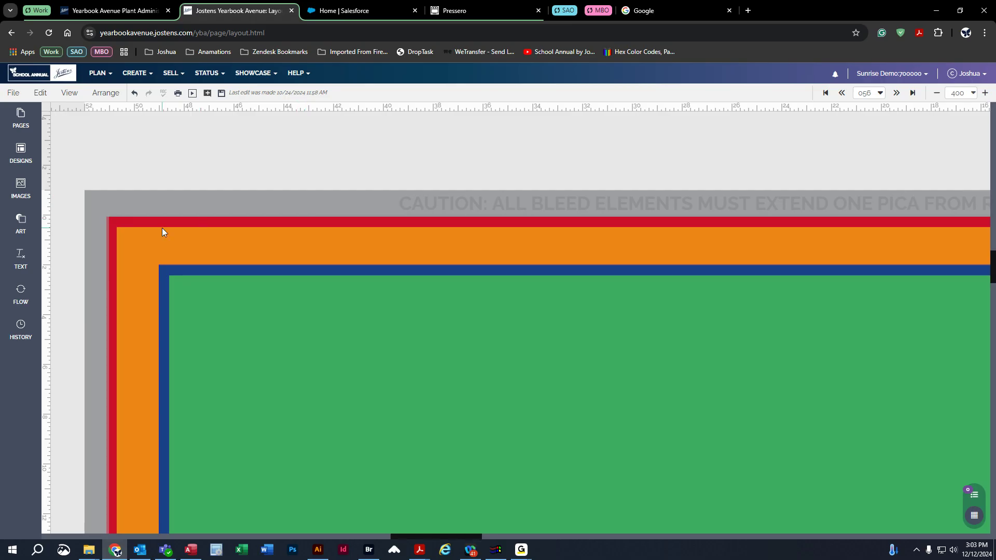
- Place the Academics photo of the costumed children with spears over the page's upper outer corner, extending into the bleed
click(21, 189)
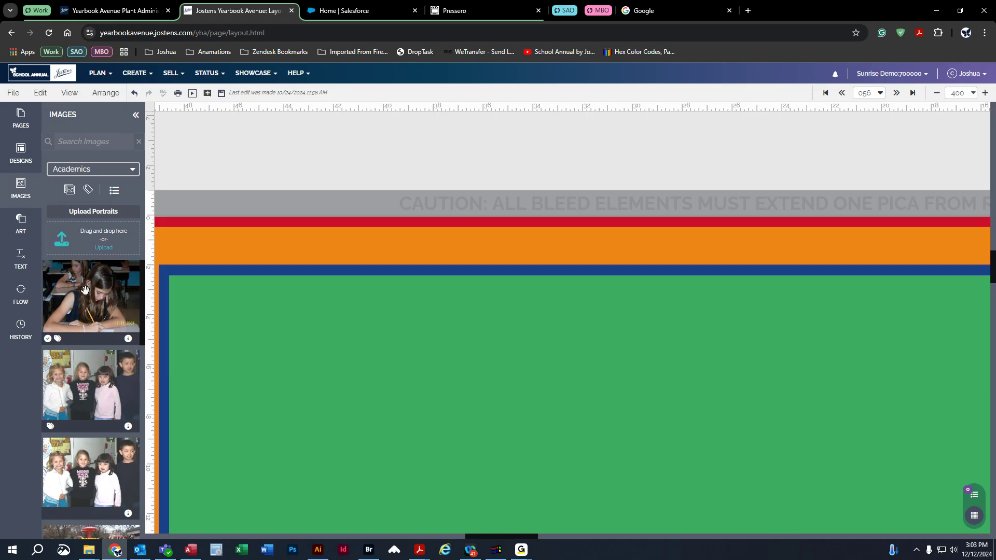
scroll(82, 383, down, 3)
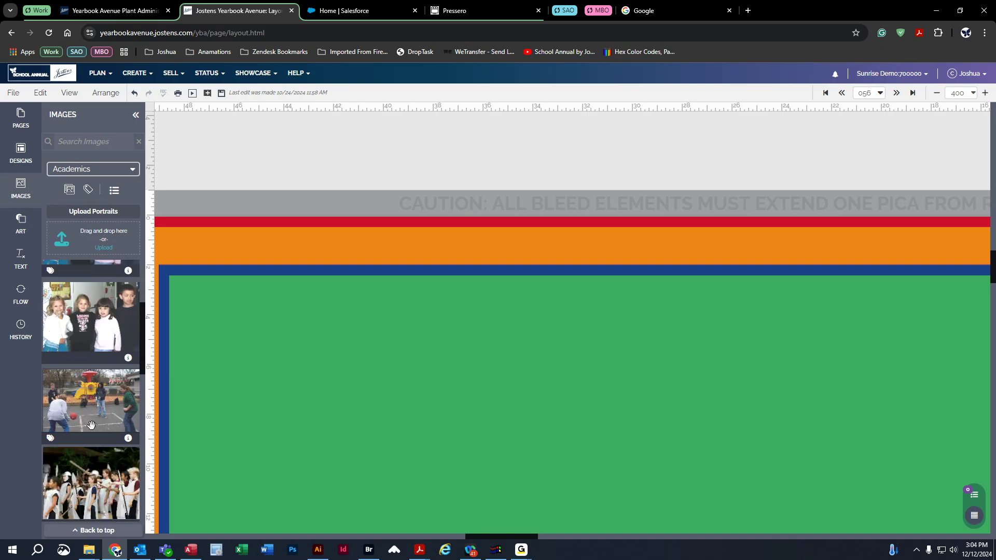
drag(78, 471, 257, 268)
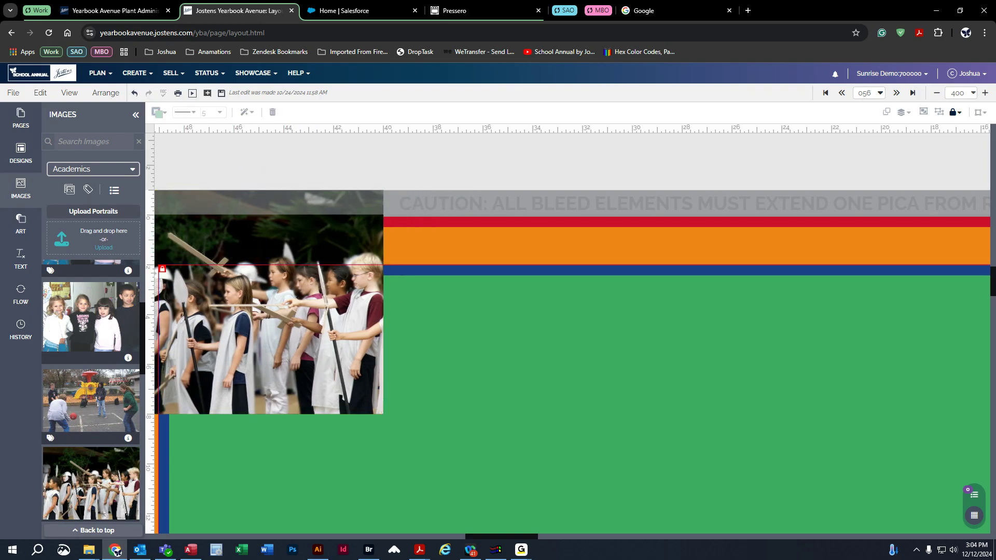
- Place the Academics photos of the boy playing the cello and the boy at the table along the page's upper bleed edge
scroll(53, 386, down, 1)
scroll(53, 386, down, 4)
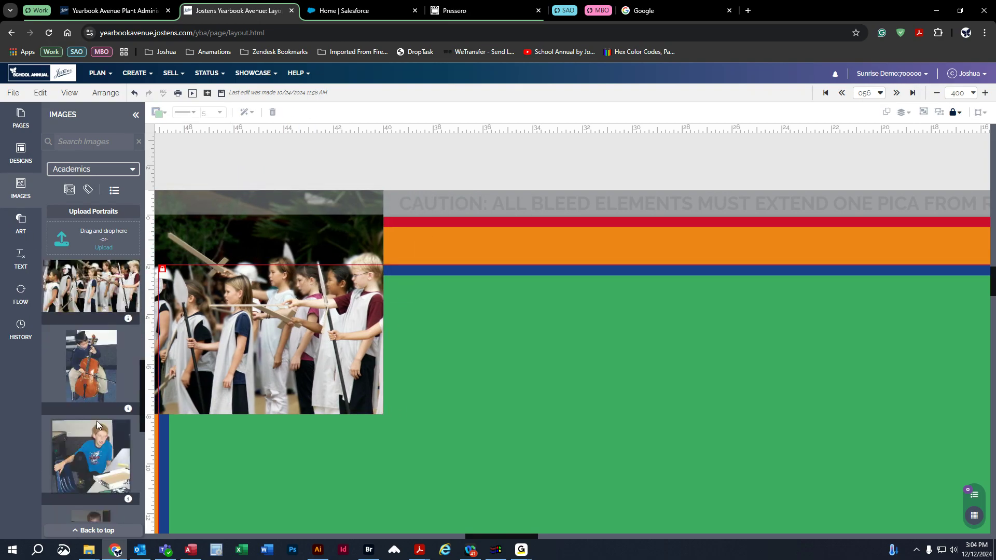
drag(102, 389, 612, 340)
scroll(88, 415, down, 1)
scroll(88, 415, down, 4)
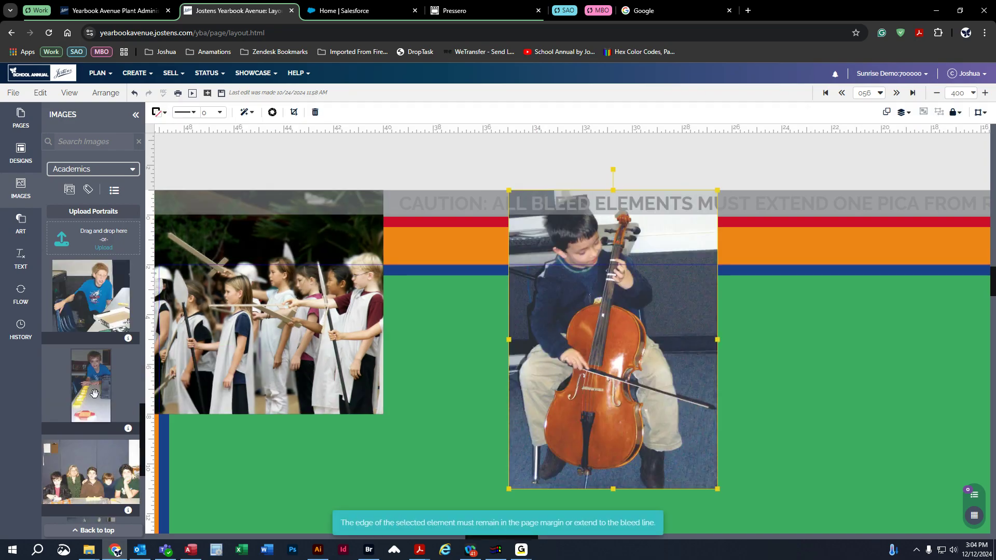
scroll(112, 431, up, 4)
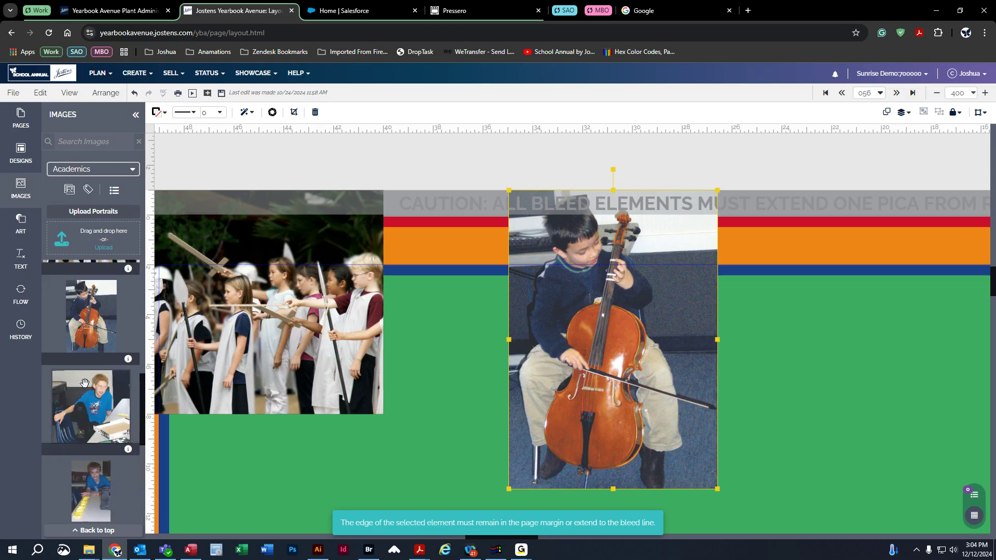
drag(91, 490, 823, 330)
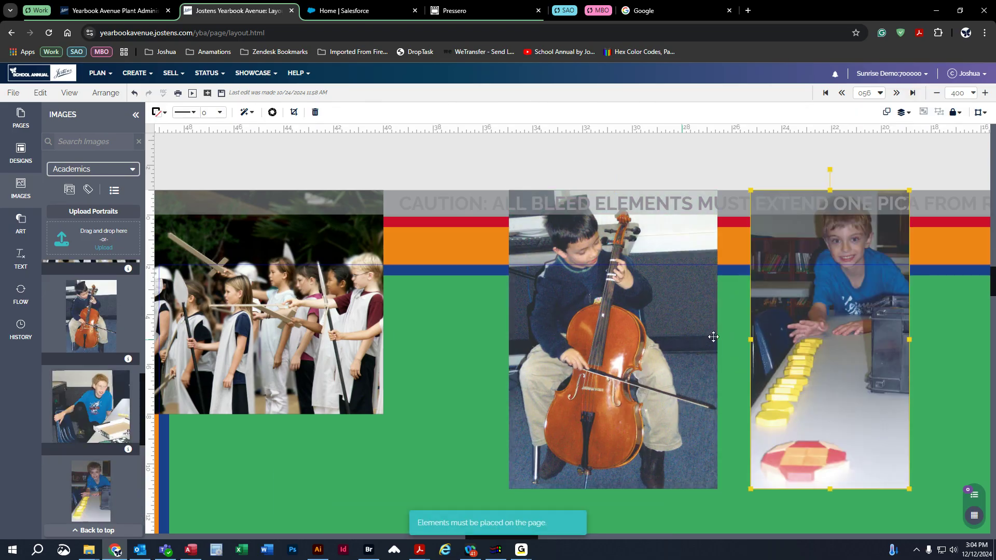
click(17, 190)
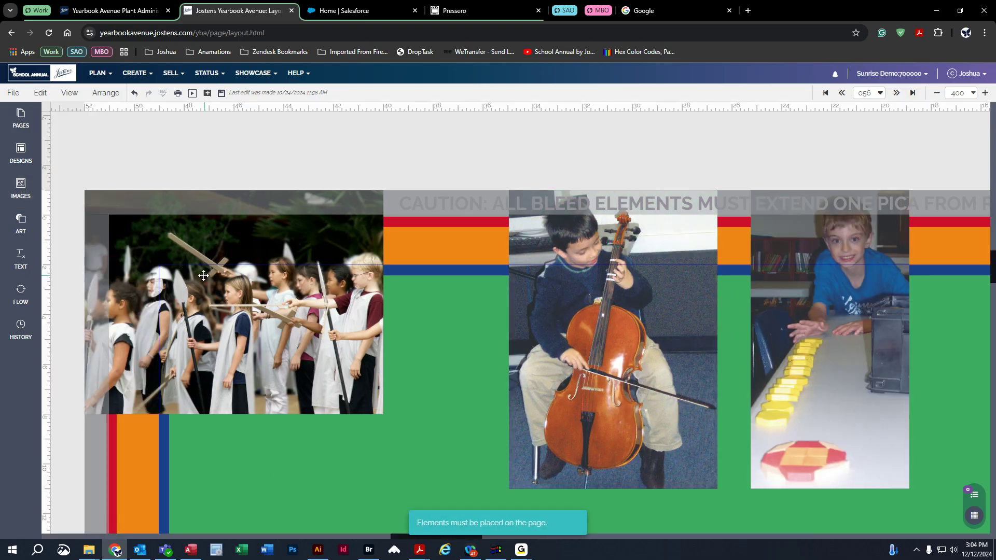
- Move the cello photo and the boy-at-table photo along the upper bleed edge, closer to the costumed children photo
click(271, 289)
mouse_move(257, 273)
mouse_down()
mouse_move(284, 281)
mouse_move(251, 280)
mouse_up()
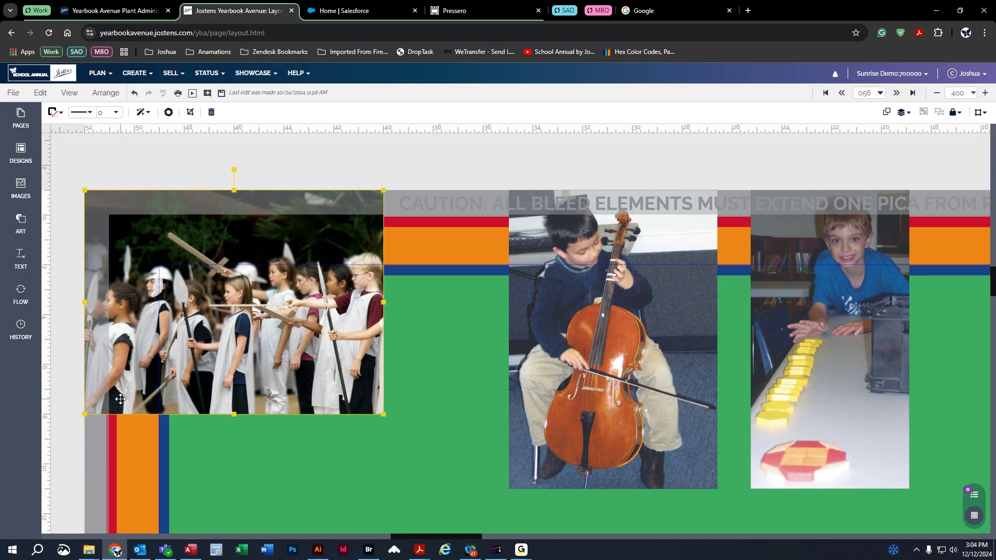
drag(629, 245, 553, 244)
right_click(552, 219)
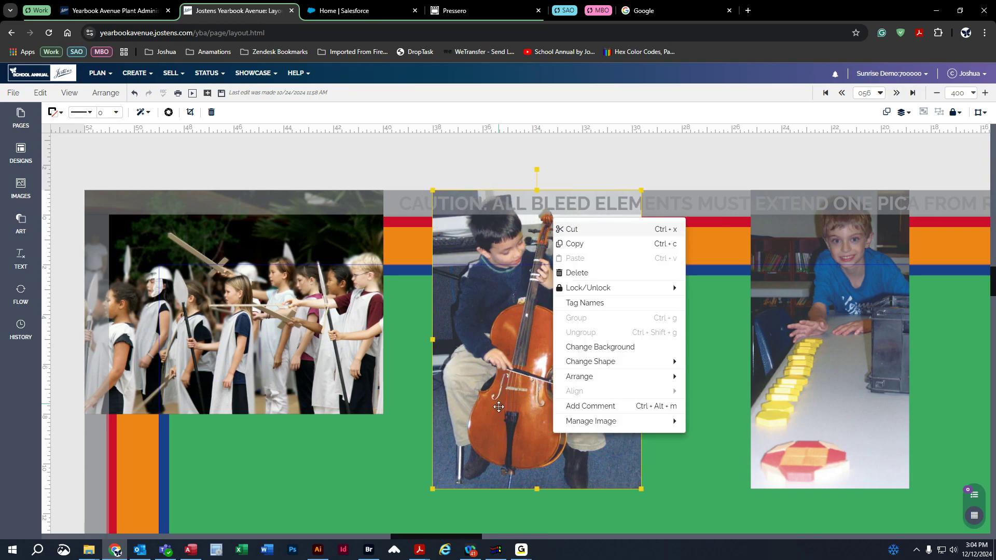
click(676, 462)
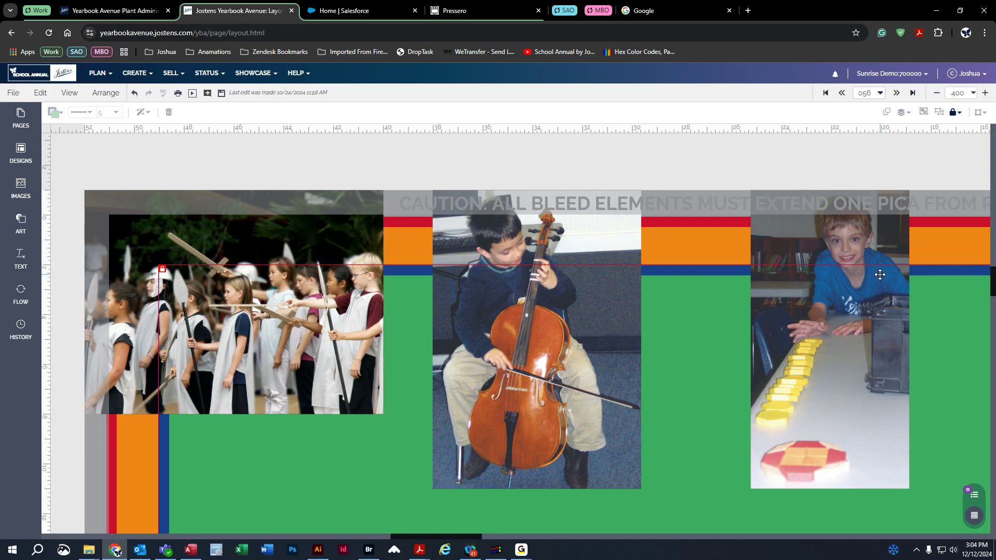
drag(879, 275, 792, 273)
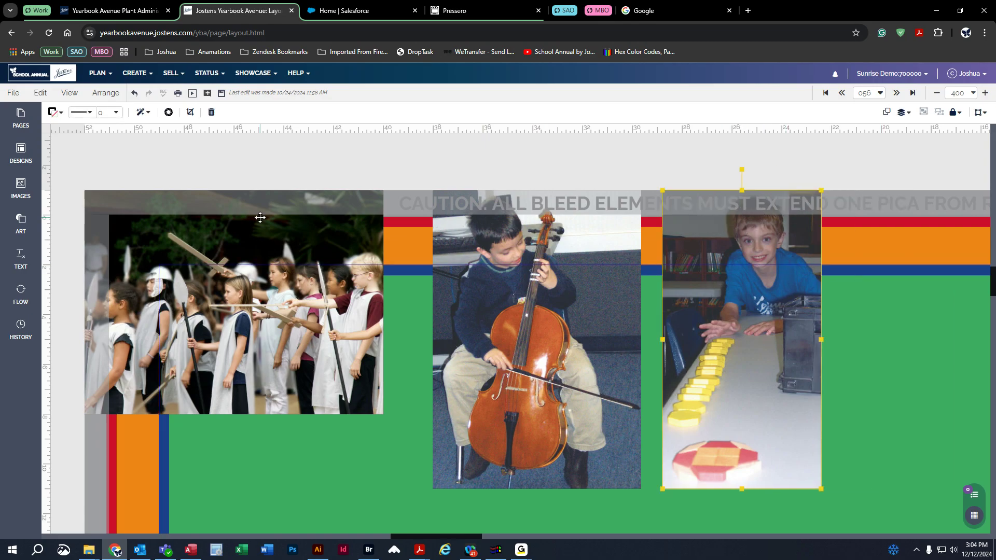
- Save the page and view its PDF proof, examining how the photos extend past the trim line
click(208, 94)
click(13, 95)
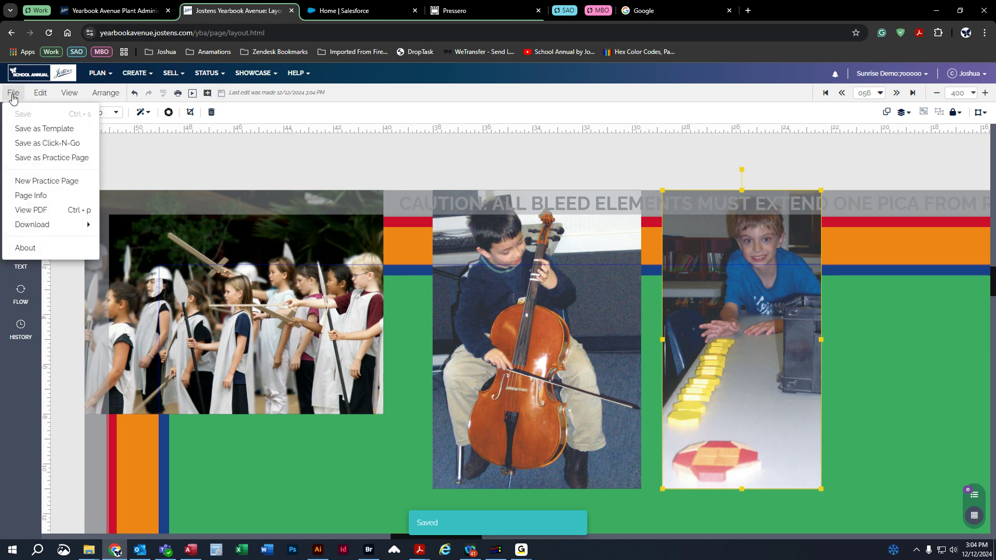
click(42, 211)
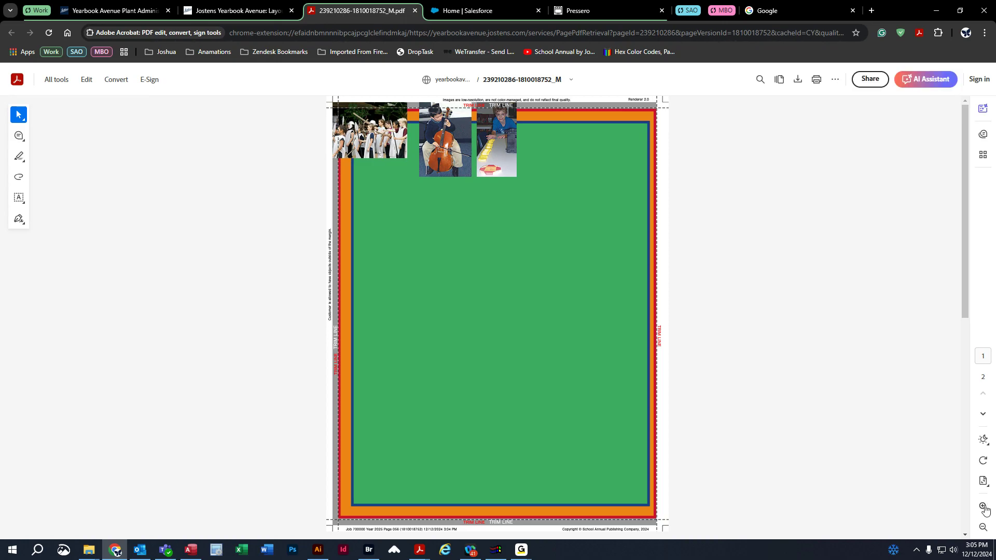
click(982, 506)
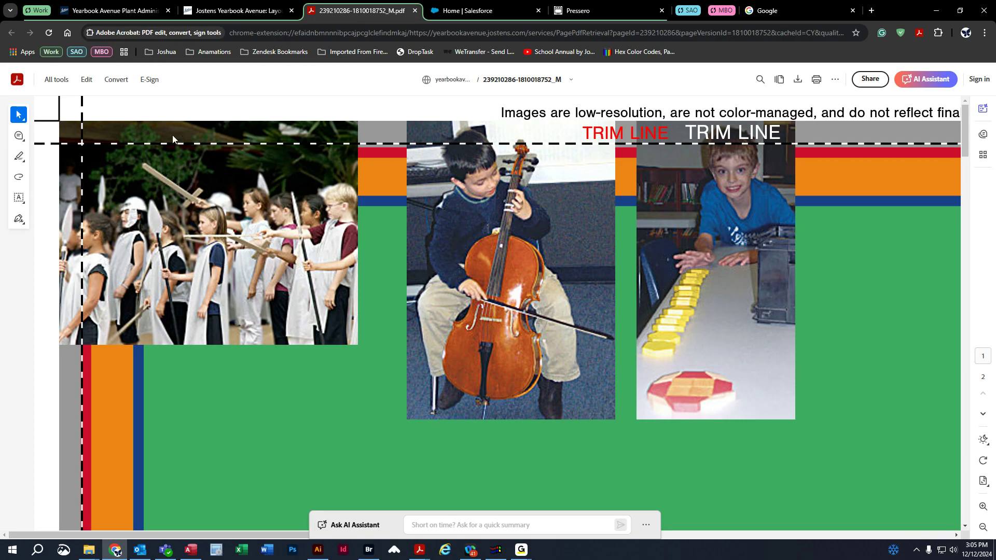
middle_click(374, 15)
- Delete the three placed photos from page 056 and set the page zoom to Fit
drag(139, 169, 862, 378)
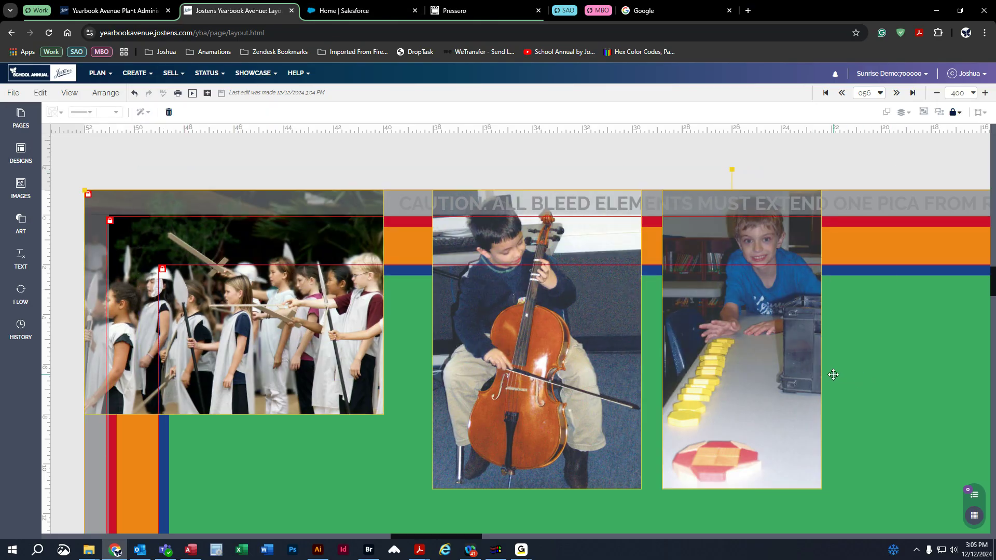
key(Delete)
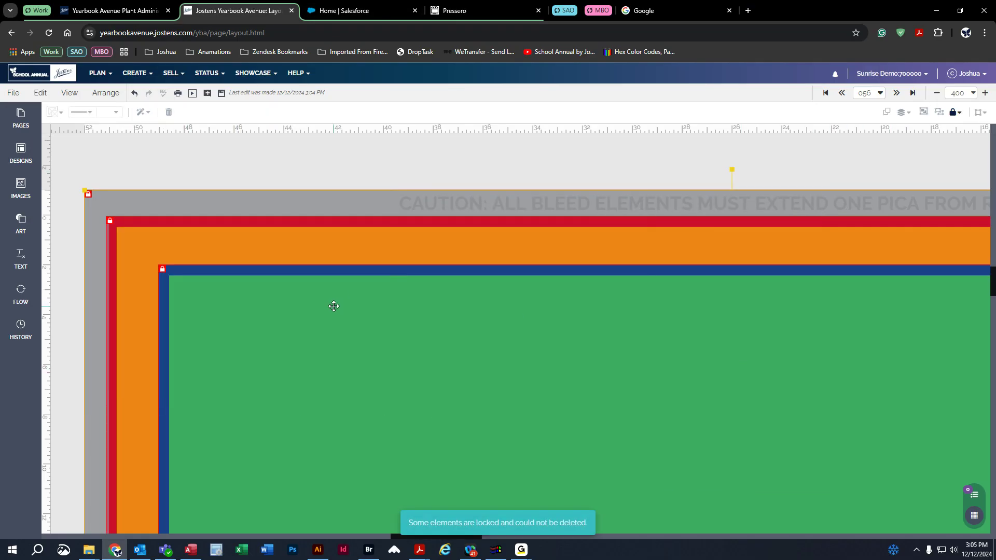
click(337, 162)
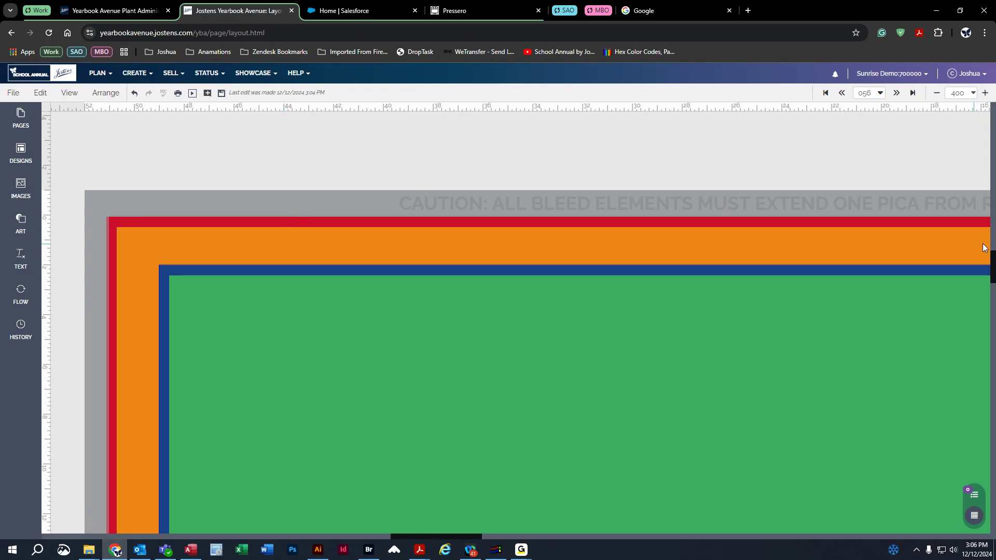
click(971, 93)
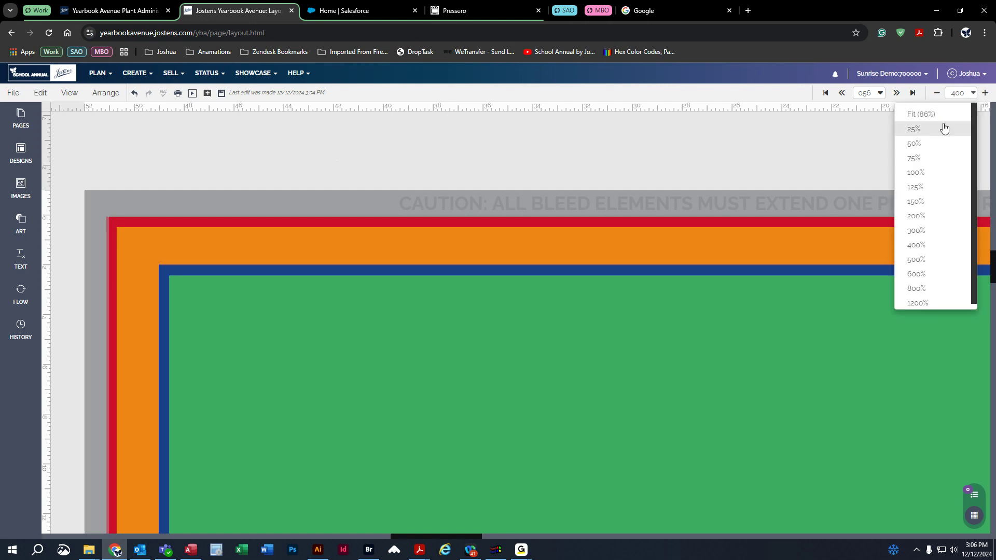
click(940, 113)
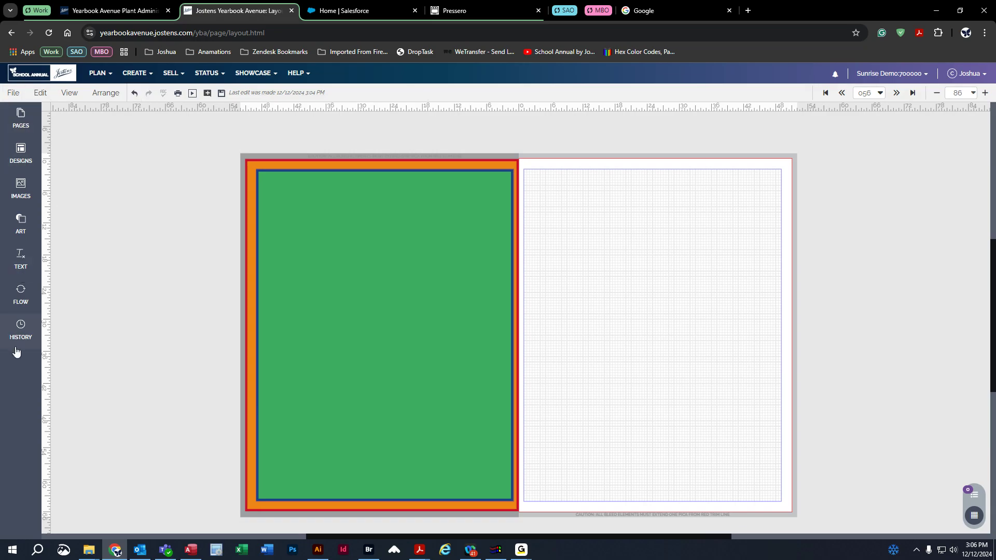
- Undo and redo the deletion of the three photos on page 056
click(18, 95)
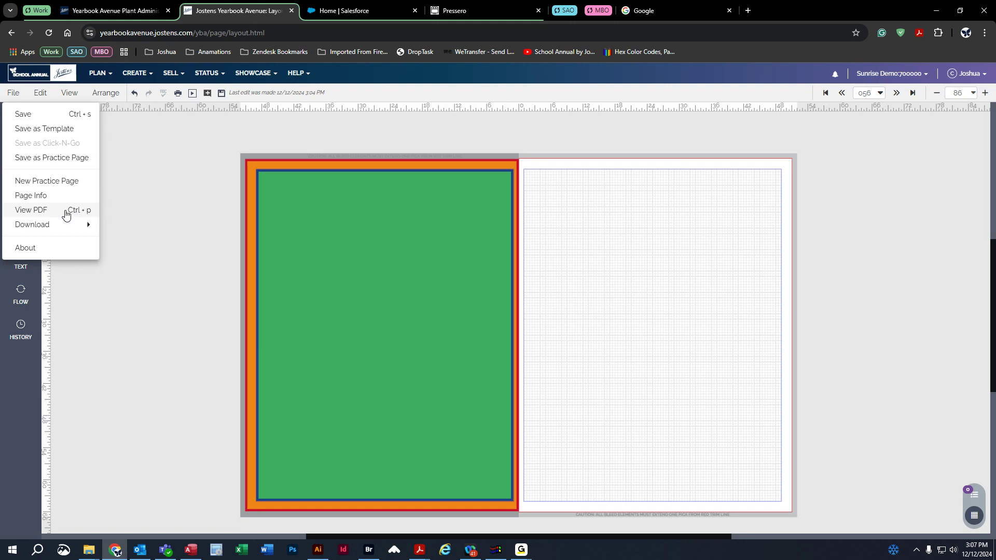
click(39, 93)
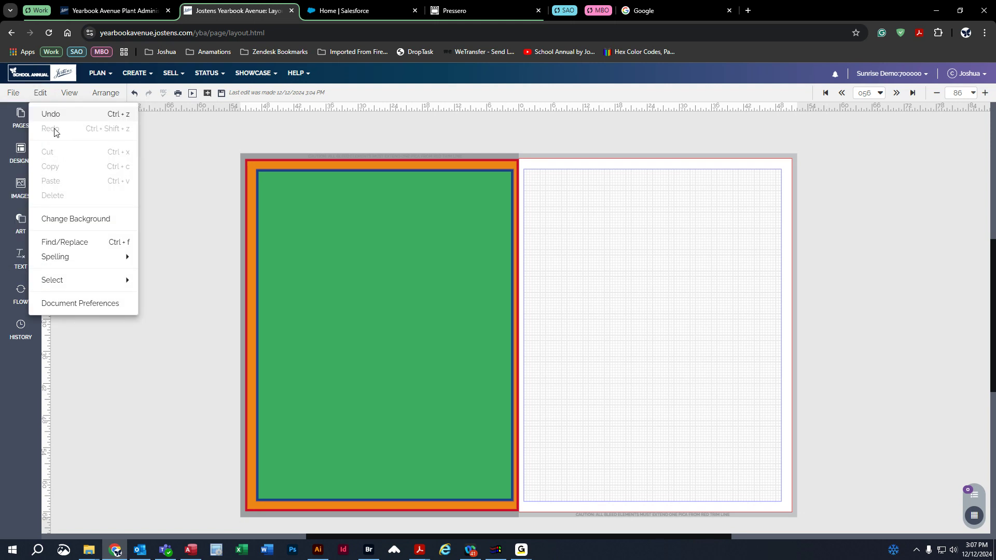
click(135, 96)
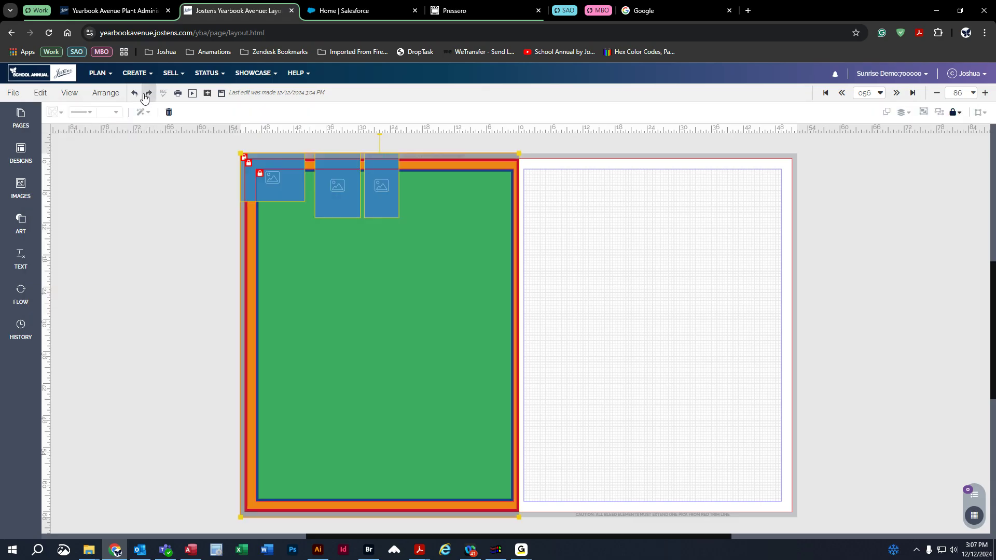
click(40, 93)
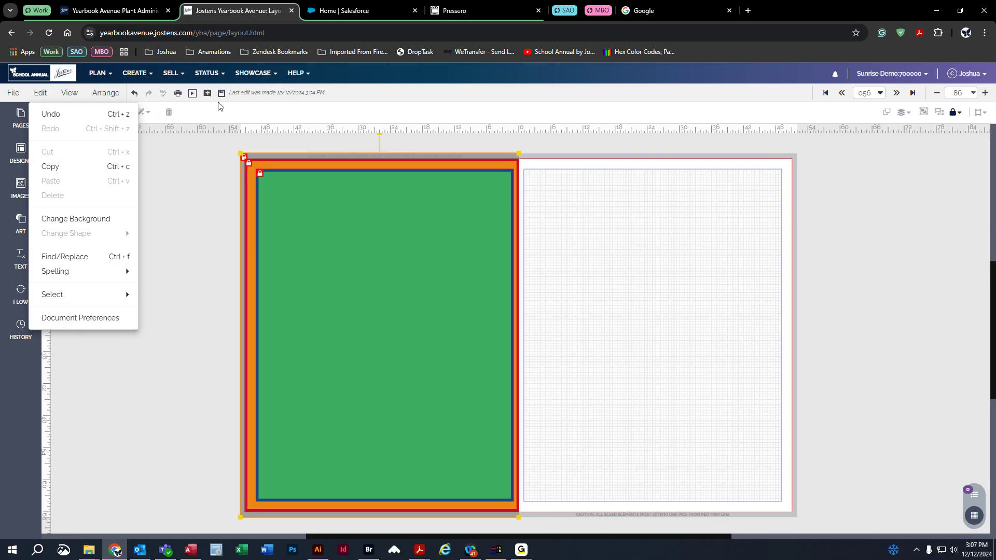
click(291, 176)
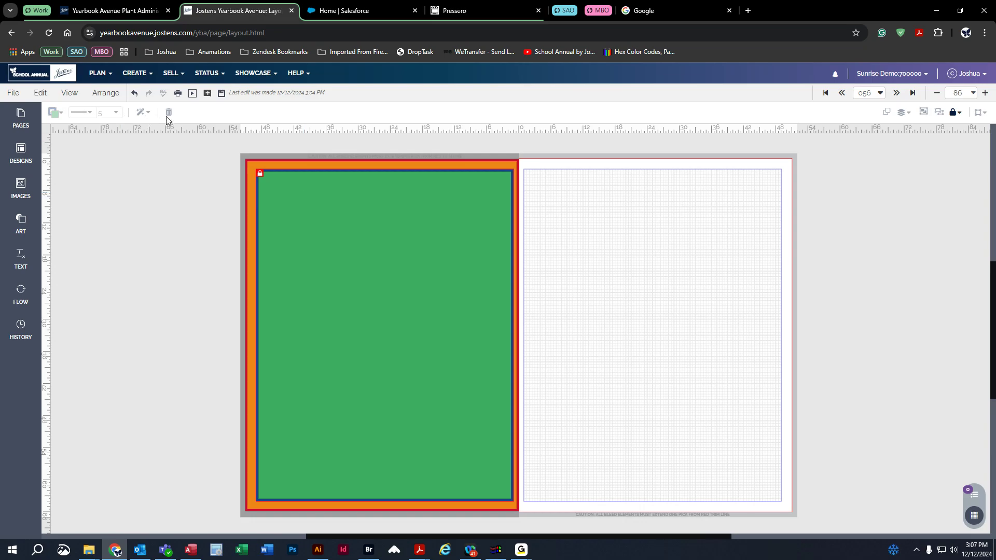
click(41, 93)
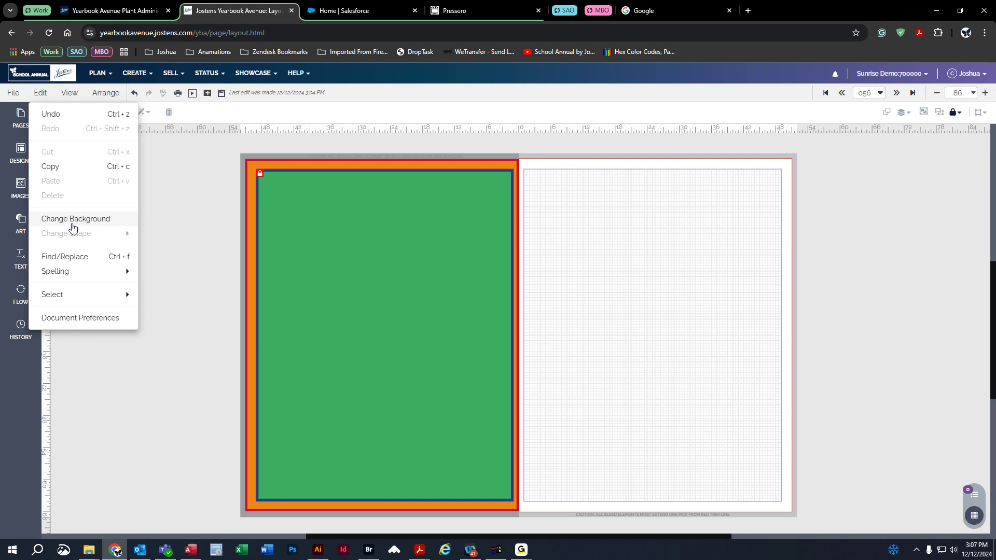
mouse_move(77, 273)
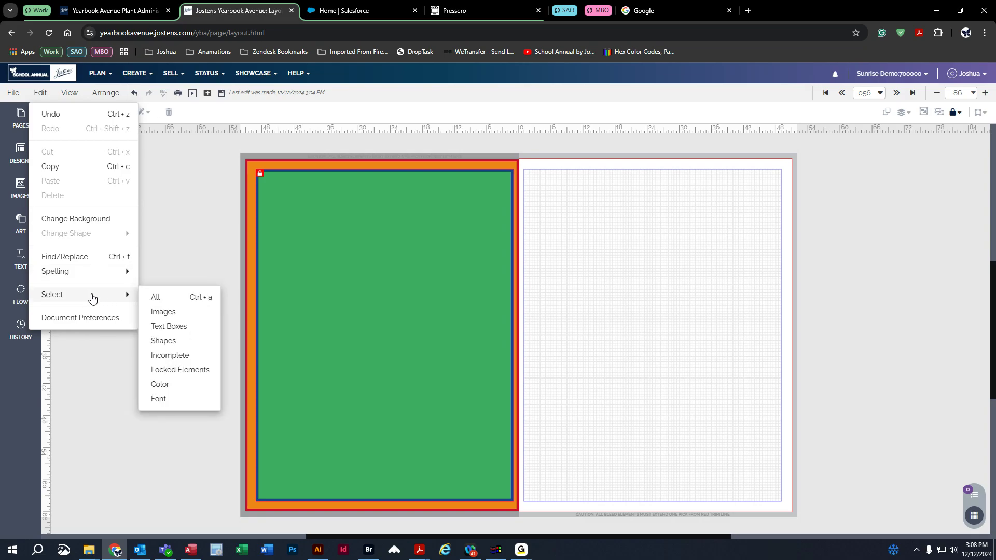
click(76, 96)
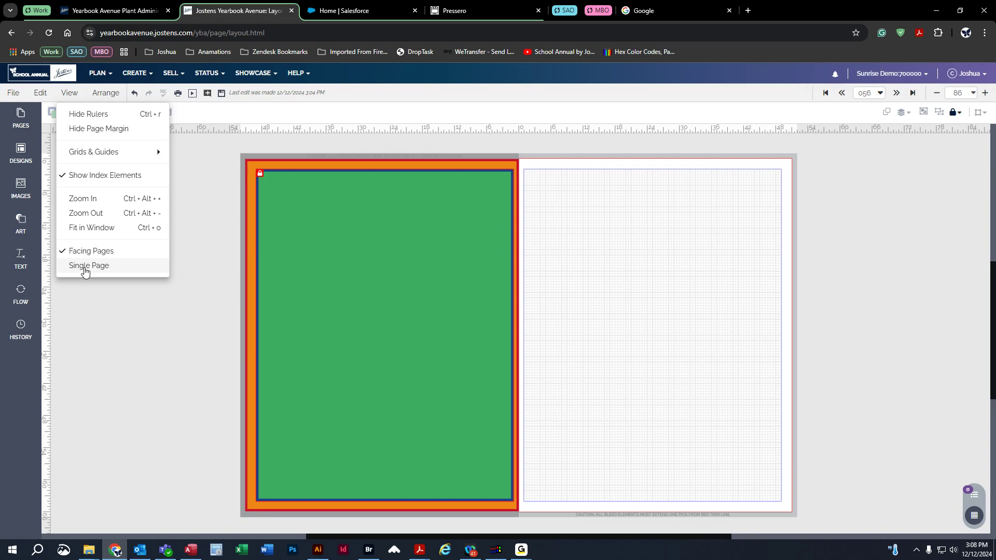
click(173, 324)
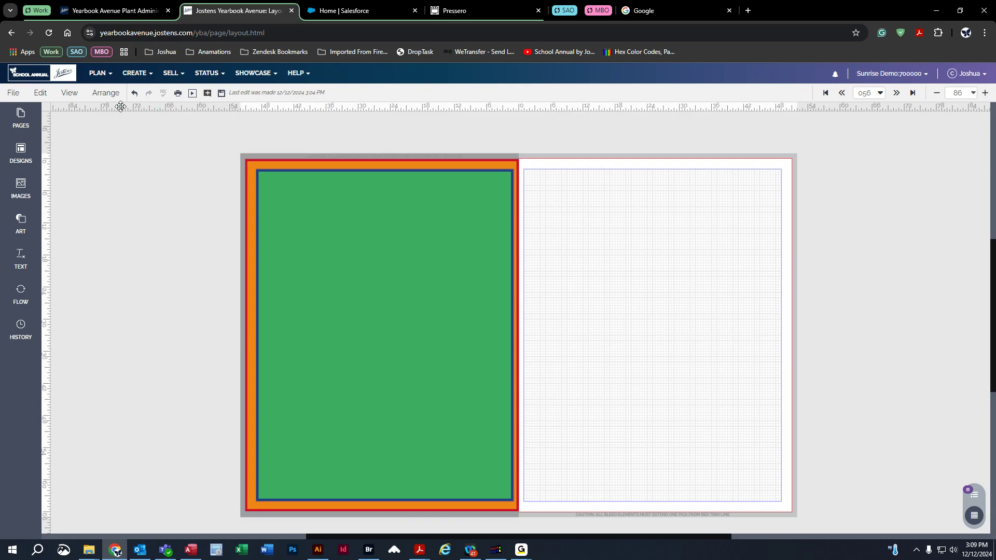
- Switch from facing pages to single-page view, saving the pending page changes
click(70, 95)
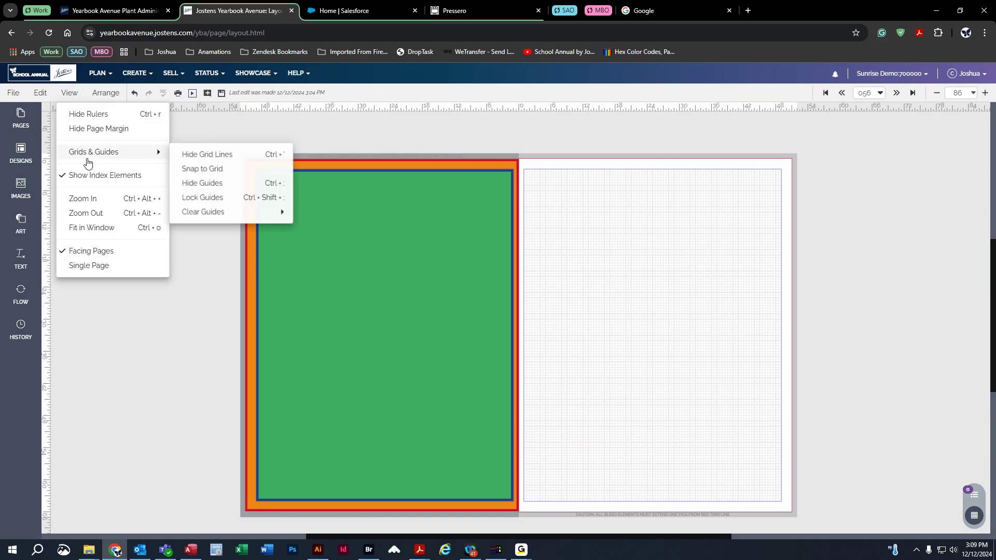
click(81, 267)
click(558, 327)
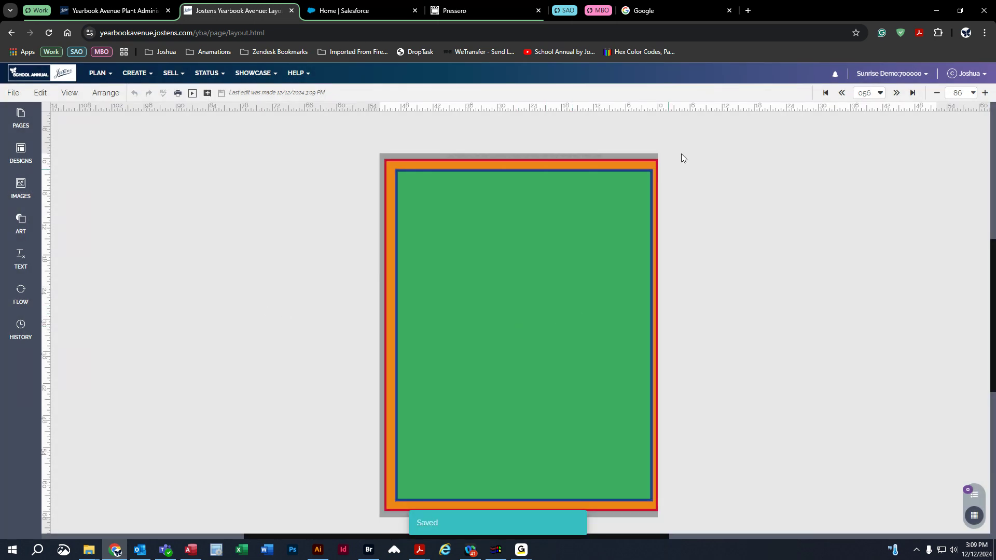
- Page forward to 057 and back to 056, and restore the facing-pages view
click(896, 92)
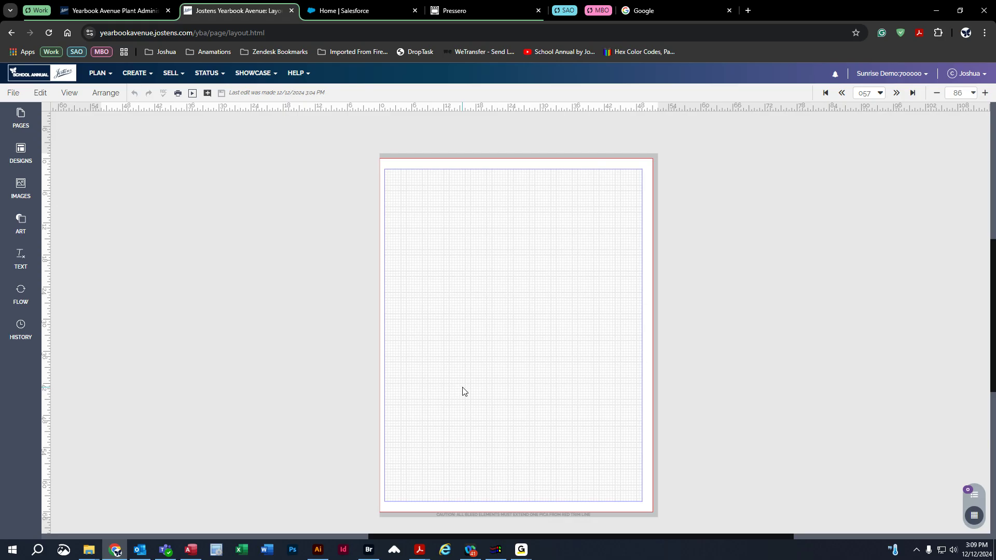
click(841, 92)
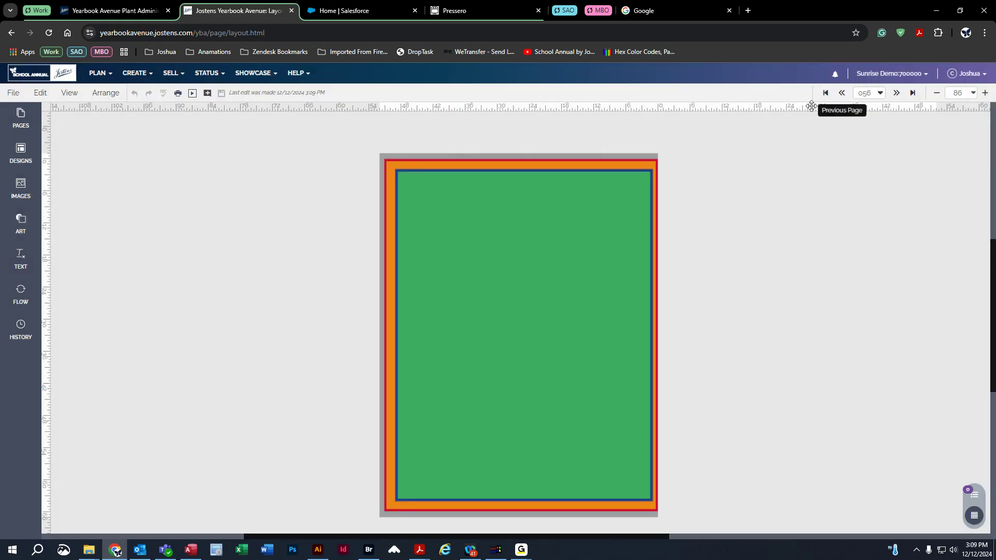
click(69, 92)
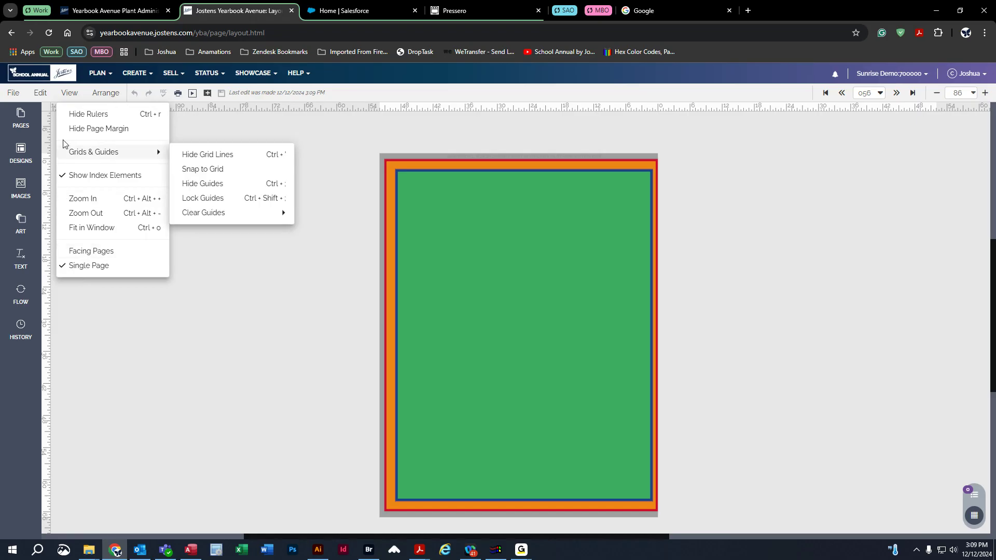
click(77, 250)
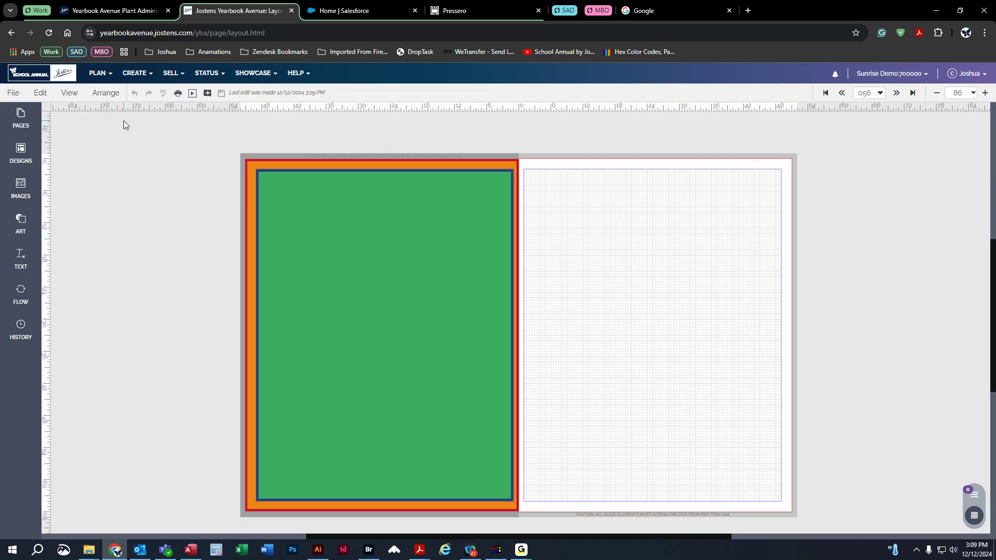
- Unlock the green rectangle on page 056 and move it across the gutter onto page 057
click(103, 94)
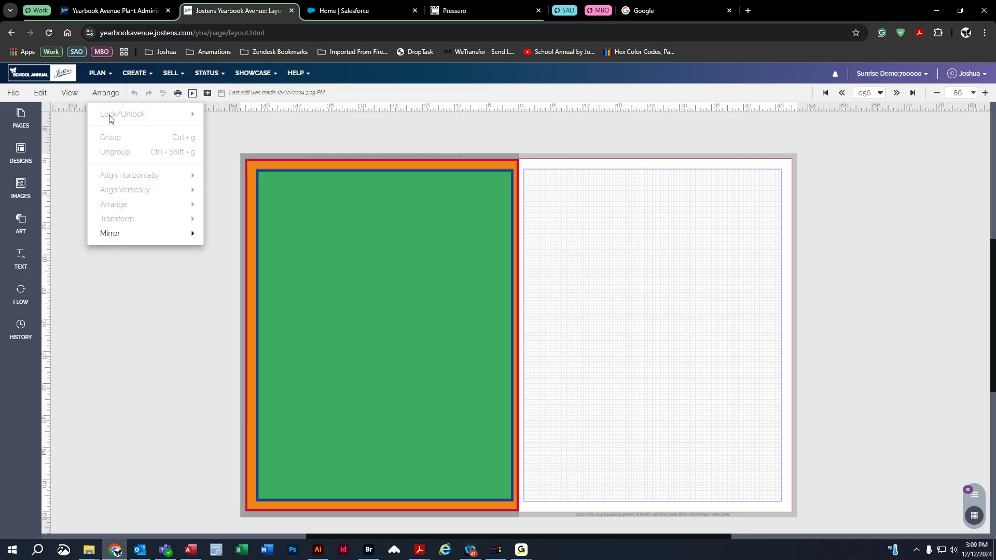
click(350, 217)
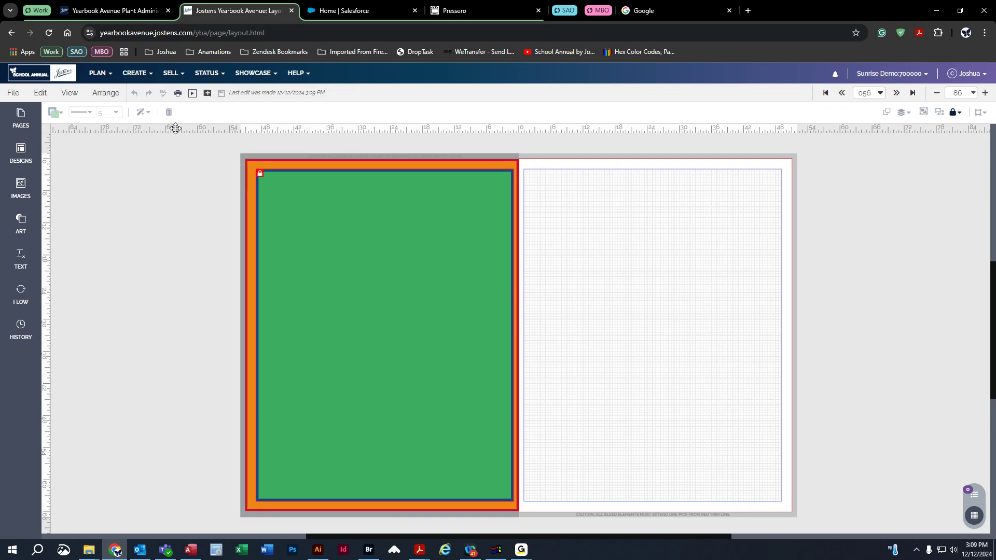
click(105, 93)
mouse_move(111, 114)
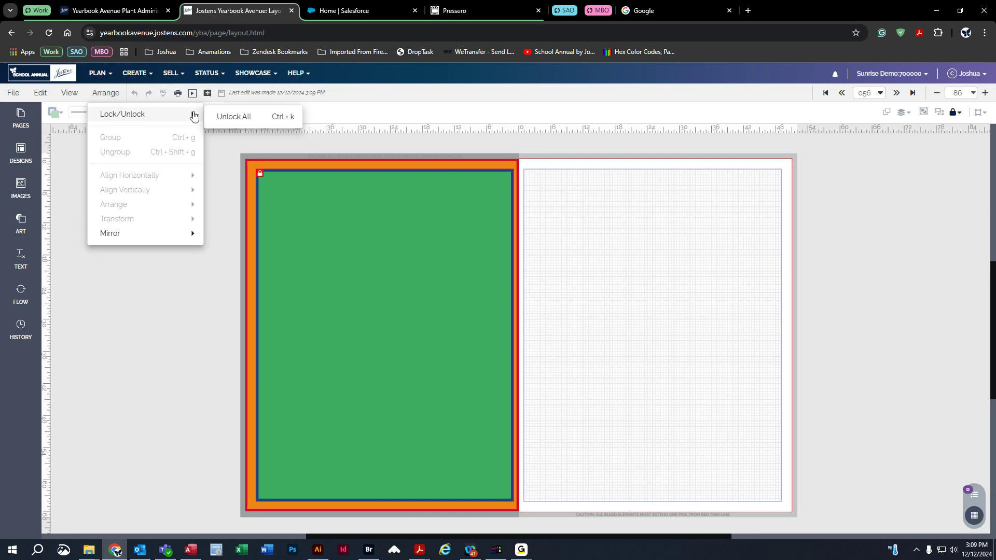
click(242, 119)
drag(352, 247, 491, 263)
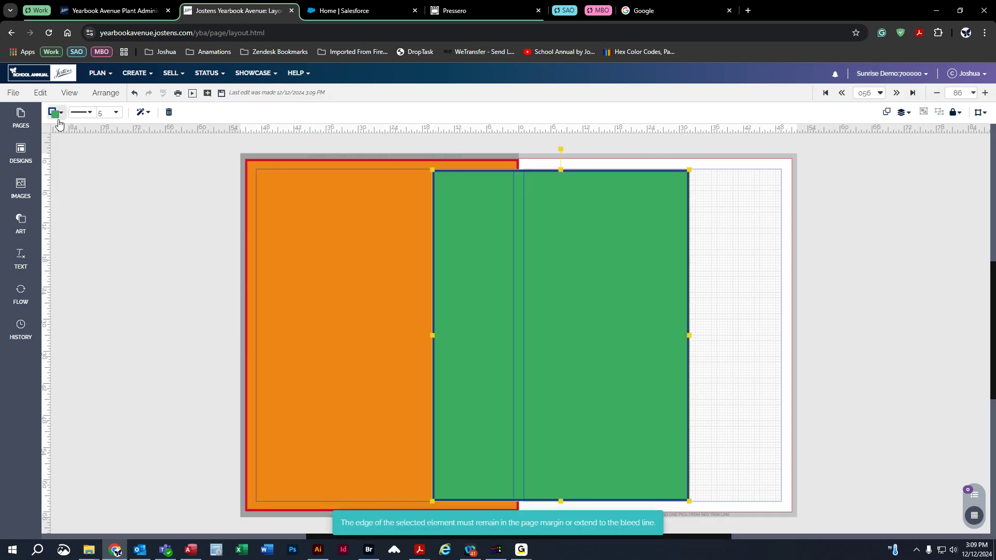
- Undo the green rectangle's move and lock it again on page 056
click(134, 93)
click(134, 93)
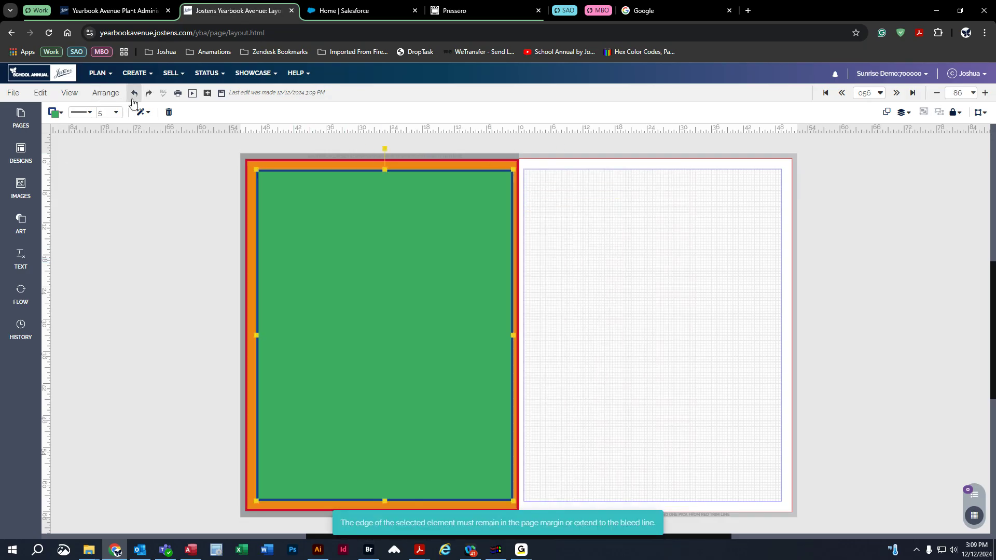
click(106, 93)
mouse_move(123, 115)
click(234, 117)
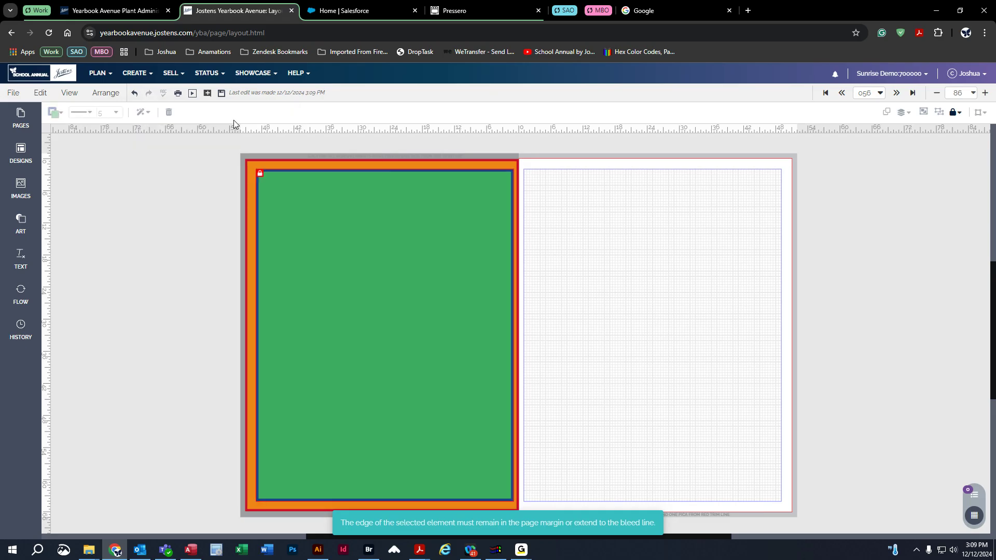
- Add two square shapes from the art library to the upper part of page 056 and close the library
click(106, 93)
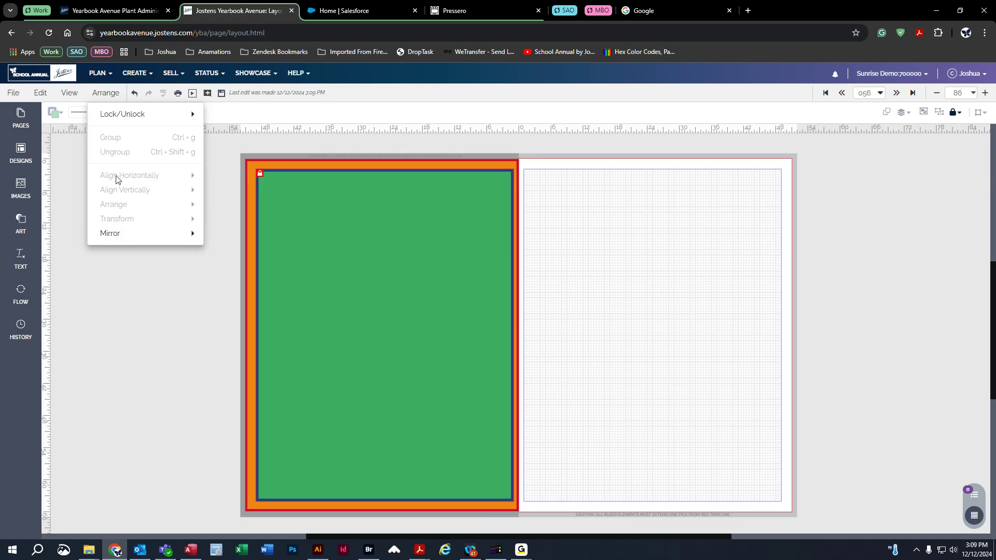
click(22, 224)
click(73, 244)
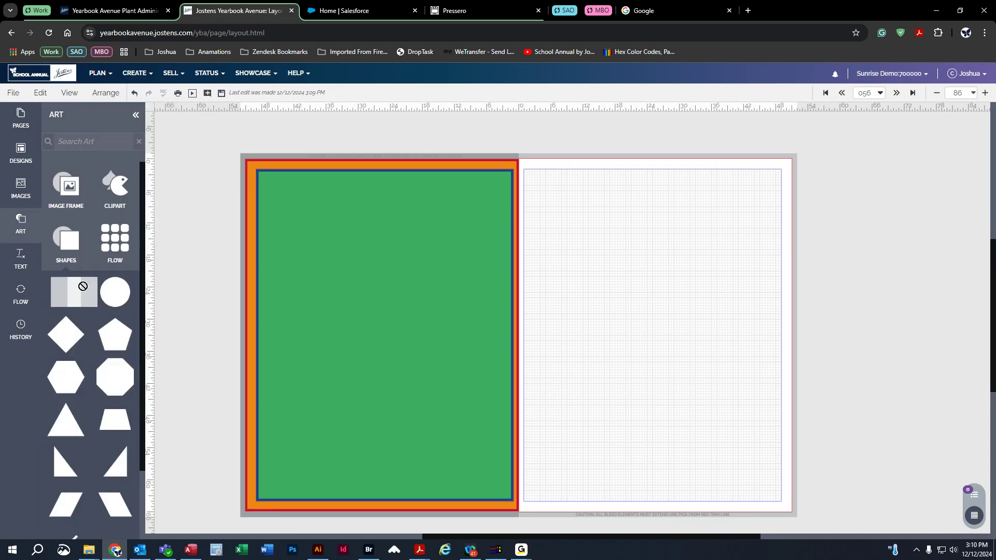
click(66, 283)
drag(66, 292, 464, 239)
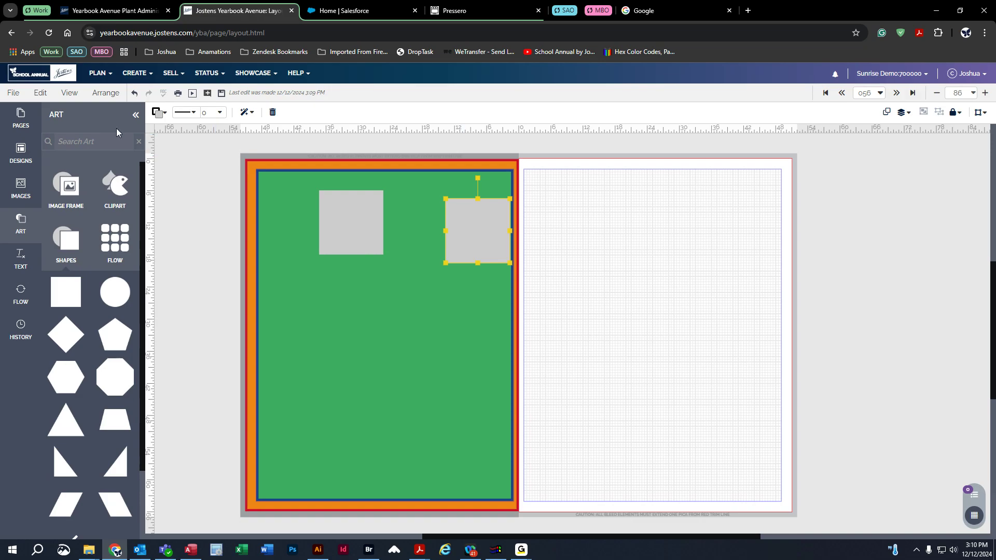
click(11, 228)
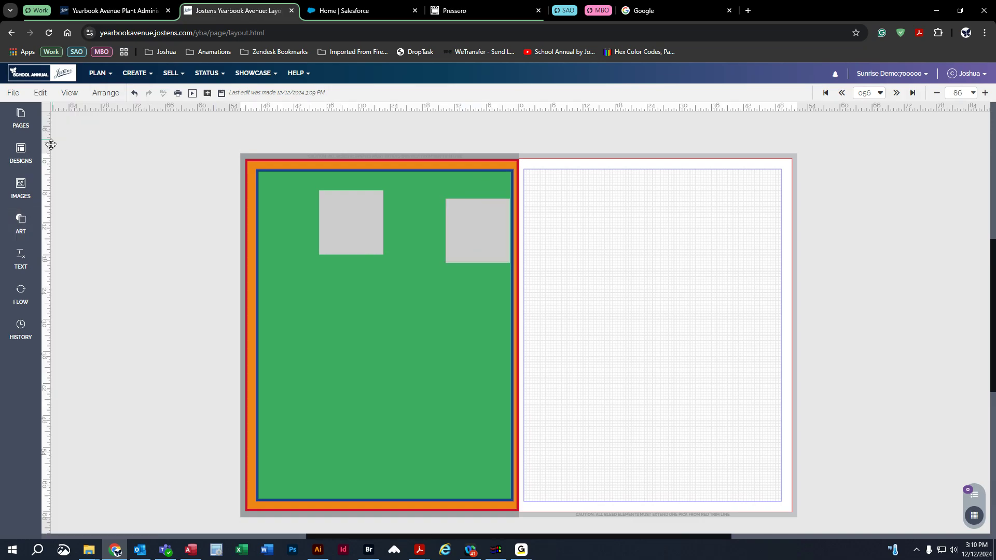
- Try to select both gray squares on page 056 together
click(299, 201)
click(476, 232)
click(346, 221)
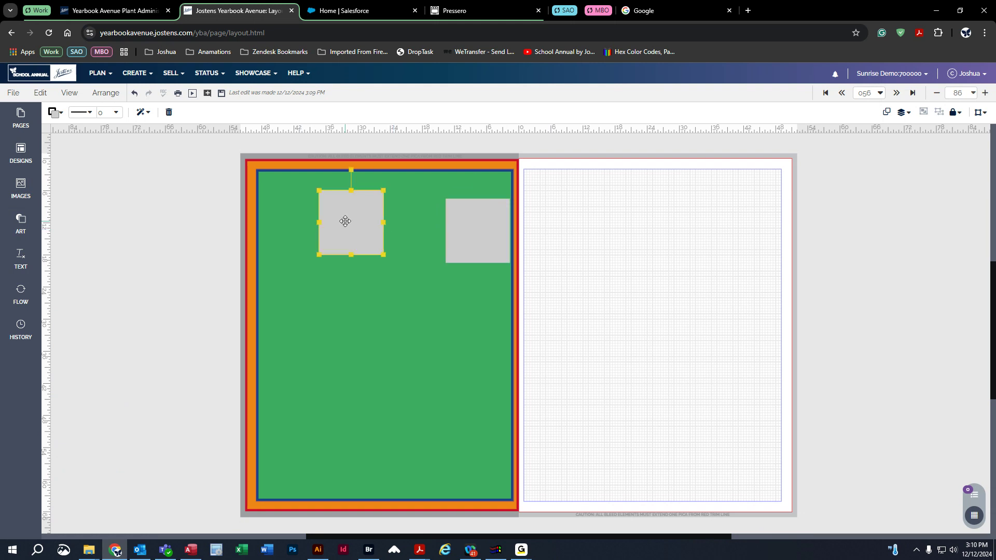
click(485, 239)
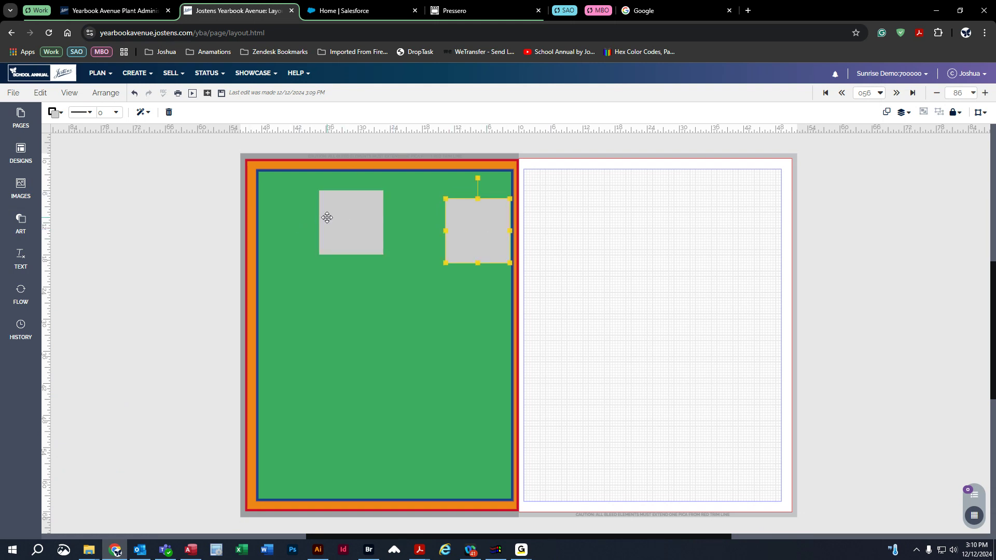
click(660, 241)
drag(583, 211, 302, 259)
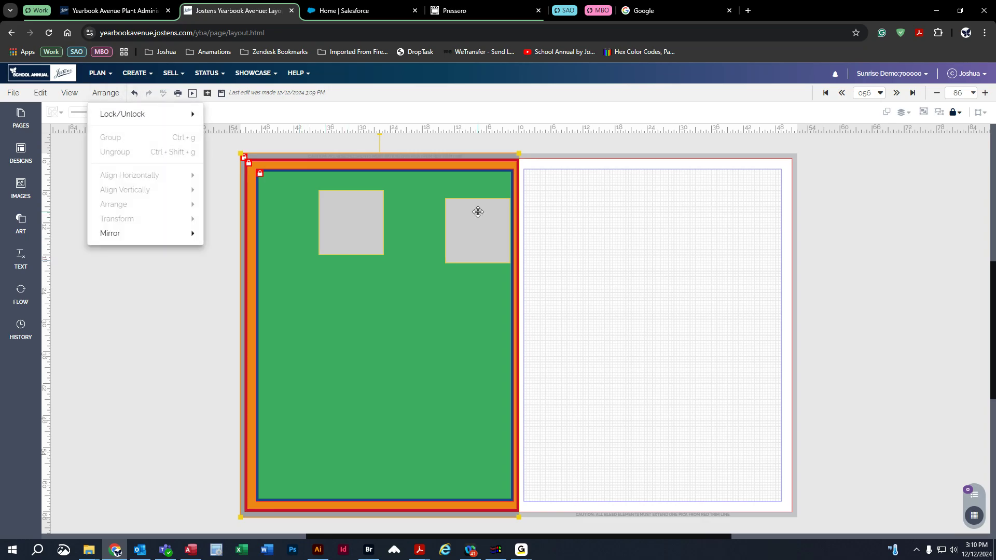
- Move both gray squares side by side onto page 057 and select them together
click(604, 314)
drag(474, 244, 706, 288)
drag(375, 226, 629, 279)
click(594, 224)
drag(563, 216, 793, 359)
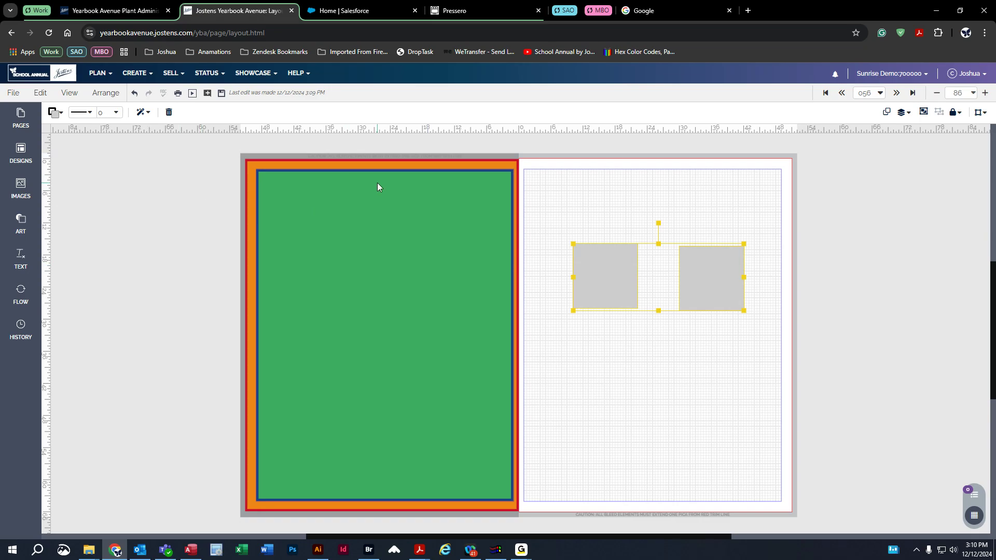
- Align the two selected squares horizontally to Left, and undo the alignment
click(105, 92)
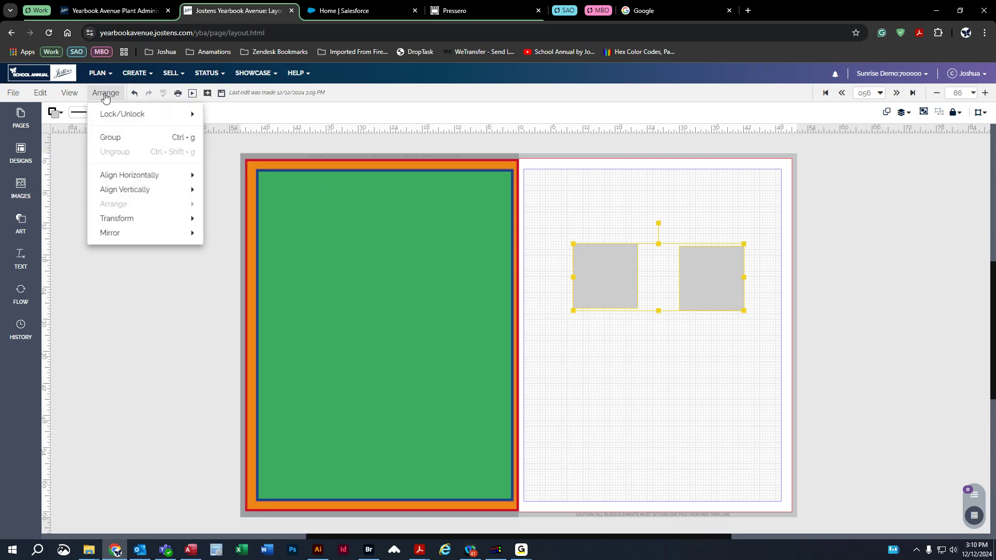
mouse_move(145, 176)
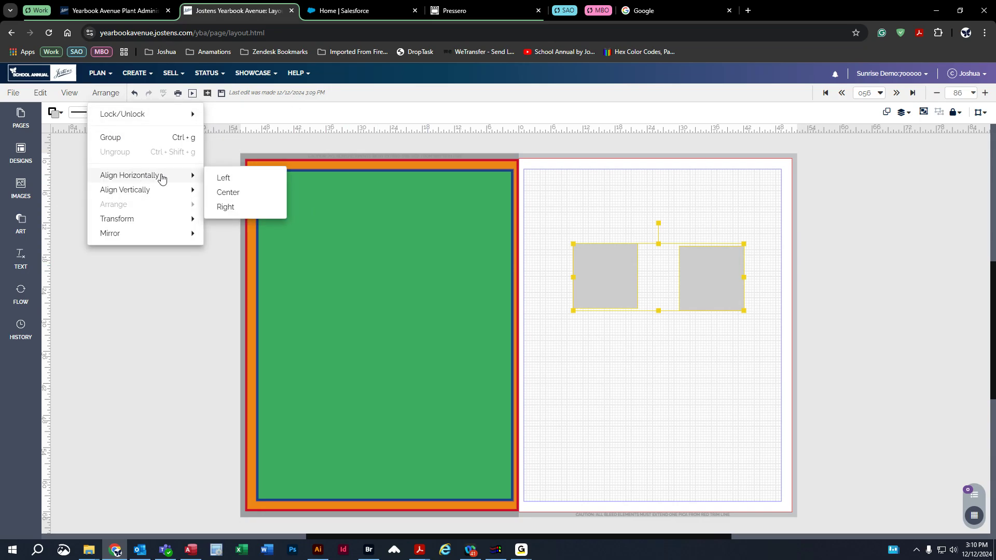
click(223, 177)
right_click(225, 181)
click(106, 93)
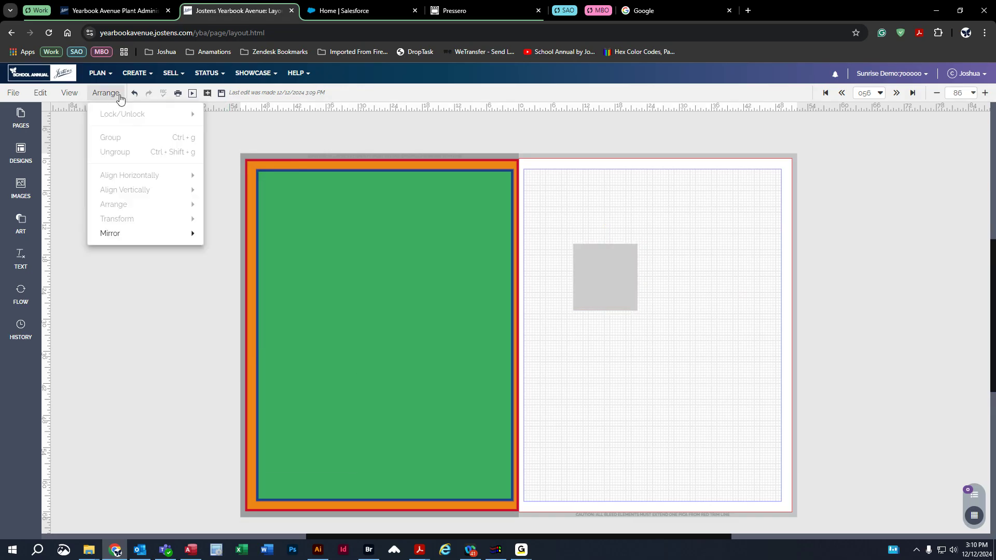
click(135, 93)
- Align the two squares on page 057 vertically to Top
click(106, 93)
mouse_move(156, 191)
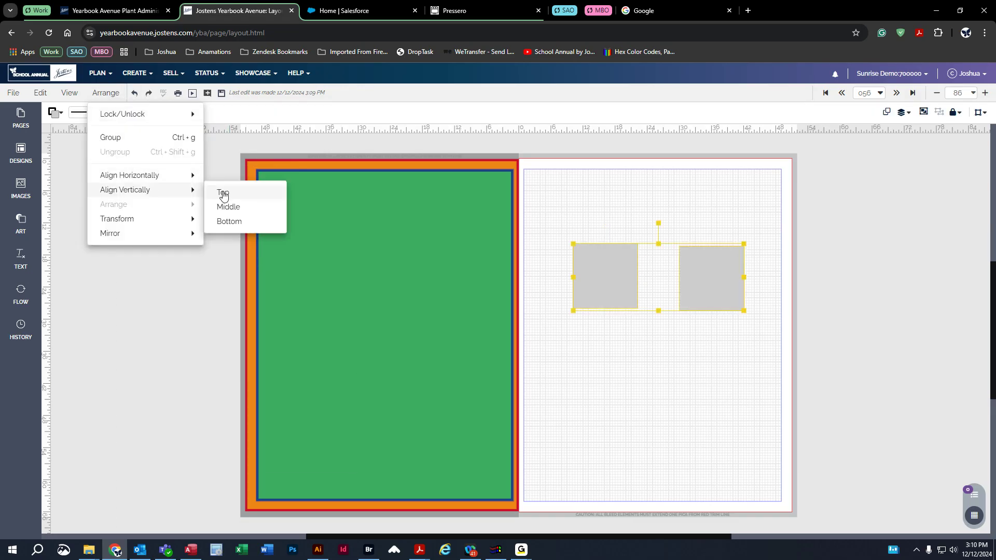
click(224, 192)
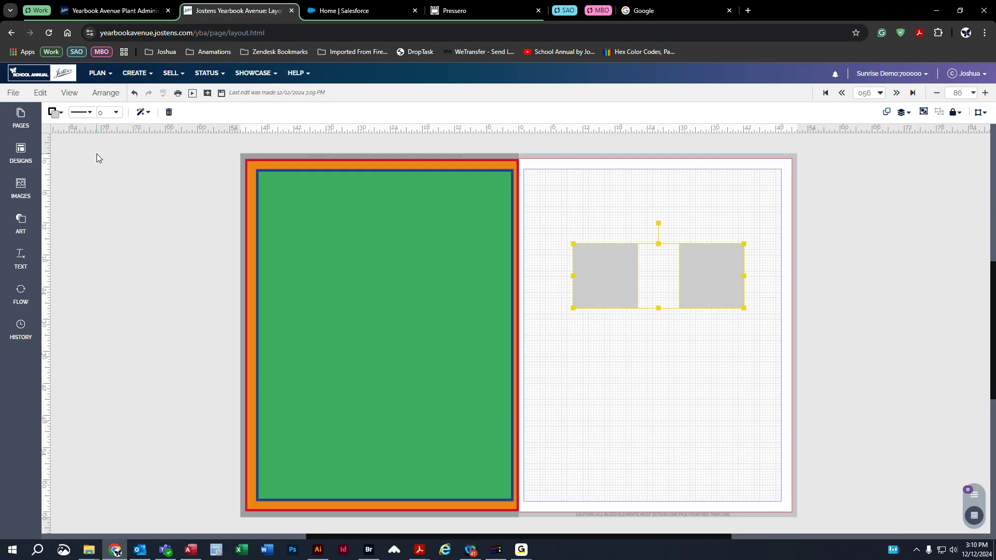
- Review the alignment and transform options, apply Mirror Horizontally to the spread, and undo the mirroring
click(106, 93)
mouse_move(156, 188)
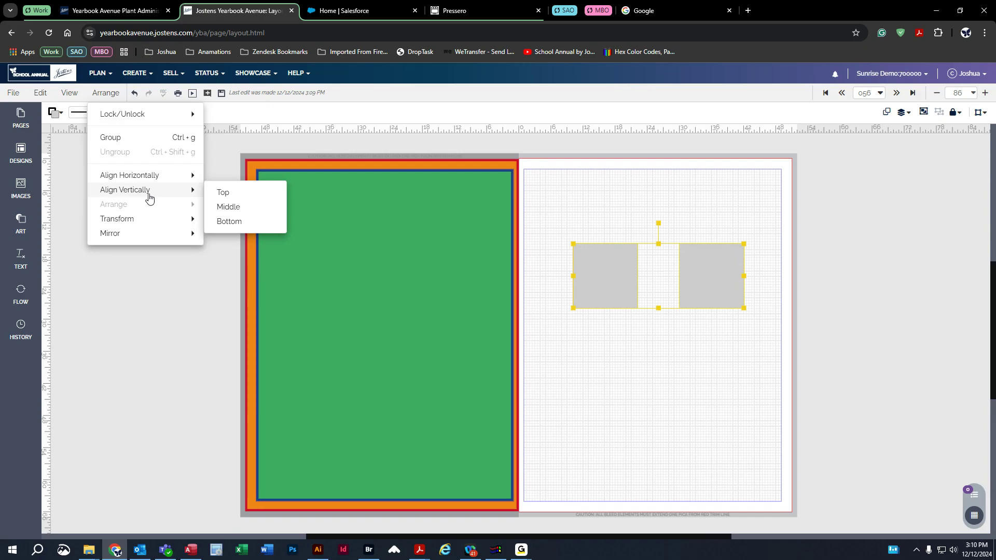
mouse_move(153, 223)
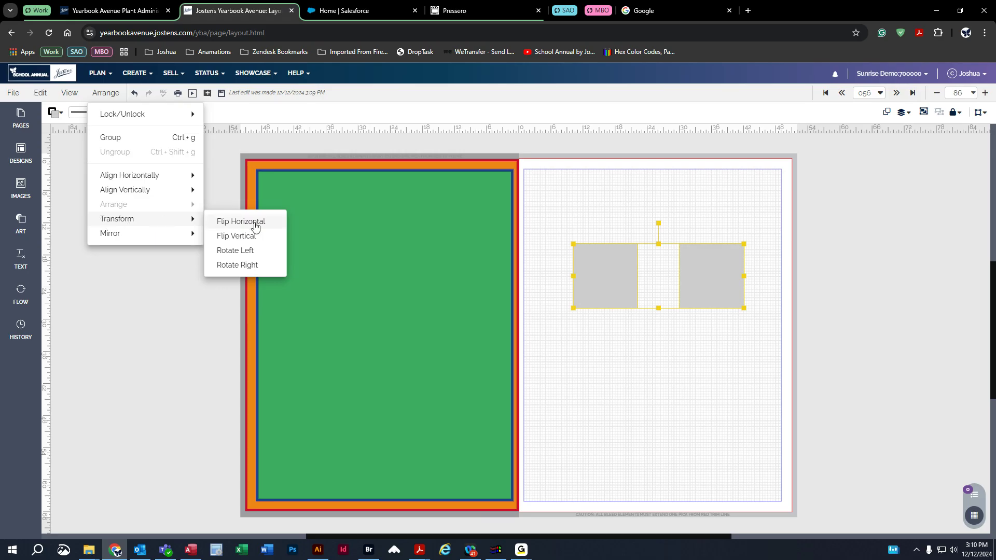
mouse_move(115, 236)
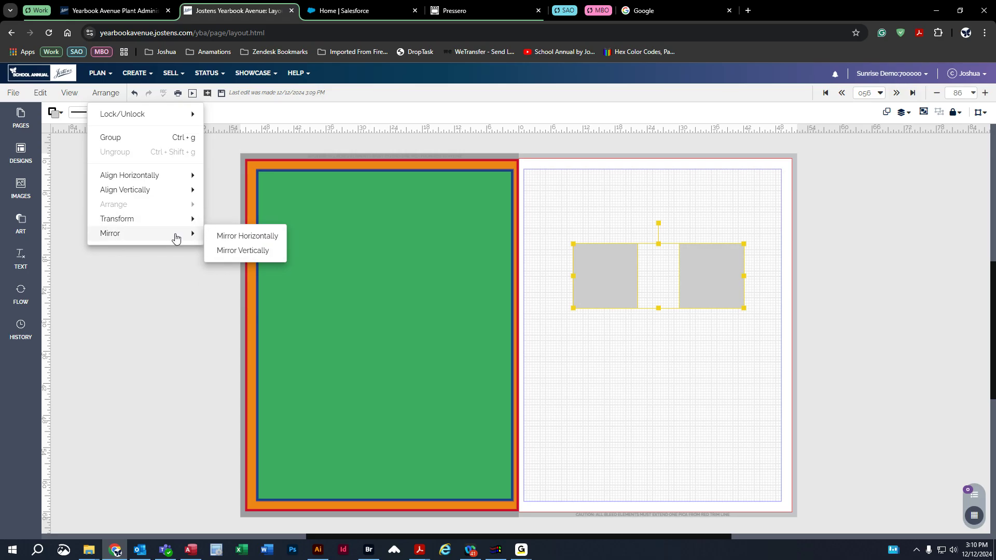
click(227, 236)
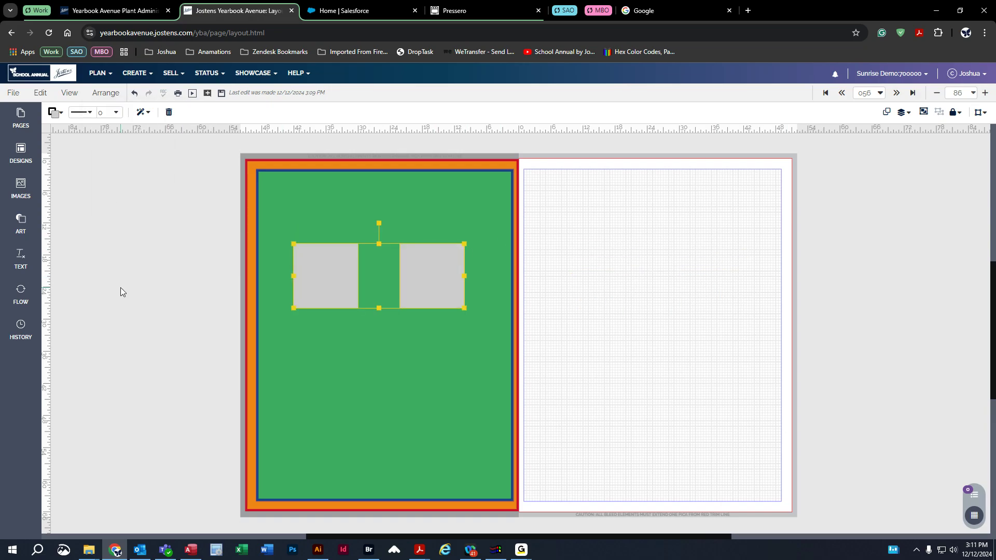
click(134, 92)
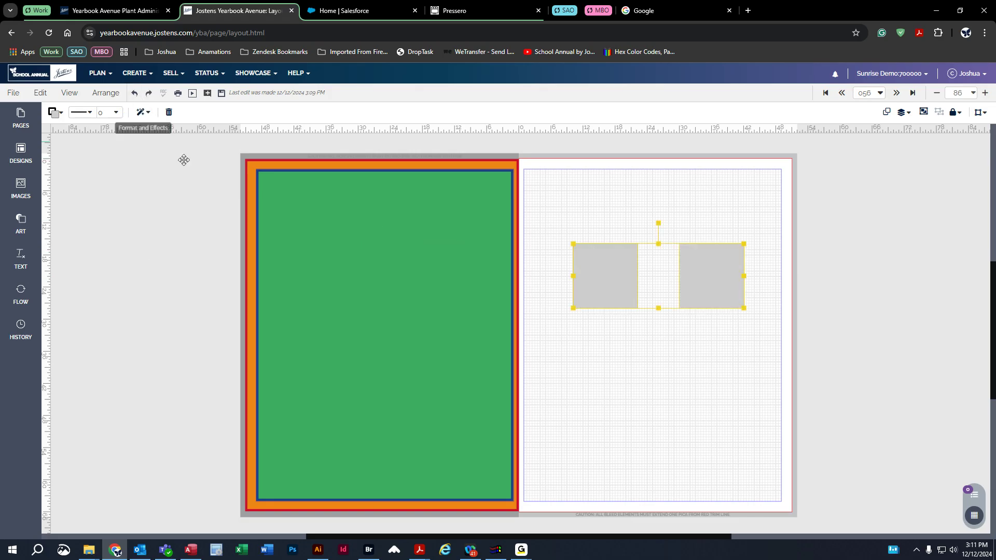
- Deselect the squares and generate a PDF proof of the facing pages
click(507, 197)
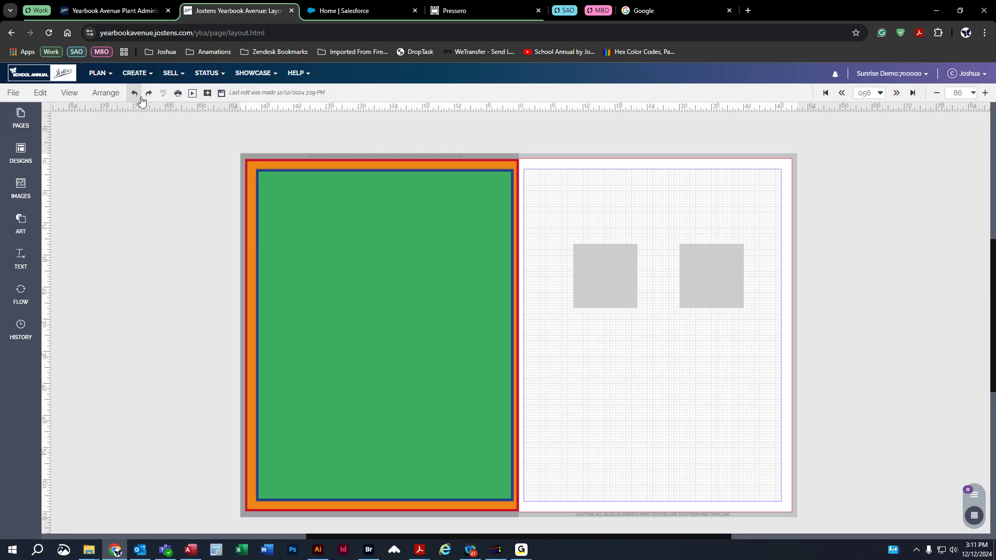
click(178, 93)
click(553, 326)
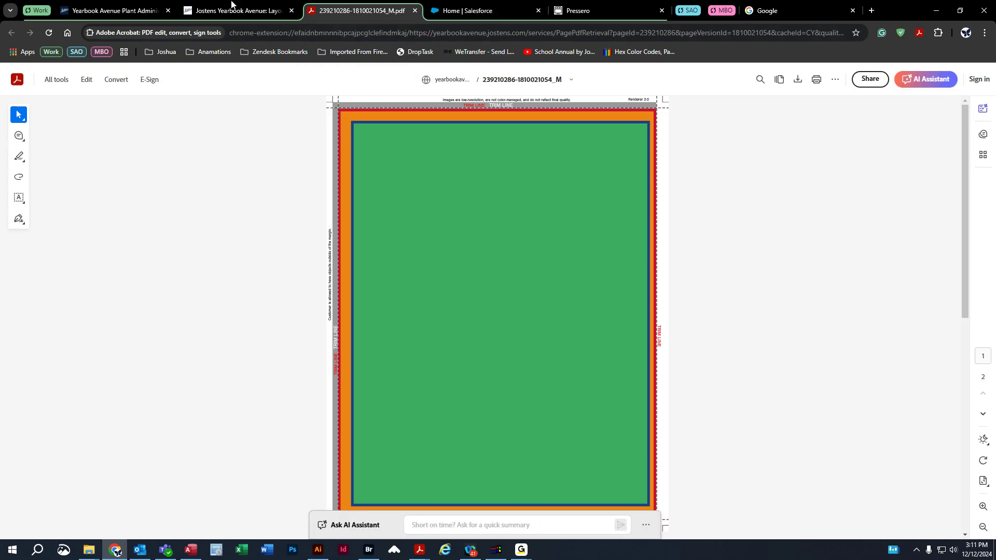
- Open the print settings for the PDF proof, show the additional settings, and set Scale to Default
click(817, 80)
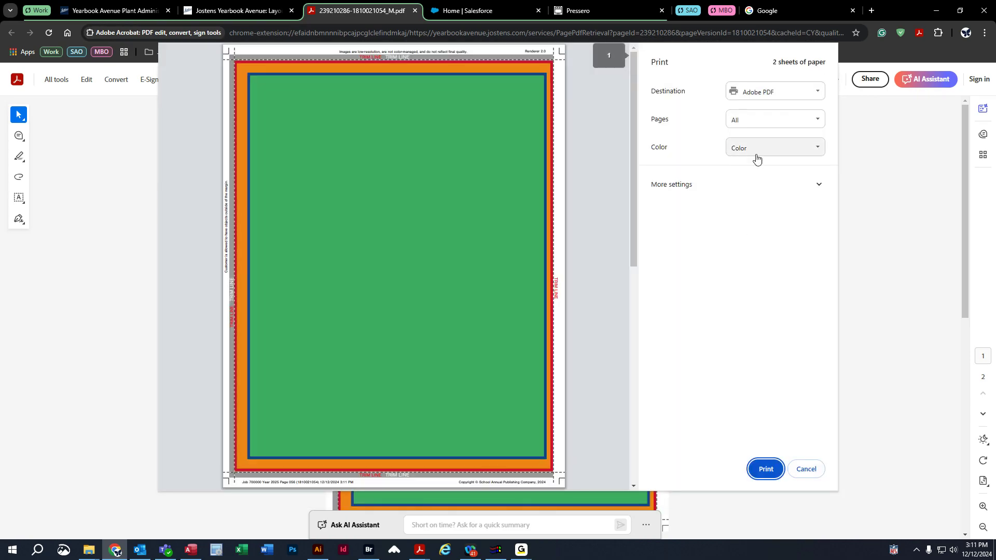
click(750, 183)
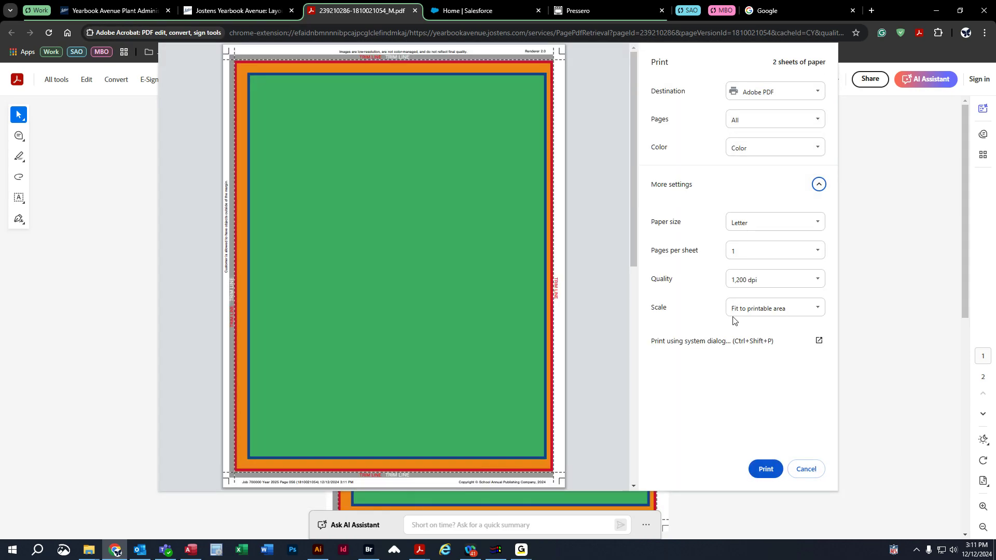
click(772, 313)
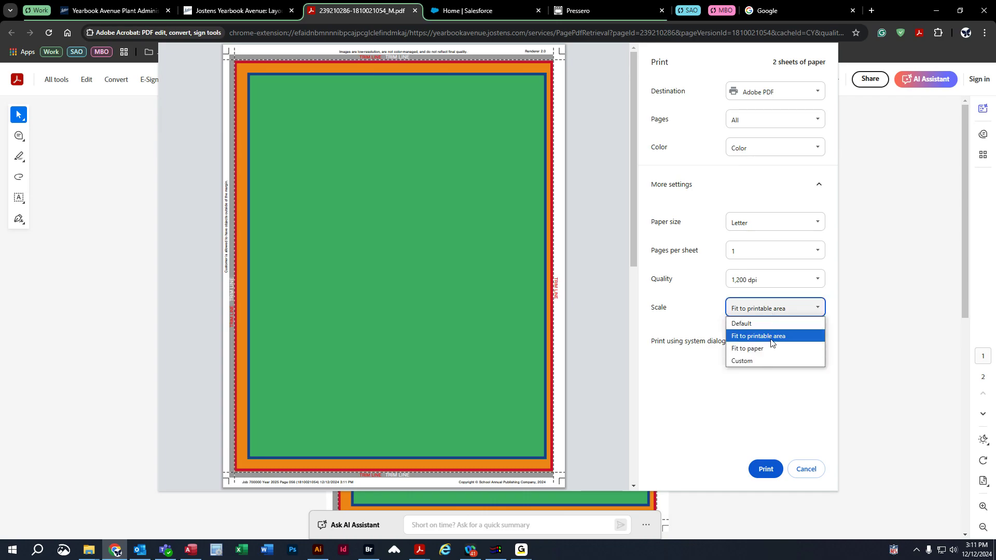
click(772, 324)
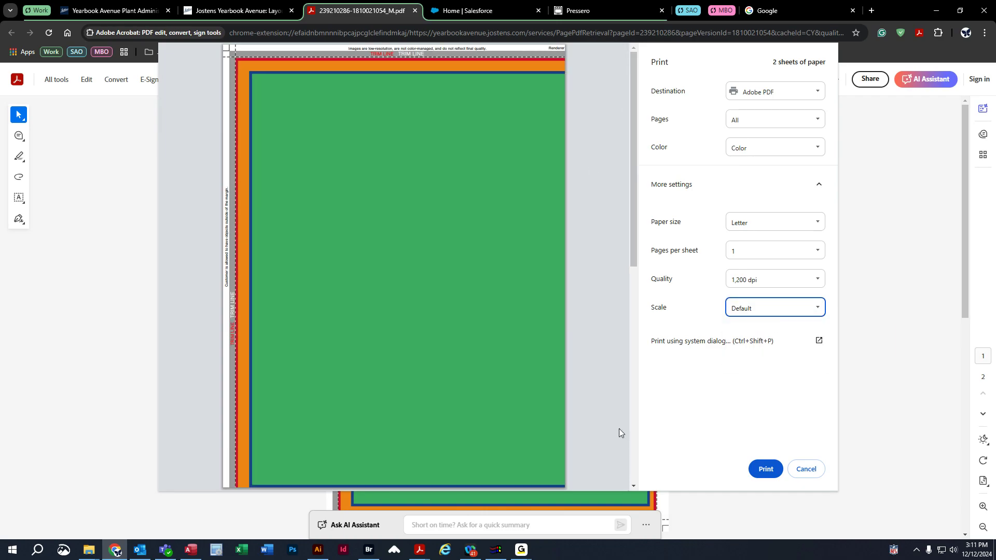
click(755, 309)
right_click(755, 307)
click(732, 344)
click(737, 338)
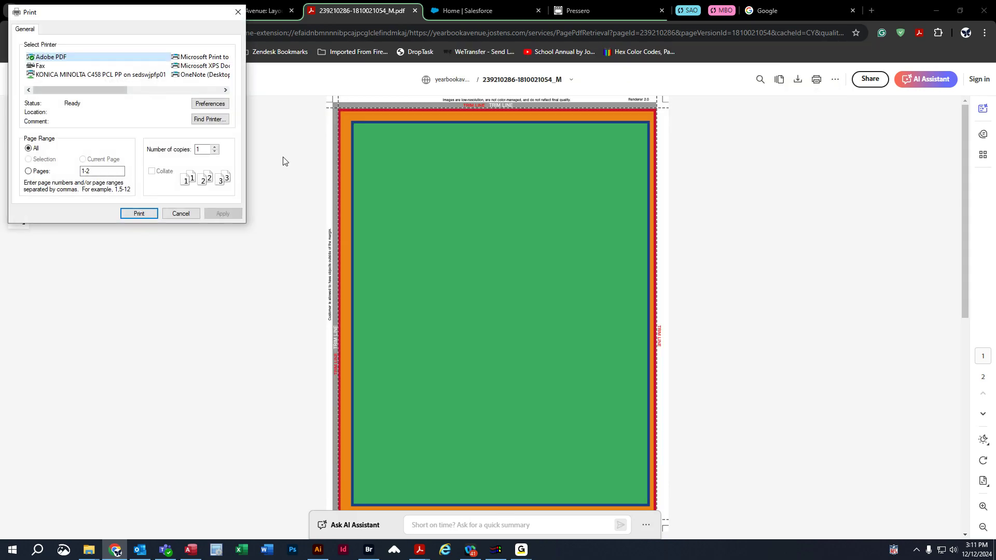
click(178, 214)
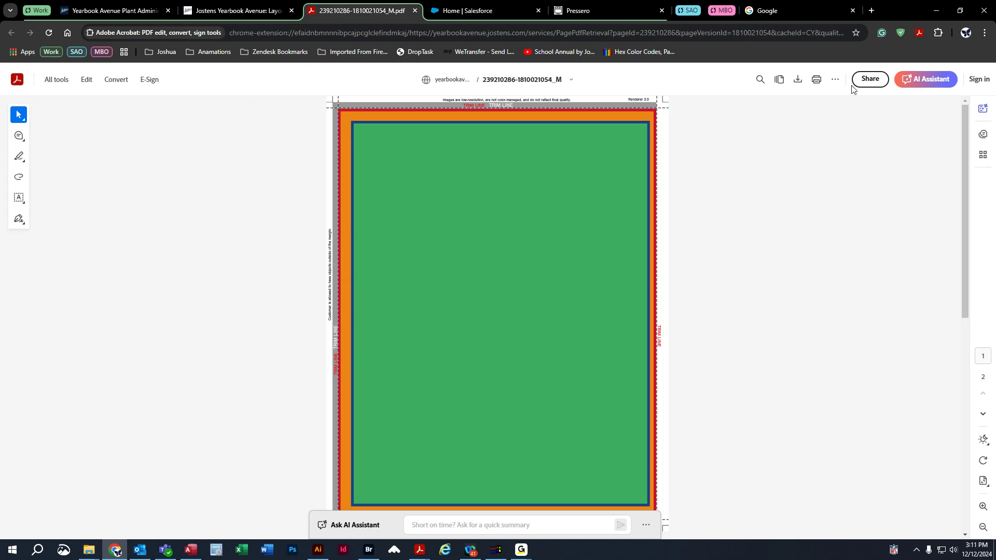
- Reopen the PDF proof's print settings and set Scale to Fit to printable area
click(816, 79)
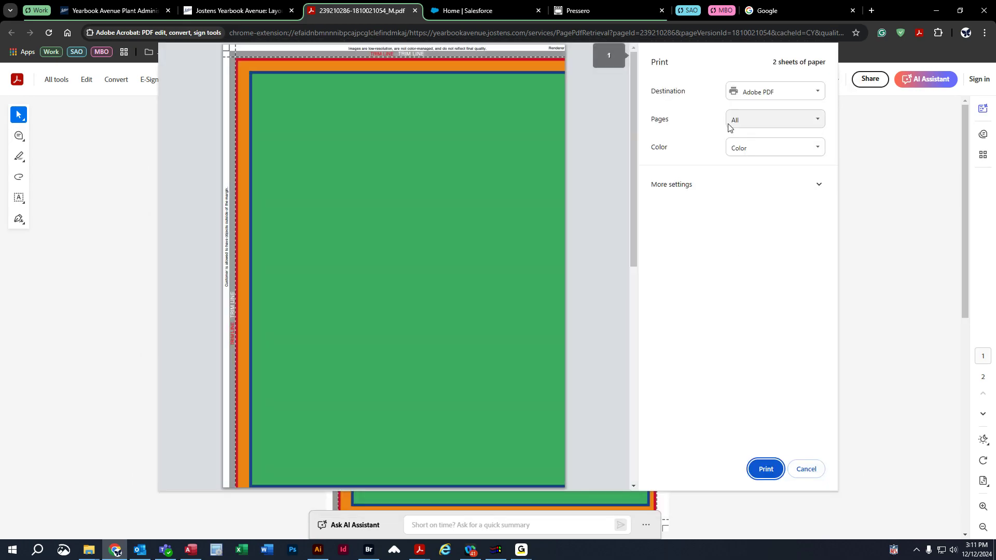
click(693, 204)
click(741, 280)
click(741, 283)
click(746, 308)
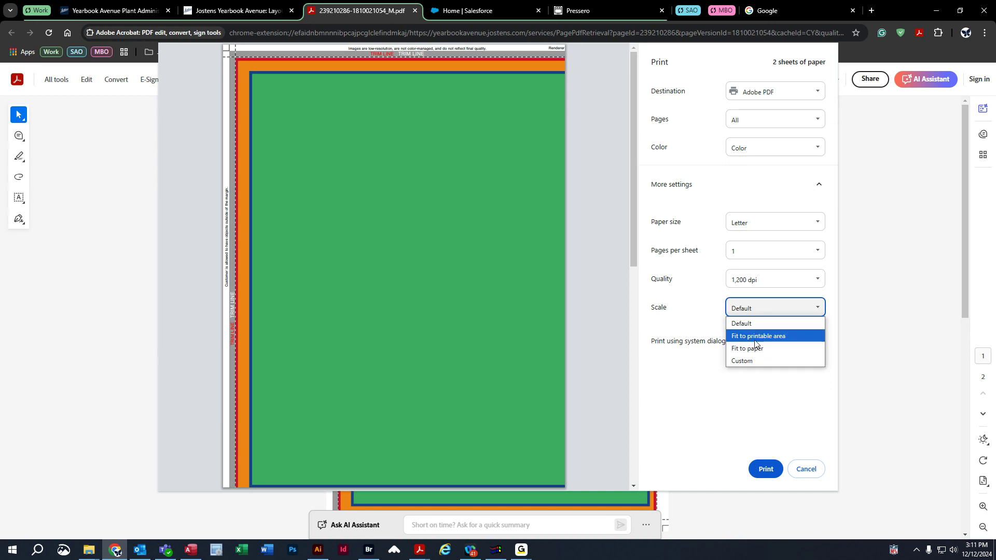
click(756, 337)
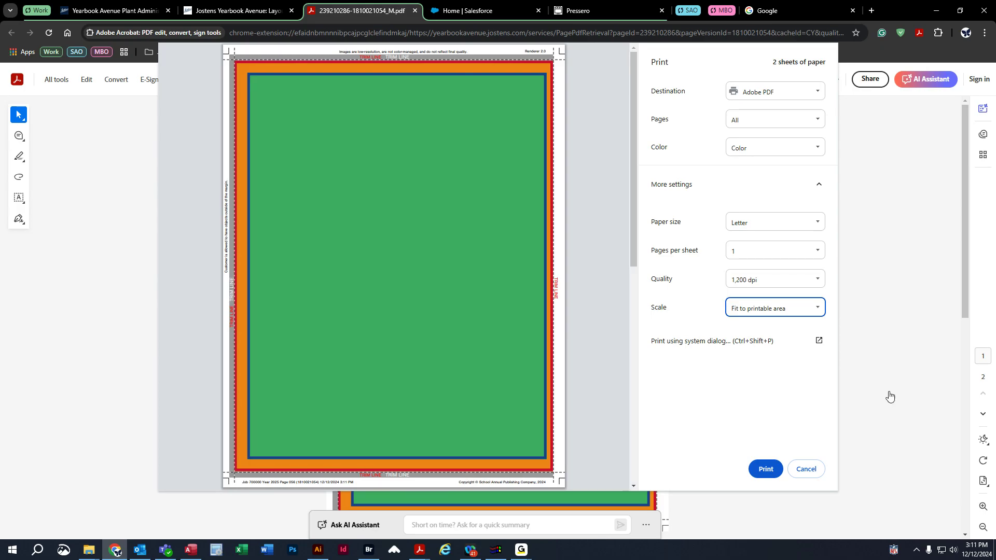
- Cancel printing and close the PDF proof to return to the page layout
click(809, 473)
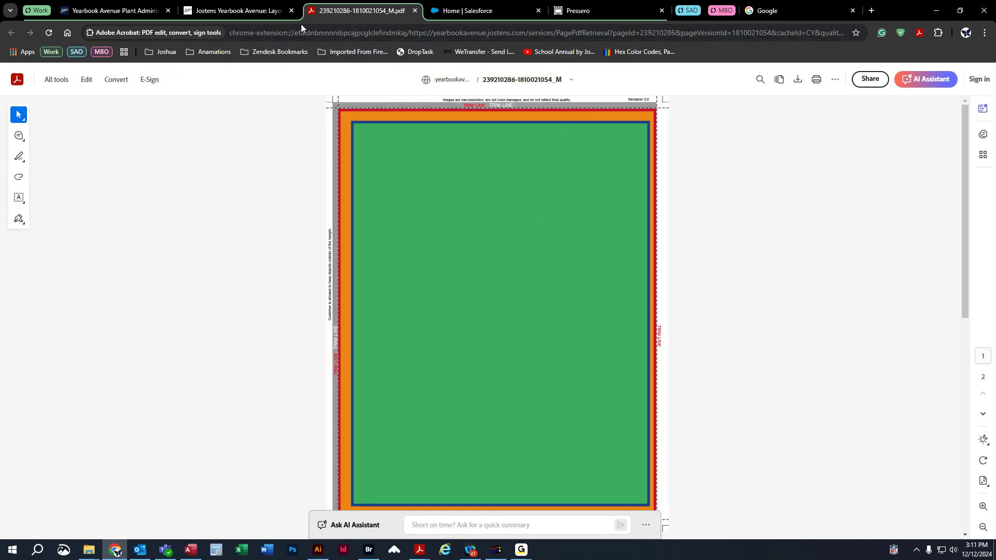
middle_click(324, 16)
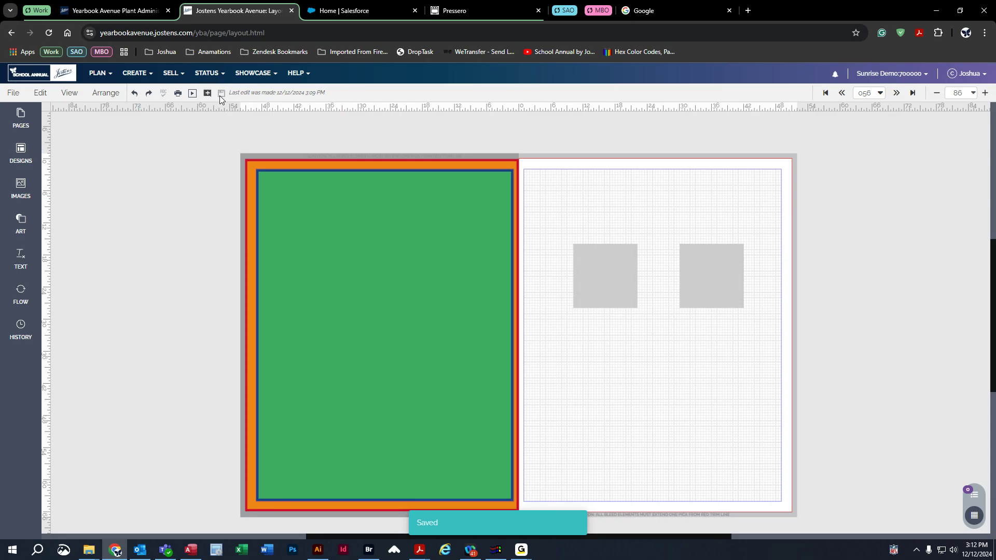
click(13, 92)
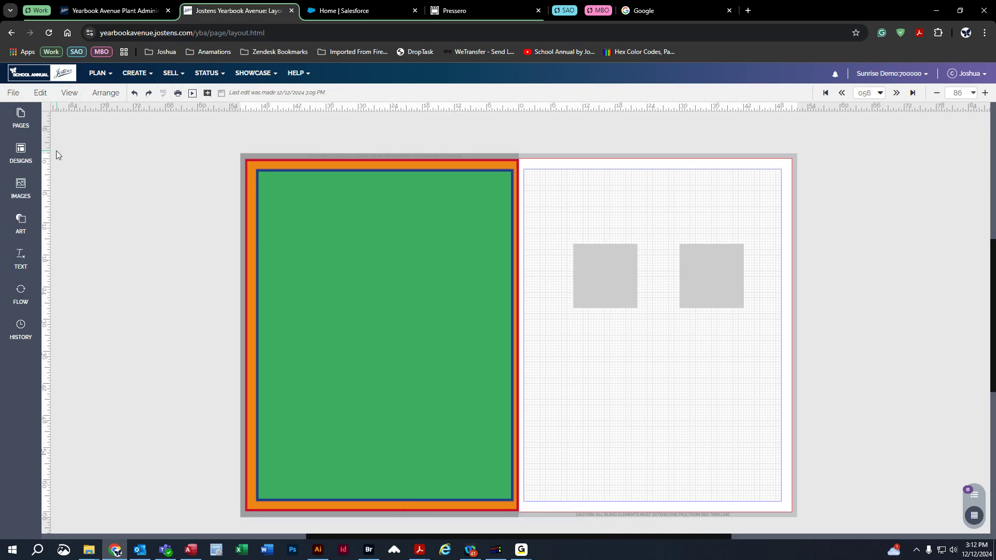
- Show the yearbook page thumbnails and look through the spreads
click(20, 122)
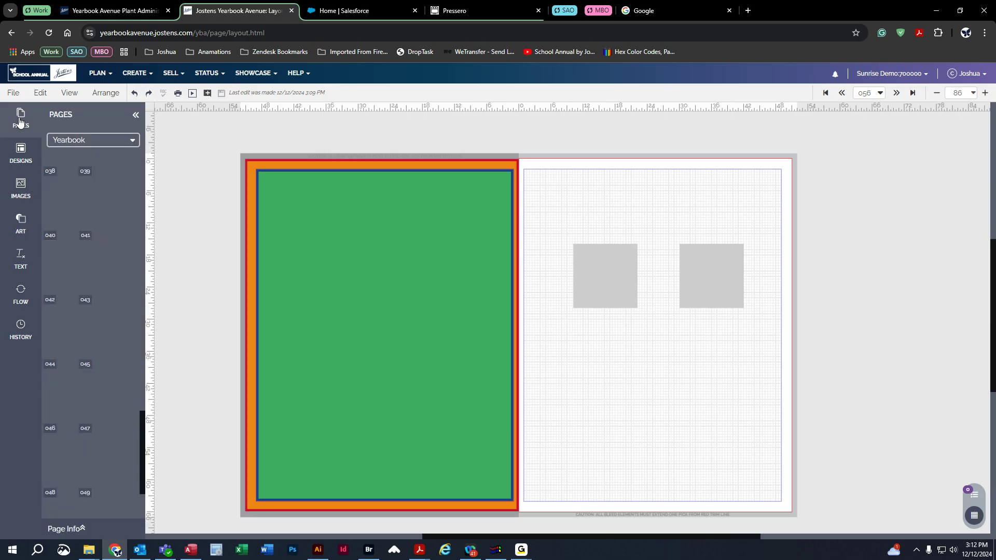
scroll(120, 402, down, 7)
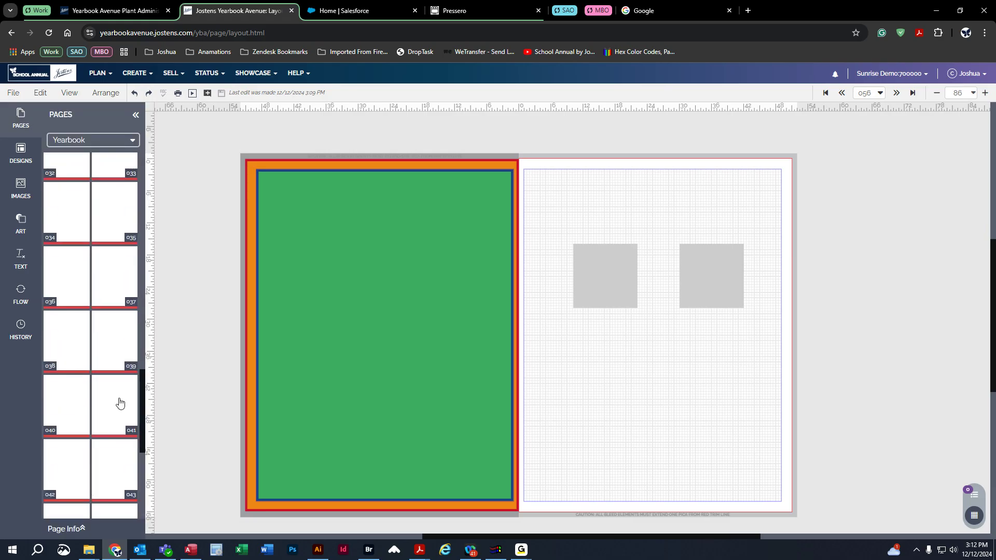
scroll(120, 402, up, 4)
- Go to the page ladder and open the page 032–033 spread in the layout editor
click(106, 72)
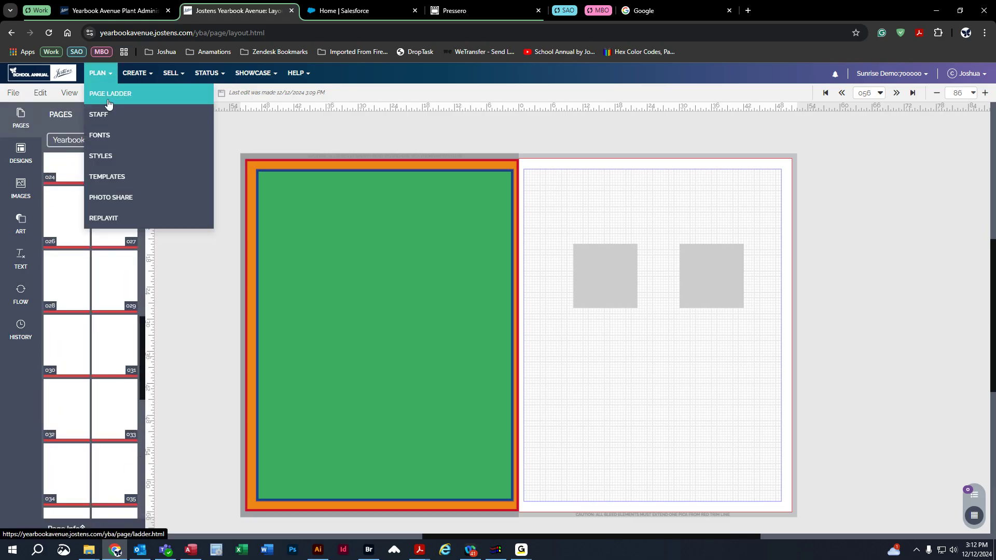
click(110, 94)
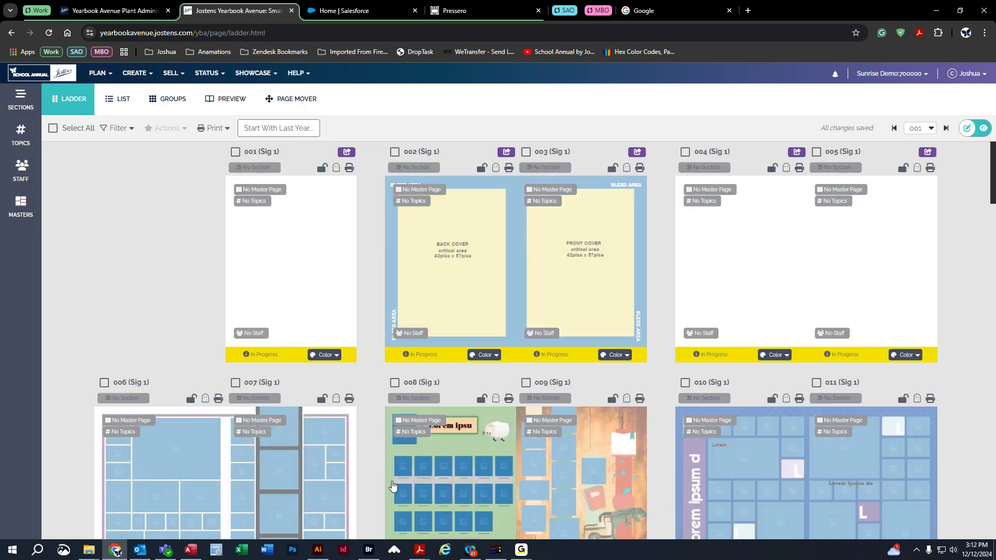
scroll(410, 457, down, 10)
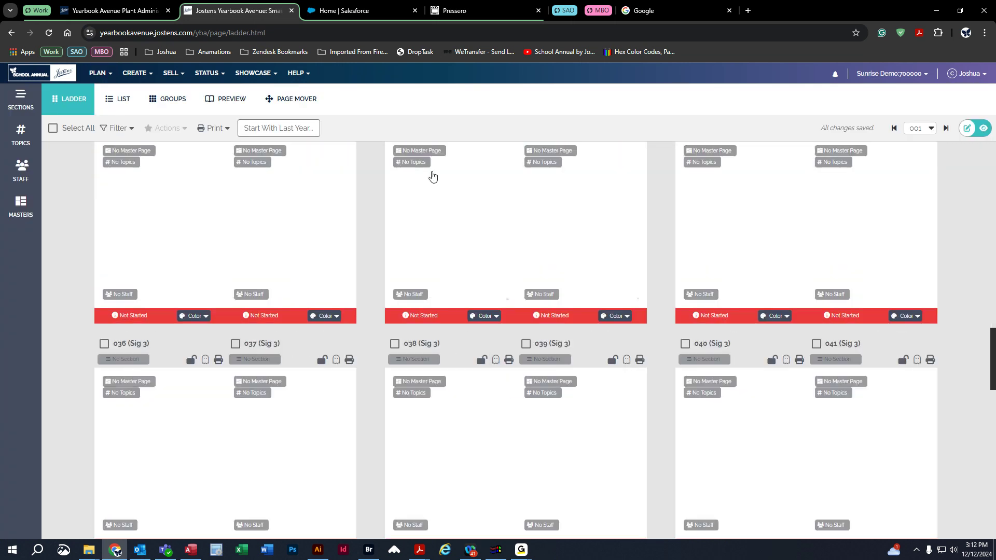
double_click(431, 174)
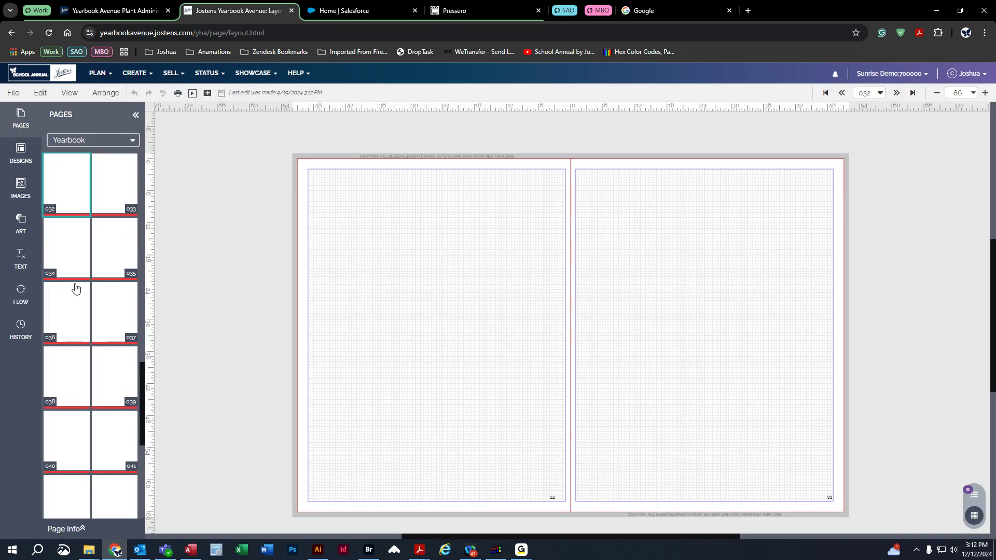
- Open the page 056–057 spread with the green page from the yearbook page thumbnails
scroll(114, 243, down, 10)
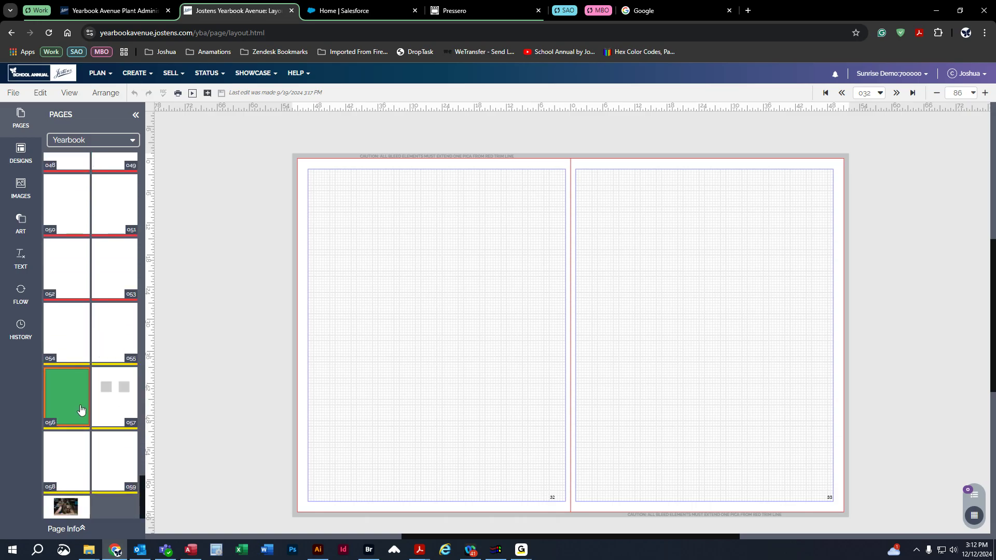
click(66, 399)
mouse_move(73, 409)
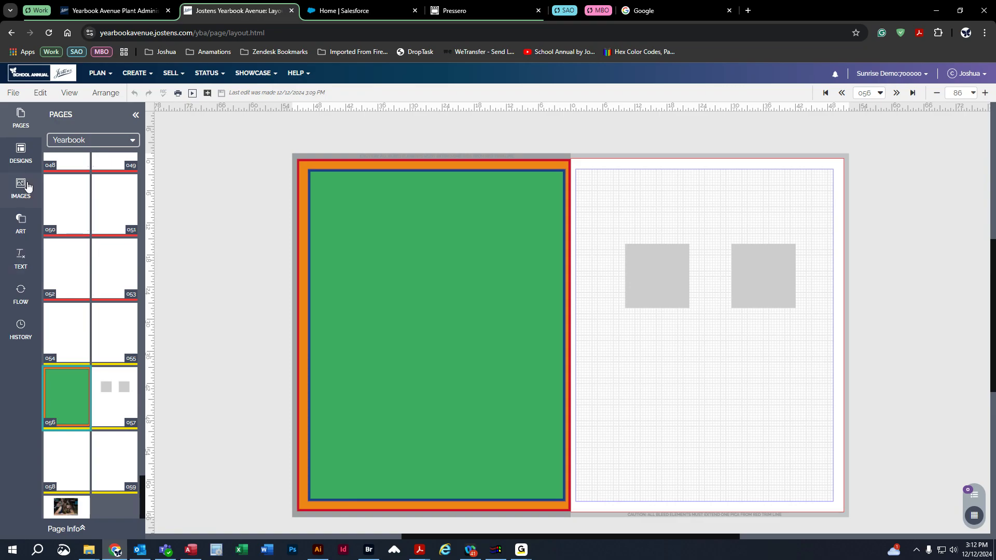
- Open the designs library and list its template categories
click(21, 153)
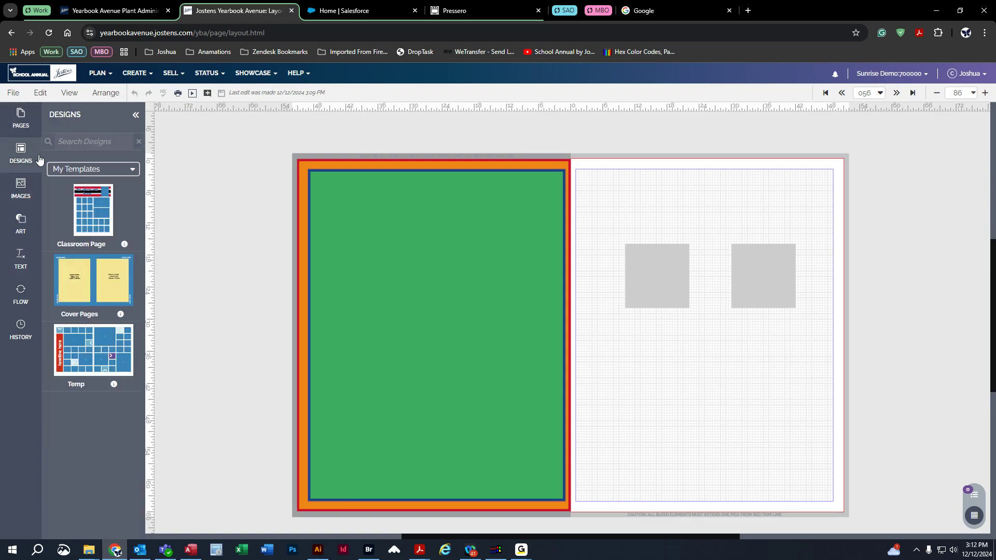
click(92, 169)
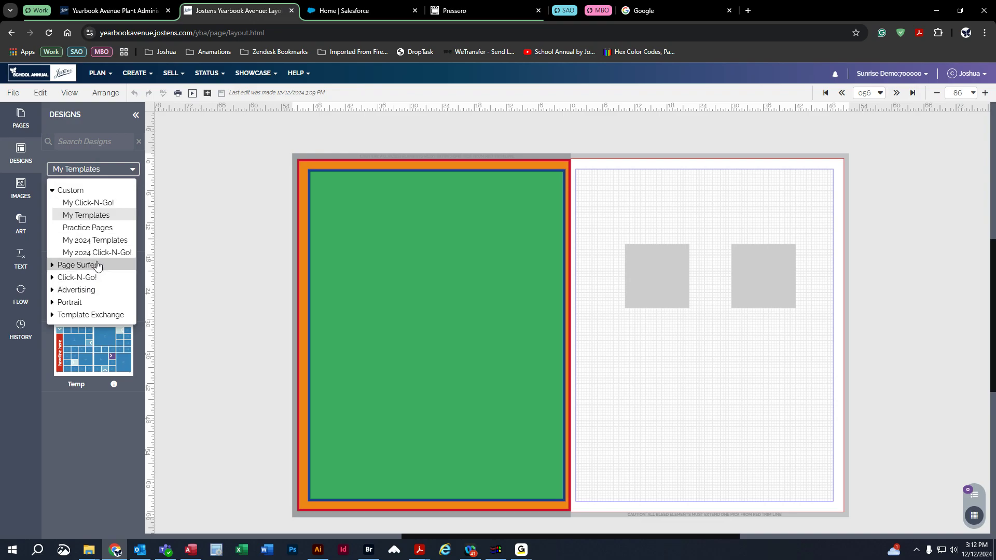
- Open the image library and list its folders, collapsing and expanding the Activity group
click(23, 189)
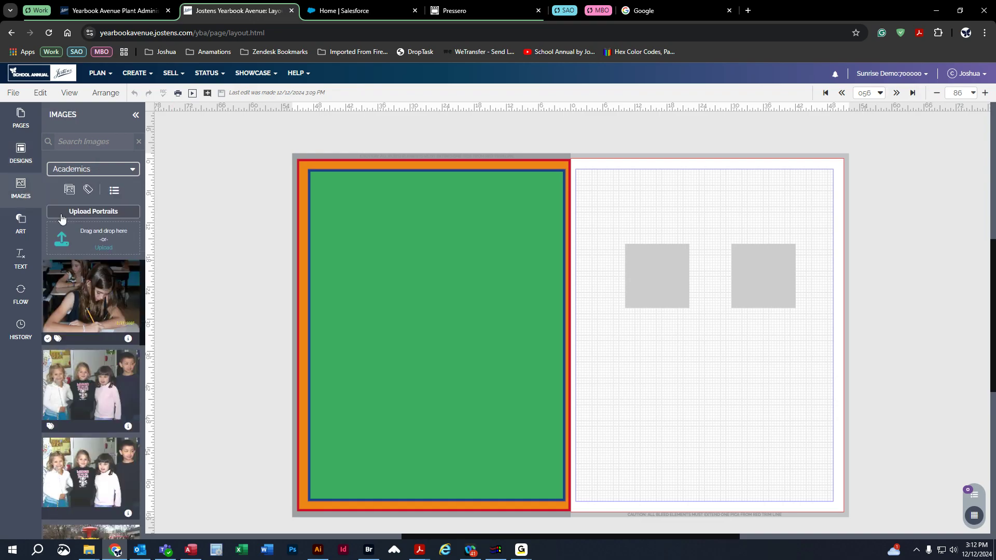
click(76, 170)
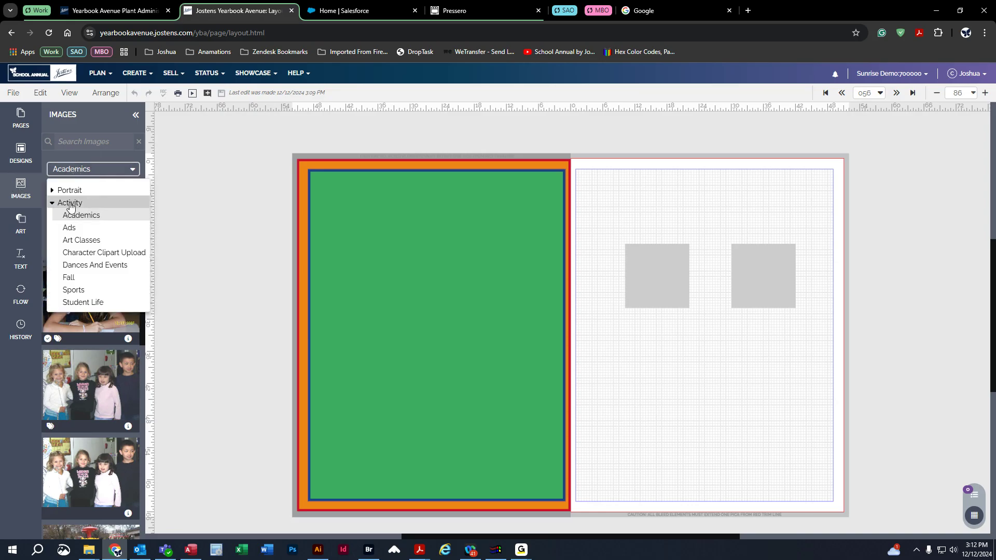
click(52, 204)
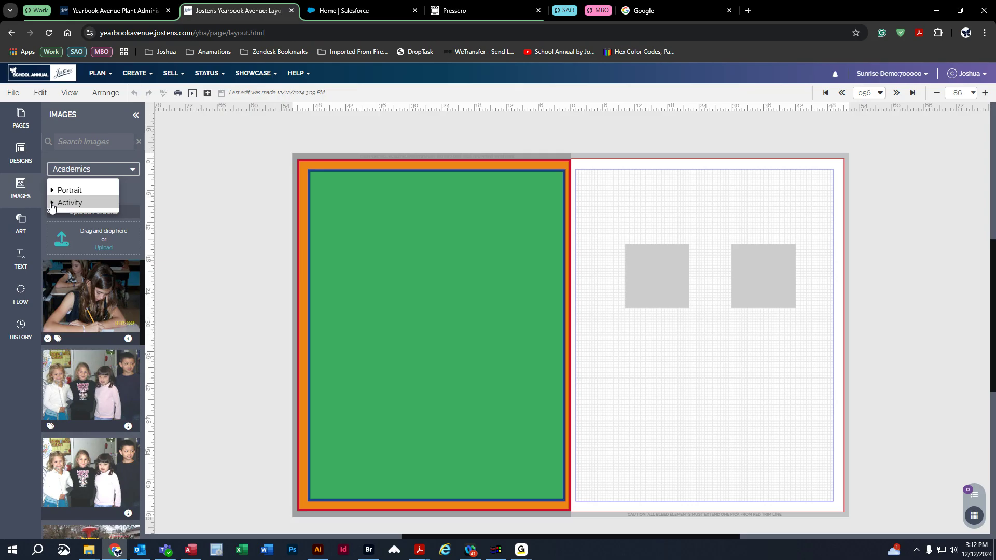
click(51, 204)
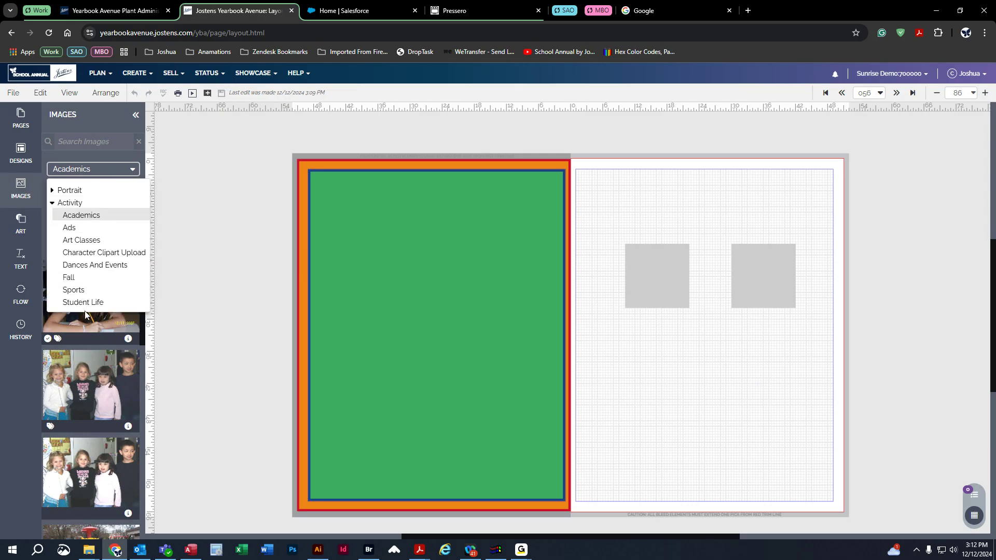
- Show the Art Classes image folder, switch to the Sports folder, and return to Art Classes
click(86, 241)
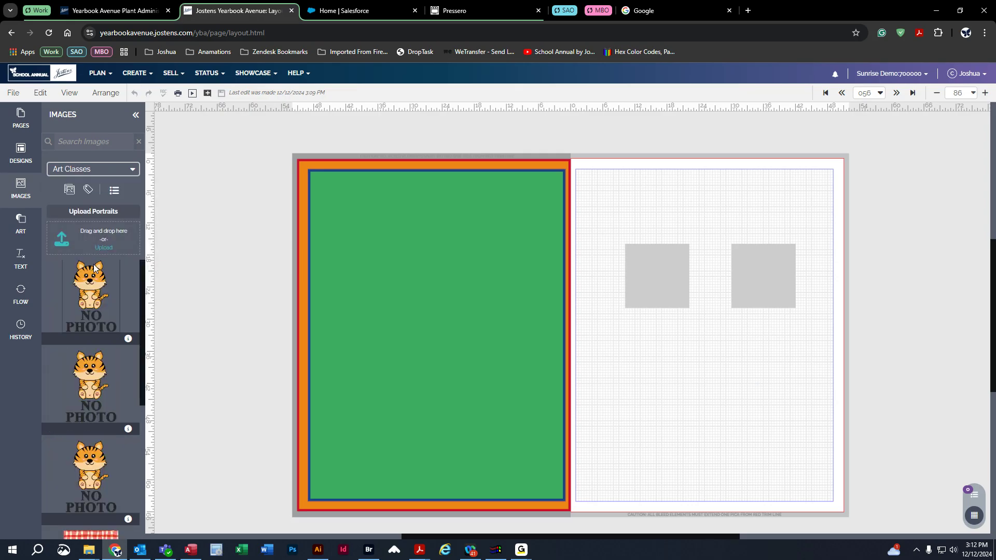
click(83, 167)
click(99, 289)
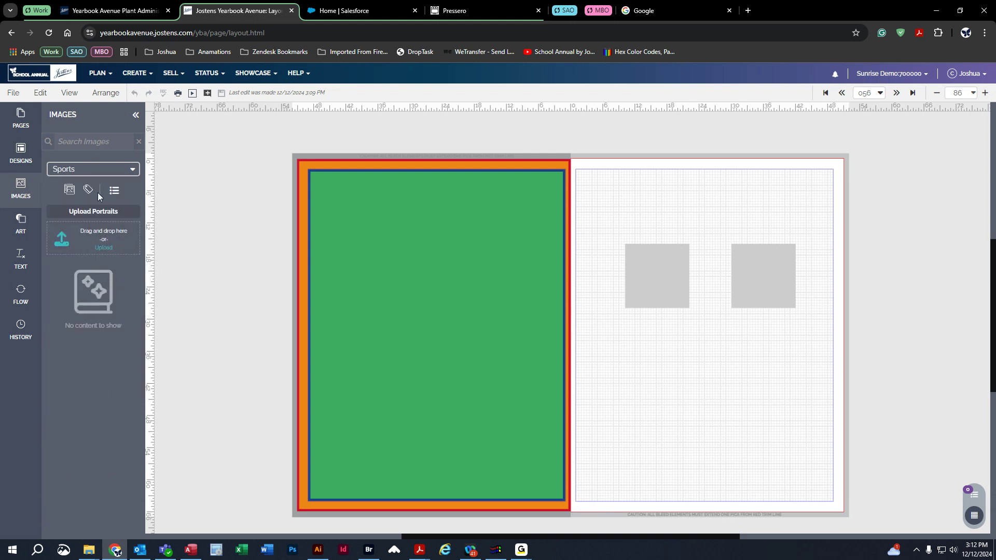
click(91, 168)
click(89, 242)
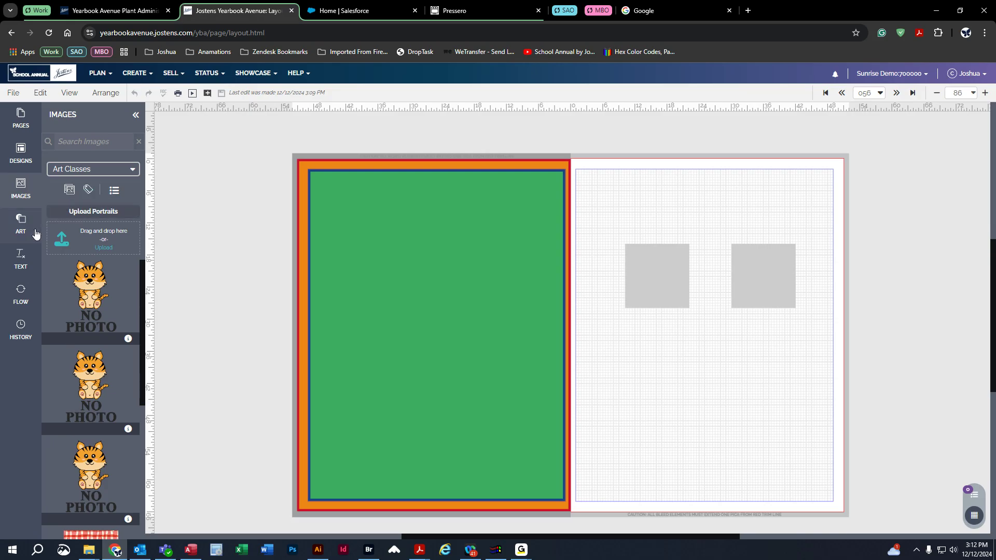
- Add a rectangular image frame to page 057 and move it to the page's upper-left corner, inside the margin
click(21, 224)
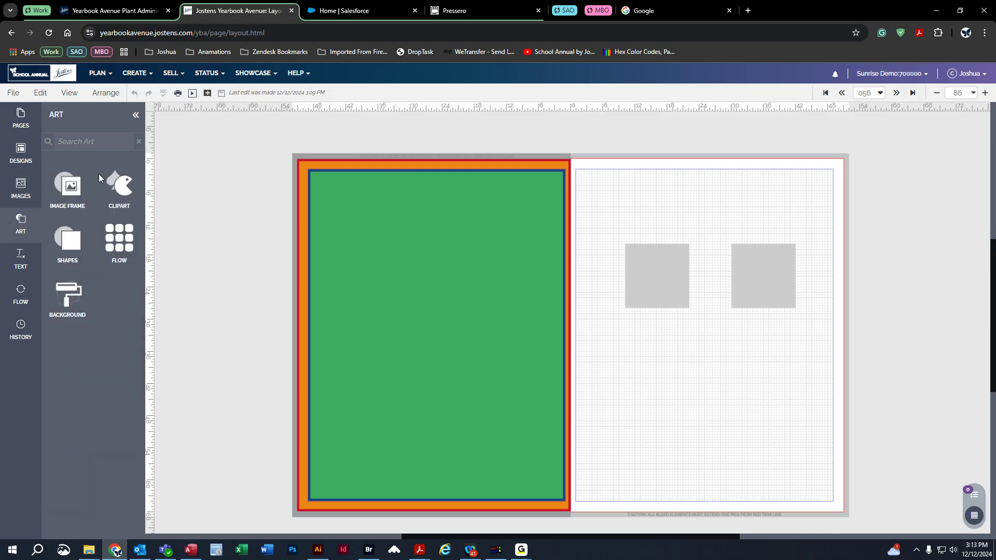
click(65, 197)
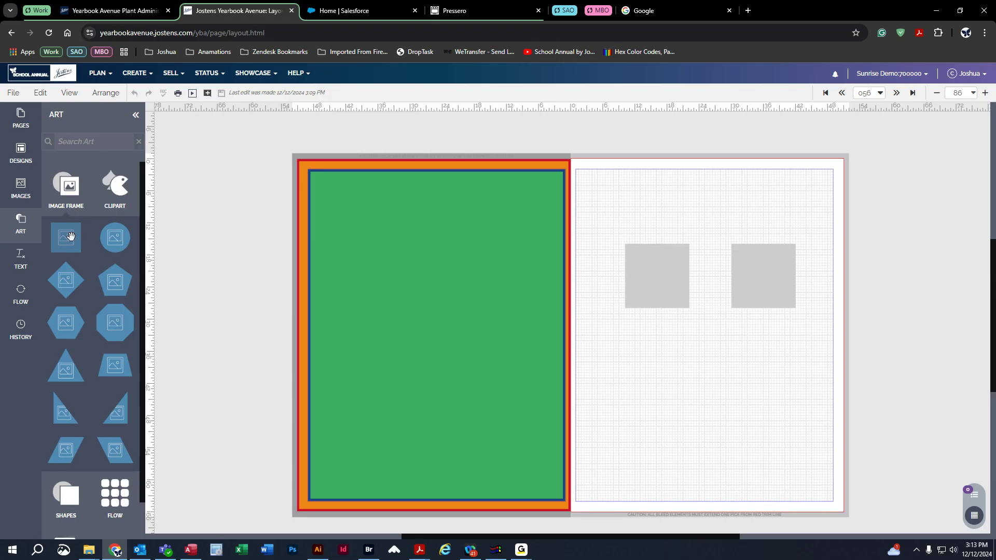
drag(66, 242, 689, 463)
drag(657, 383, 608, 240)
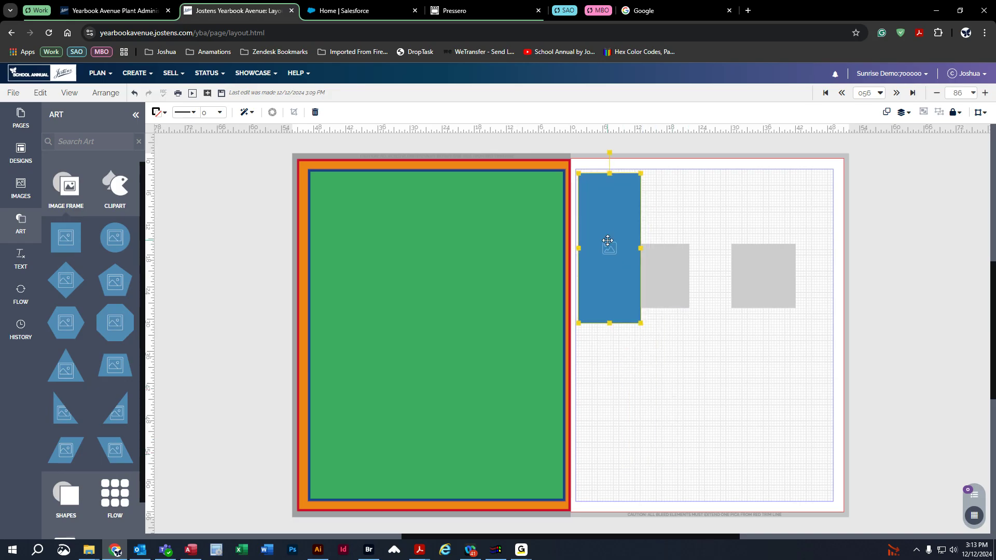
- Place the tiger No Photo image from Art Classes on the empty lower part of page 057, outside the frame
click(21, 187)
drag(83, 291, 628, 238)
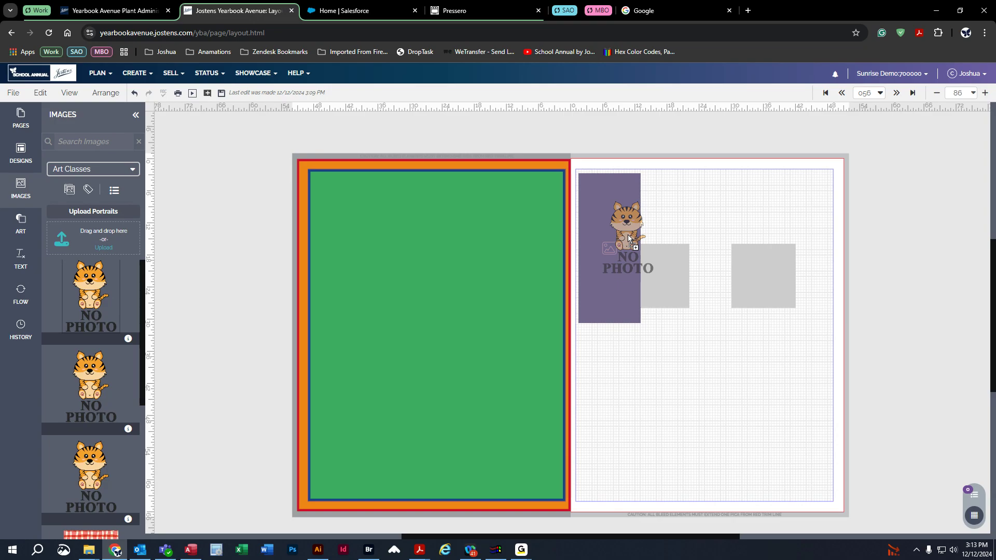
drag(628, 238, 700, 404)
- Shorten the blue image frame from its lower edge and fill it with the tiger No Photo image
click(601, 267)
drag(610, 323, 610, 271)
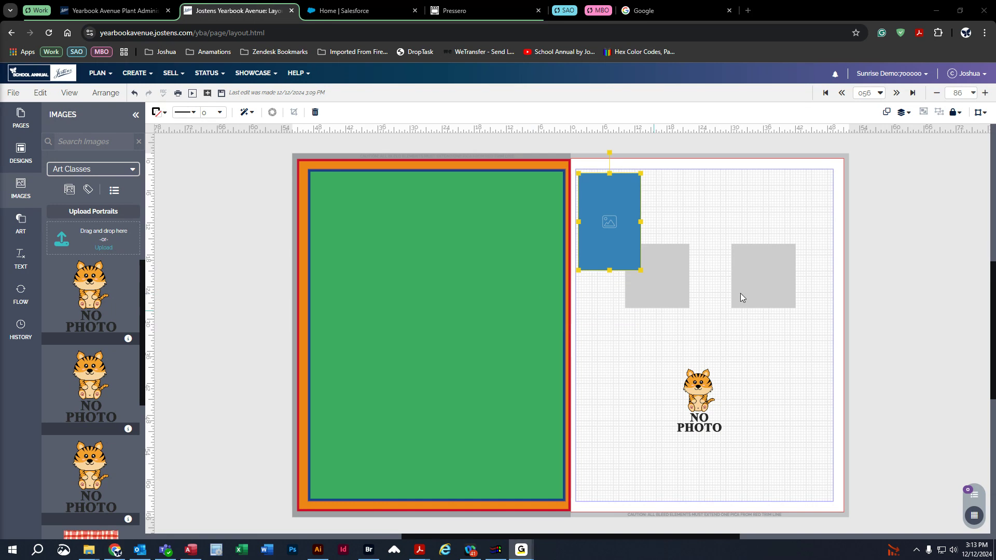
click(722, 399)
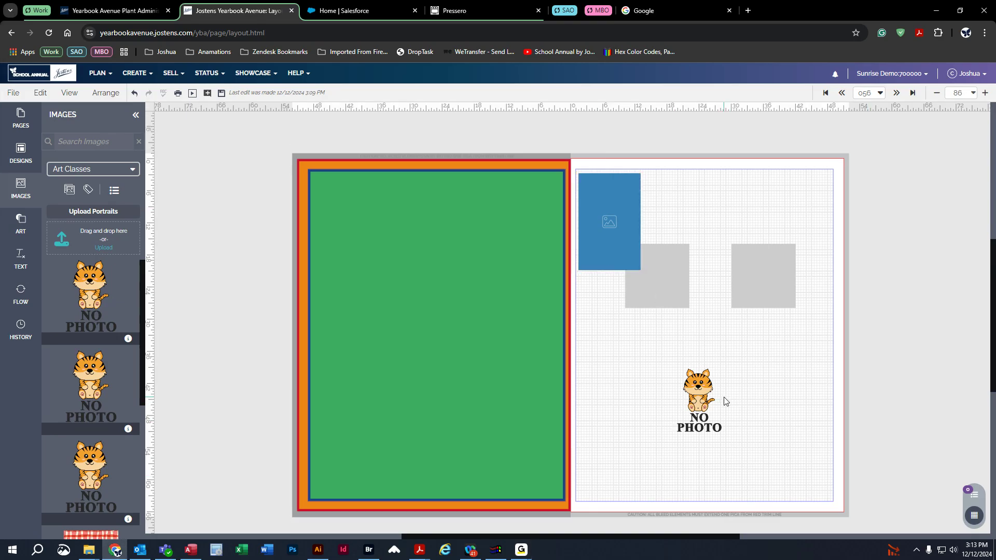
click(699, 402)
drag(77, 299, 608, 203)
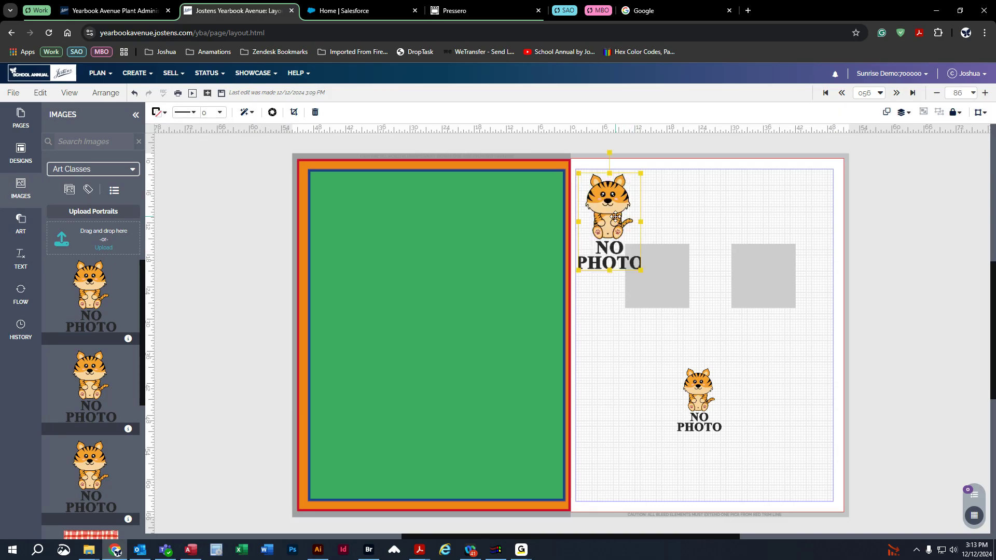
- Delete the filled image frame and the loose tiger image from page 057
key(Delete)
click(693, 379)
key(Delete)
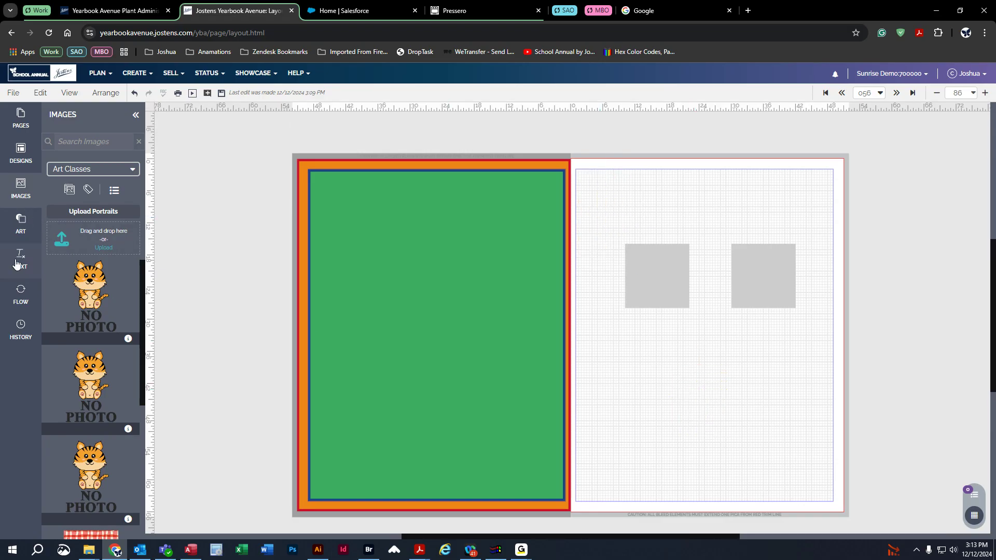
- Open the clipart library and browse its By Theme and By Cover category lists
click(24, 225)
click(122, 187)
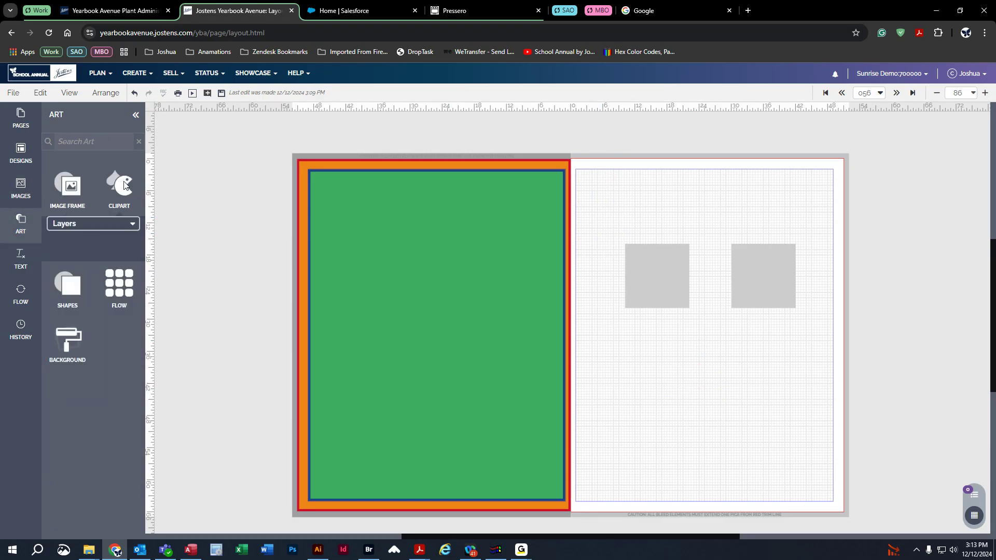
click(95, 232)
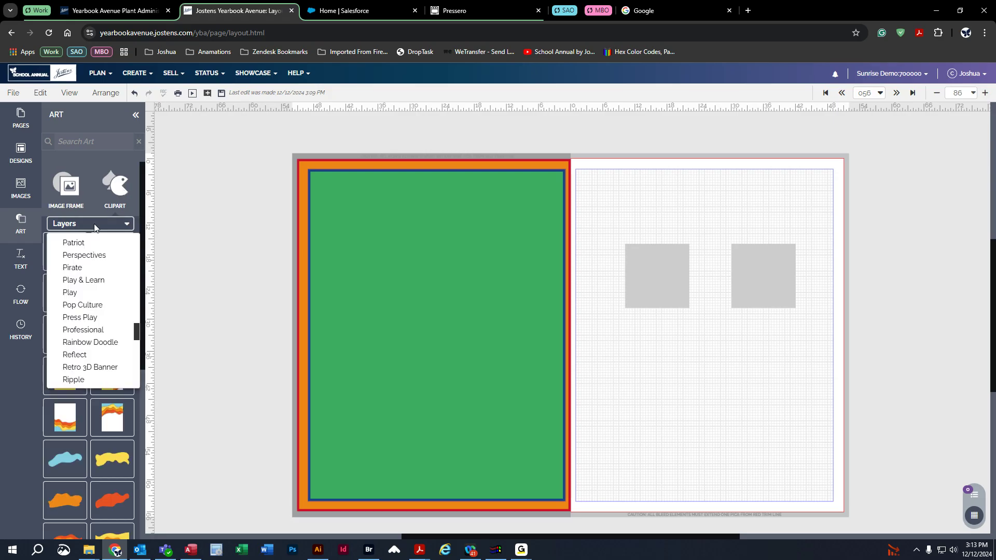
drag(139, 335, 128, 233)
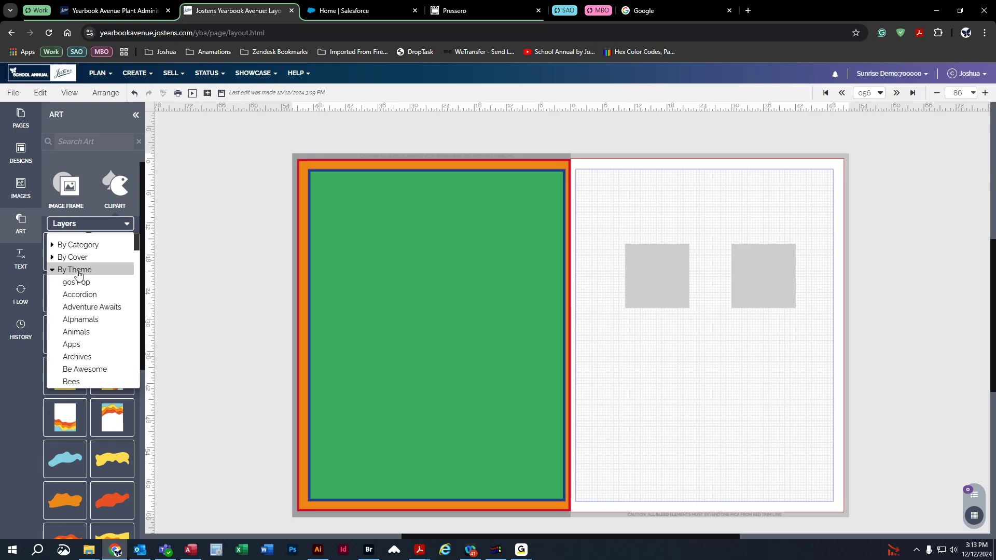
scroll(80, 312, down, 5)
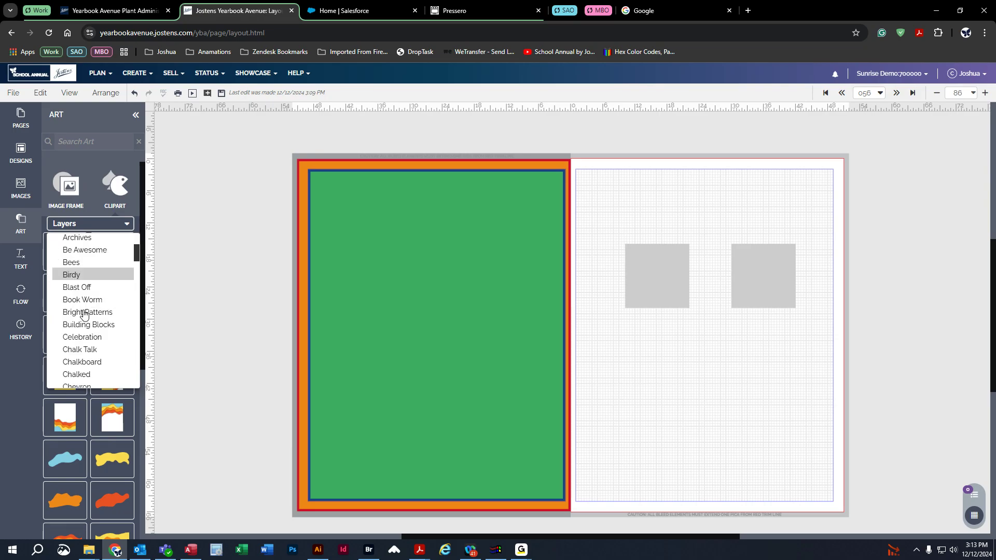
scroll(85, 315, up, 4)
scroll(83, 311, up, 2)
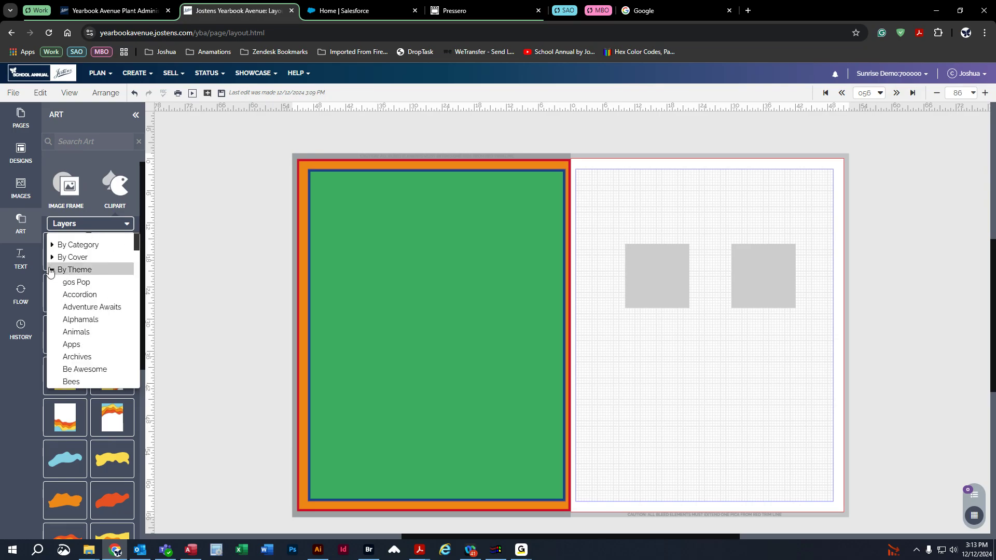
click(51, 270)
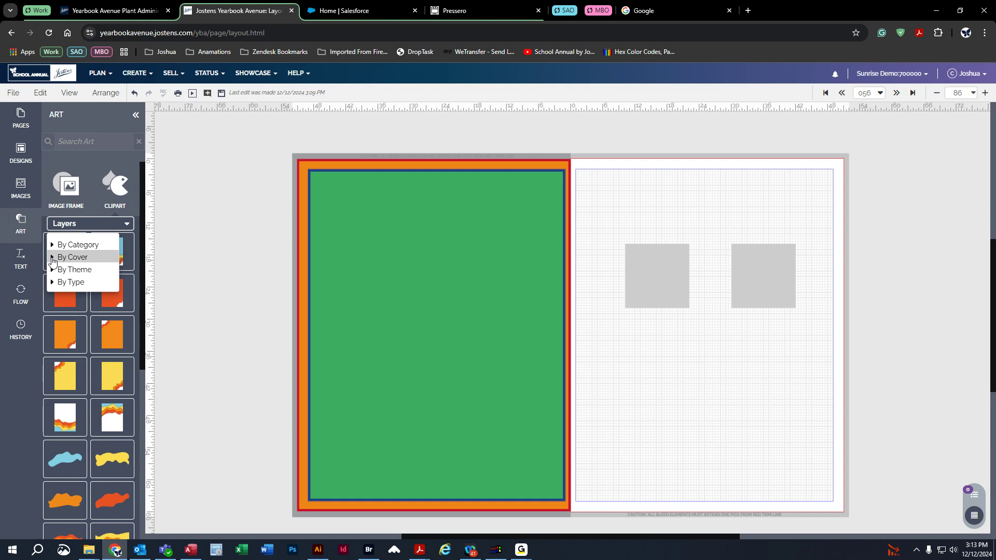
click(52, 258)
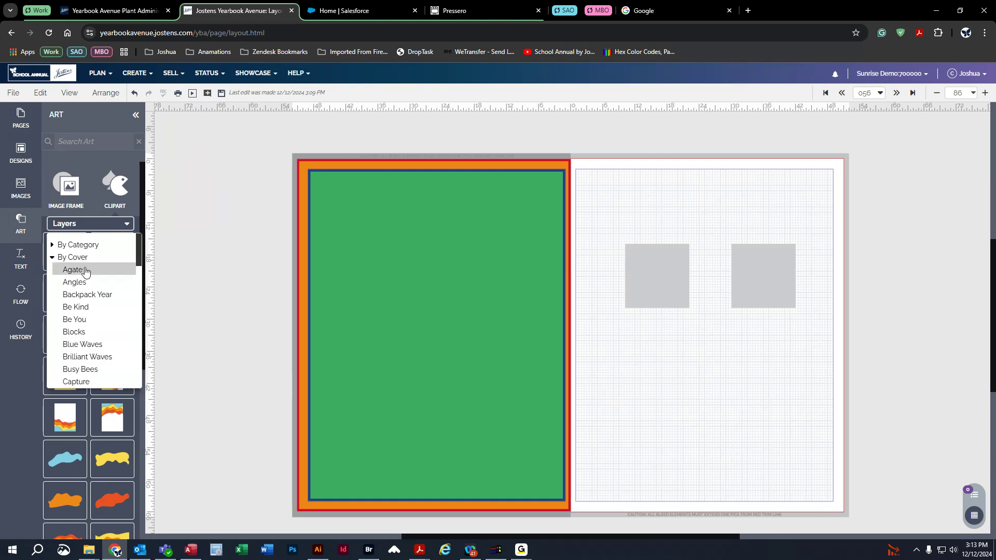
- Display the Be Kind cover clipart set and look through its artwork
click(83, 307)
scroll(107, 418, down, 8)
scroll(107, 417, up, 5)
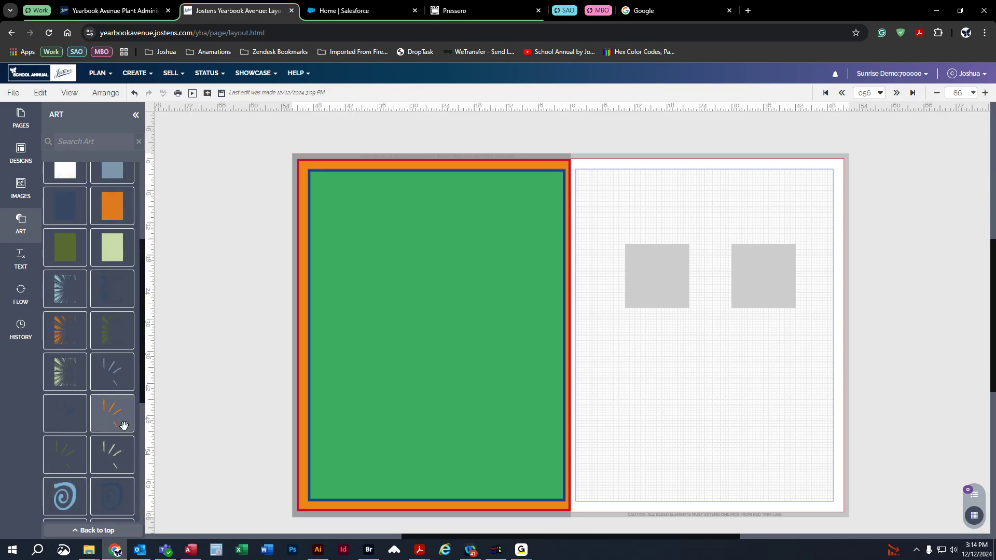
scroll(65, 446, up, 3)
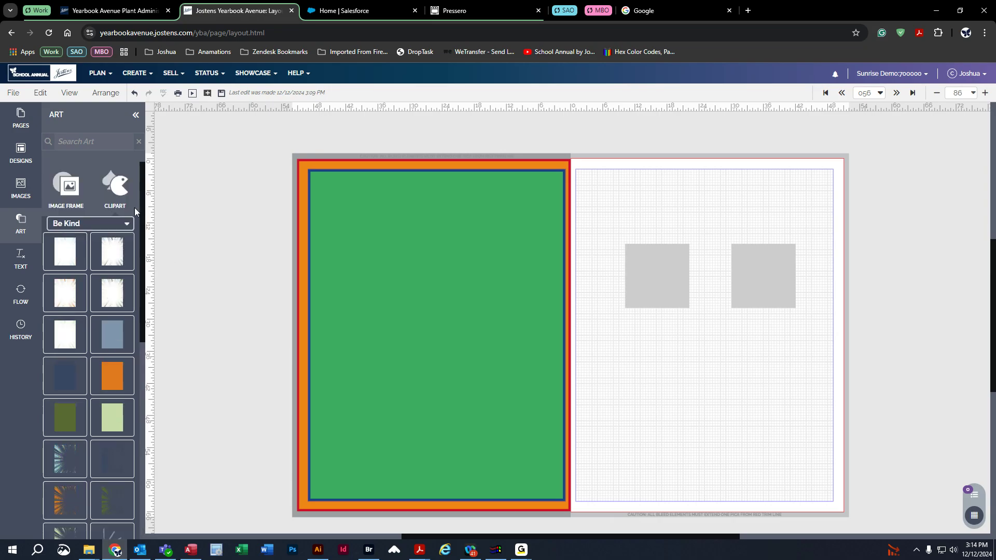
- Switch the clipart to the Hollywood cover set and place its purple star on page 057 below the gray squares
click(86, 224)
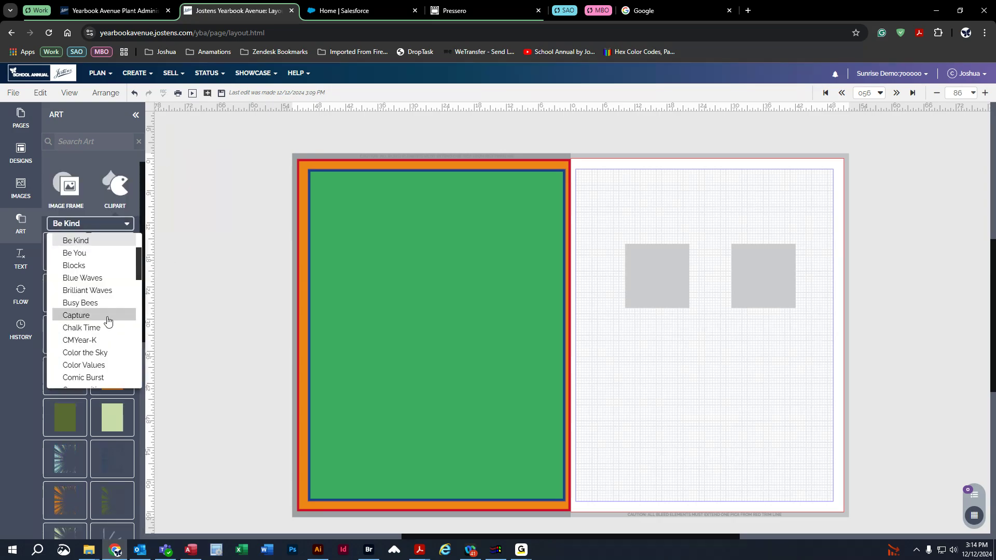
scroll(104, 327, down, 3)
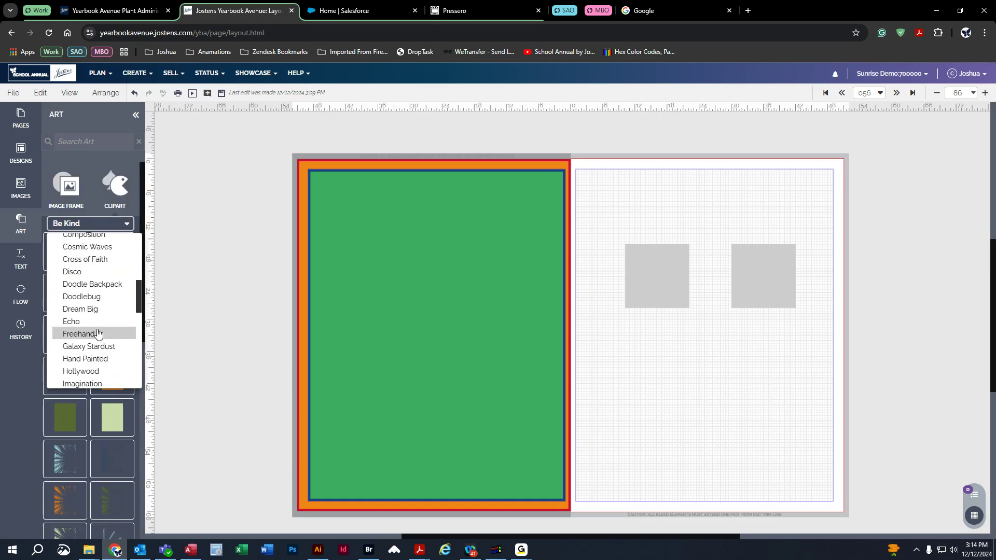
click(80, 371)
scroll(85, 369, down, 5)
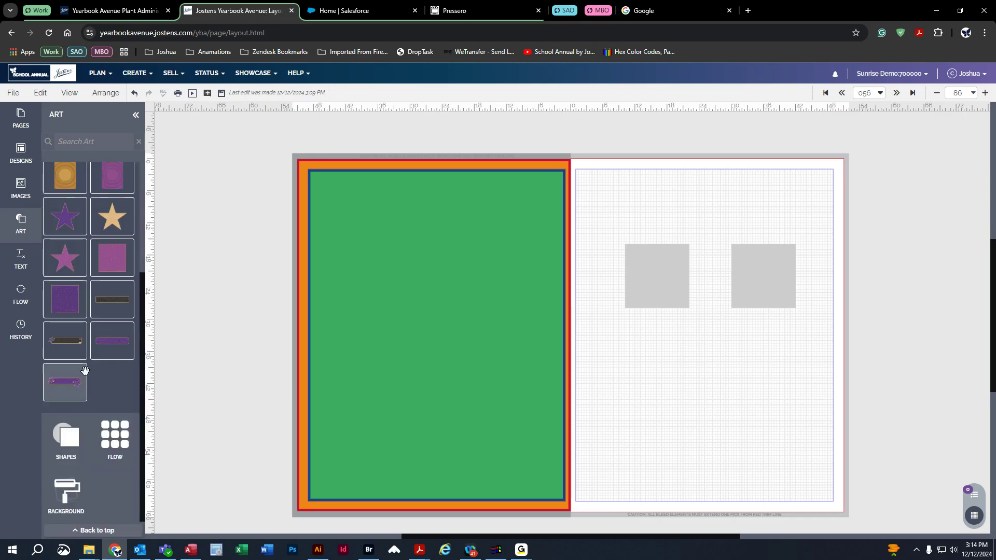
scroll(85, 370, up, 3)
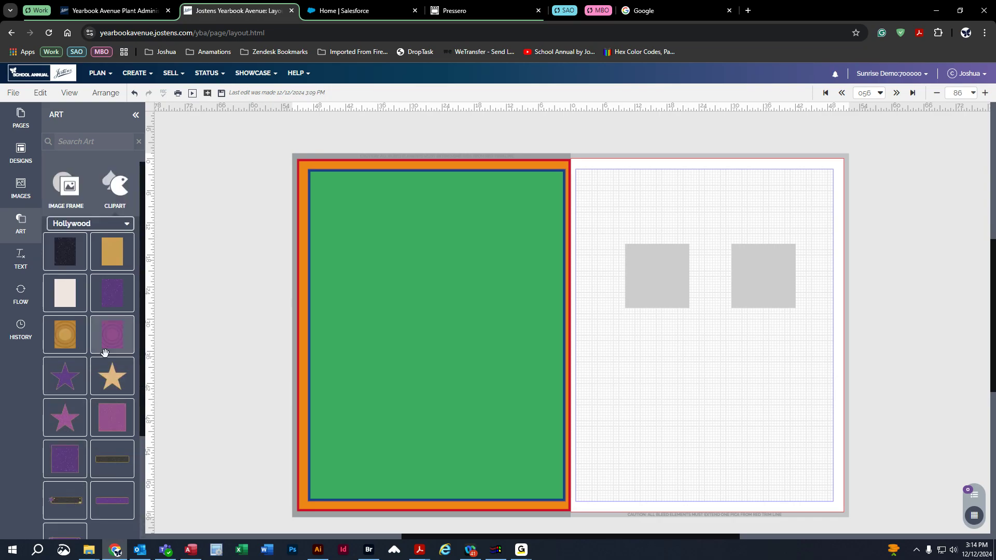
drag(68, 378, 756, 330)
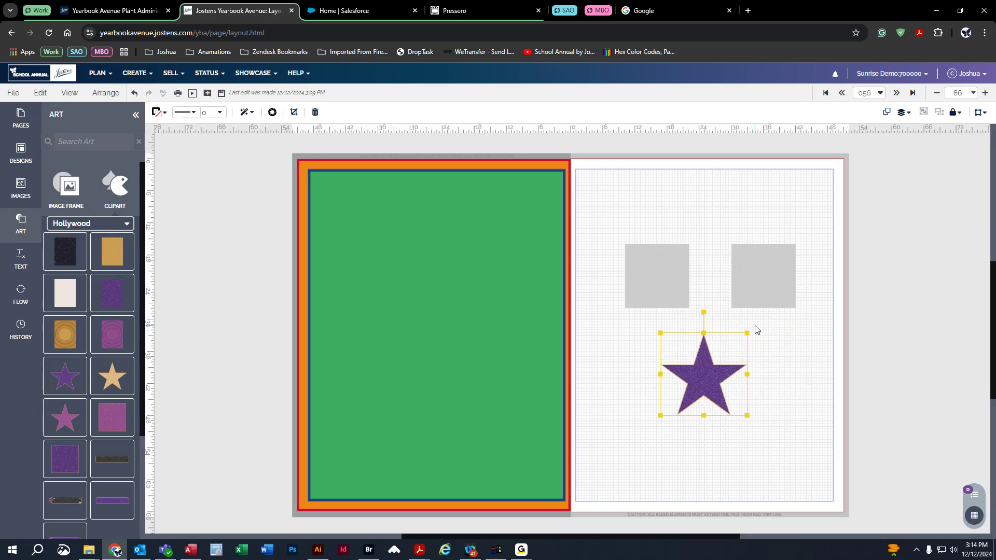
- Shrink the purple star slightly from its upper corner and delete it from page 057
click(658, 332)
click(690, 365)
mouse_move(660, 334)
mouse_down()
mouse_move(544, 213)
mouse_move(701, 342)
mouse_move(756, 403)
mouse_move(619, 292)
mouse_move(672, 343)
mouse_up()
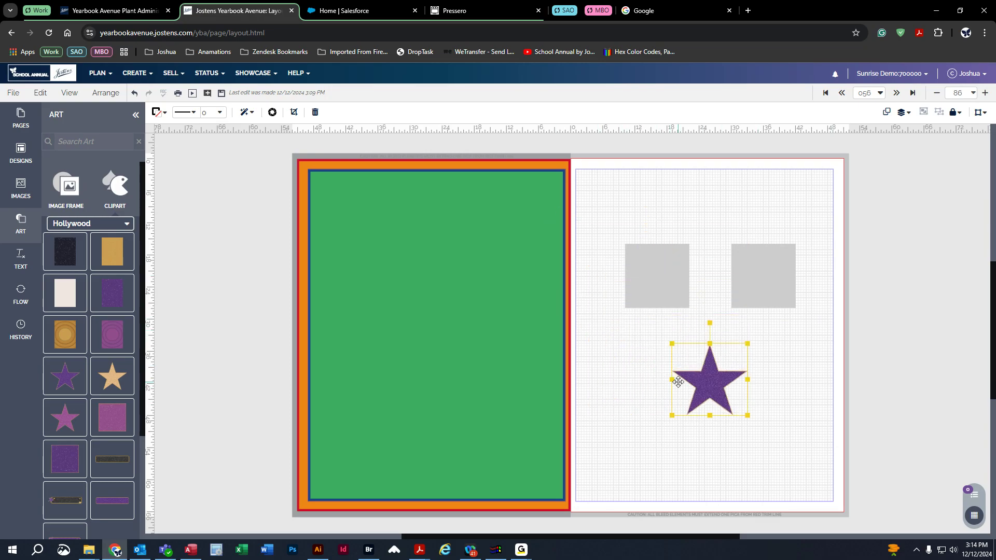
drag(671, 380, 711, 364)
key(Delete)
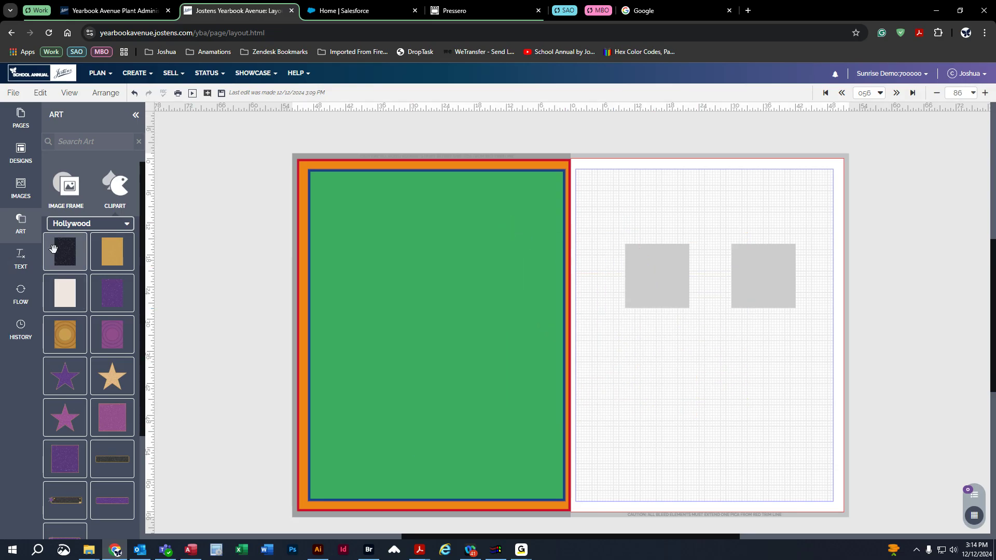
- Place a pentagon shape below the gray squares and a vertically stretched octagon in the lower inner corner of page 057
click(119, 190)
click(65, 241)
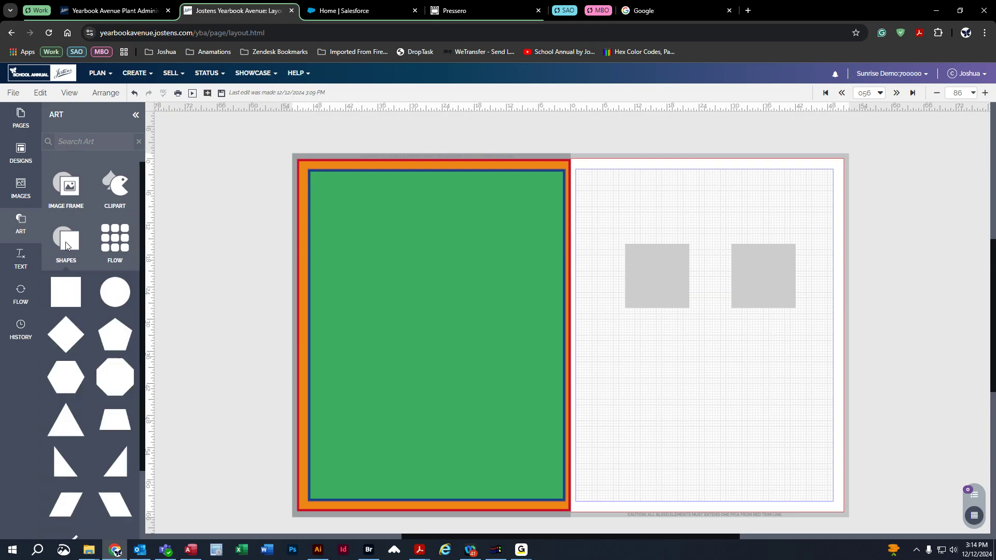
click(648, 294)
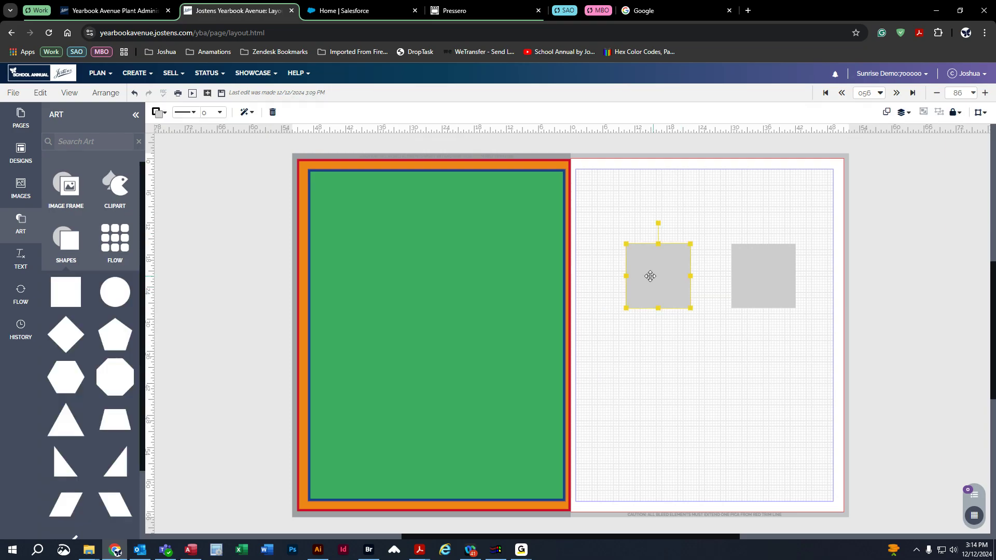
drag(115, 334, 703, 328)
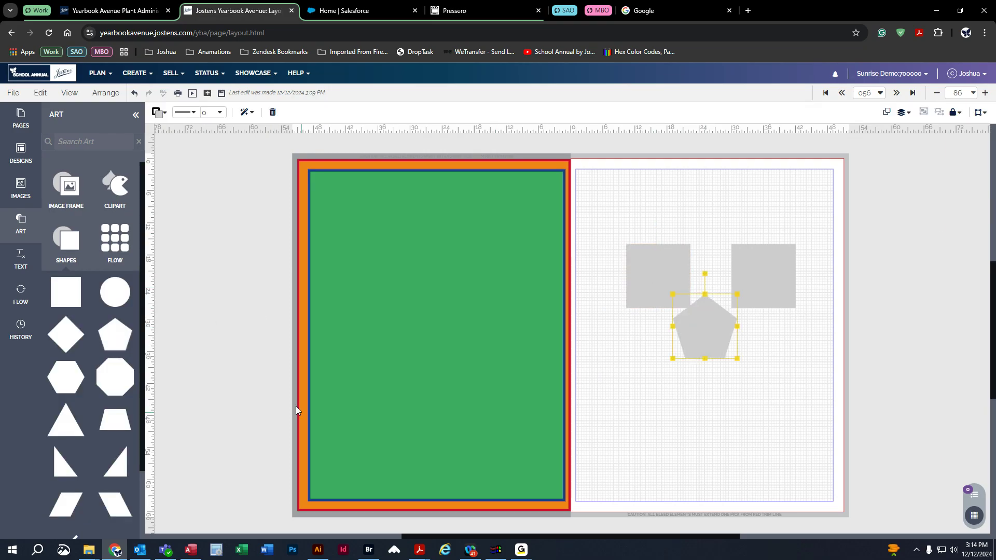
drag(112, 378, 614, 465)
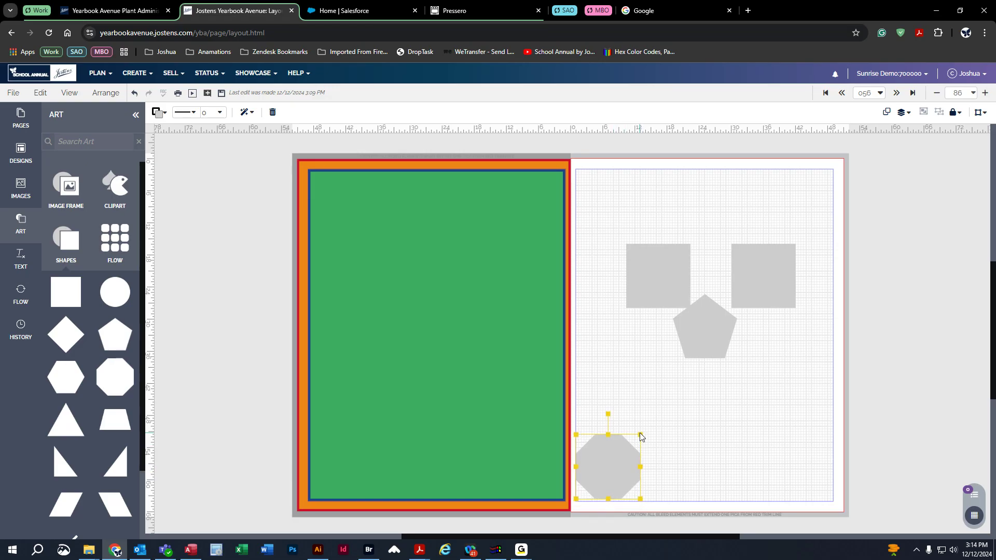
drag(640, 434, 644, 368)
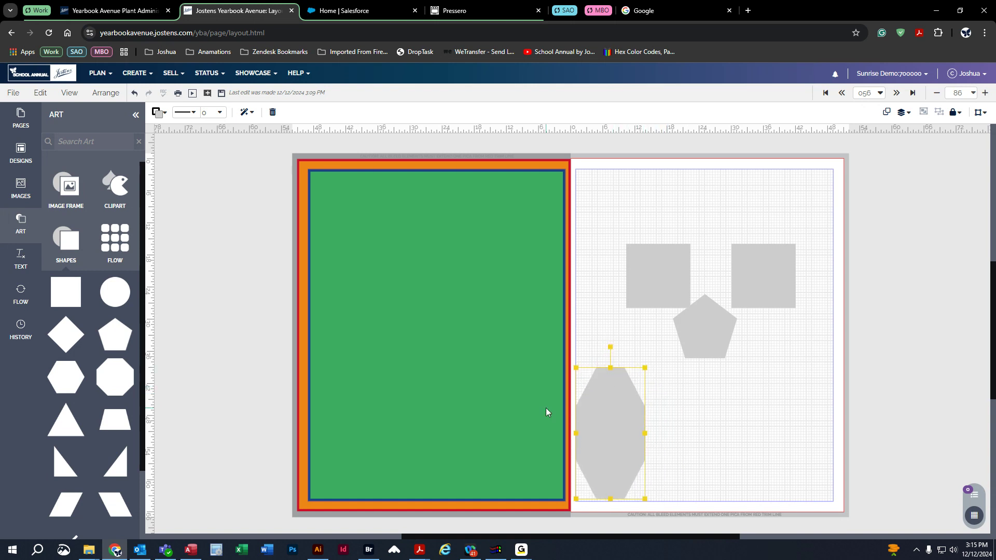
- Add a square image frame above the octagon and a right-triangle image frame beside it, stretched taller, on page 057
click(179, 261)
click(66, 187)
drag(65, 238, 612, 332)
drag(119, 410, 662, 472)
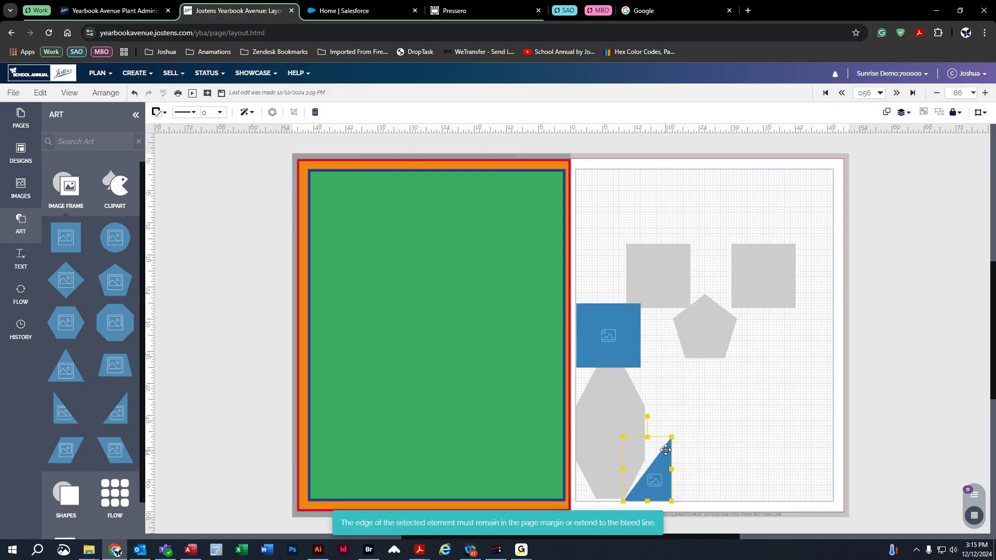
click(651, 439)
click(657, 467)
drag(648, 438, 648, 408)
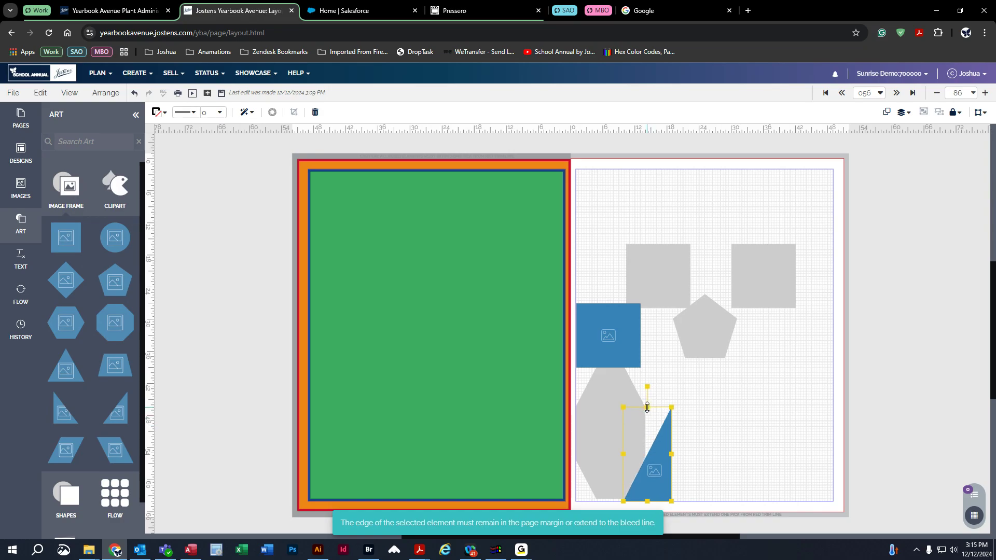
click(732, 453)
click(611, 413)
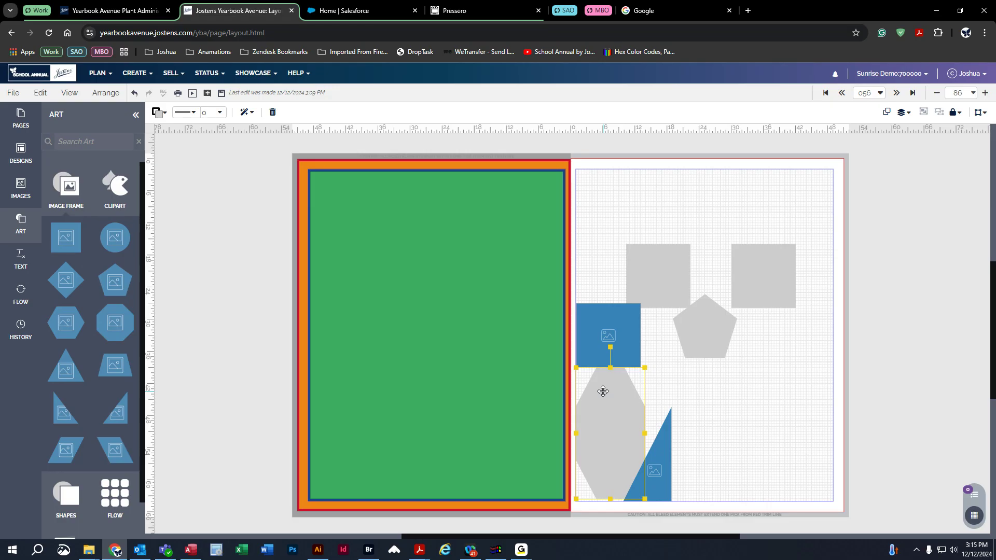
click(364, 324)
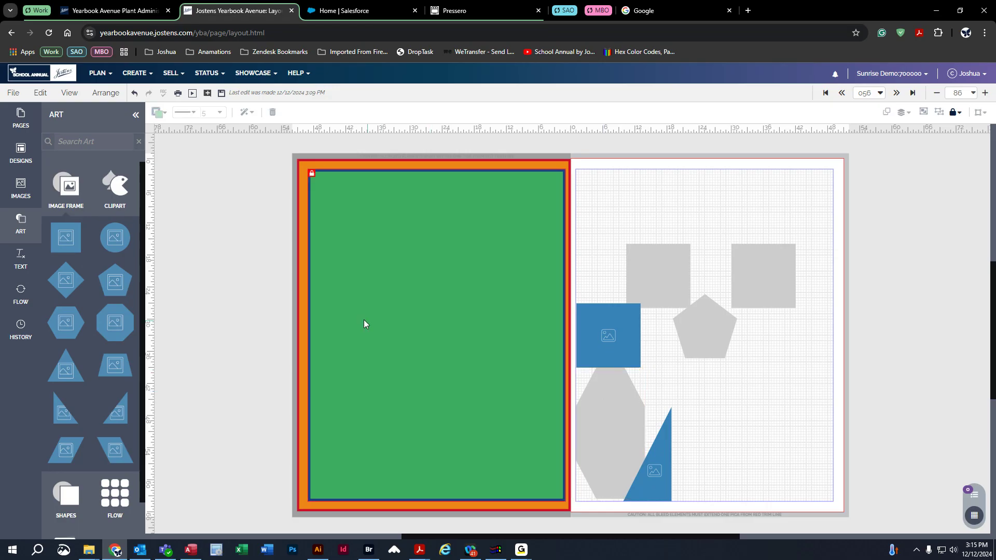
click(192, 266)
click(70, 188)
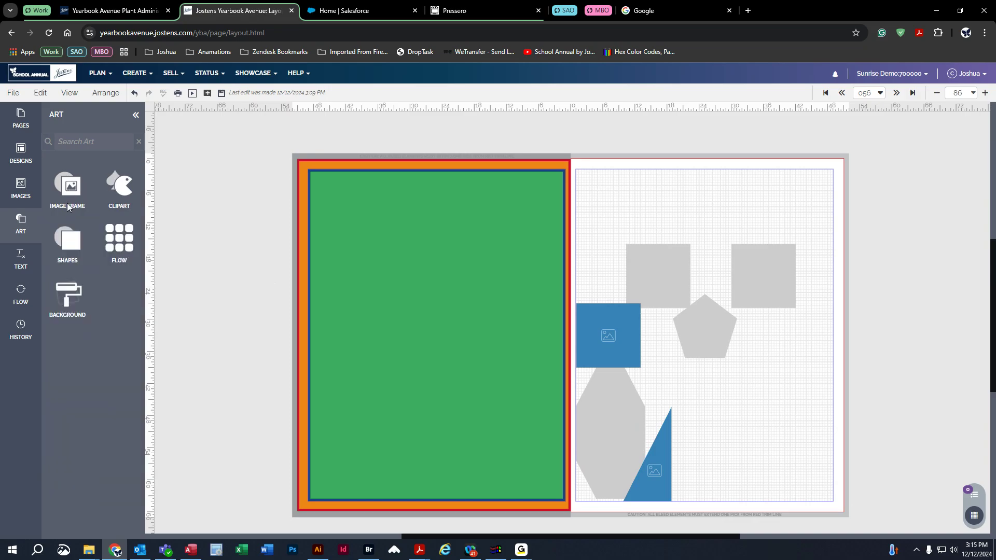
- Open the text styles and place the Page number style on page 056
click(20, 262)
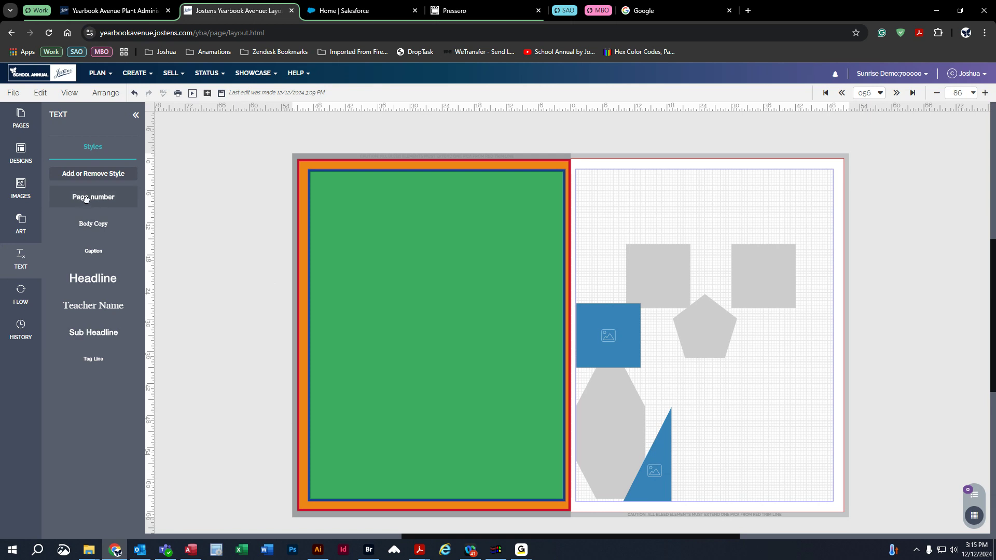
drag(91, 199, 407, 246)
drag(438, 225, 438, 225)
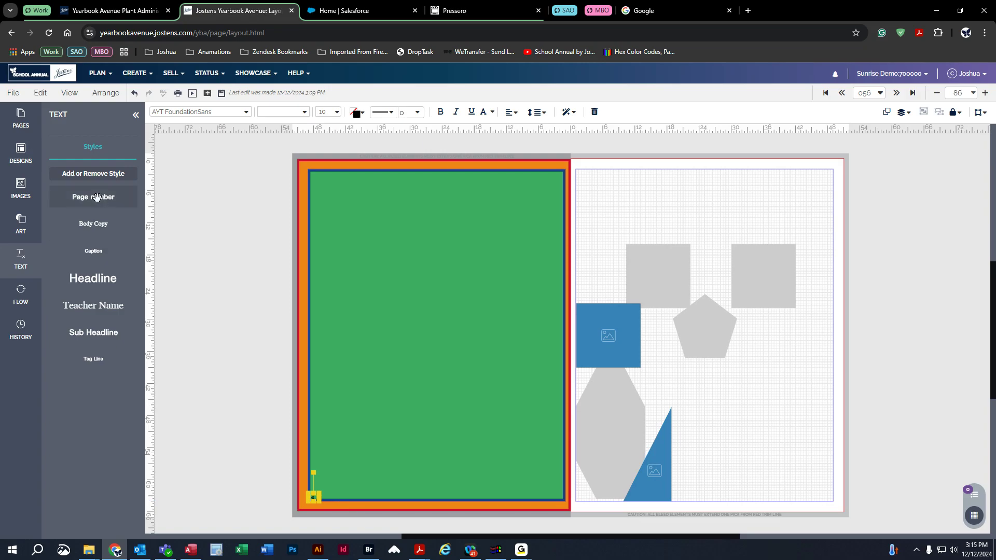
- Select everything on the 056–057 spread and delete all unlocked elements
drag(889, 161, 241, 517)
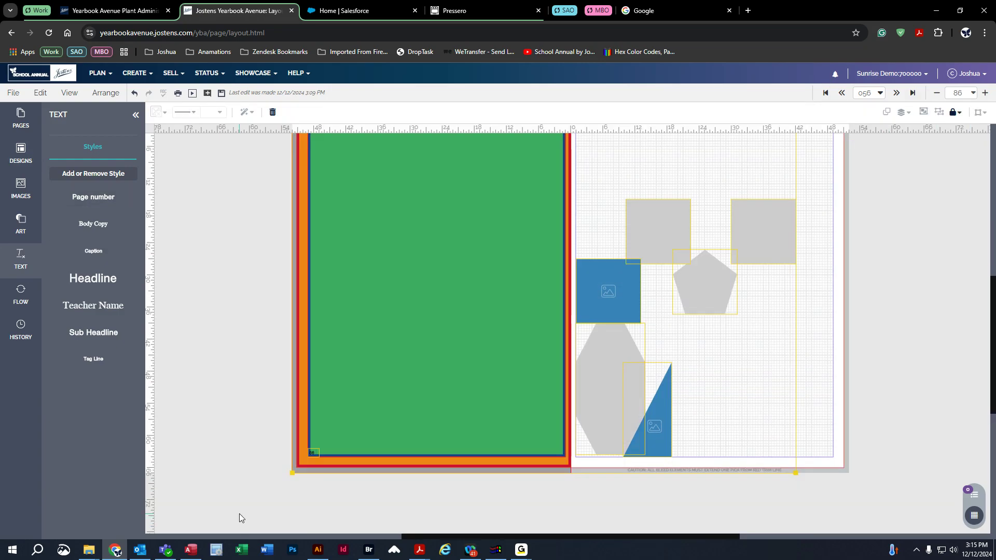
key(Delete)
scroll(262, 412, up, 3)
scroll(260, 411, down, 2)
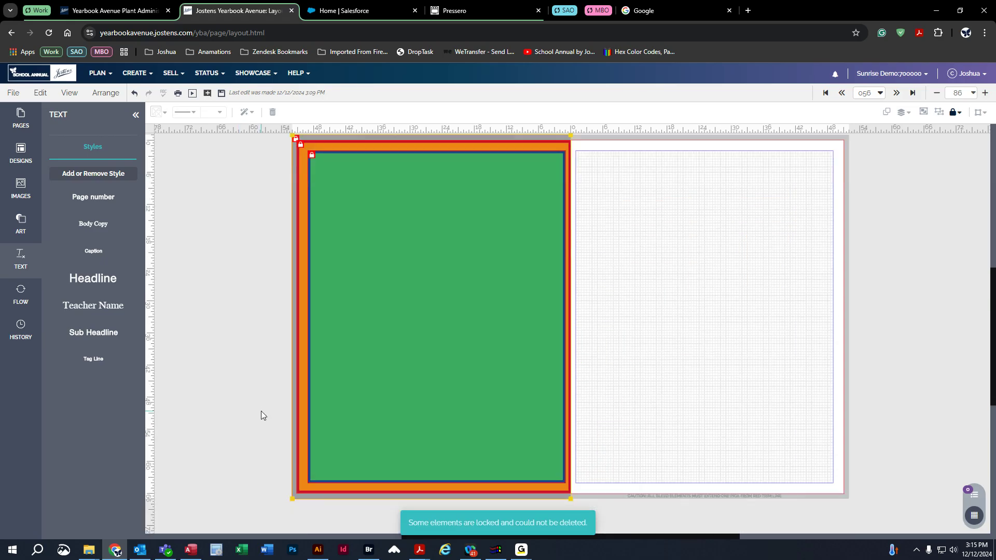
click(251, 311)
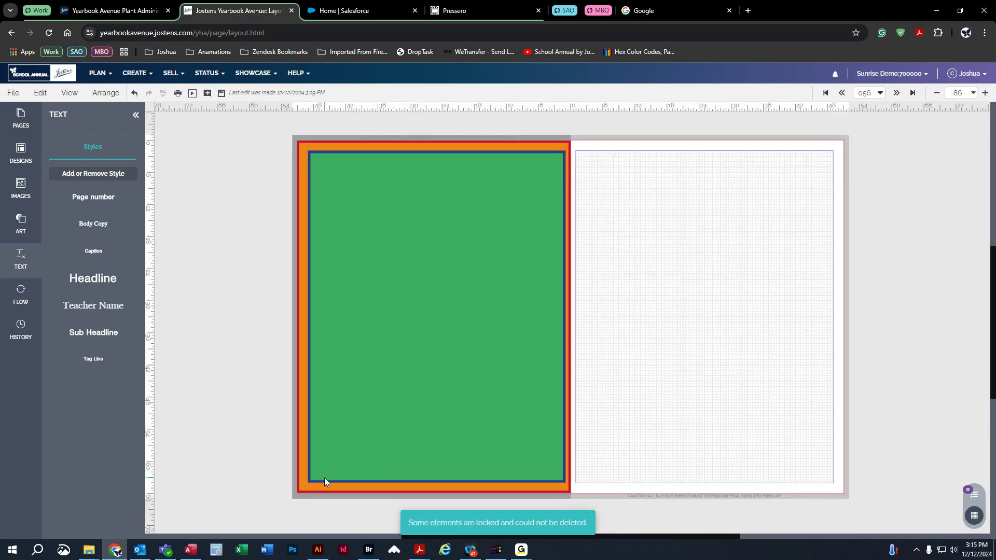
- Add the Page number style to pages 056 and 057 and place a Headline text near the top of page 057
drag(94, 198, 418, 221)
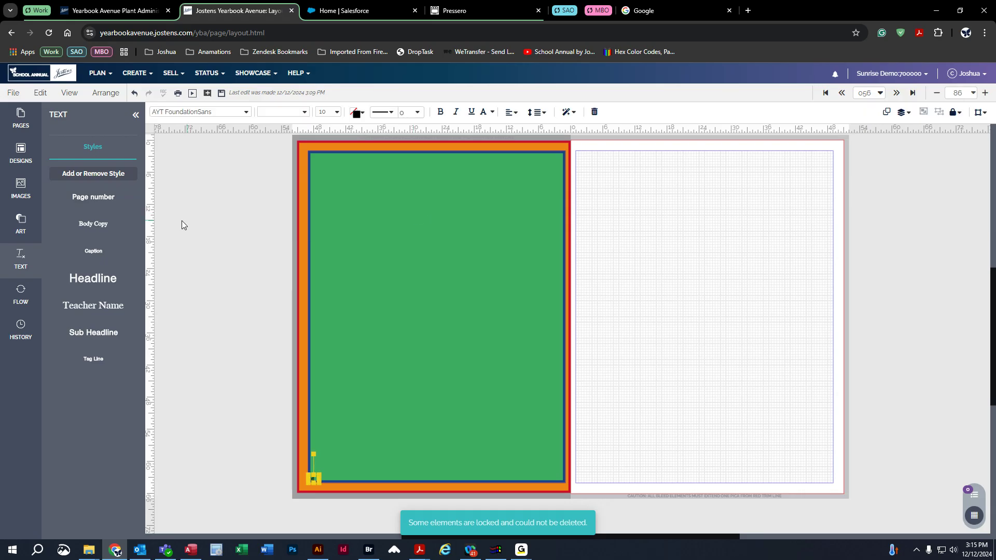
drag(94, 196, 690, 204)
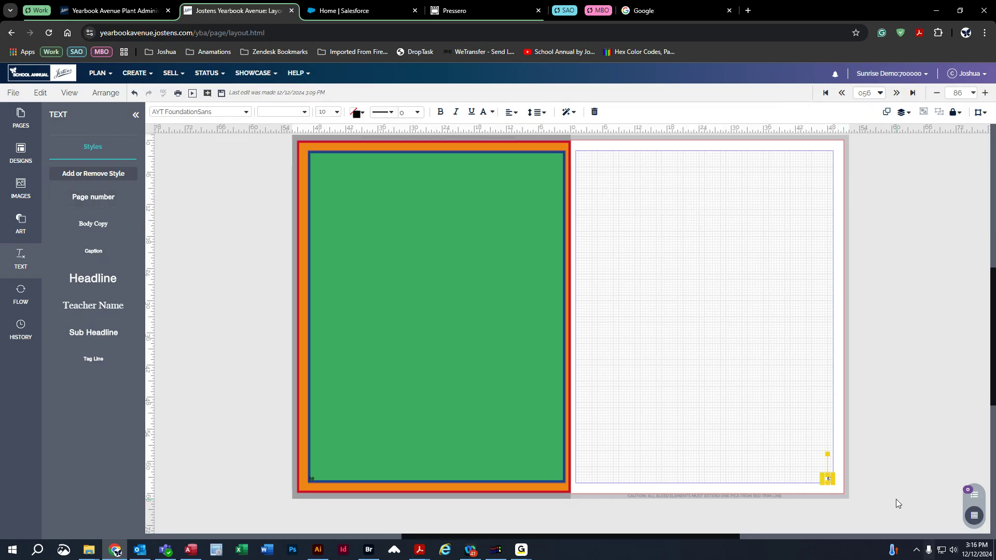
click(787, 503)
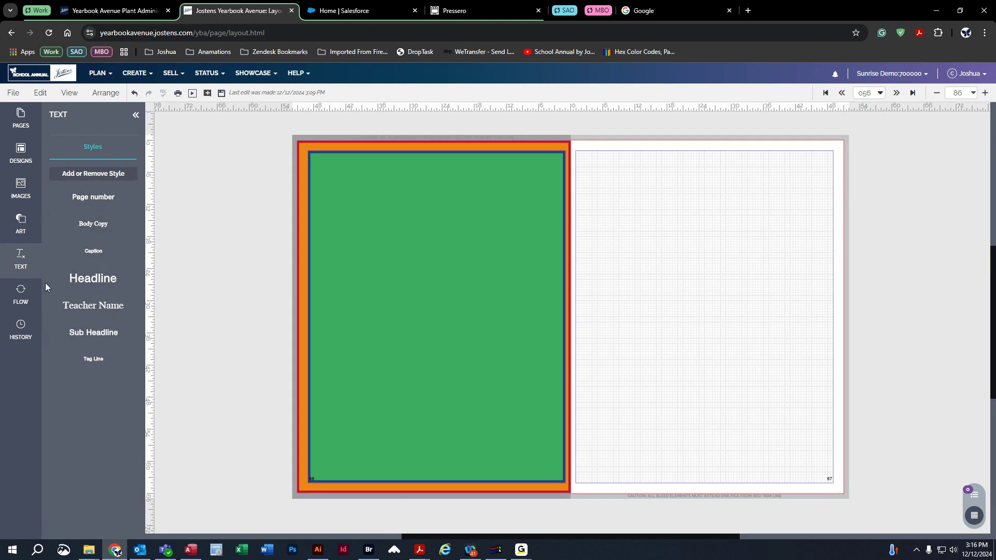
drag(87, 279, 688, 181)
- View the image flow options and page 056 history, and save the layout
click(21, 294)
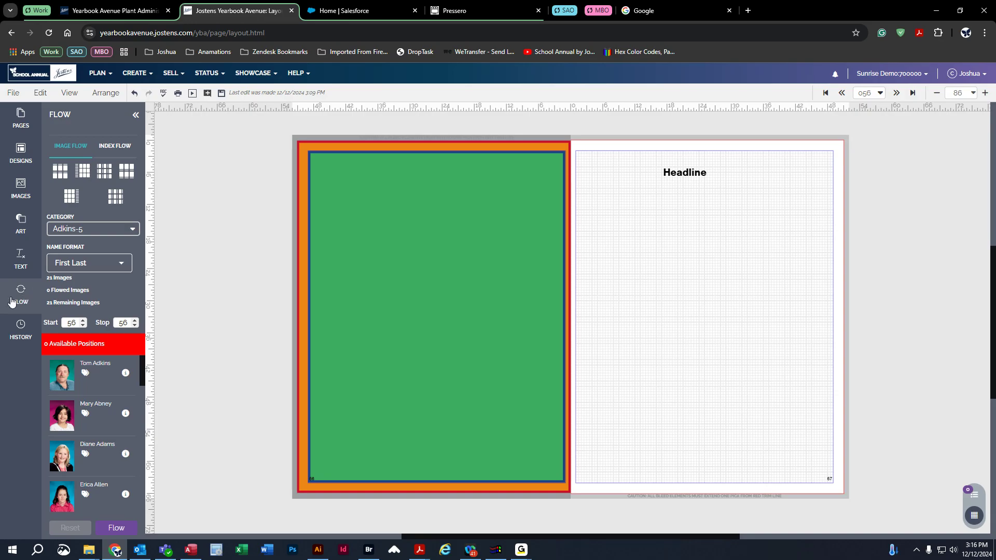
click(18, 334)
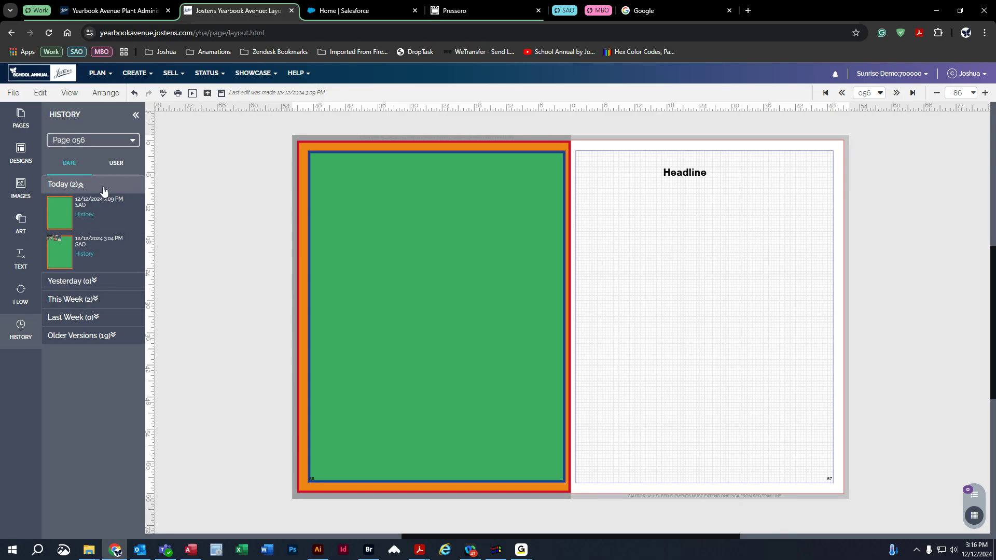
click(221, 95)
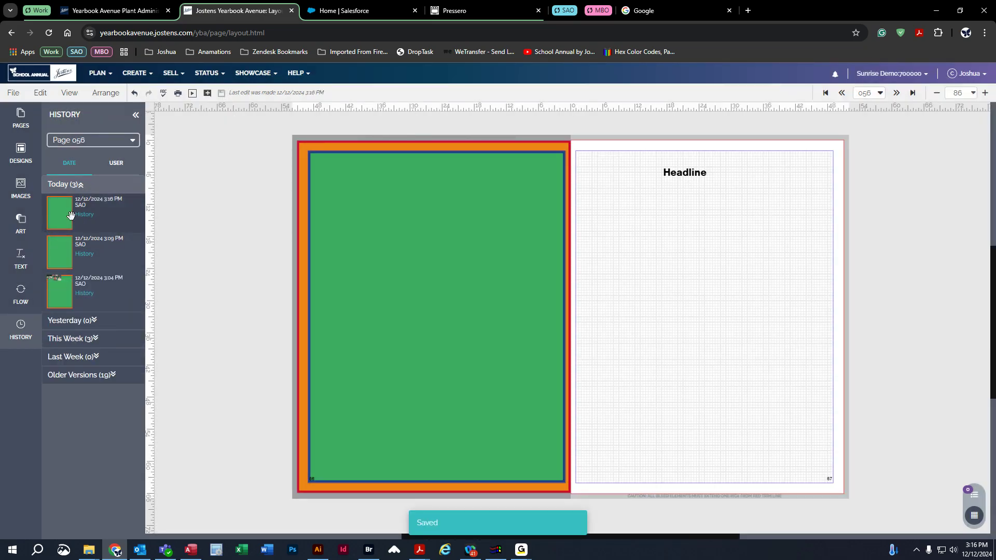
- Browse the This Week, Last Week and Older Versions groups in the page 056 history
click(110, 338)
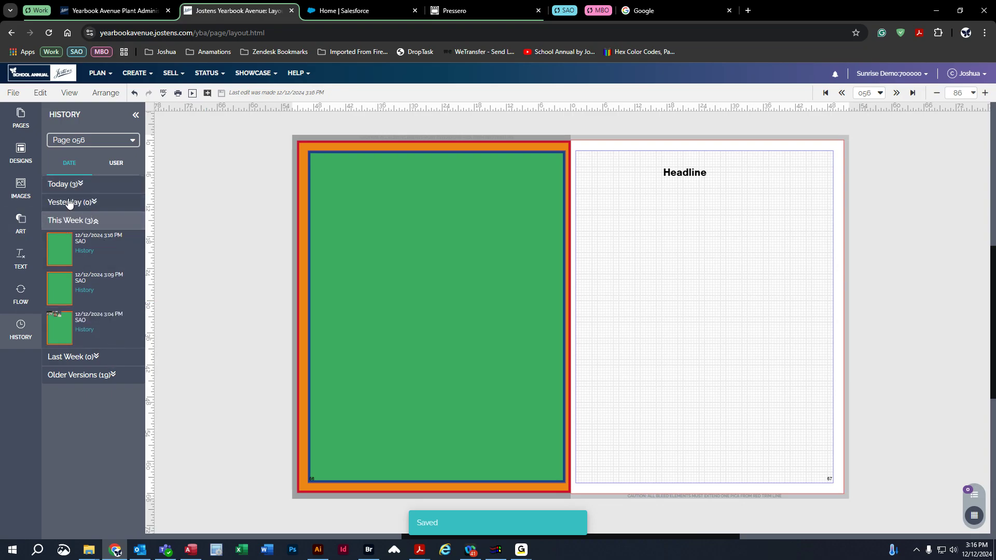
click(96, 358)
click(93, 356)
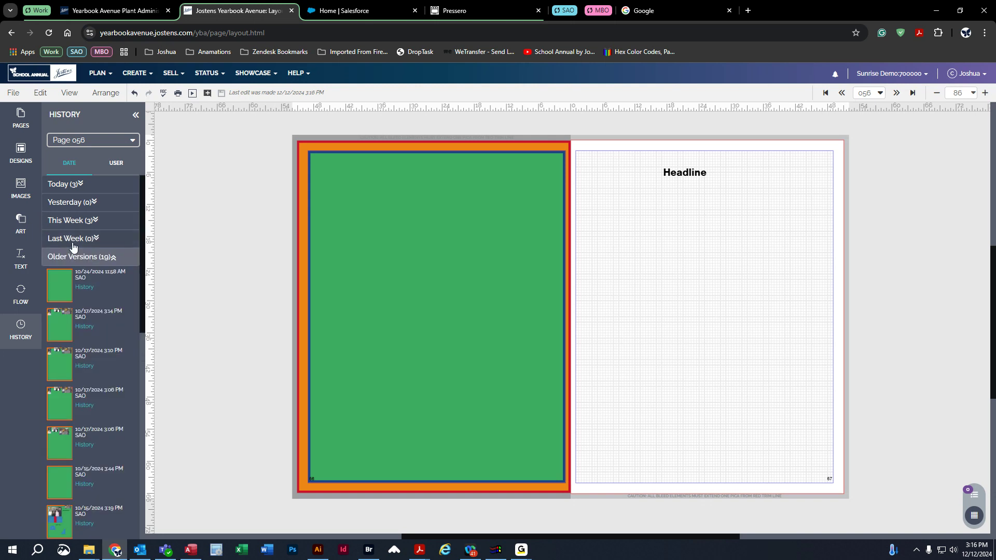
drag(142, 261, 144, 345)
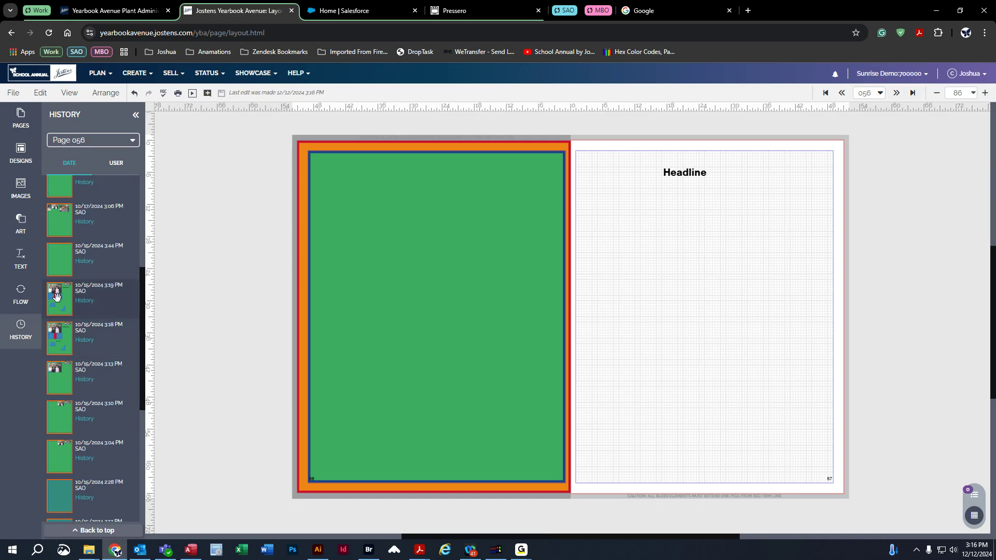
- Try to restore the 10/15/2024 3:19 PM version onto page 056, and undo the change
mouse_move(57, 297)
drag(57, 298, 462, 312)
drag(491, 257, 491, 256)
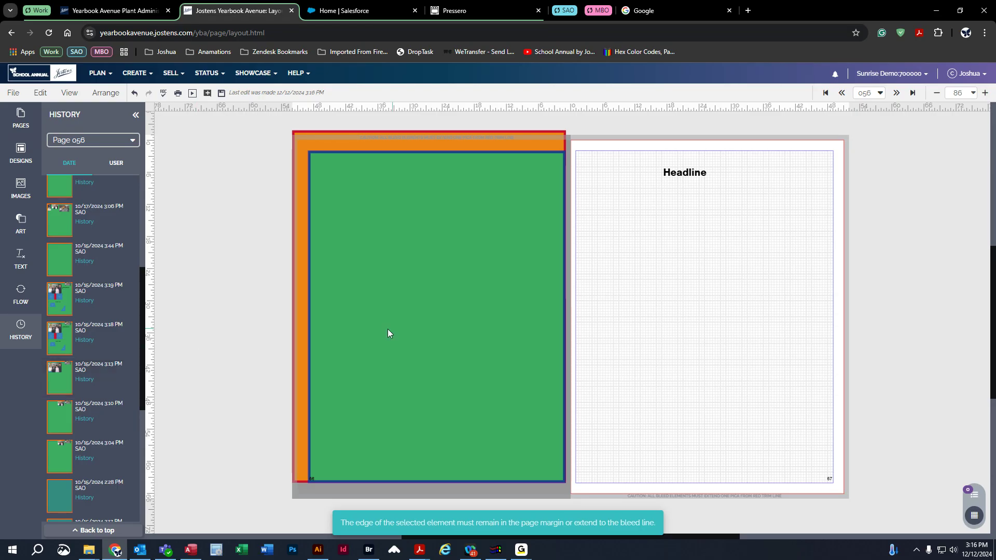
click(136, 93)
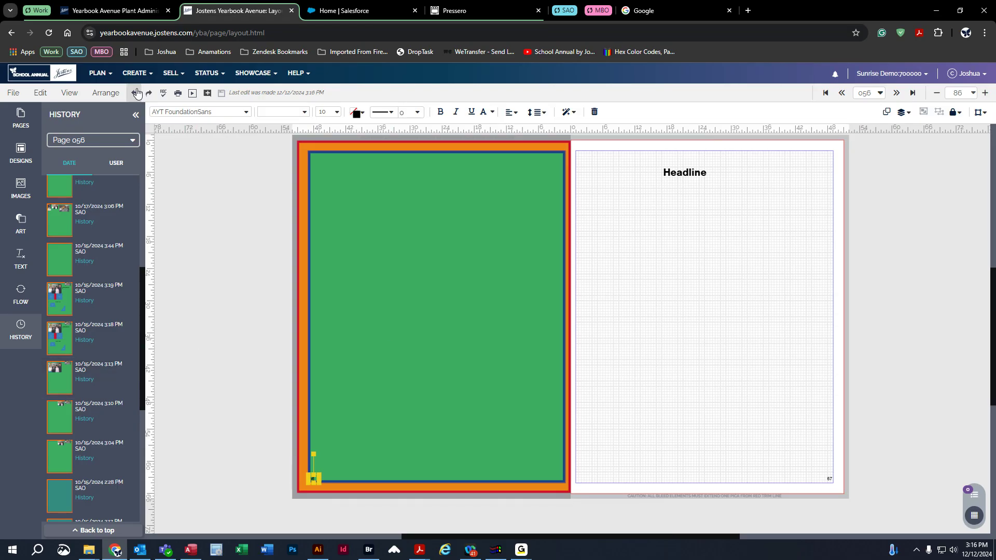
- Restore an older classroom version with a title banner and student portrait grid onto page 057 from its history
click(89, 139)
click(93, 261)
click(78, 374)
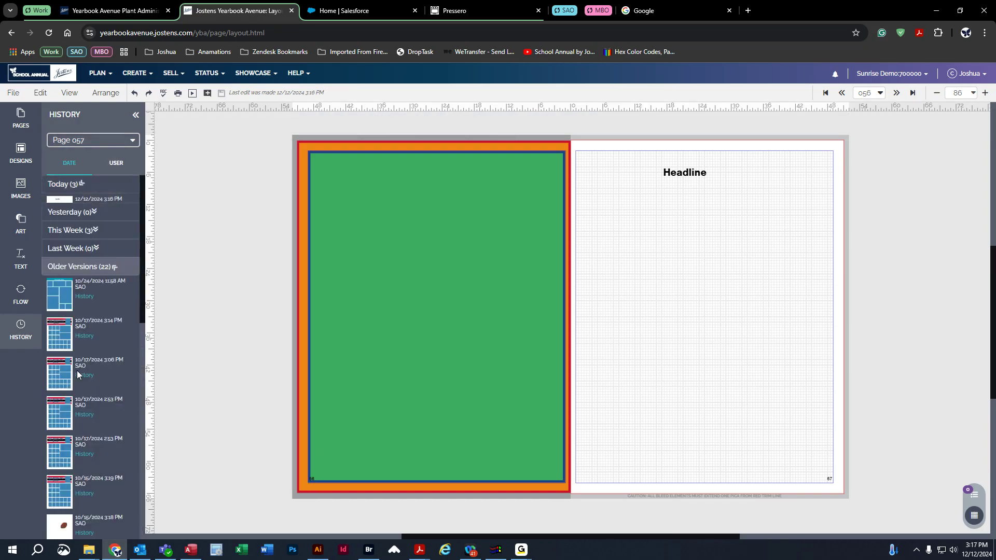
scroll(110, 339, down, 5)
drag(58, 290, 726, 238)
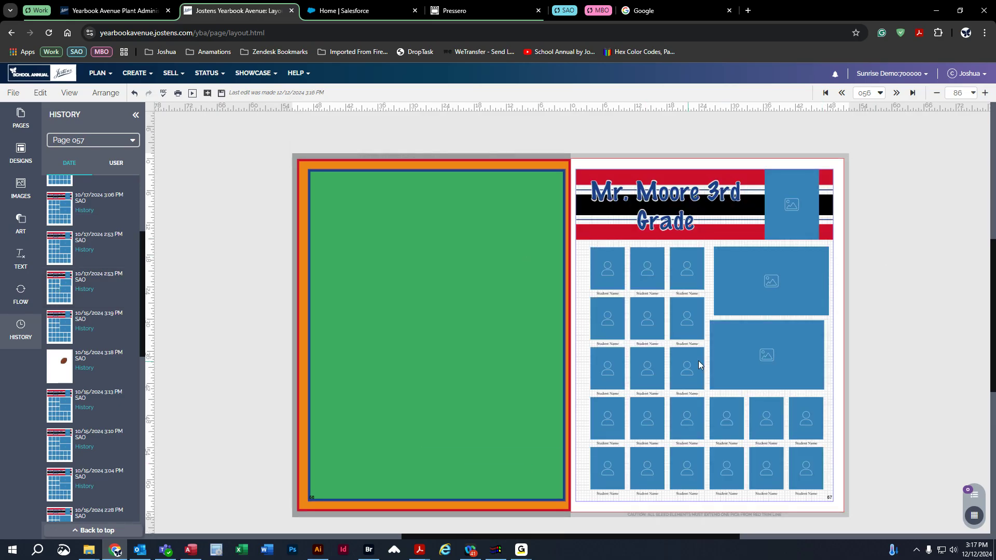
- Restore the 10/31/2023 10:38 AM System version onto page 057 and save the layout
scroll(75, 438, down, 6)
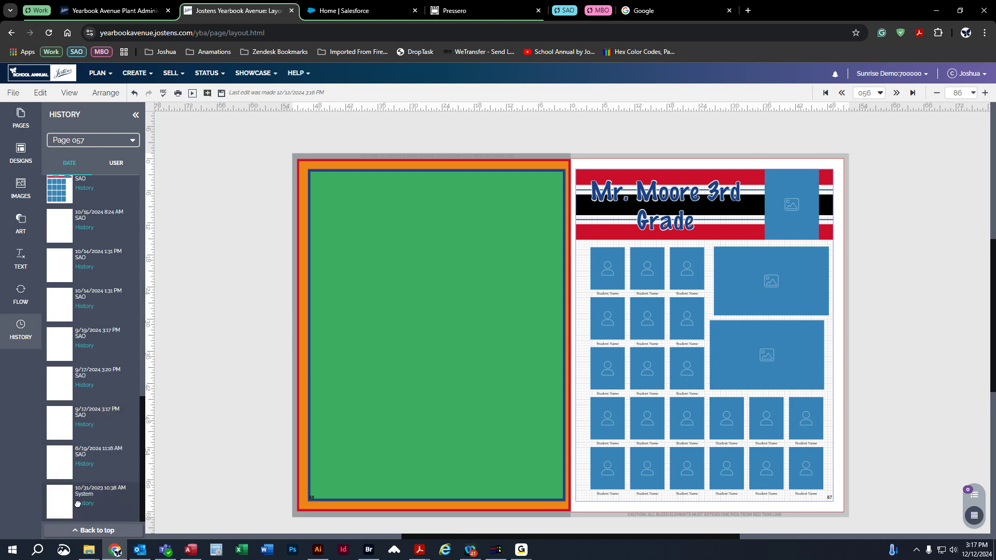
click(63, 499)
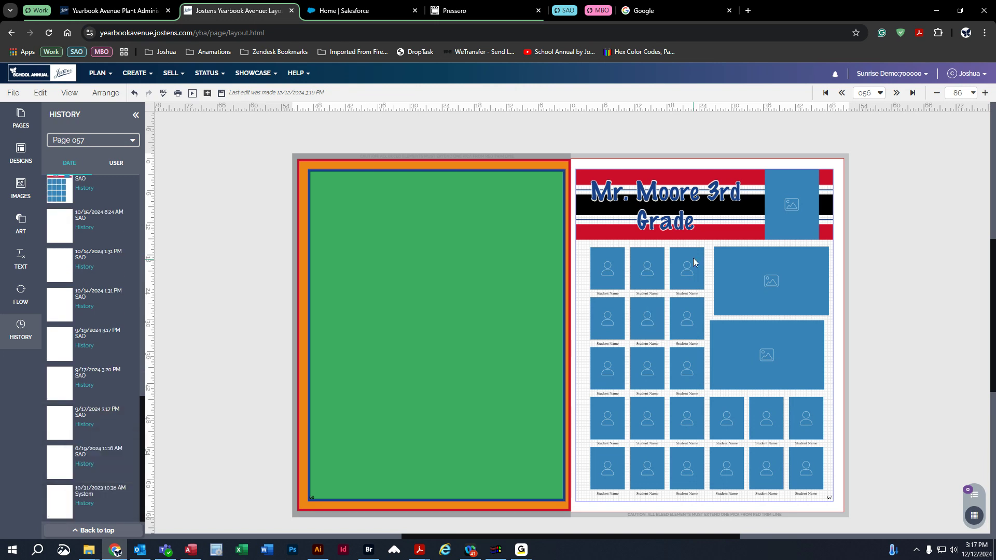
click(222, 95)
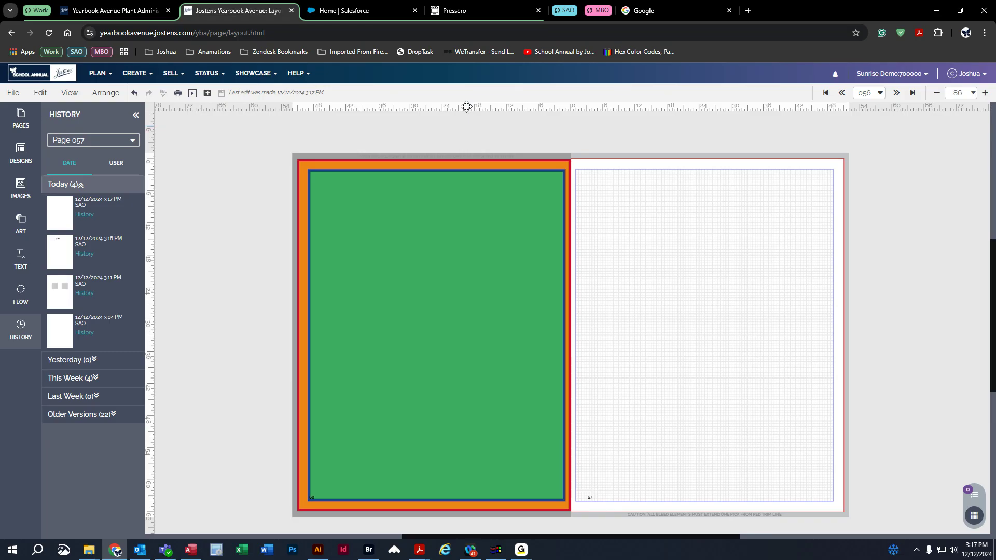
- Add one horizontal and two vertical ruler guides across the spread, and clear all guides
drag(467, 105, 330, 232)
drag(150, 229, 362, 228)
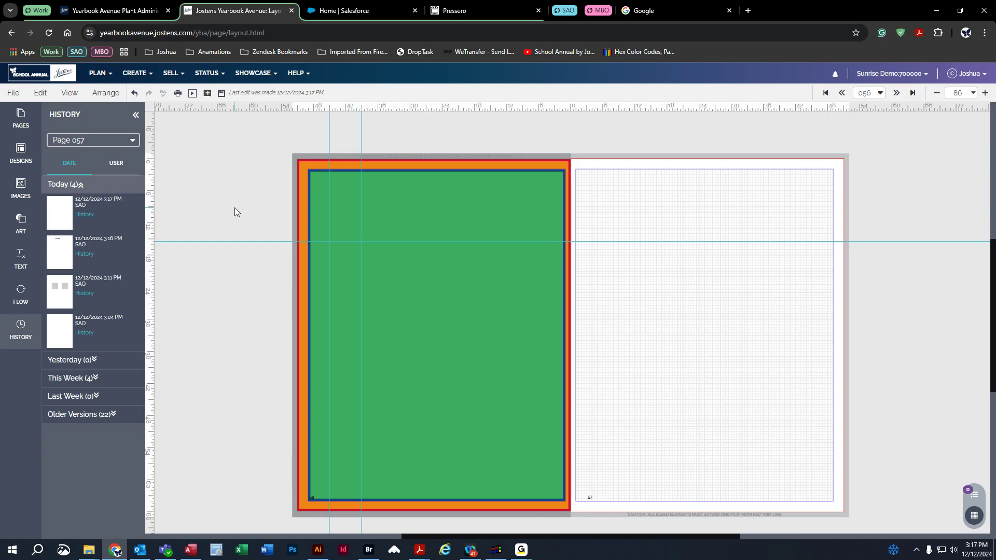
click(49, 98)
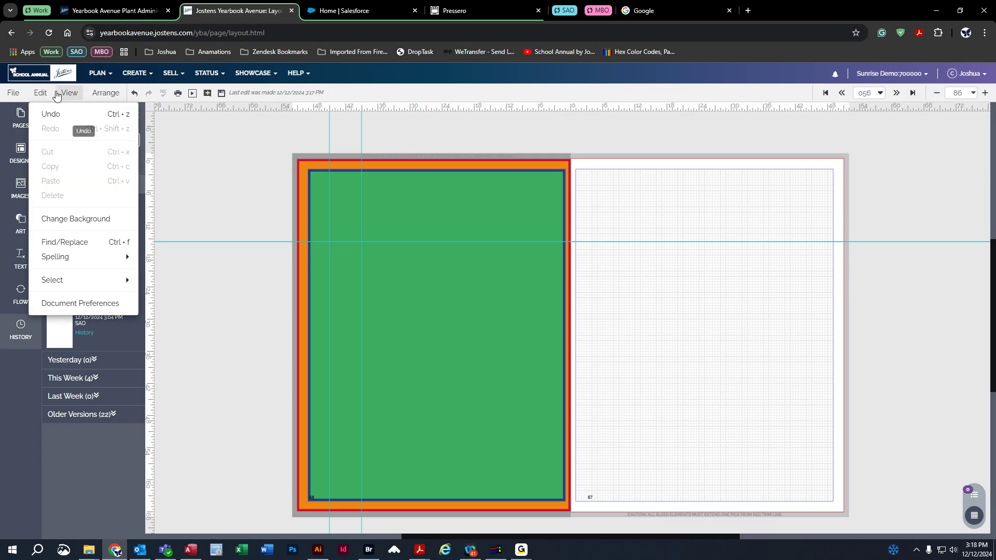
click(66, 96)
mouse_move(78, 153)
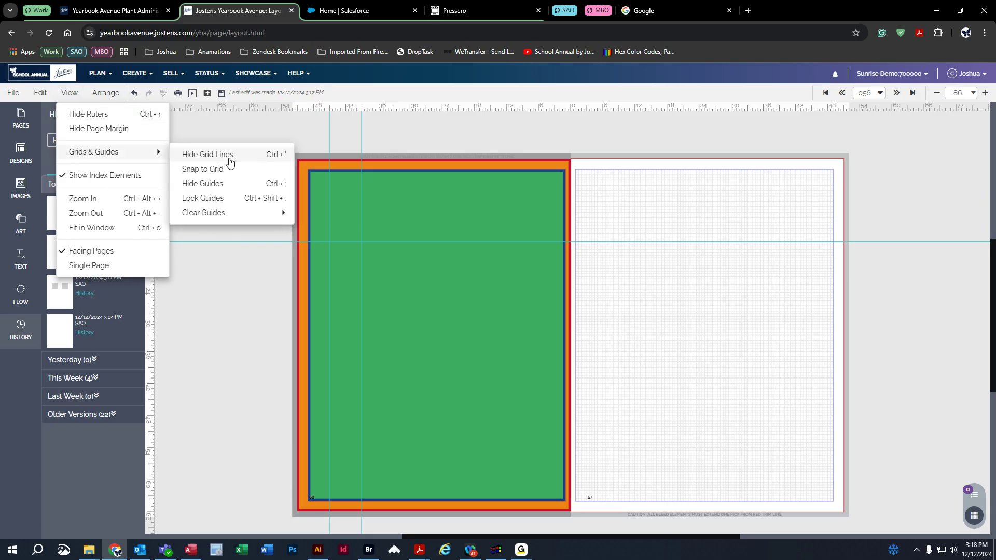
mouse_move(207, 214)
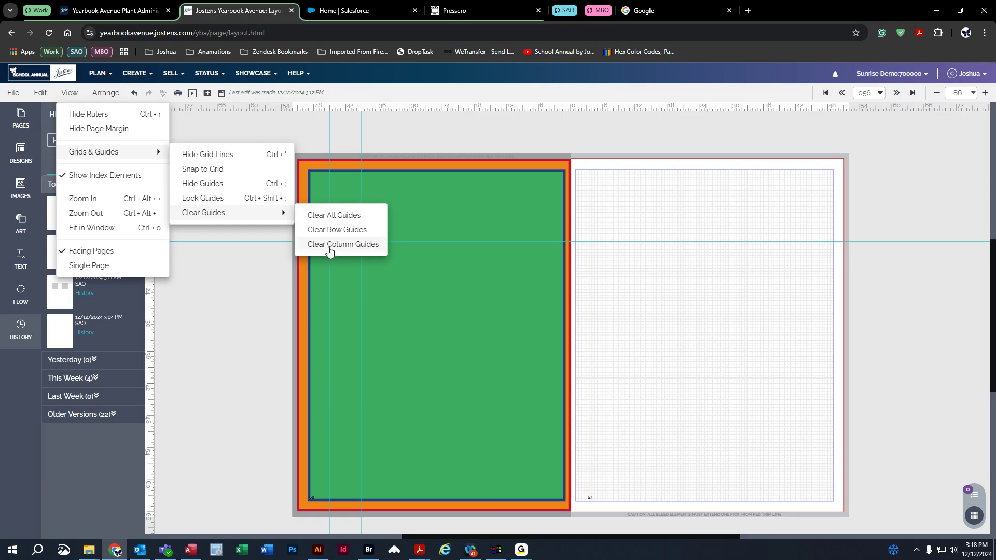
click(335, 219)
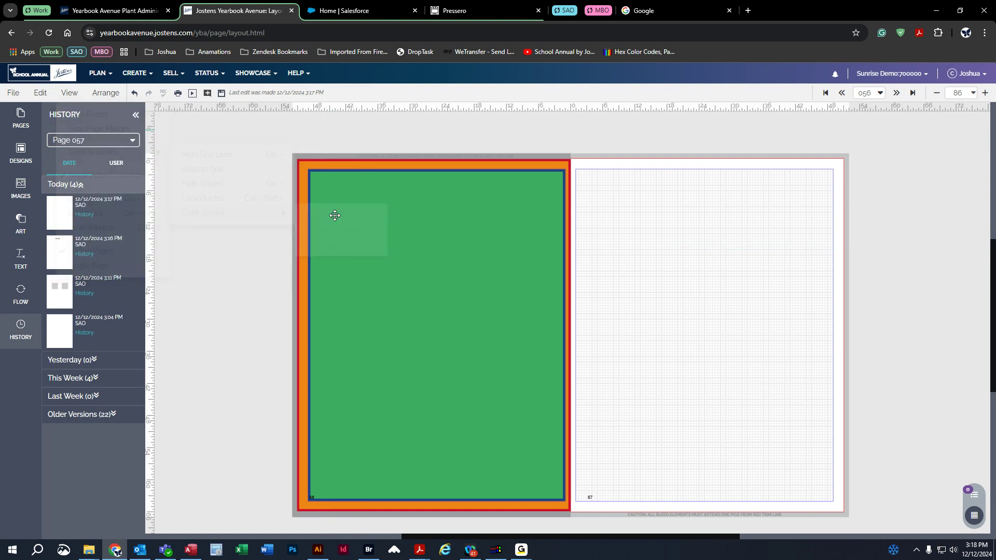
- Close the page history and browse the Candids templates among the Page Surfer designs
mouse_move(66, 263)
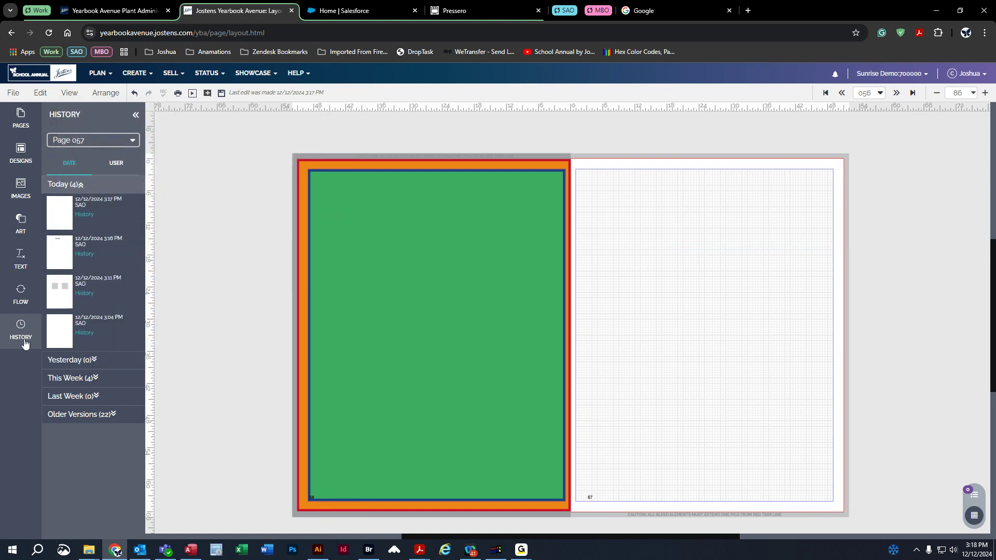
click(204, 262)
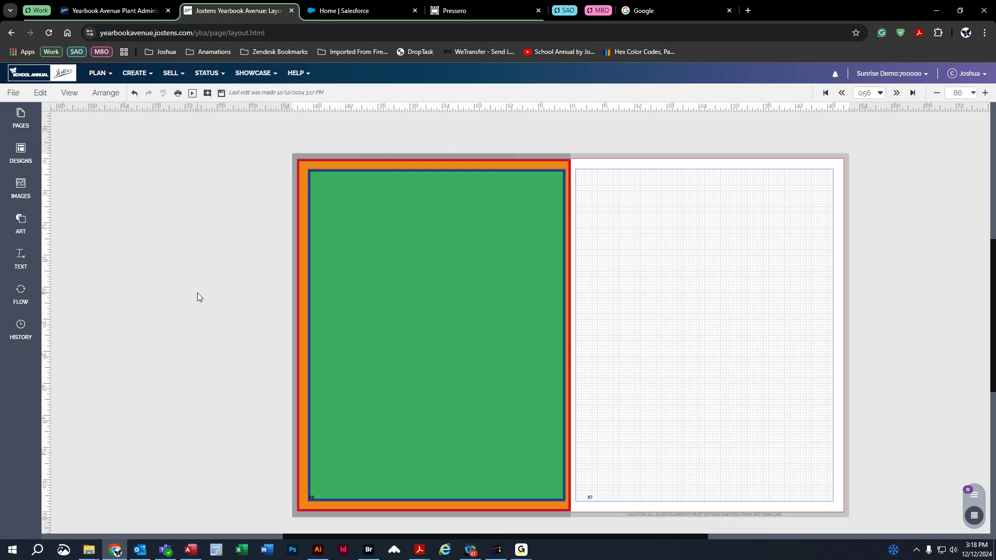
click(27, 159)
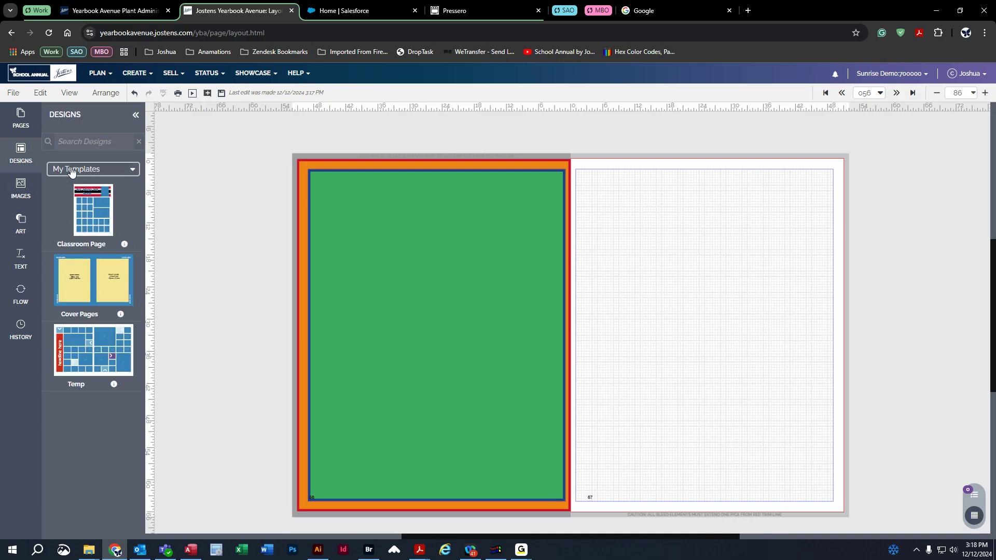
click(98, 171)
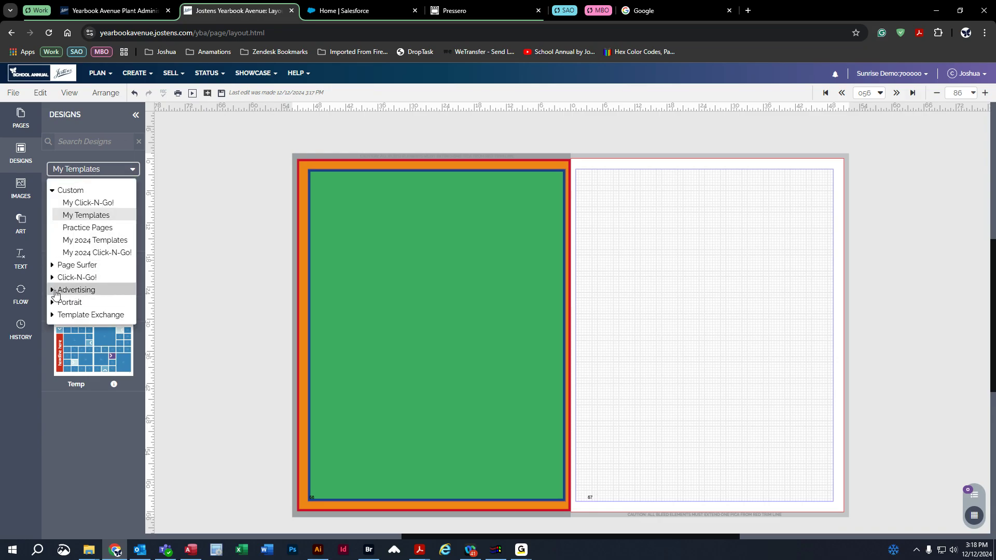
click(53, 269)
click(79, 276)
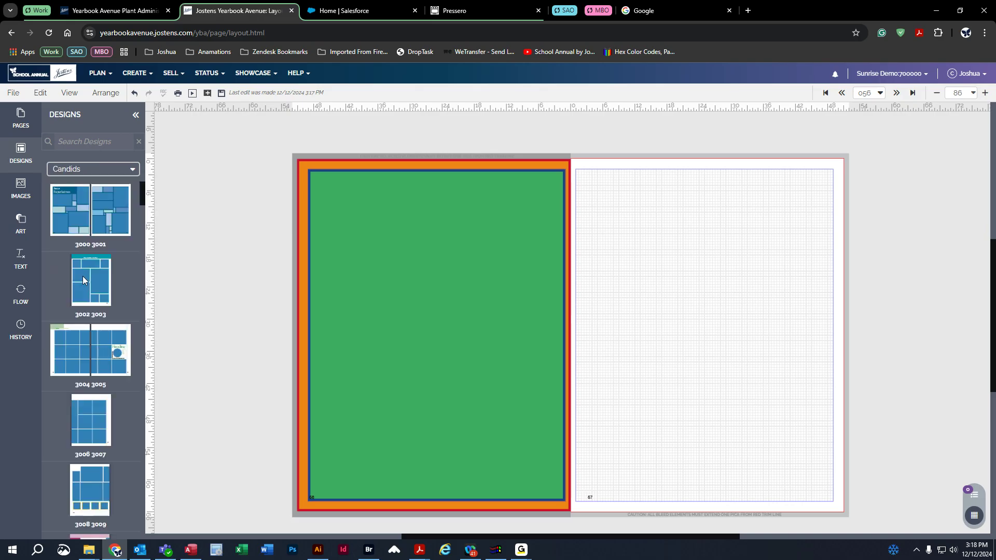
scroll(78, 311, down, 4)
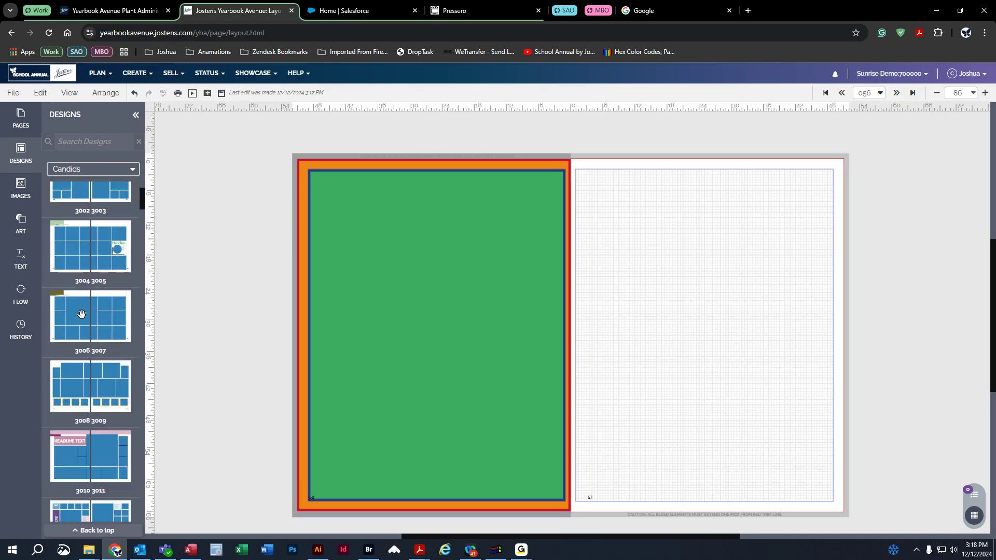
scroll(85, 326, down, 14)
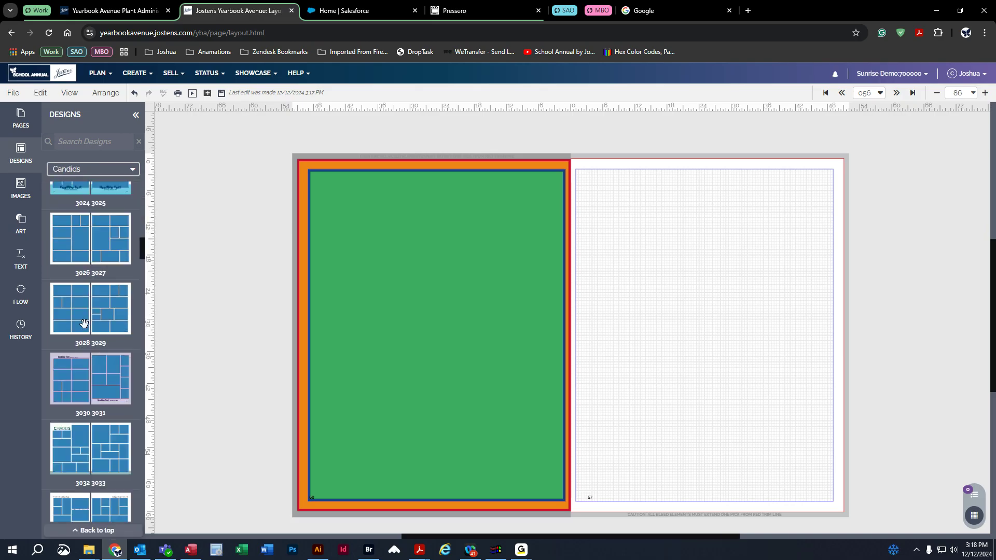
scroll(84, 323, down, 6)
- Browse the Clubs & Organizations and Gallery templates among the Page Surfer designs
click(96, 172)
click(88, 276)
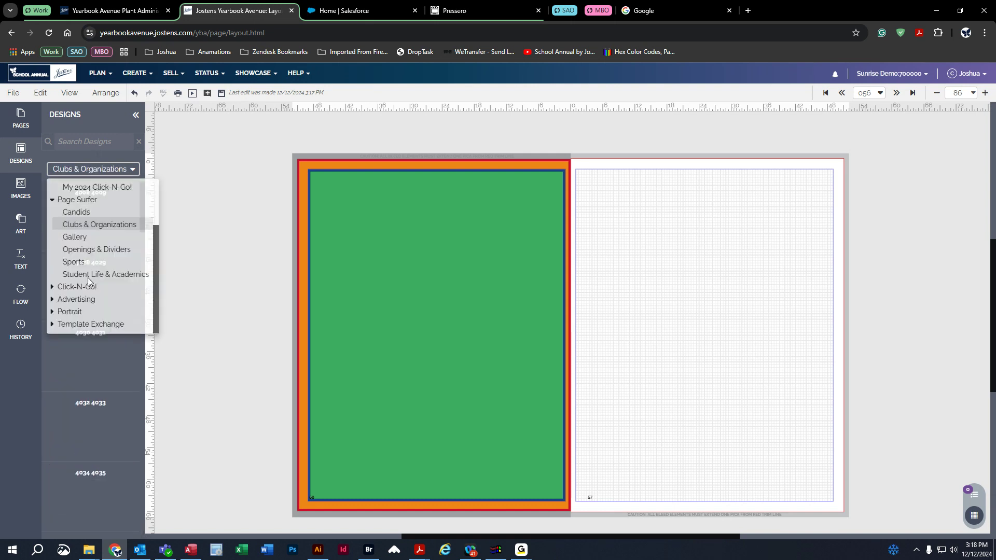
scroll(94, 332, down, 5)
click(87, 173)
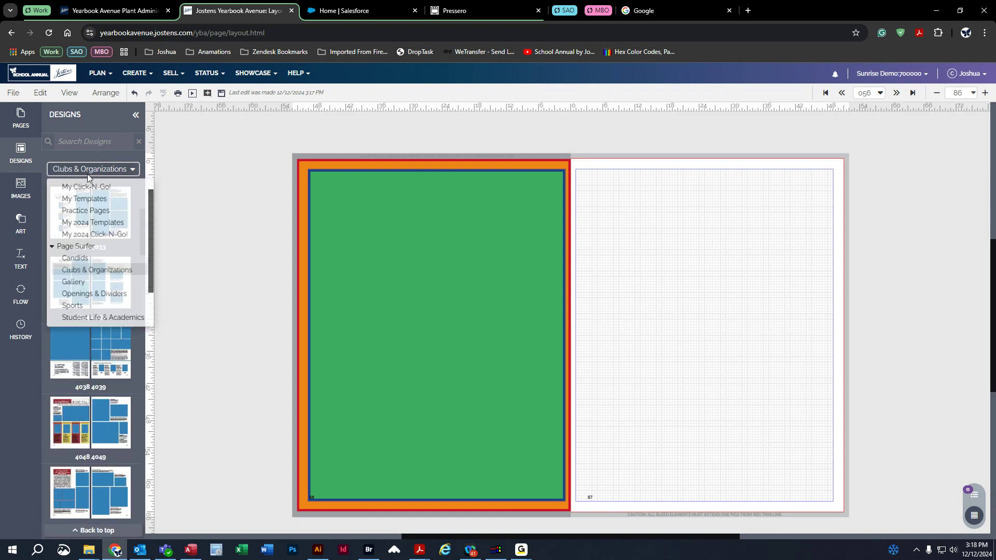
scroll(89, 291, down, 2)
click(80, 236)
scroll(87, 329, down, 7)
scroll(91, 371, up, 8)
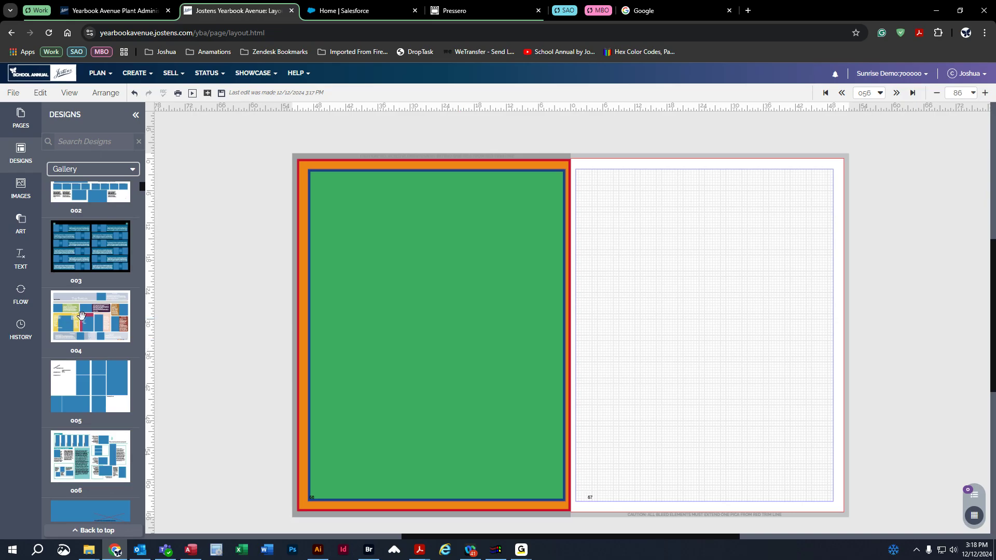
- Go to the spread starting at page 058, saving the changes to the current spread
click(896, 93)
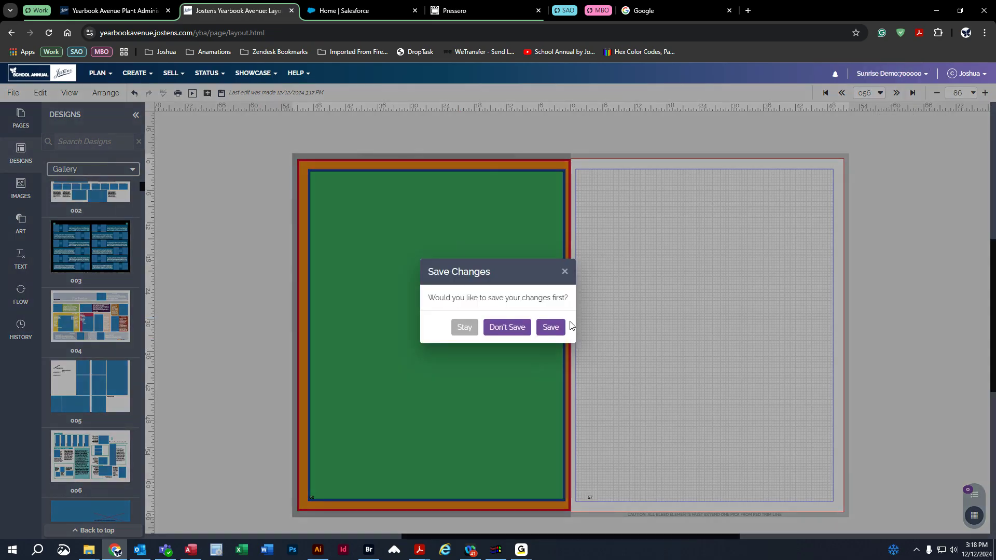
click(548, 327)
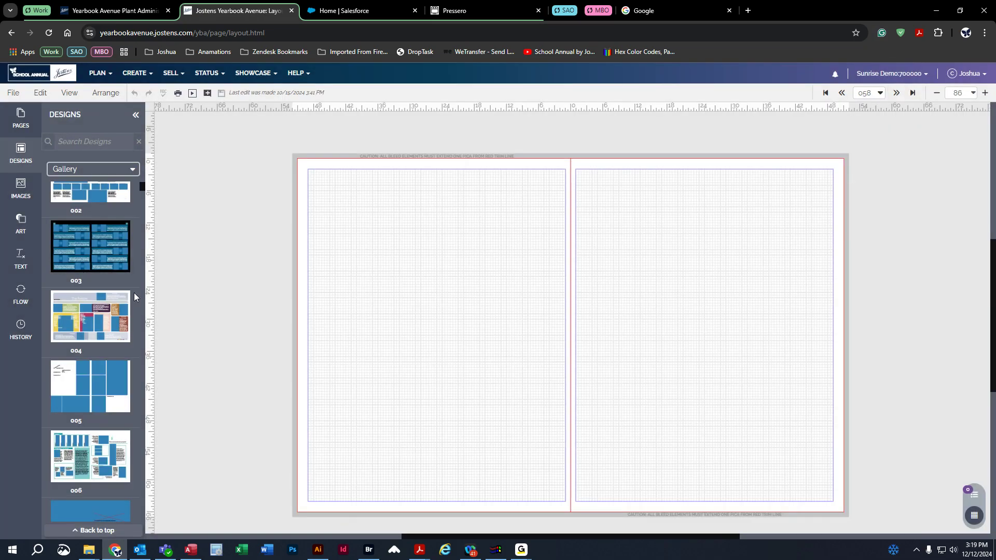
mouse_move(72, 313)
drag(73, 314, 542, 257)
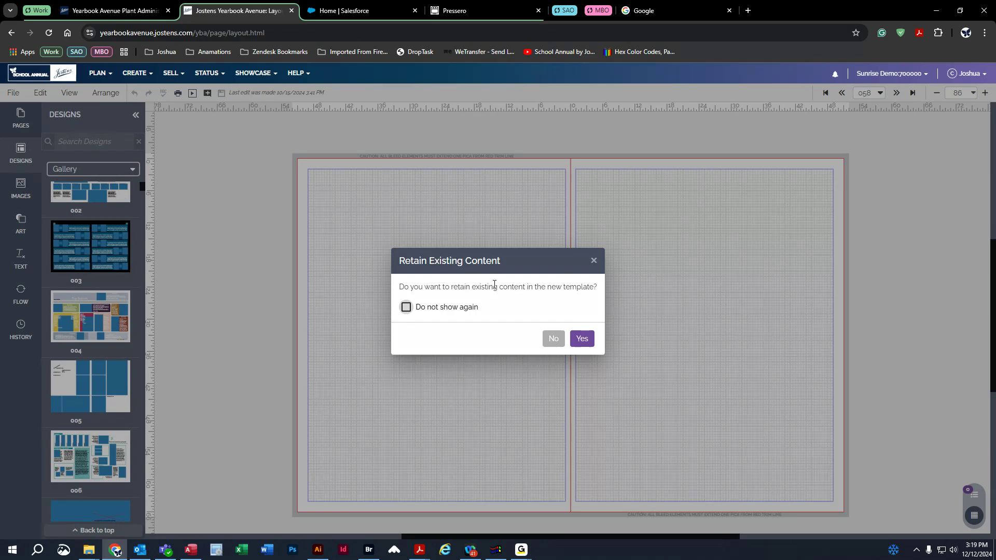
click(593, 261)
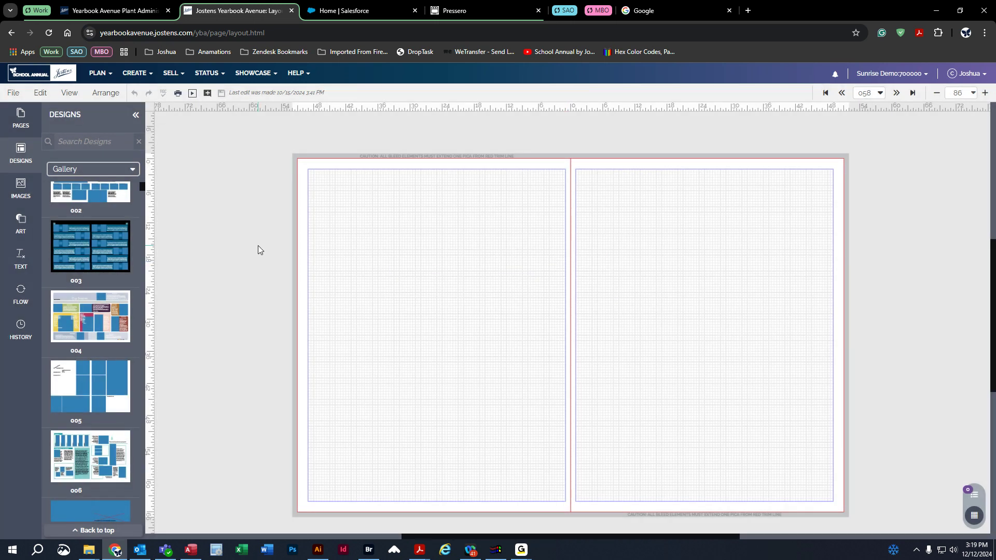
- Place the purple star from the Hollywood clipart on page 058 and the gold star on page 059
click(20, 227)
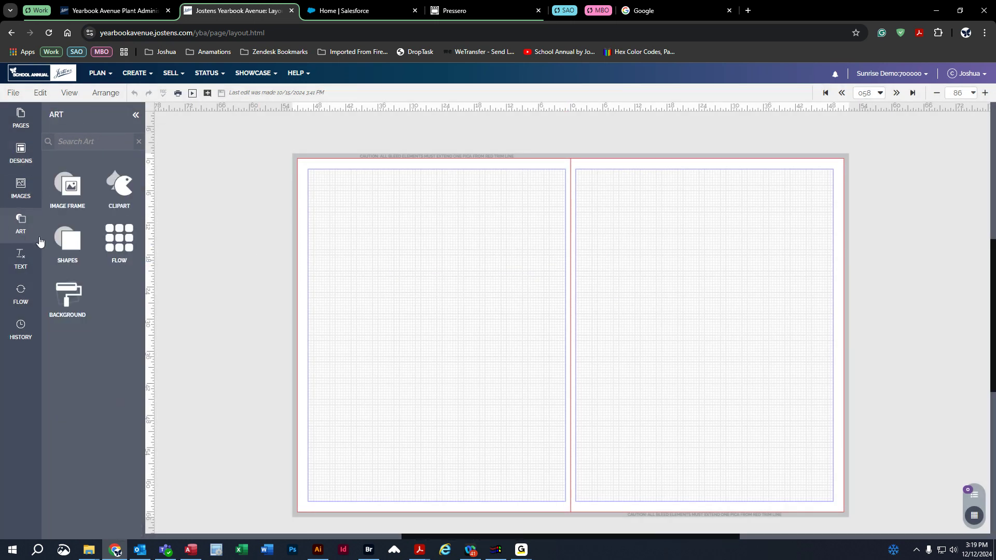
click(114, 197)
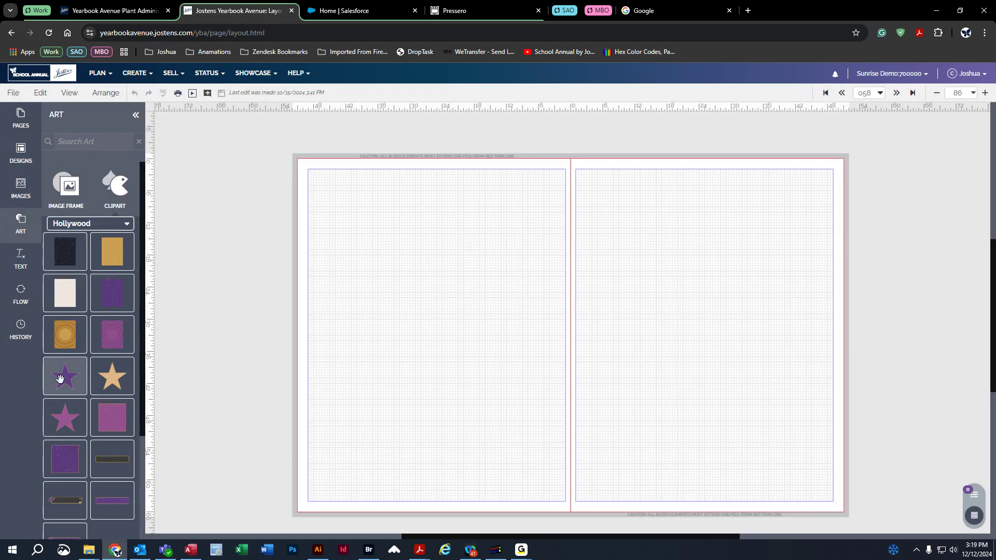
drag(62, 377, 500, 271)
drag(112, 375, 719, 270)
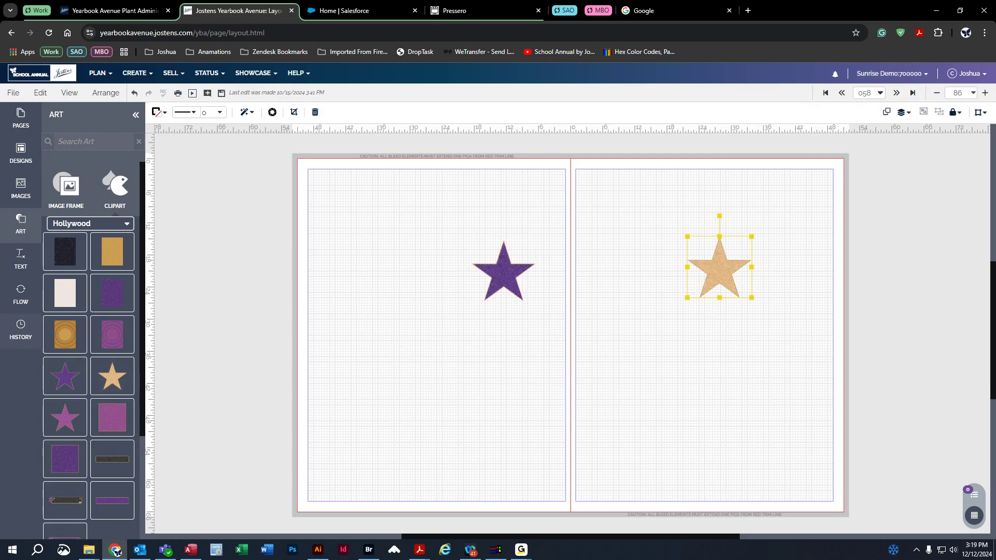
- Apply Gallery template 004 to the page 058 spread, retaining the existing content
click(21, 152)
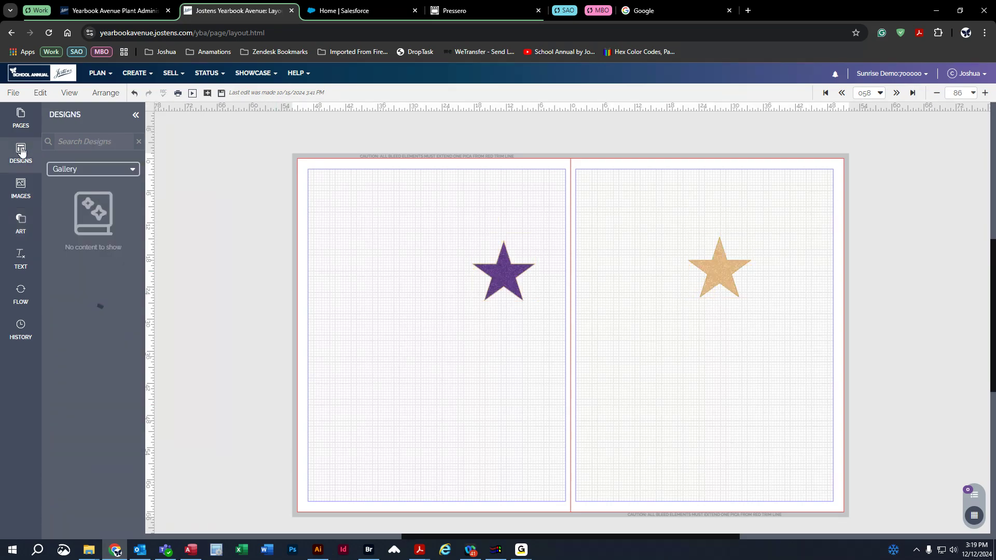
drag(90, 334, 528, 257)
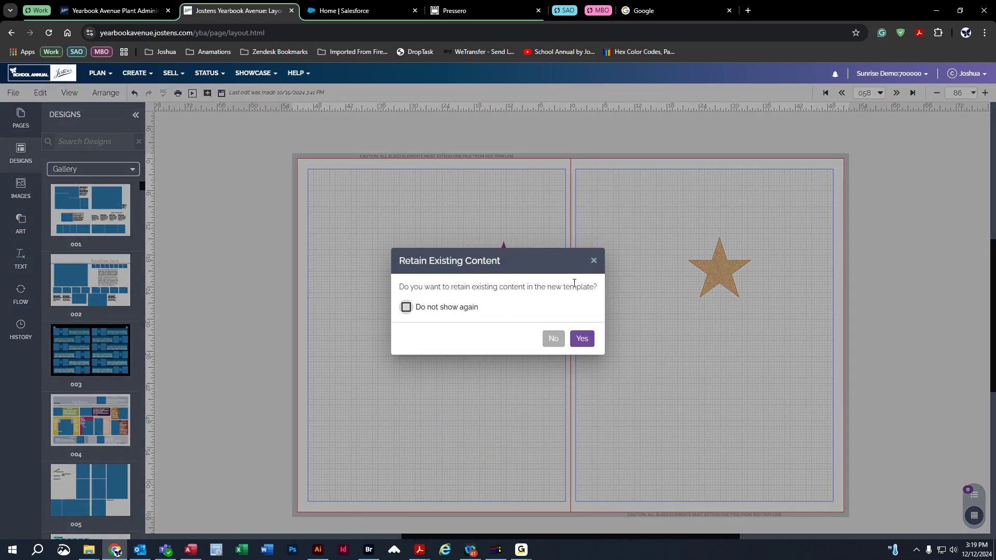
click(582, 339)
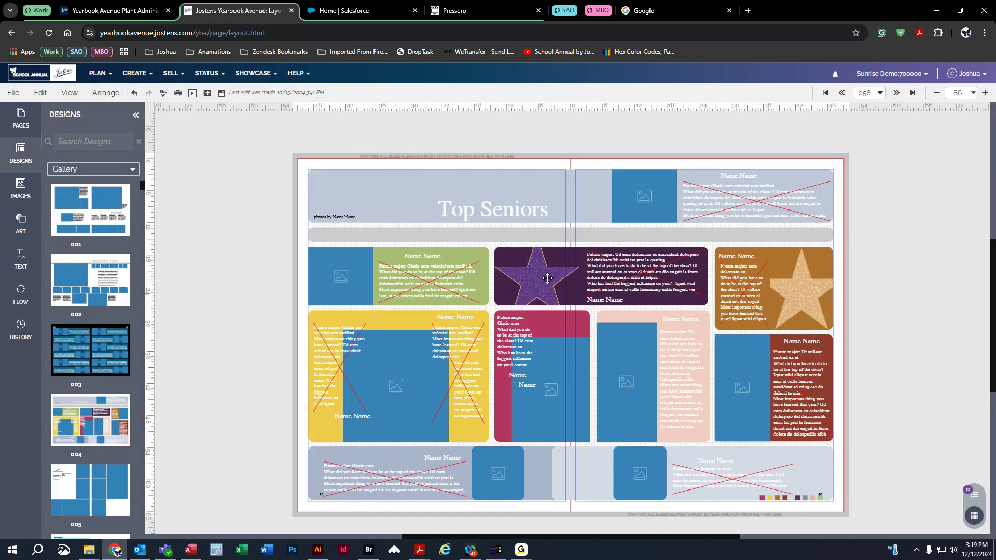
- Inspect the purple and gold stars in the template's image frames, and undo the template
click(535, 272)
click(799, 285)
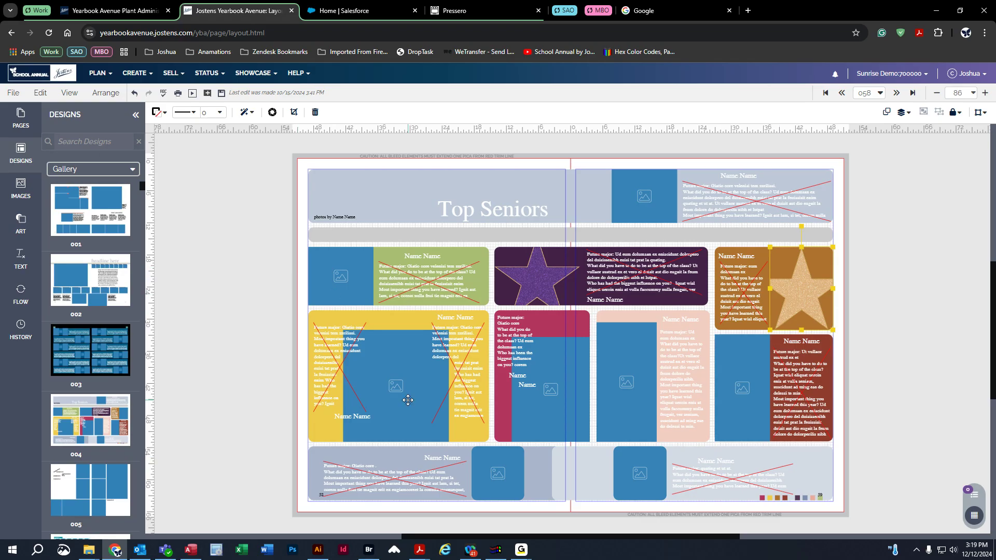
click(530, 278)
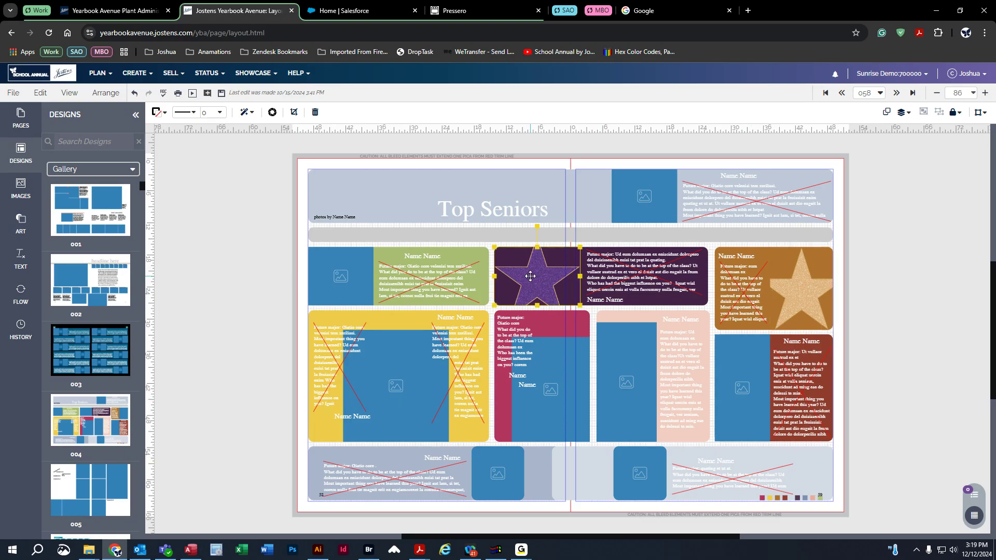
click(816, 301)
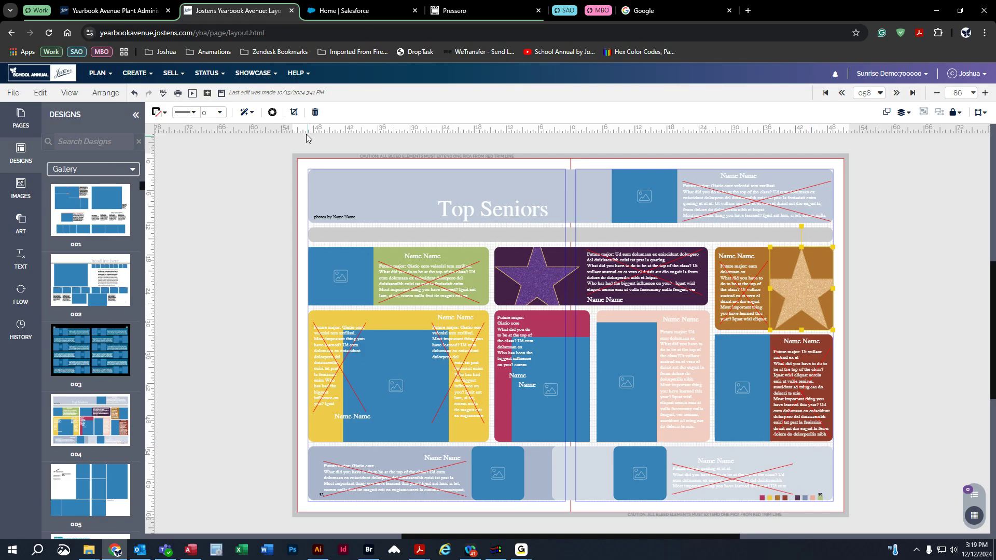
click(135, 93)
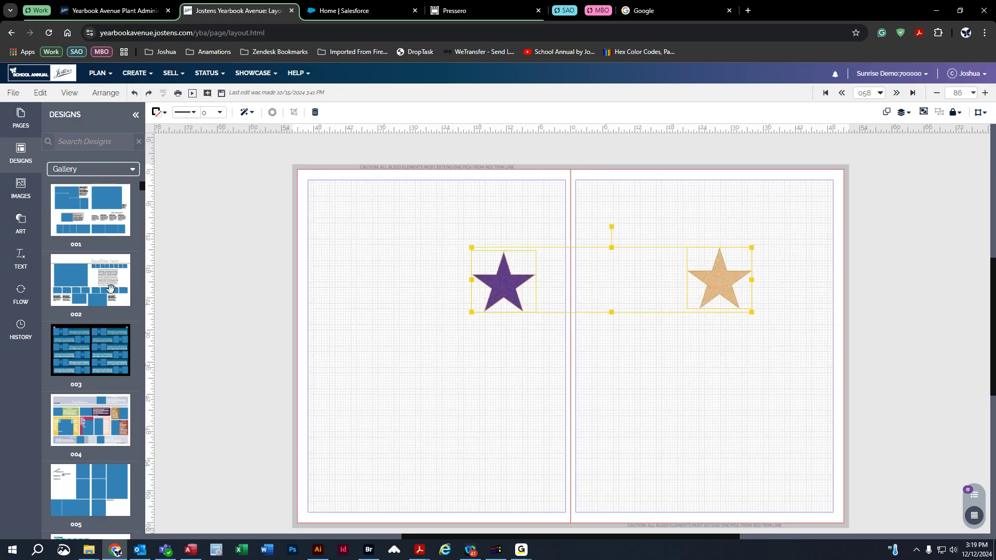
- Apply Gallery template 004 to the page 058 spread without retaining the existing content
drag(98, 406, 544, 254)
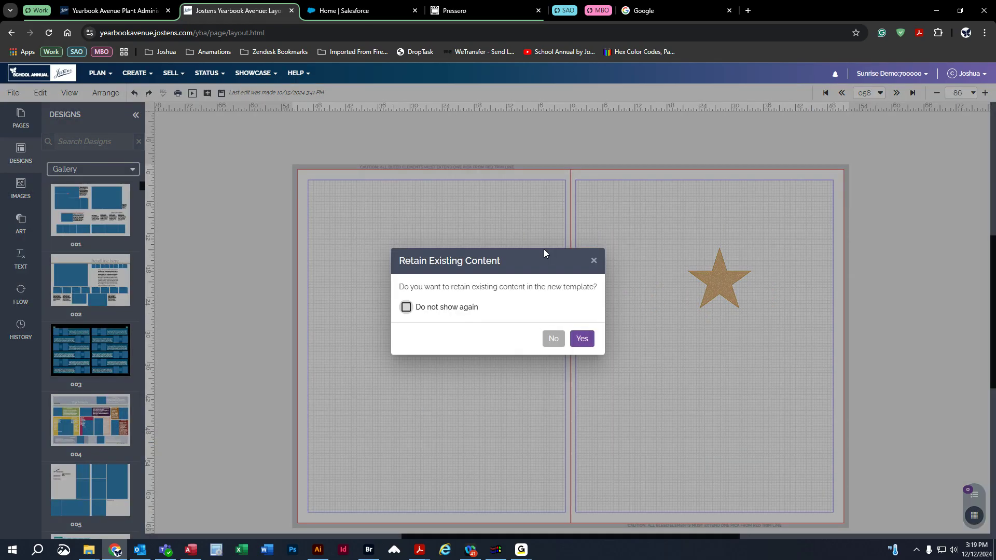
click(552, 339)
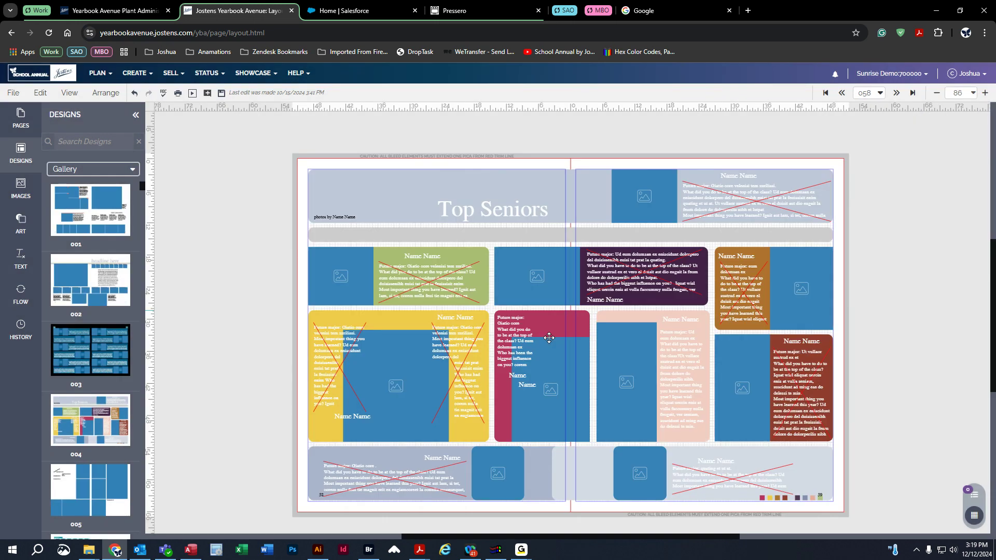
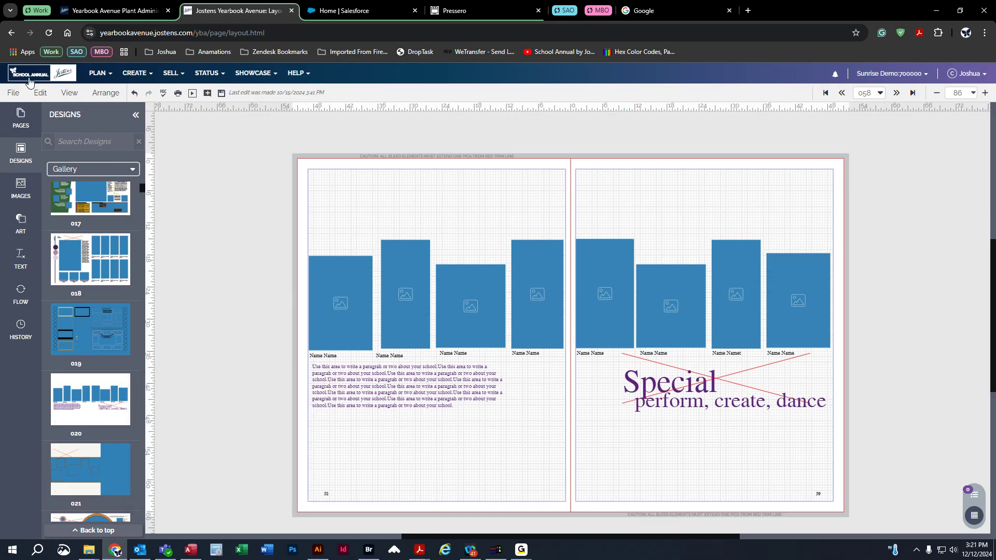
click(14, 93)
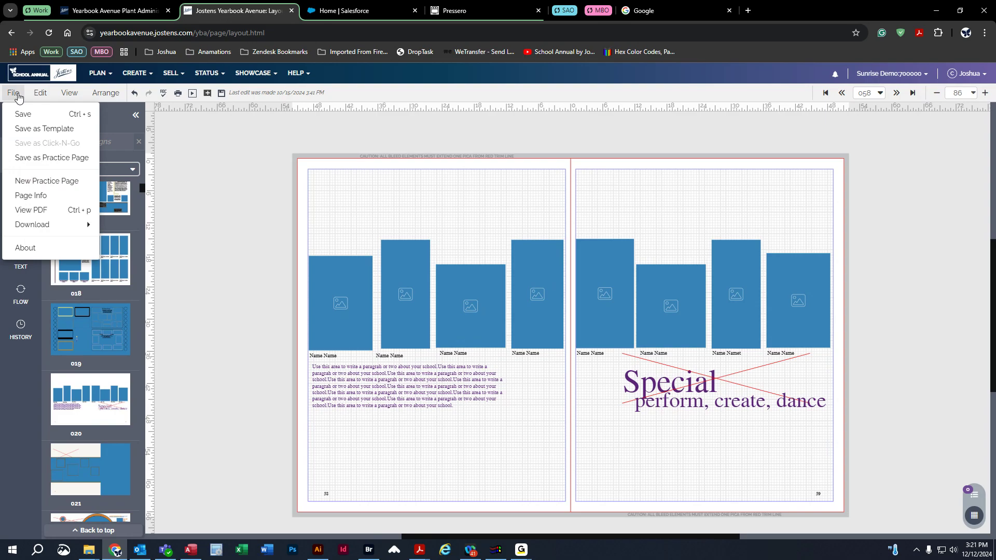
click(40, 129)
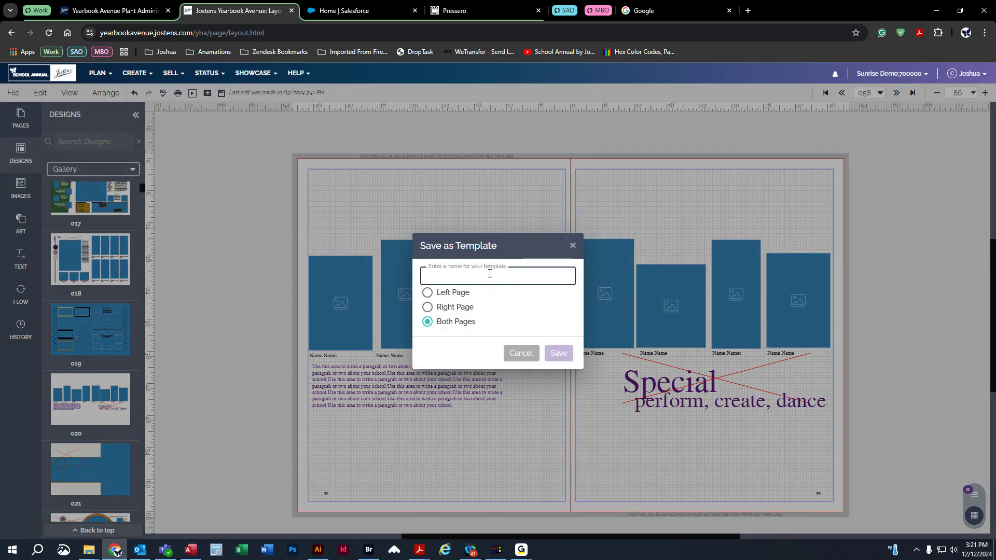
text(name)
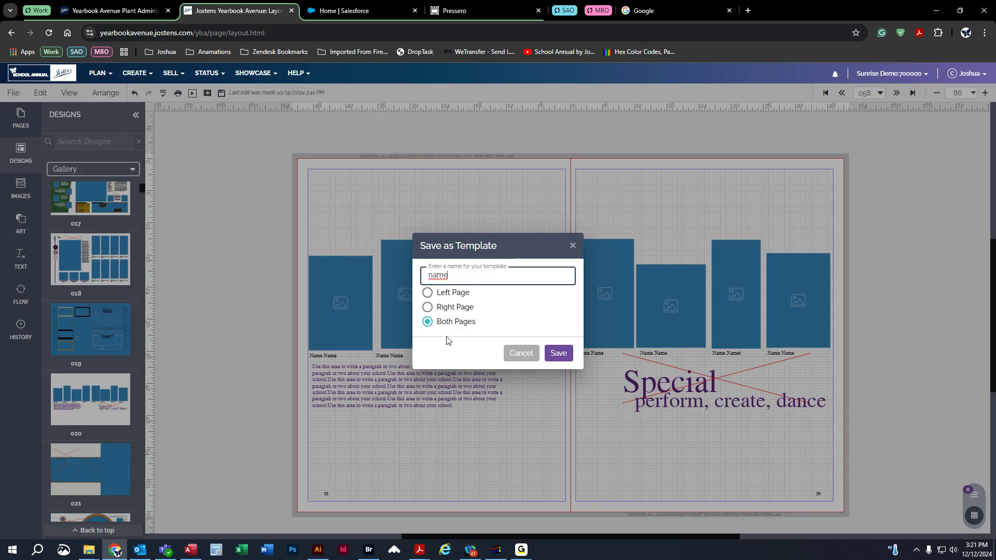
click(521, 353)
- Delete all the image frames and text boxes from the page 058 spread
drag(194, 181, 879, 459)
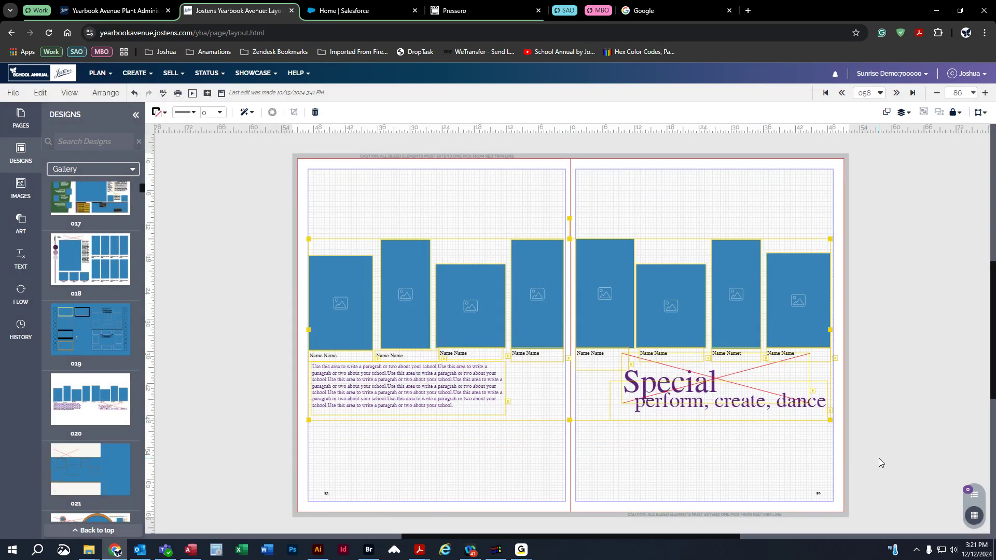
key(Delete)
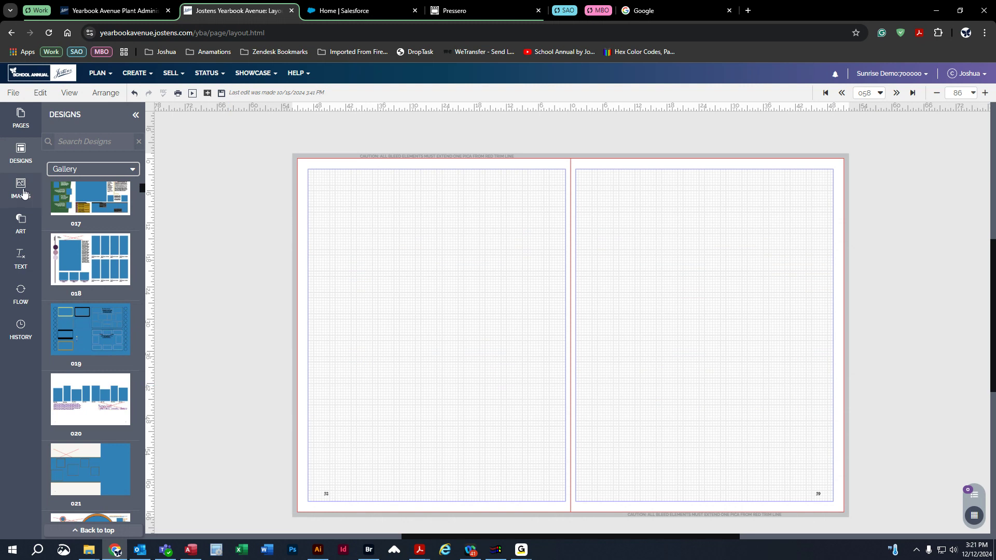
- Apply 21-30 photos portrait template 7000 to page 058 and template 7012 to page 059, retaining the existing content
click(93, 169)
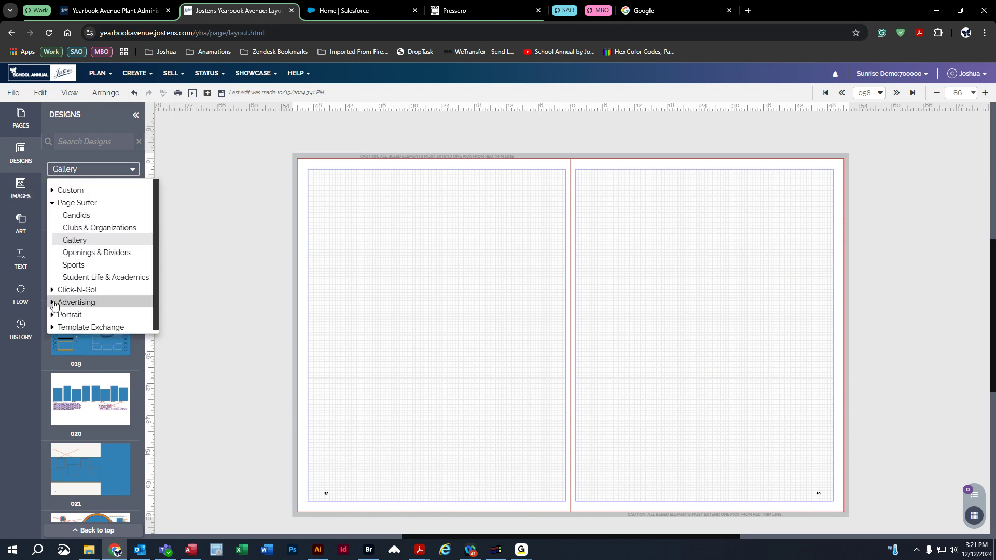
click(53, 316)
scroll(91, 270, down, 5)
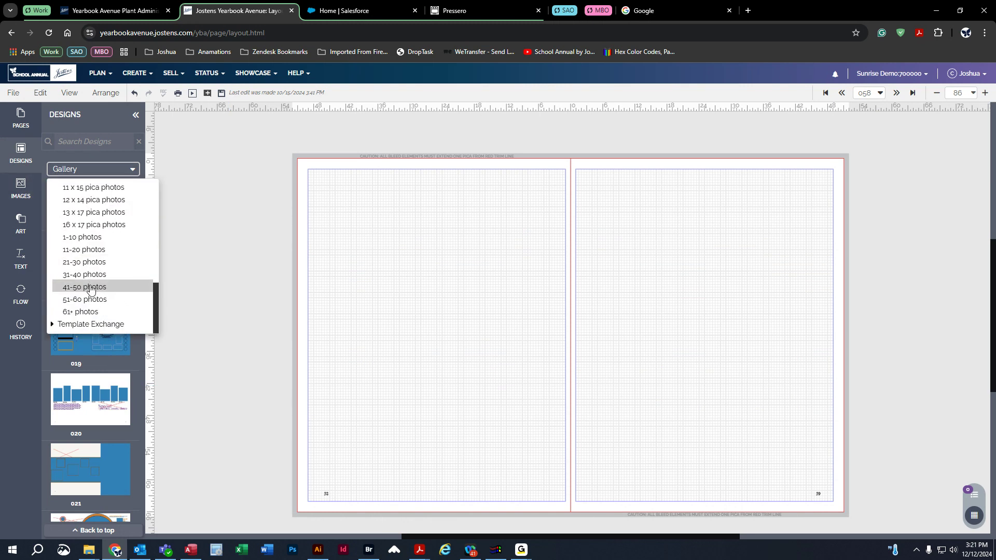
click(91, 262)
drag(78, 210, 477, 246)
click(582, 339)
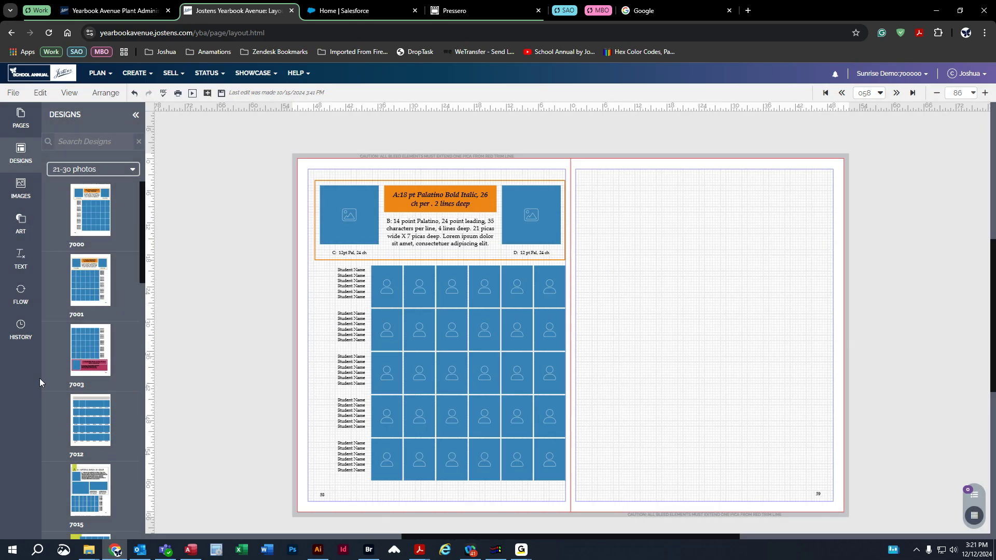
drag(93, 413, 763, 301)
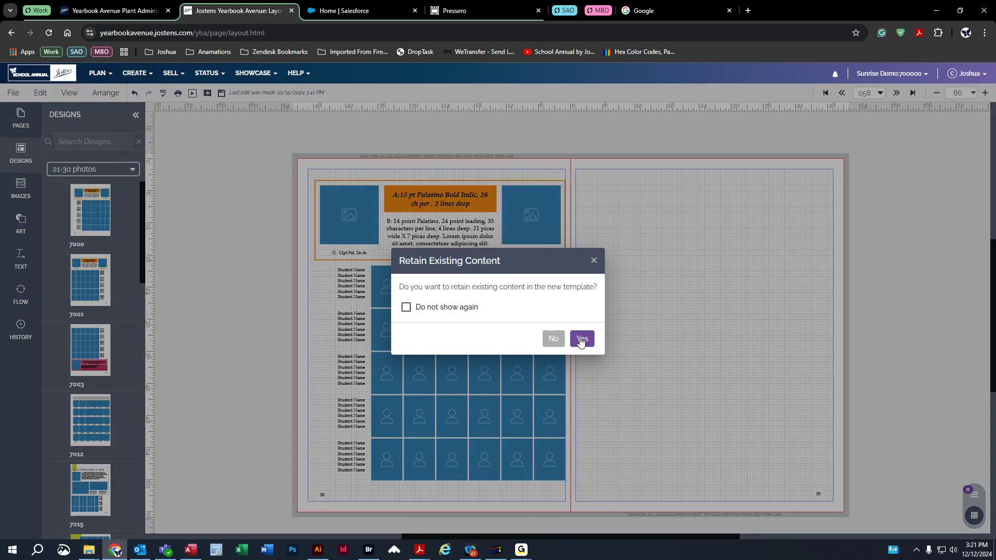
click(581, 339)
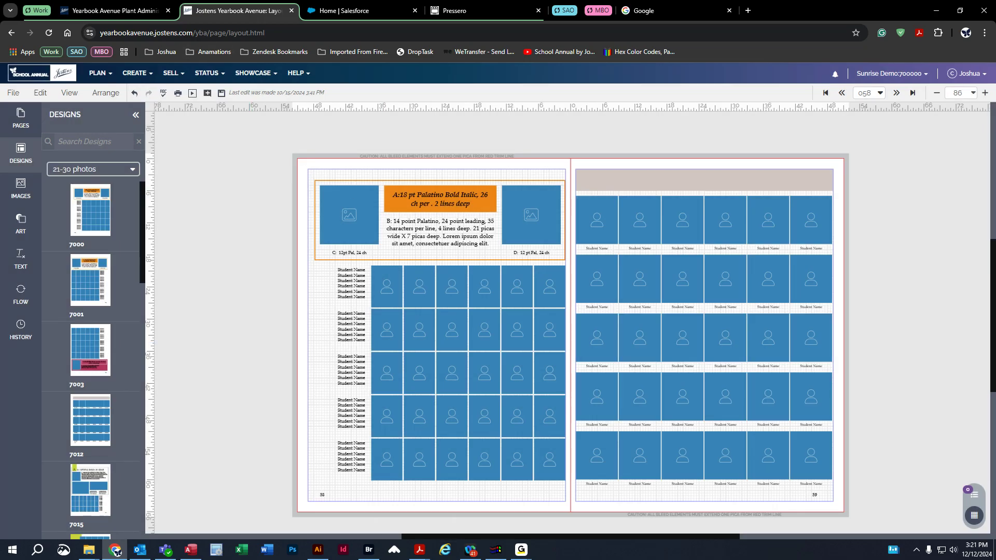
- Save only the left page of the spread as a template called "name"
click(13, 93)
click(66, 129)
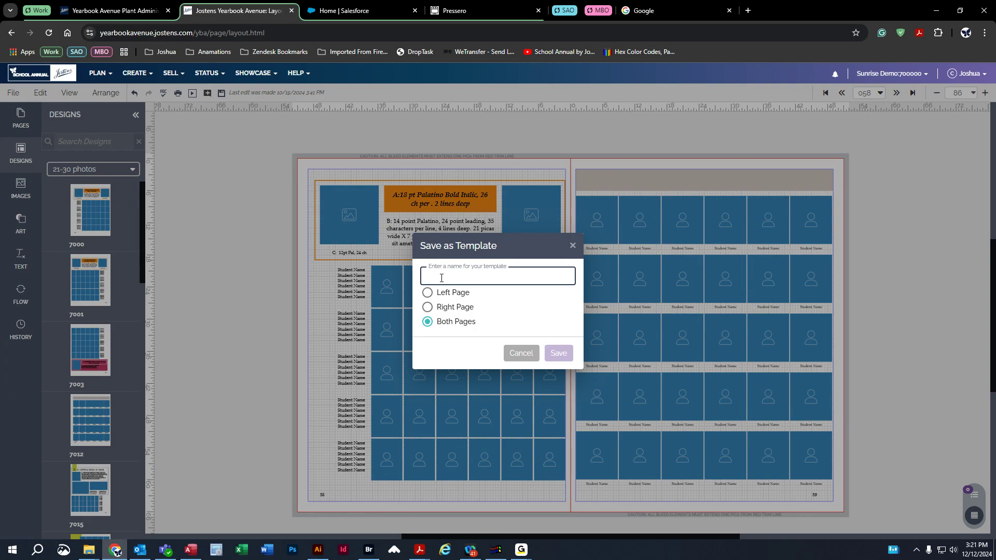
text(name)
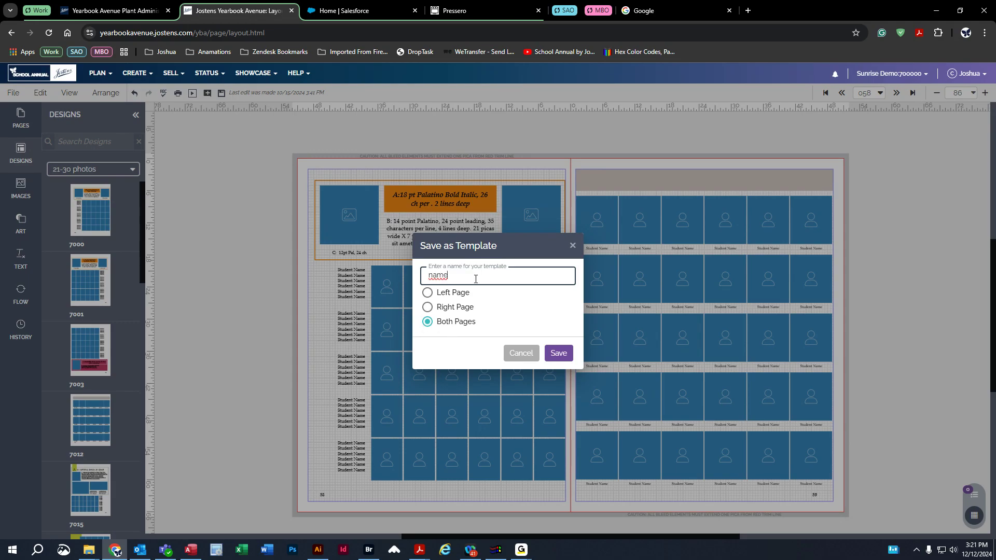
click(460, 309)
click(451, 292)
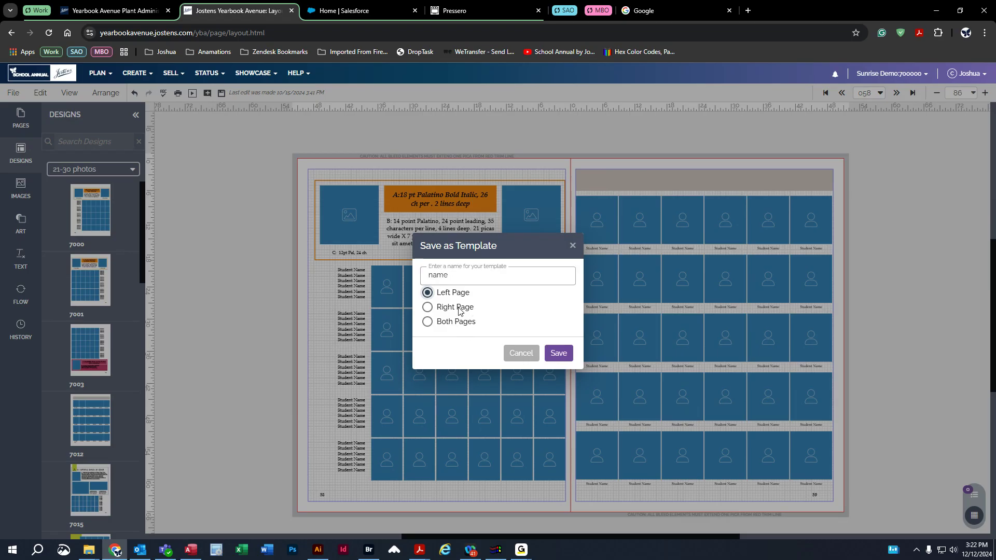
click(558, 355)
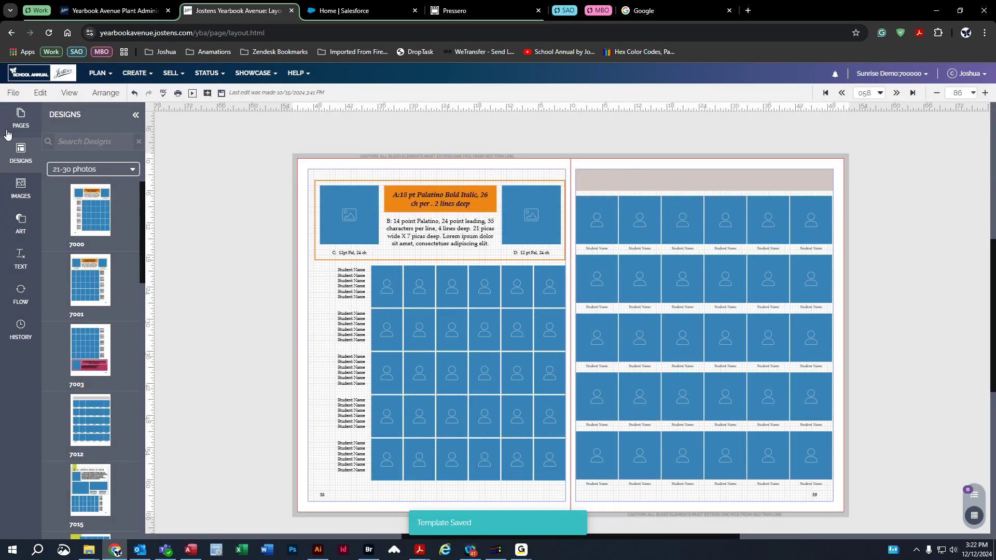
- Apply the saved "name" template from My Templates to page 058, retaining the existing content
click(75, 169)
scroll(93, 232, up, 5)
scroll(94, 232, up, 2)
click(69, 278)
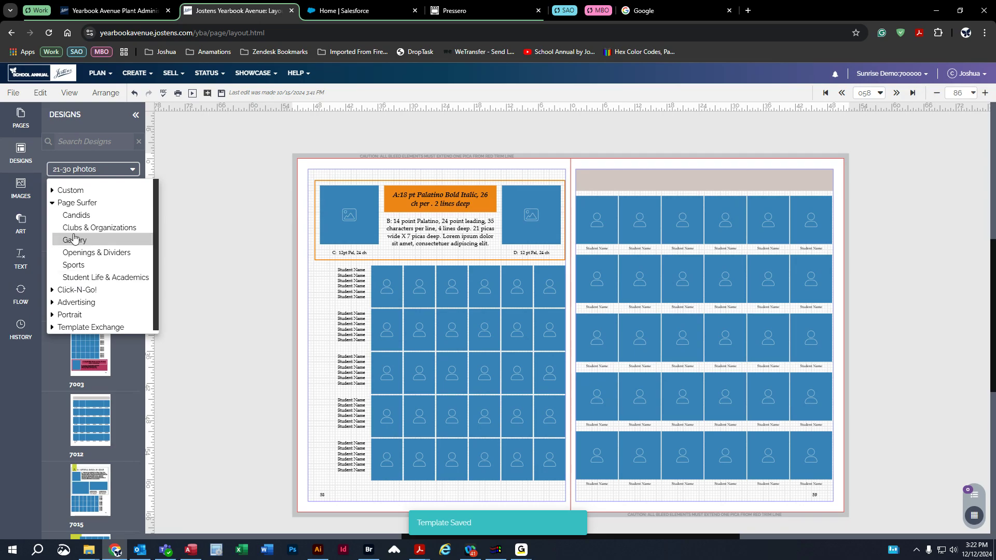
click(52, 202)
click(51, 192)
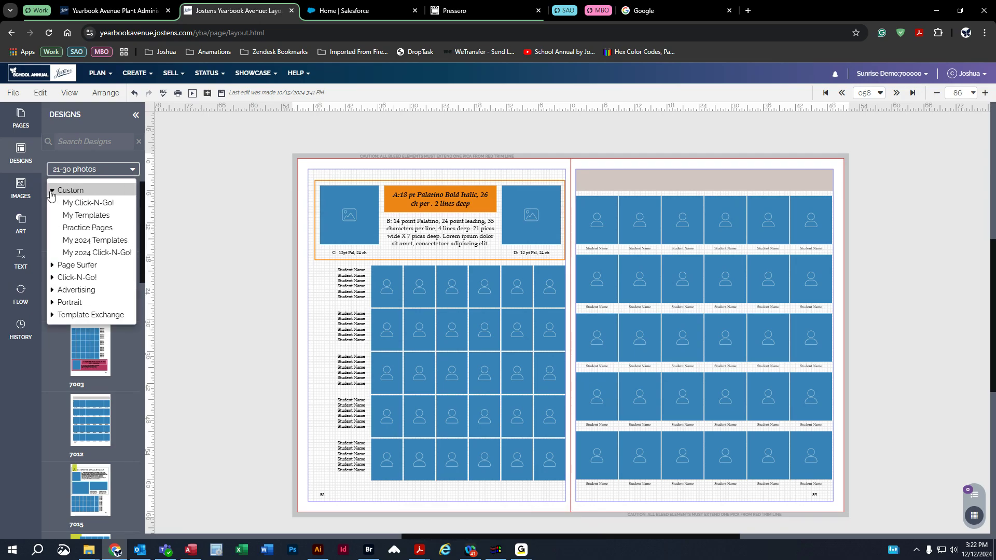
click(89, 215)
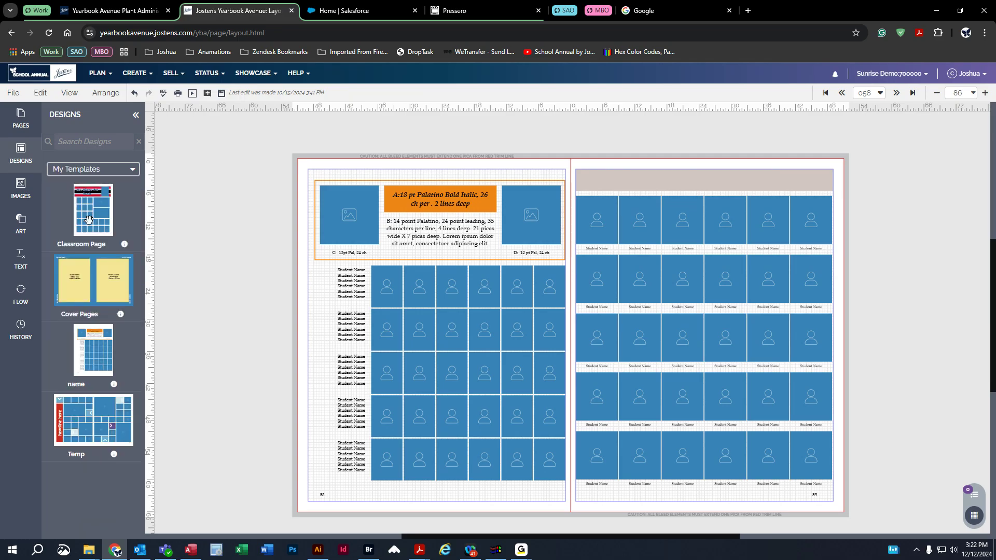
mouse_move(97, 353)
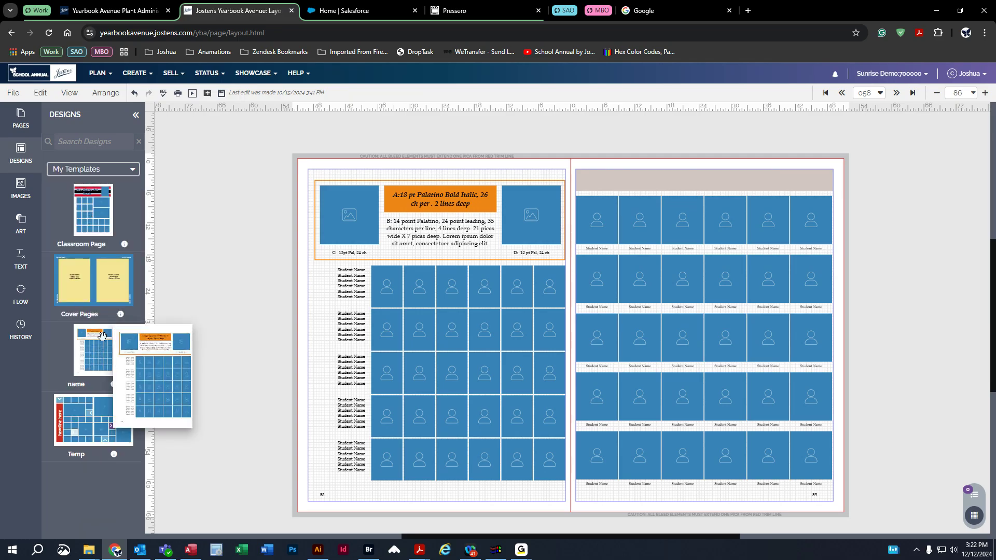
drag(84, 345, 457, 287)
click(592, 343)
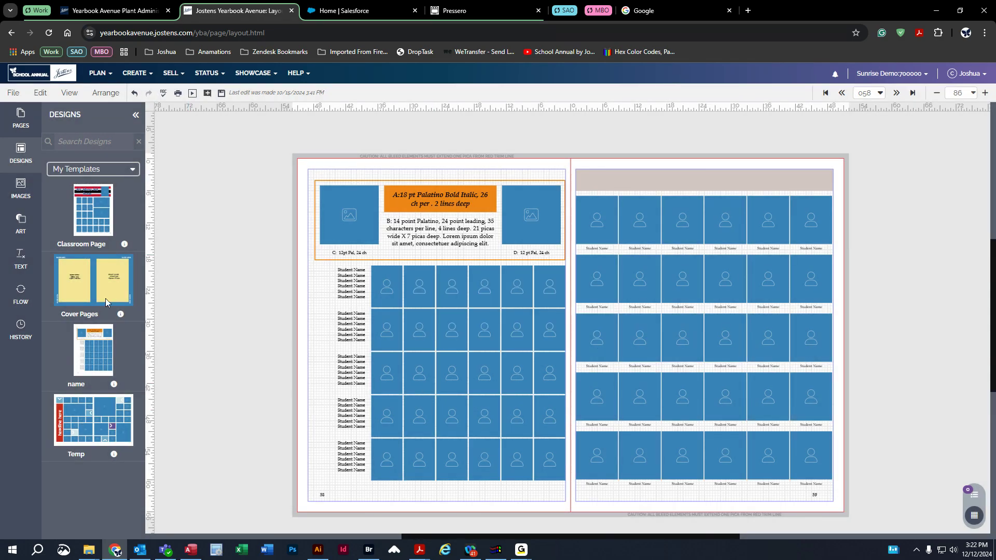
- Apply the custom template Temp across the spread, retaining existing content, and delete everything from both pages
drag(93, 432, 570, 339)
click(584, 340)
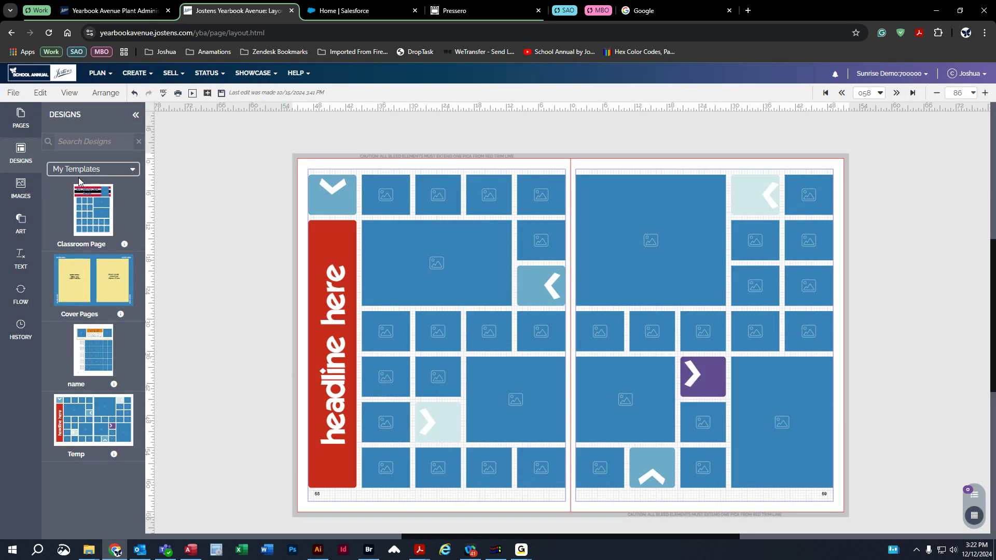
drag(266, 140, 879, 505)
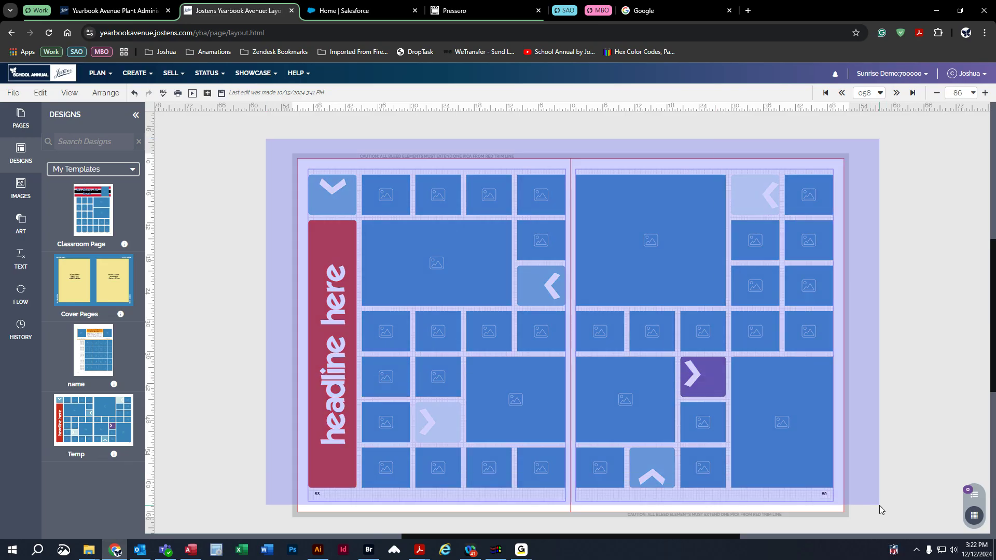
key(Delete)
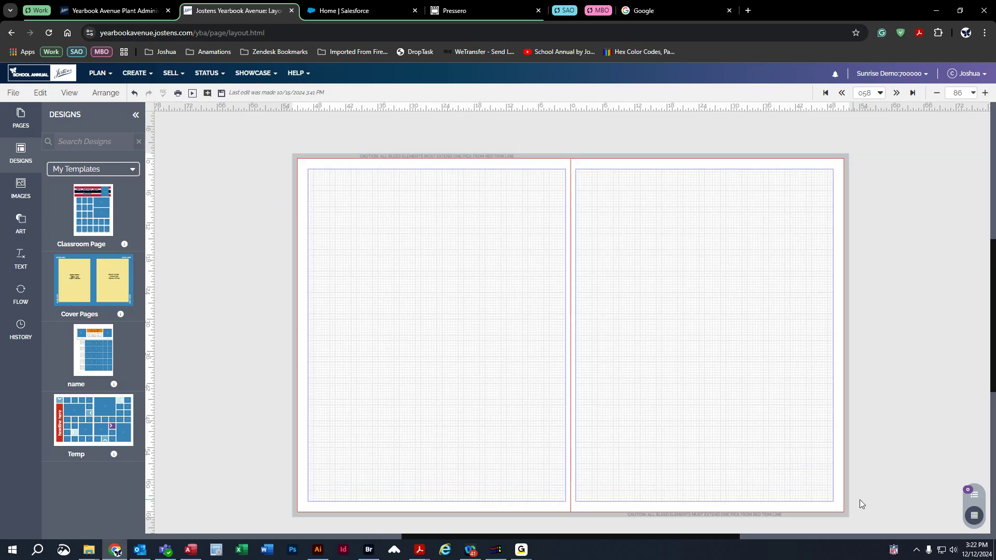
- Place the Click-N-Go! design Infographic 01 on page 058
click(72, 169)
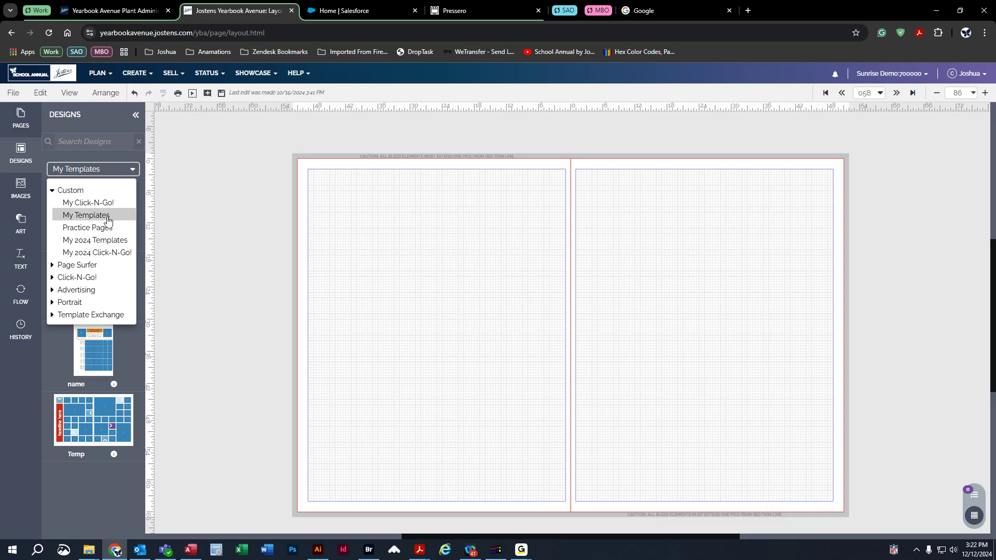
click(53, 266)
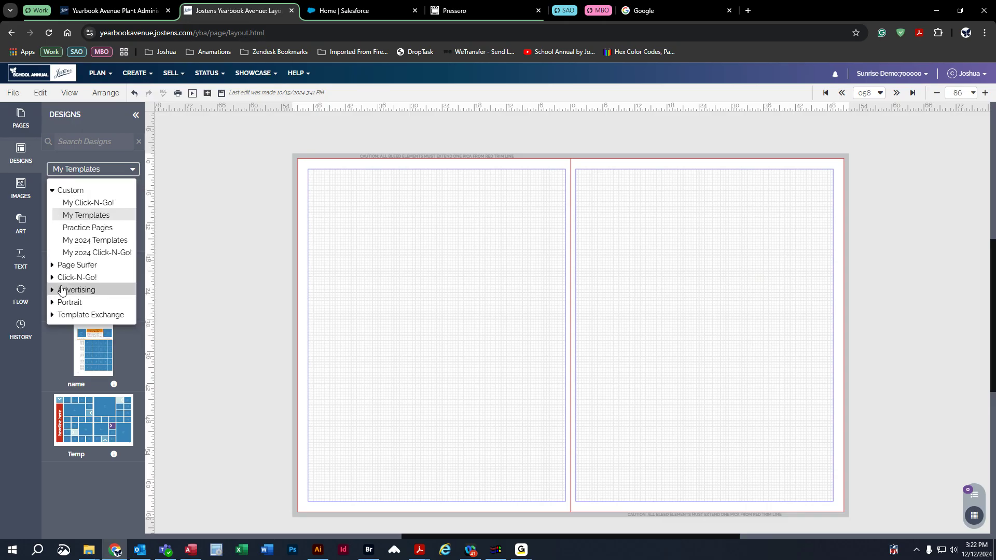
click(53, 278)
scroll(83, 244, down, 3)
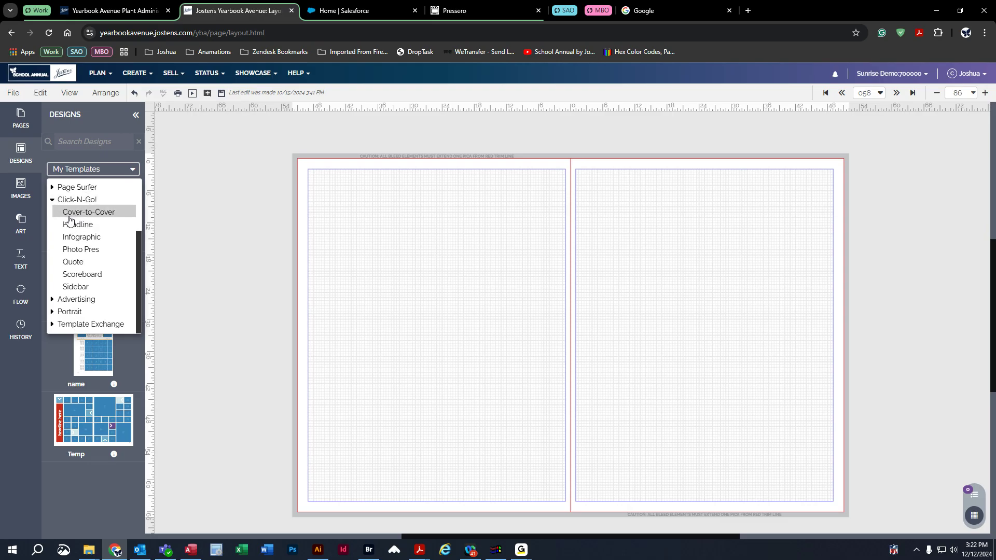
click(109, 239)
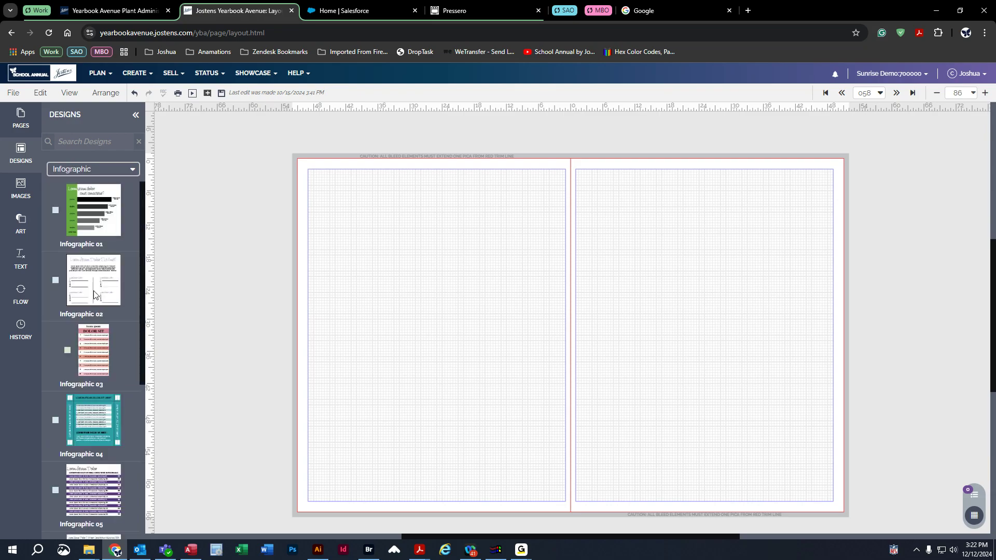
drag(84, 202, 454, 309)
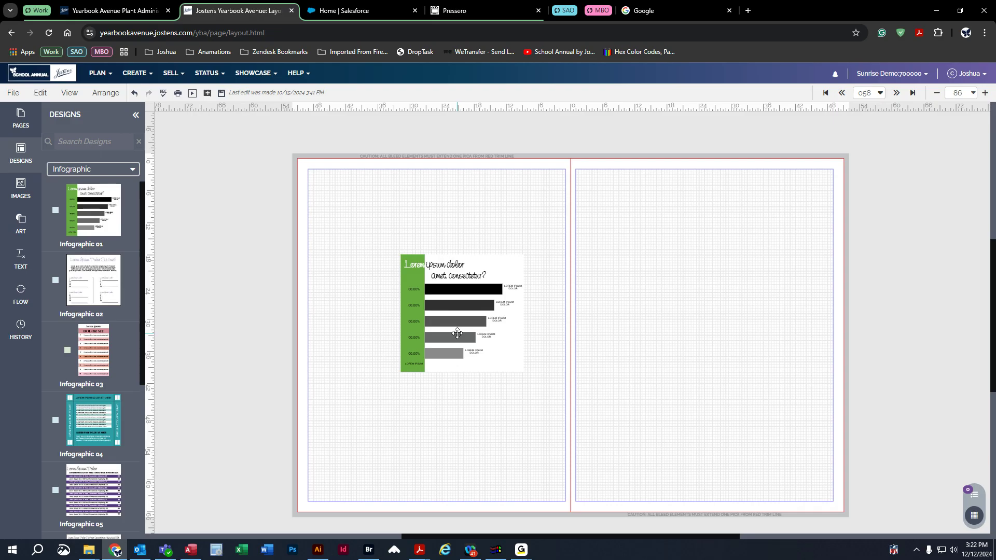
- Move the infographic into the upper-left corner of page 058's margins and deselect it
click(459, 304)
drag(462, 307, 375, 220)
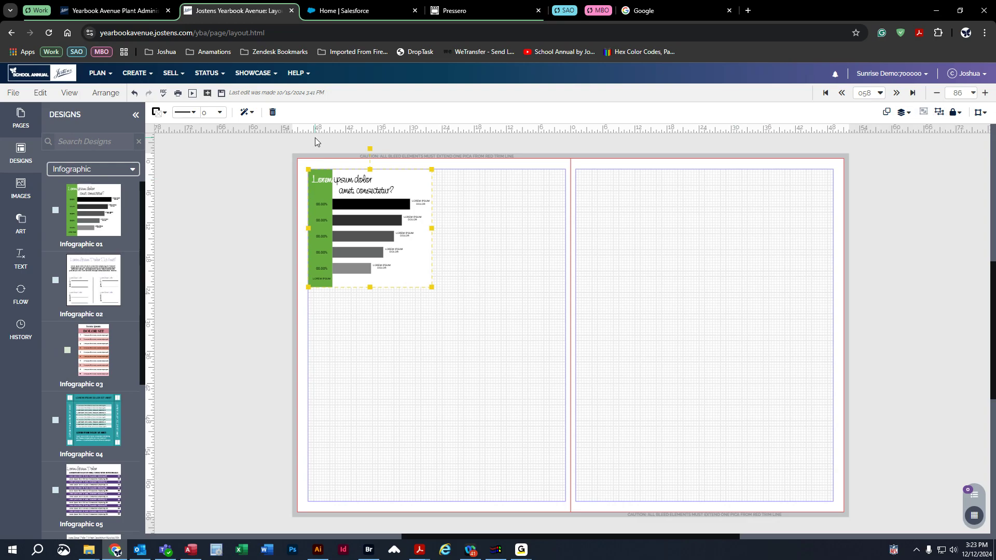
click(463, 150)
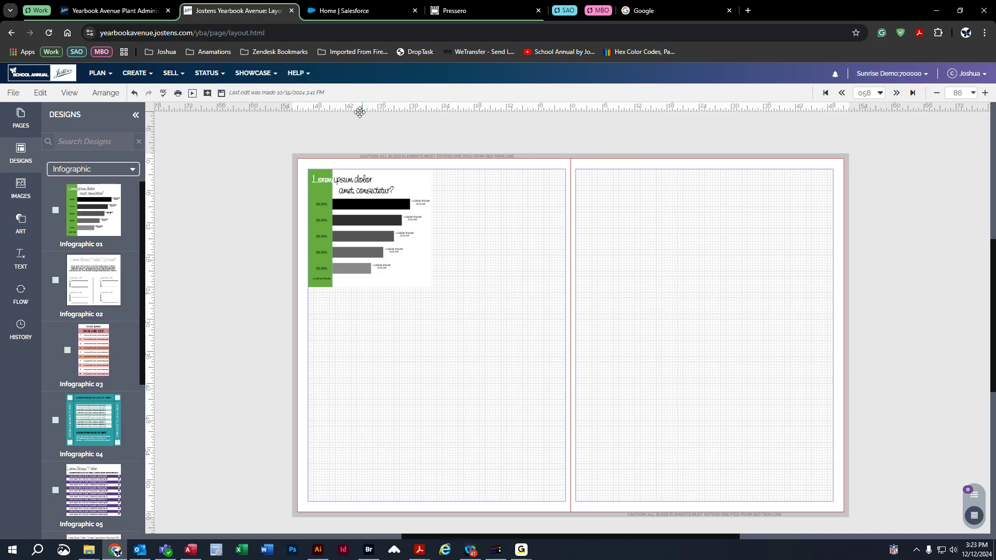
- Ungroup the infographic into its separate elements and group them again
click(350, 224)
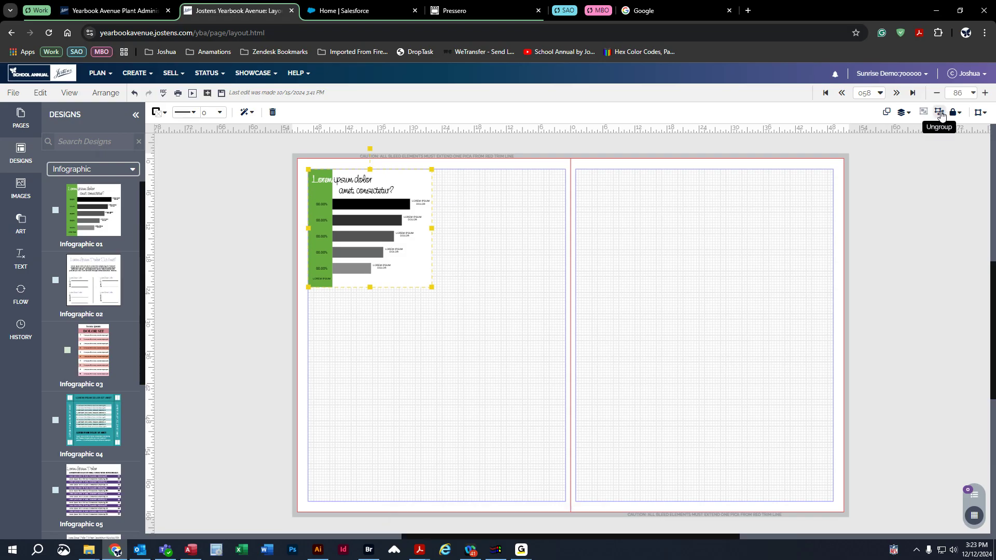
click(942, 114)
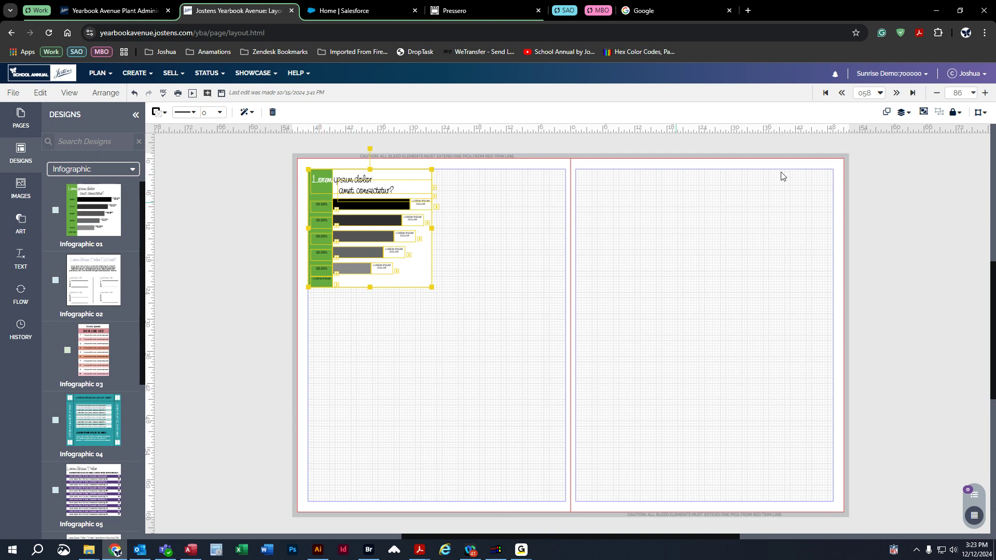
click(922, 112)
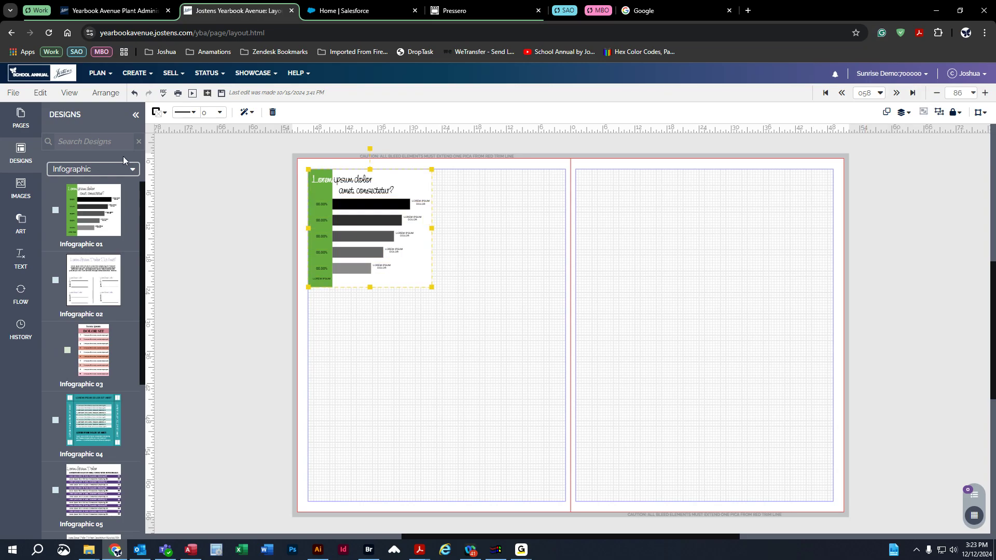
- Ungroup the infographic on page 058 into individually editable elements and deselect them
click(108, 94)
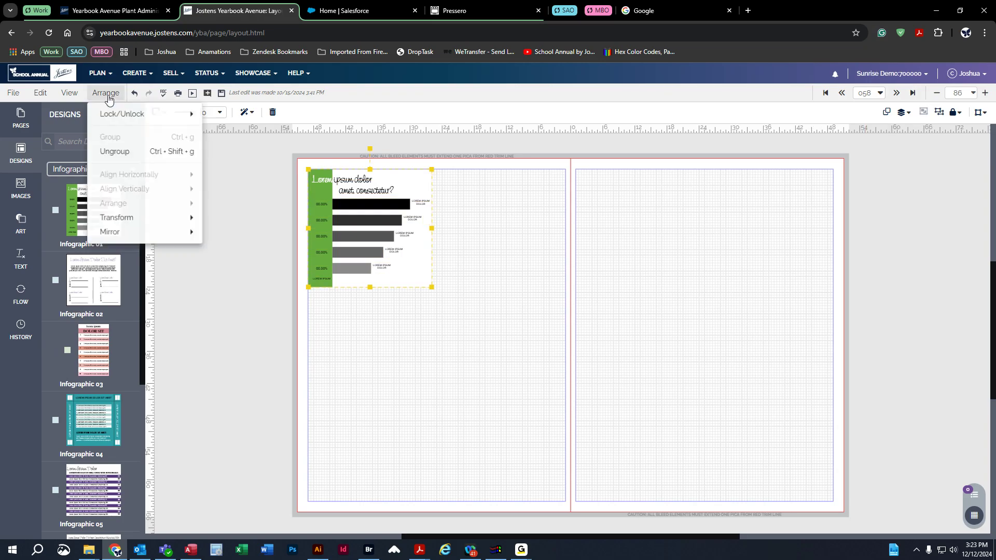
click(114, 151)
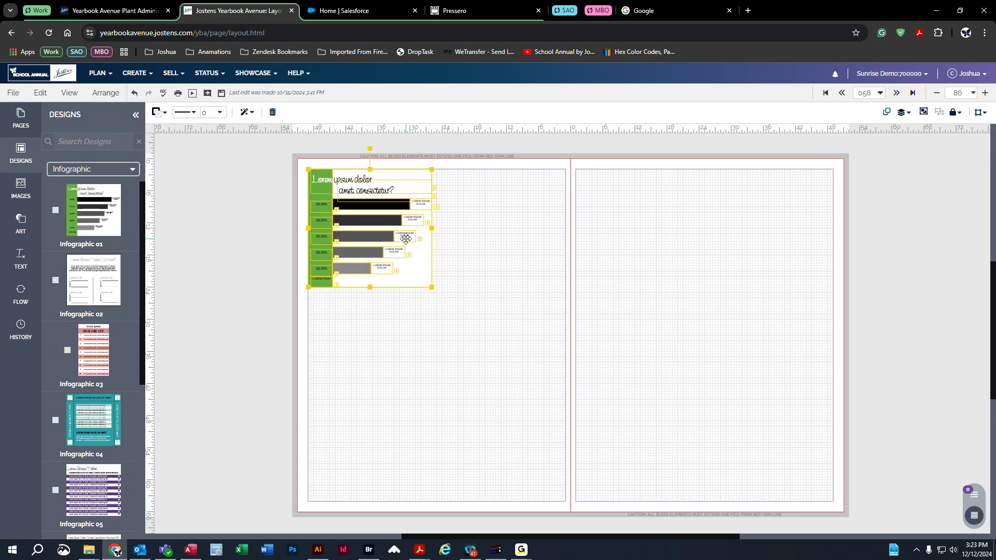
click(472, 251)
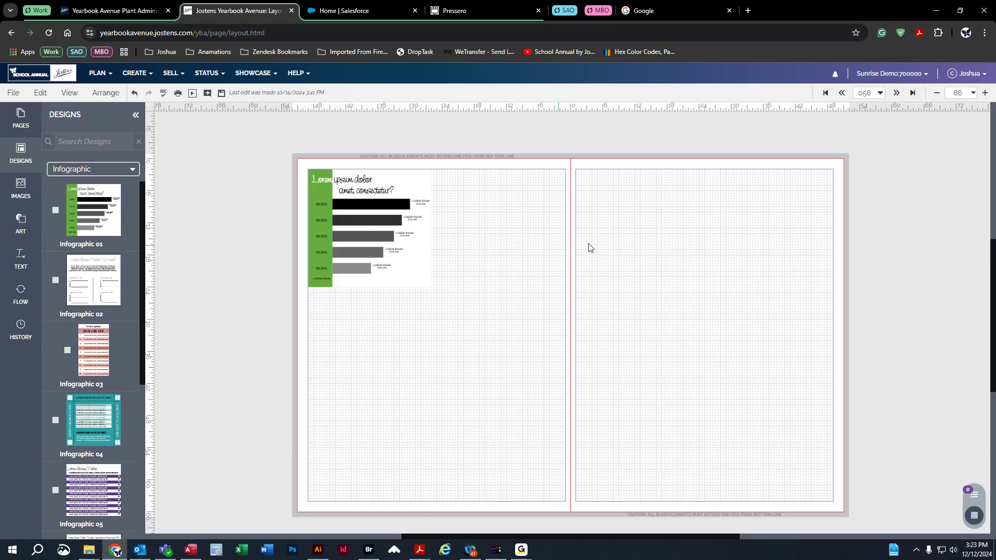
- Change the infographic's first percentage label to 010.10%
click(973, 93)
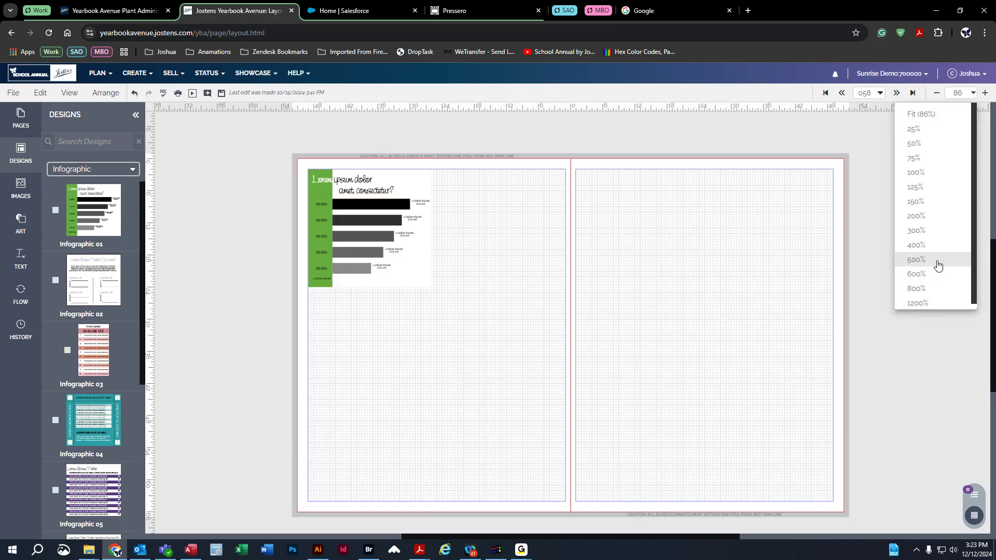
click(939, 232)
scroll(571, 539, left, 10)
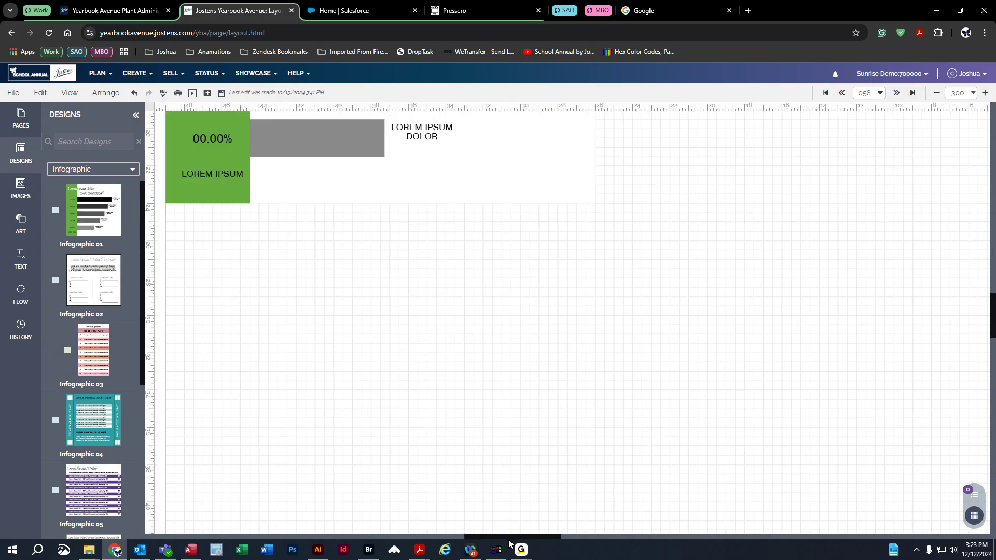
scroll(640, 389, up, 5)
scroll(664, 416, up, 2)
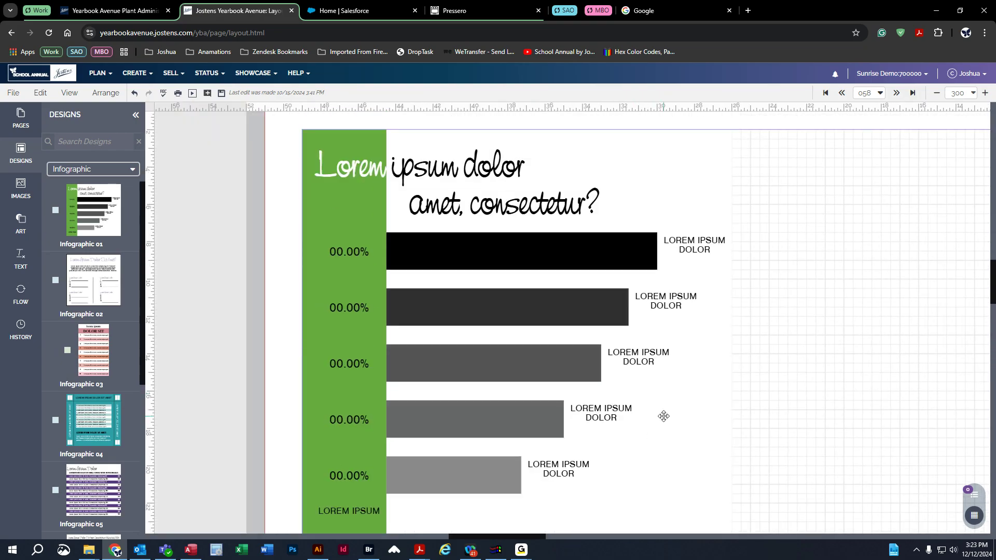
scroll(664, 416, down, 1)
scroll(663, 416, up, 1)
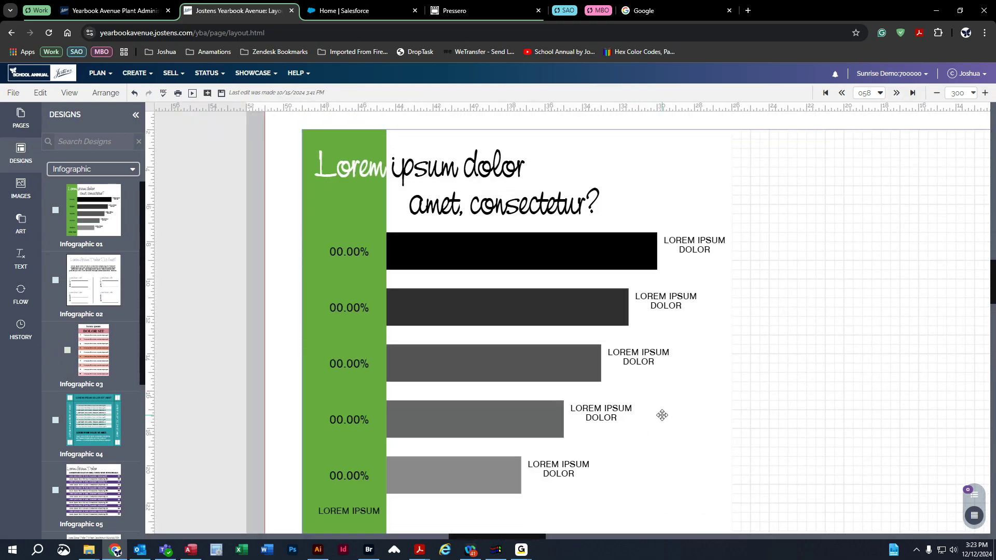
click(433, 168)
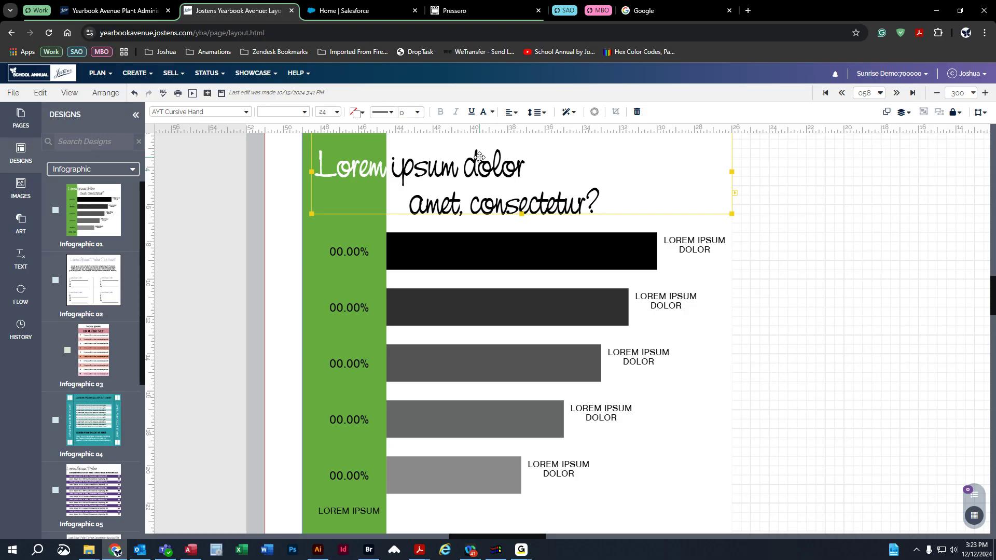
click(342, 252)
click(340, 252)
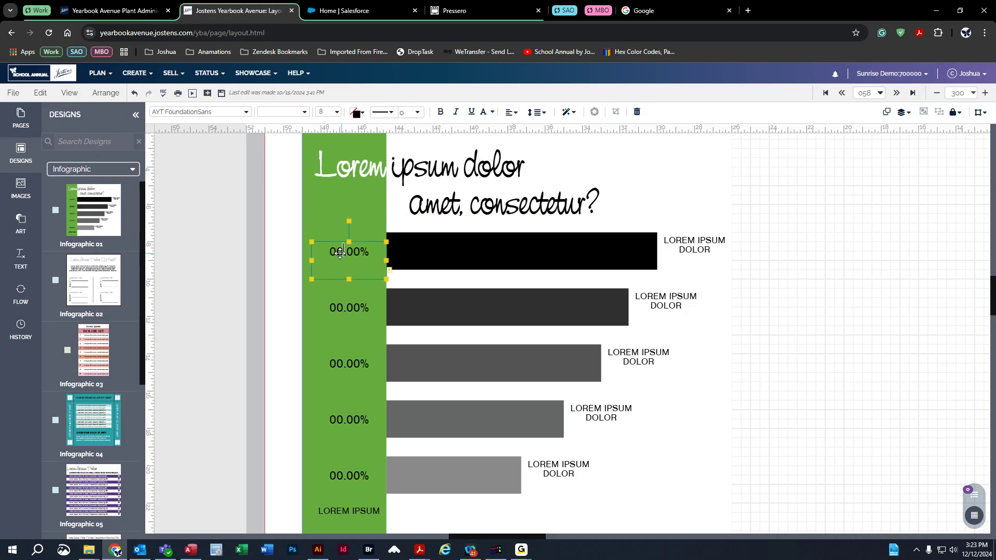
drag(349, 252, 355, 253)
text(1)
click(340, 253)
text(1)
key(Return)
key(BackSpace)
- Move the 010.10% label up slightly so its text frame lines up with the black bar
click(206, 253)
click(347, 253)
key(Up)
drag(358, 242, 358, 239)
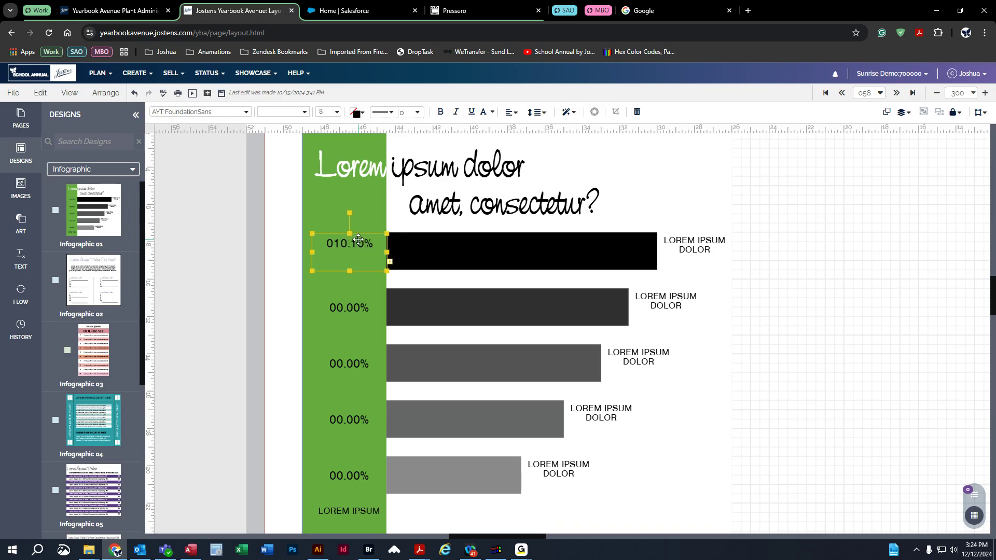
- Shorten the black bar beside the 010.10% label to about one sixth of its length, keeping its left end in place
click(520, 243)
click(673, 247)
click(635, 257)
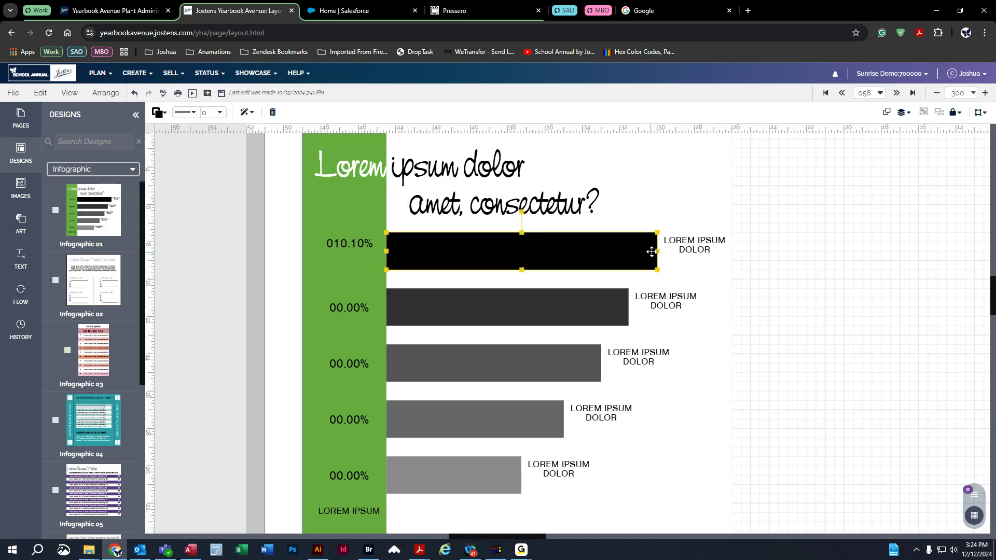
drag(657, 251, 429, 258)
click(197, 229)
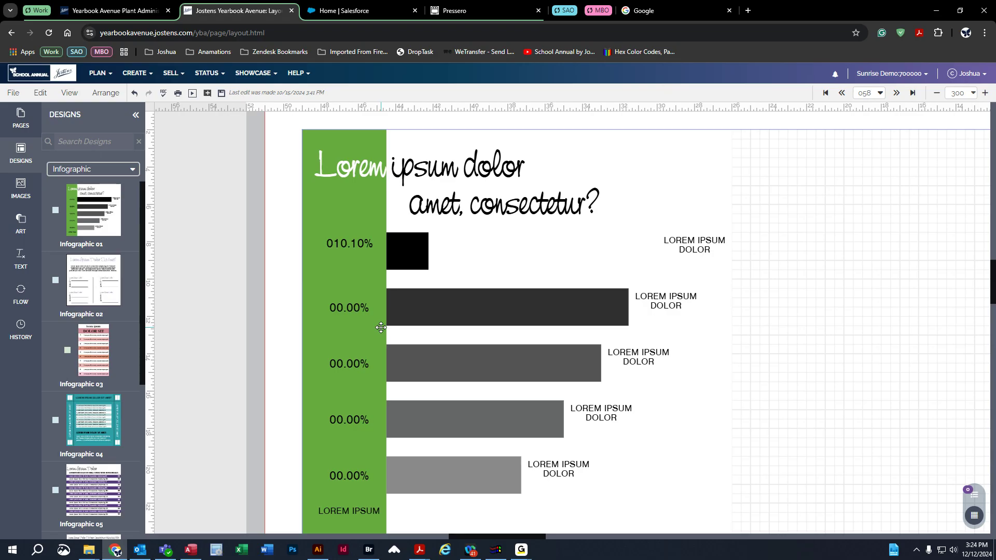
- Group all the infographic elements and move the group into the lower-right corner of the right page's margins
scroll(380, 327, down, 3)
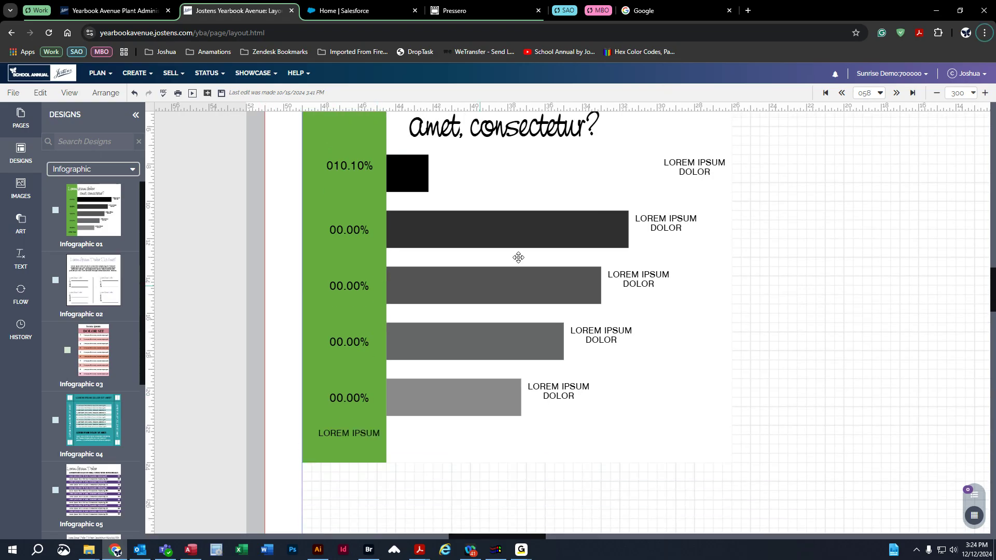
click(957, 93)
click(942, 109)
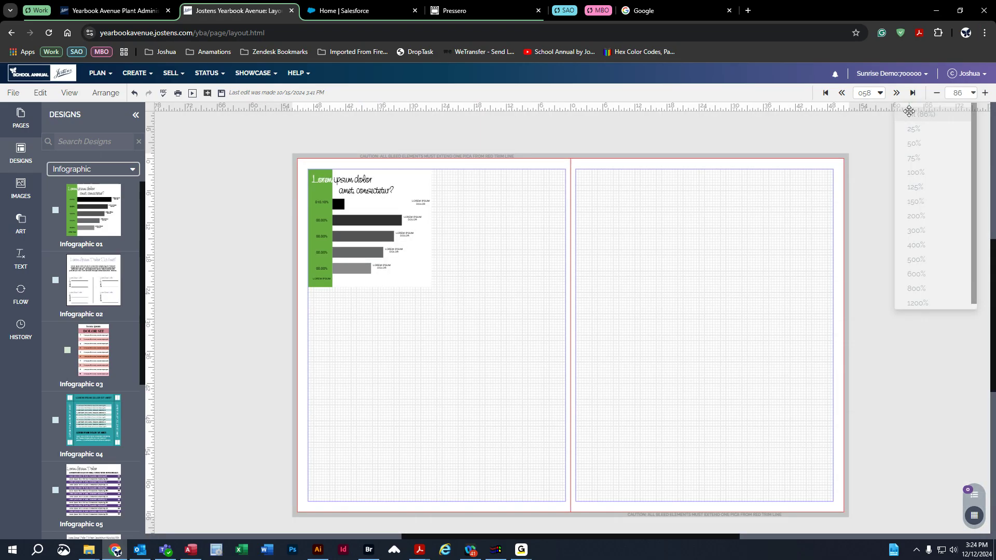
drag(286, 148, 438, 299)
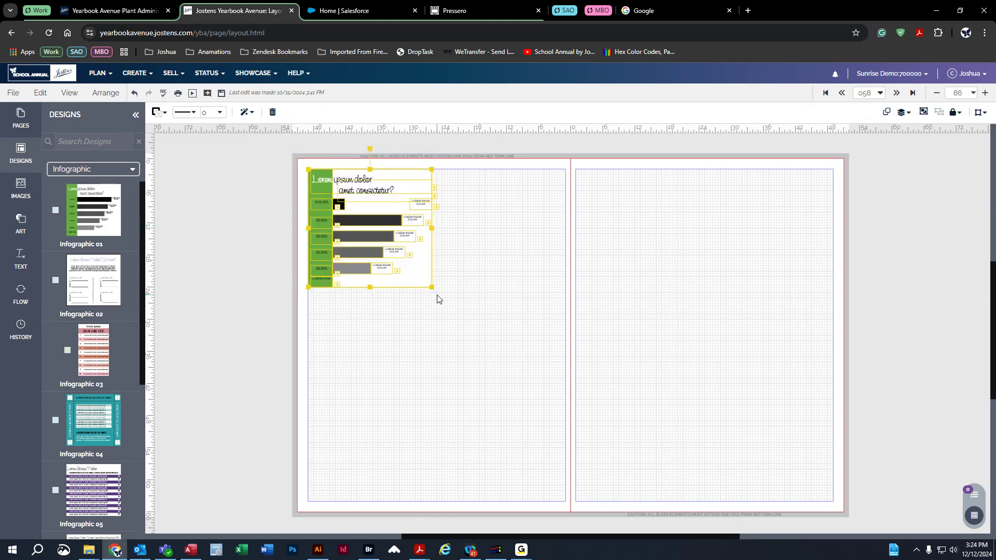
click(923, 112)
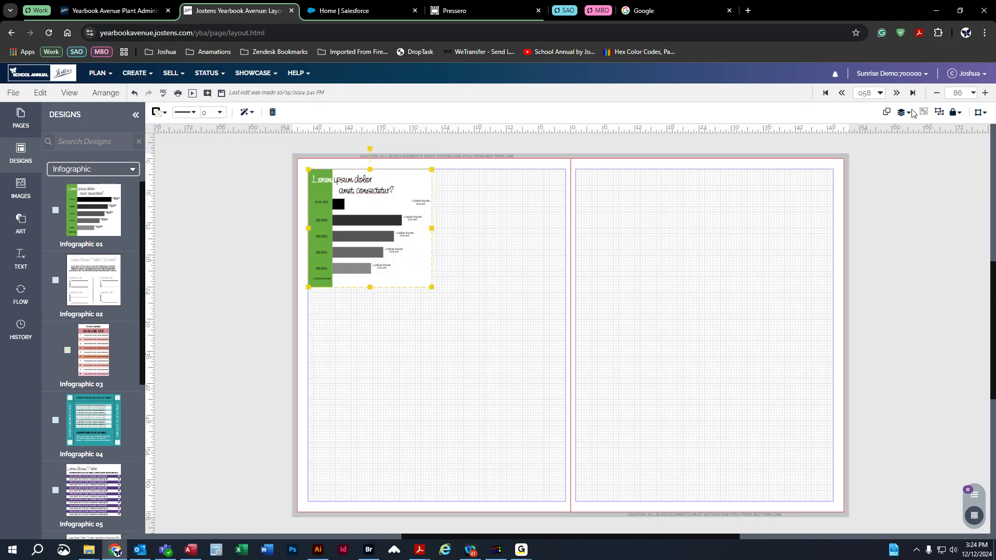
drag(375, 283, 788, 450)
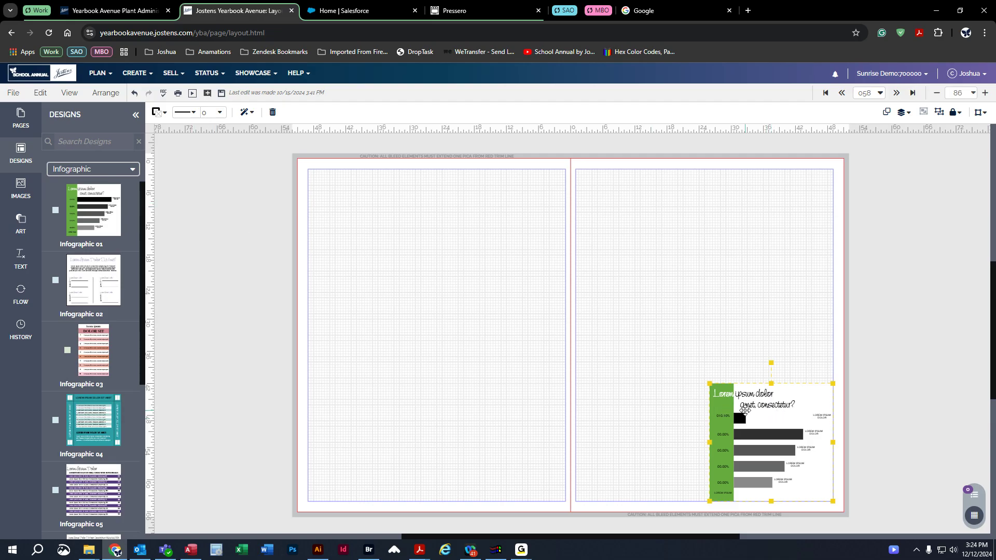
- View the Save as Click-N-Go naming dialog for the selected infographic and close it without saving
click(13, 93)
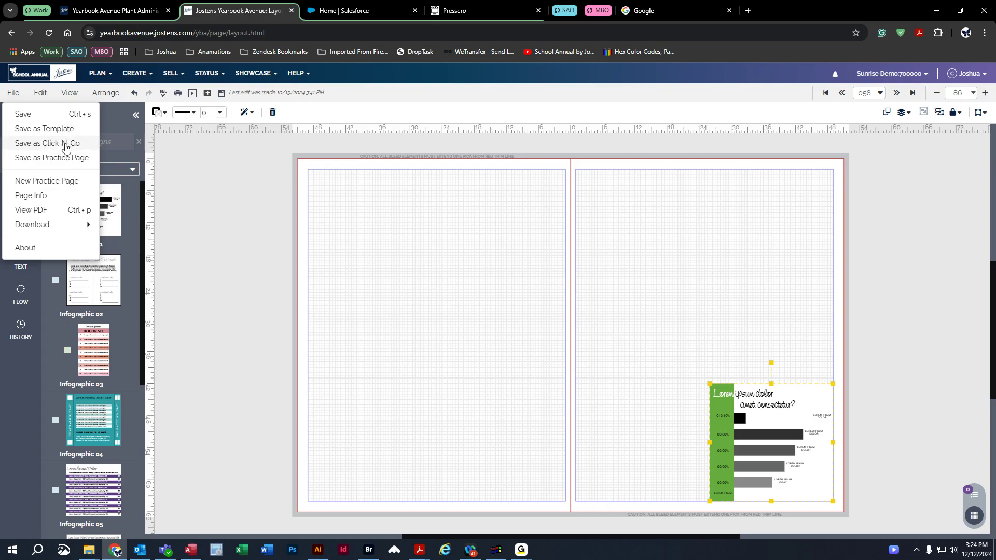
click(23, 145)
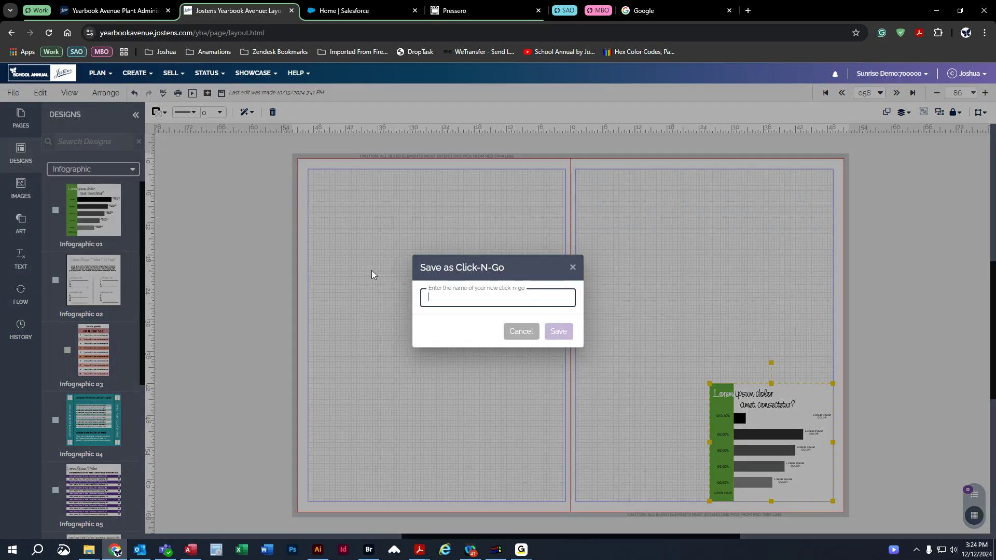
click(571, 342)
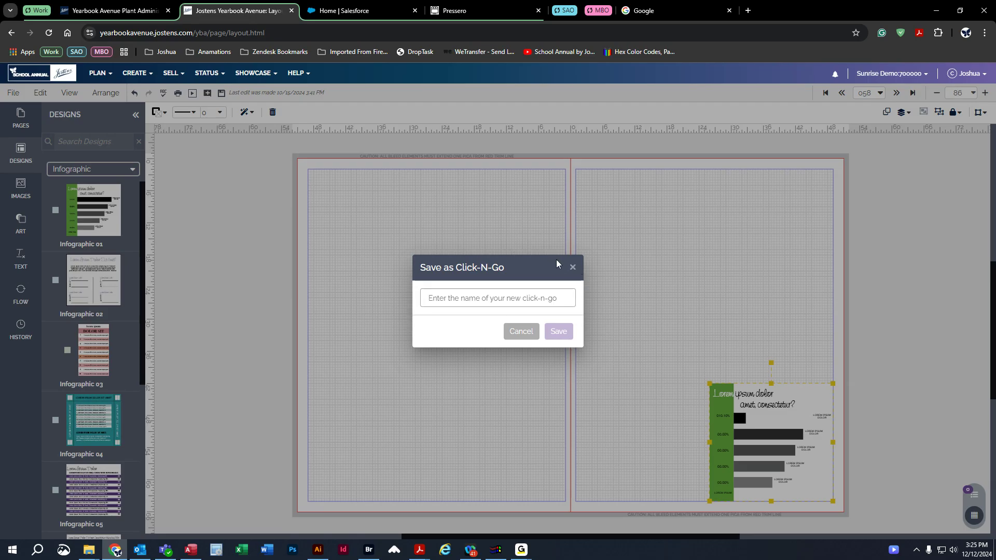
click(572, 268)
- Place the custom Click-N-Go! design test on page 058, ungroup it and deselect its elements
click(104, 170)
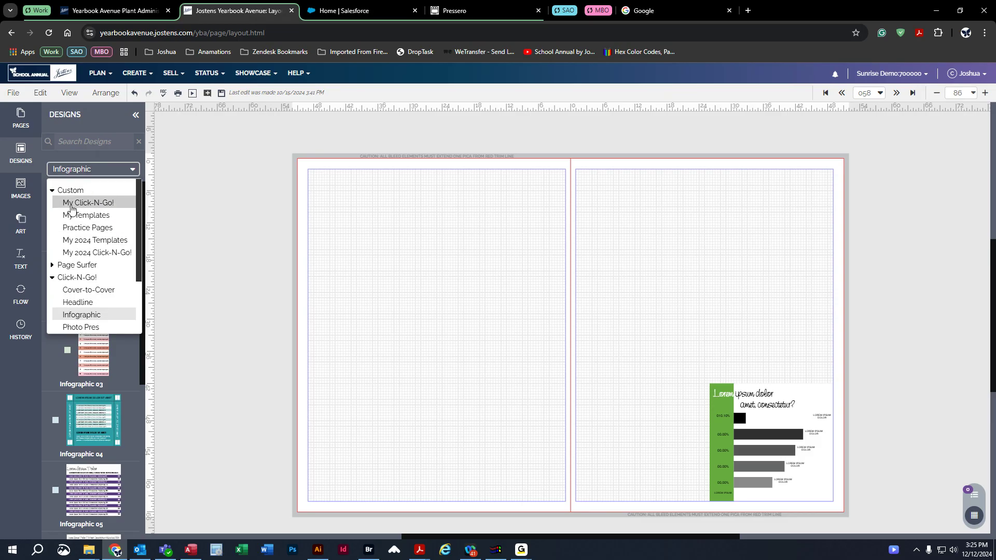
click(94, 203)
drag(83, 191, 381, 218)
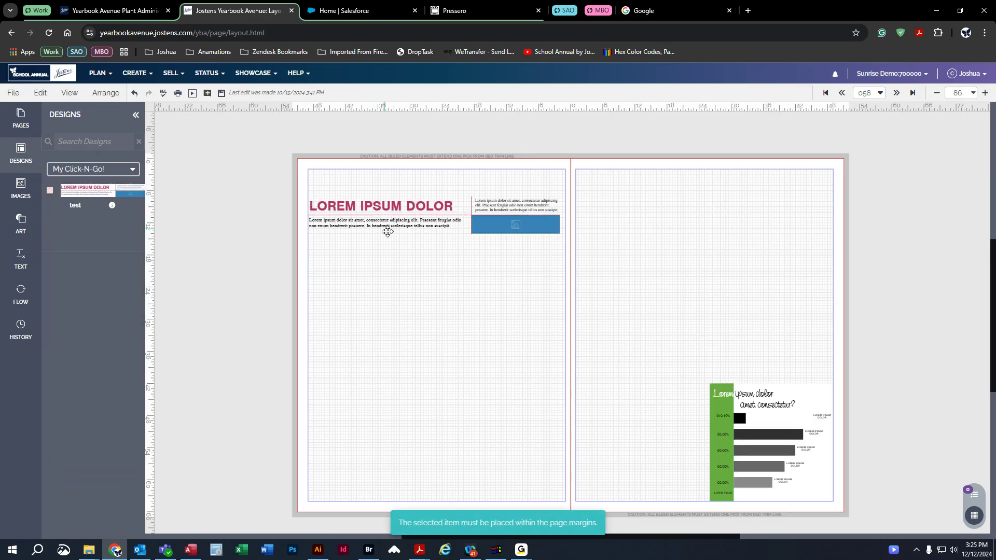
drag(121, 205, 467, 242)
click(939, 112)
click(441, 226)
click(356, 293)
- Delete the test design's elements from page 058 and the infographic from the right page
drag(276, 283, 635, 131)
key(Delete)
drag(676, 344, 888, 532)
key(Delete)
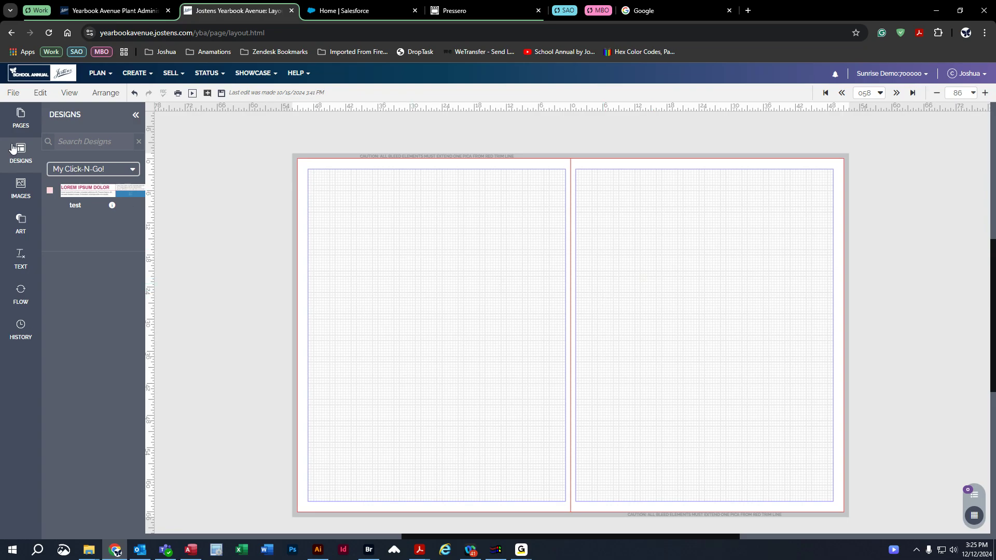
- Collapse the Designs panel and open the Change Background settings, placing them beside page 058 clear of the spread
click(22, 129)
click(21, 129)
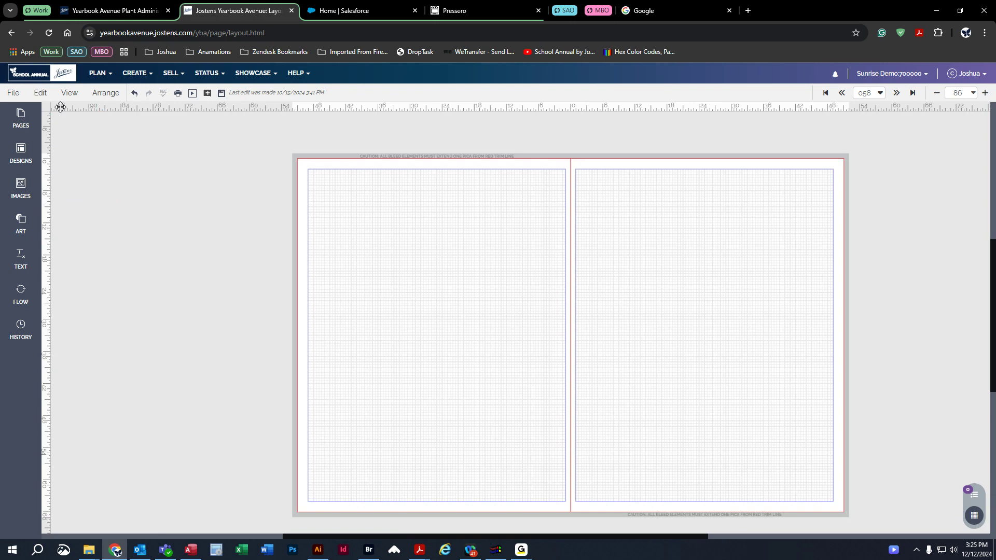
click(39, 94)
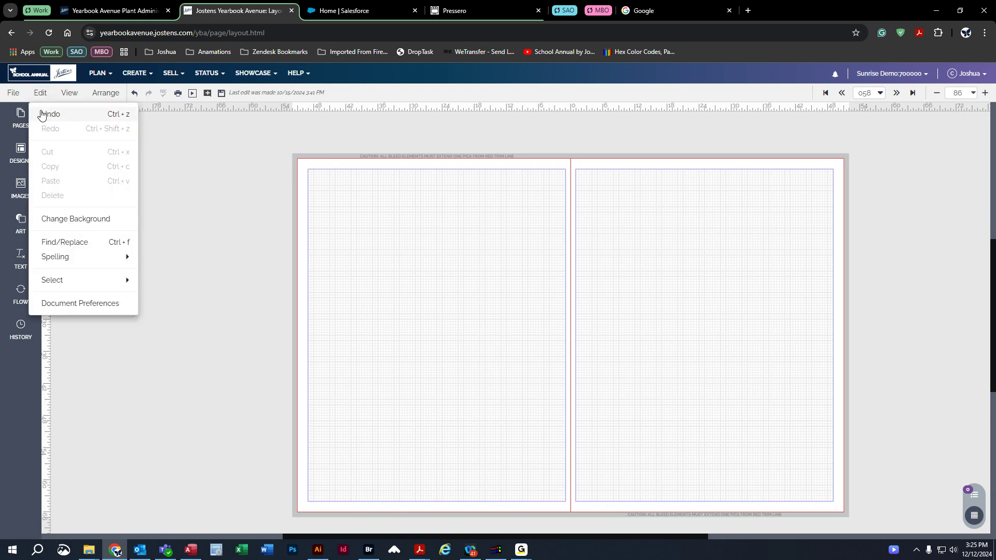
click(77, 220)
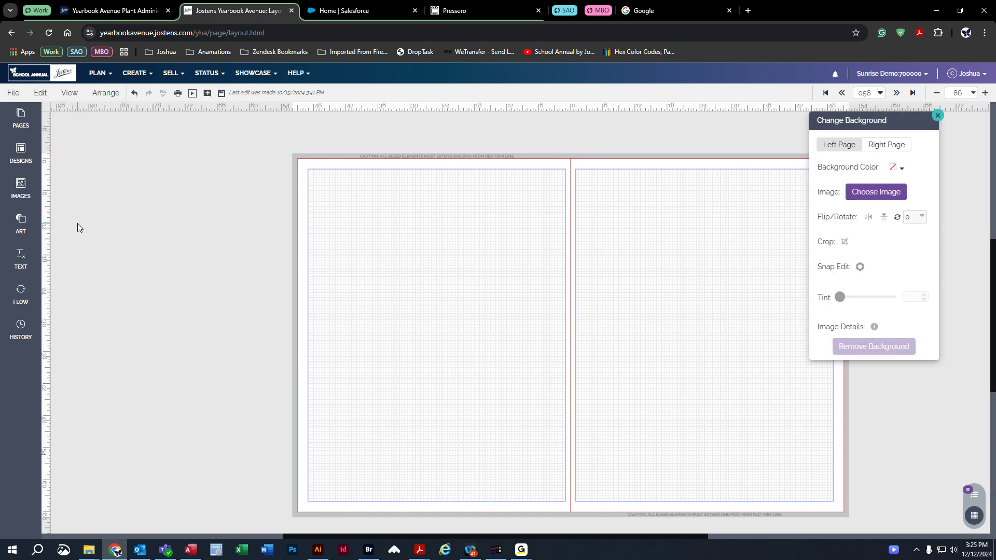
drag(853, 127, 164, 153)
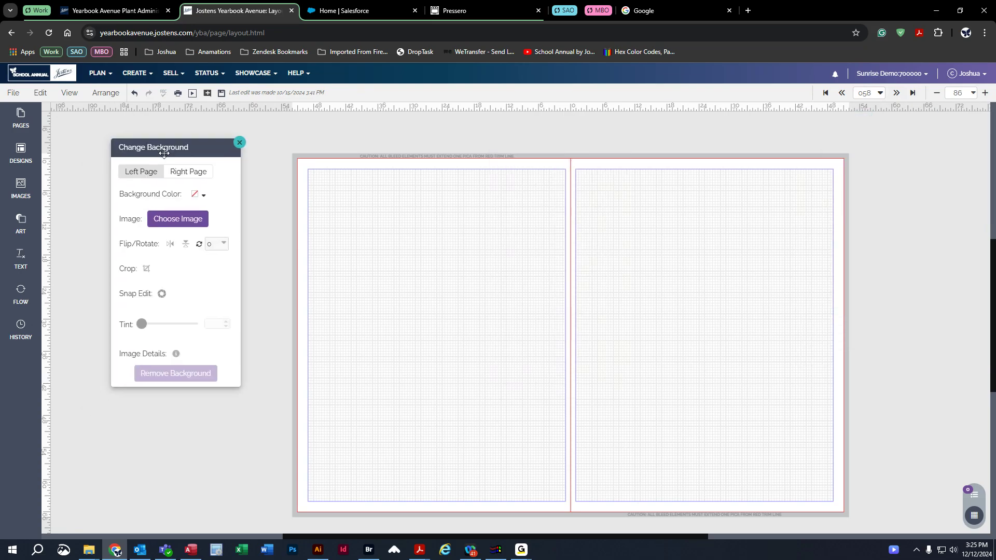
- Reopen the Change Background settings and move the dialog into the empty area beside the spread
click(239, 143)
right_click(185, 169)
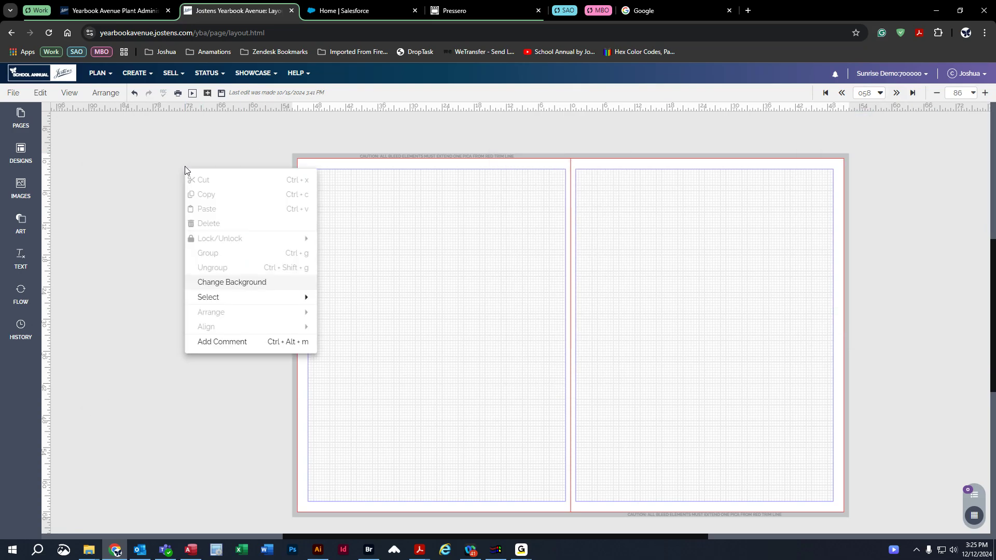
click(239, 284)
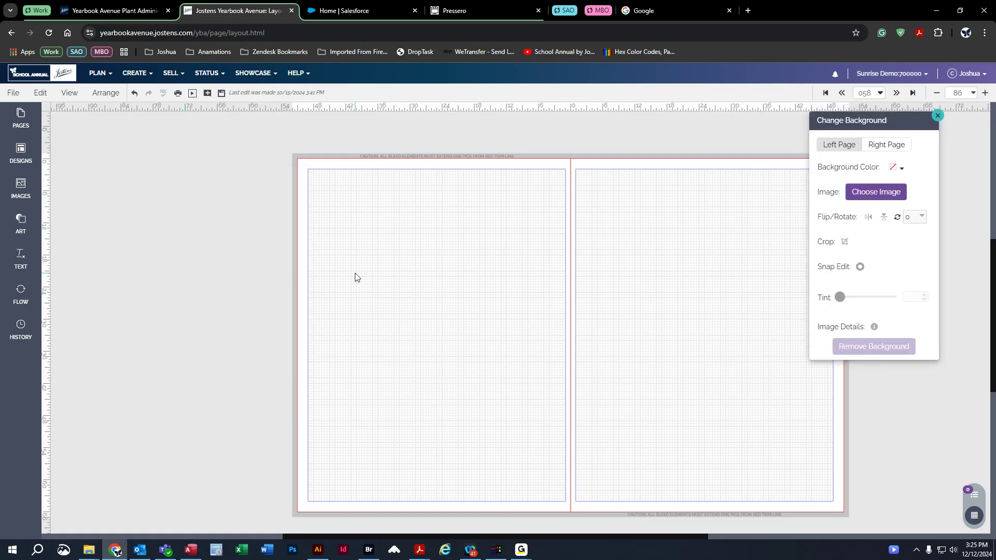
drag(886, 122, 210, 153)
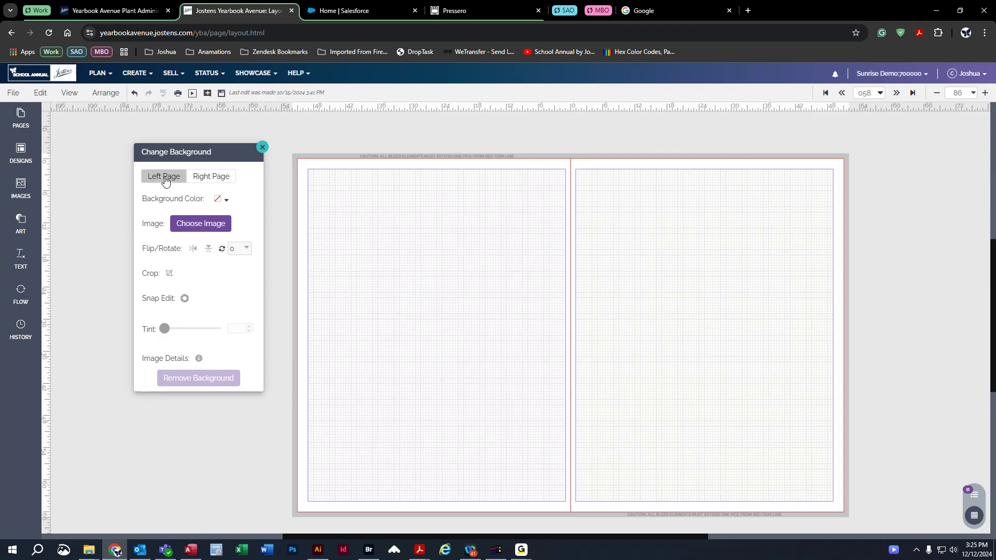
click(200, 179)
click(180, 175)
click(205, 176)
click(177, 177)
click(189, 178)
click(158, 176)
right_click(159, 173)
click(151, 179)
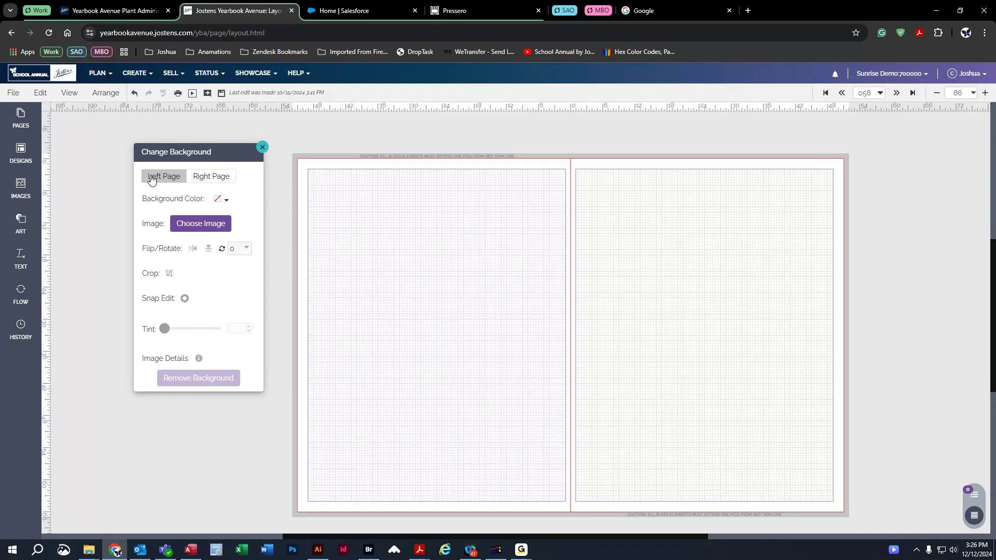
- Try the dark green Shocking swatch as the left page's background color, and settle on muted red
click(225, 200)
drag(232, 281, 212, 345)
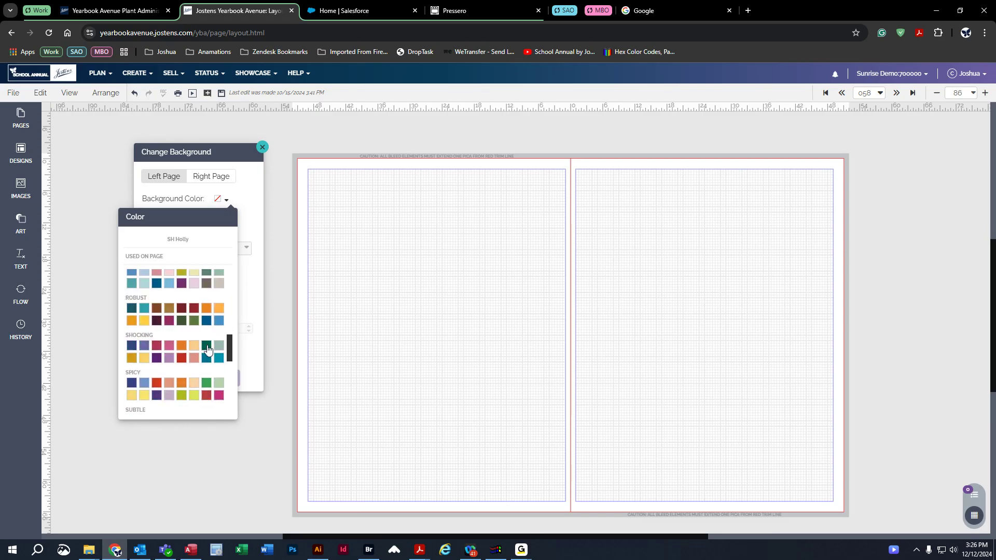
click(210, 345)
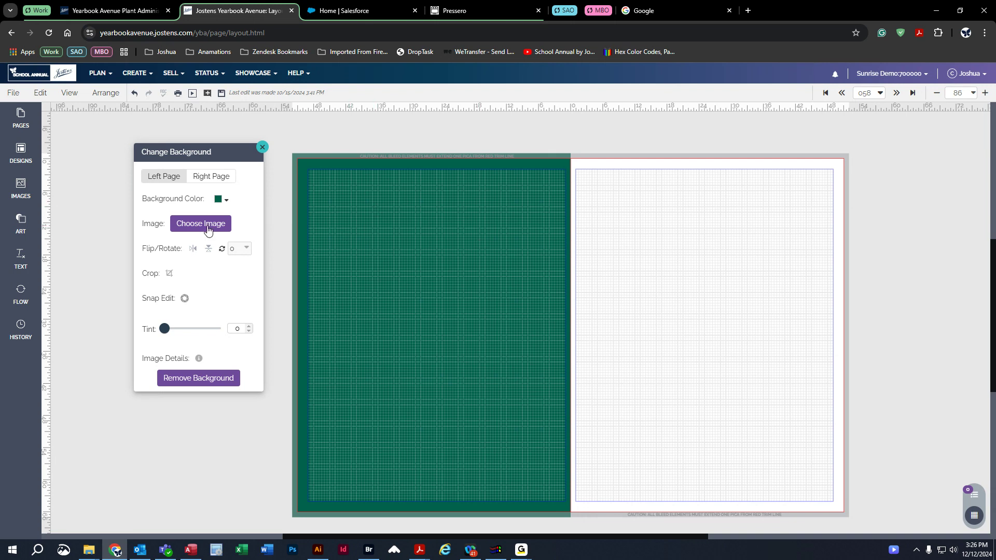
click(226, 200)
click(167, 340)
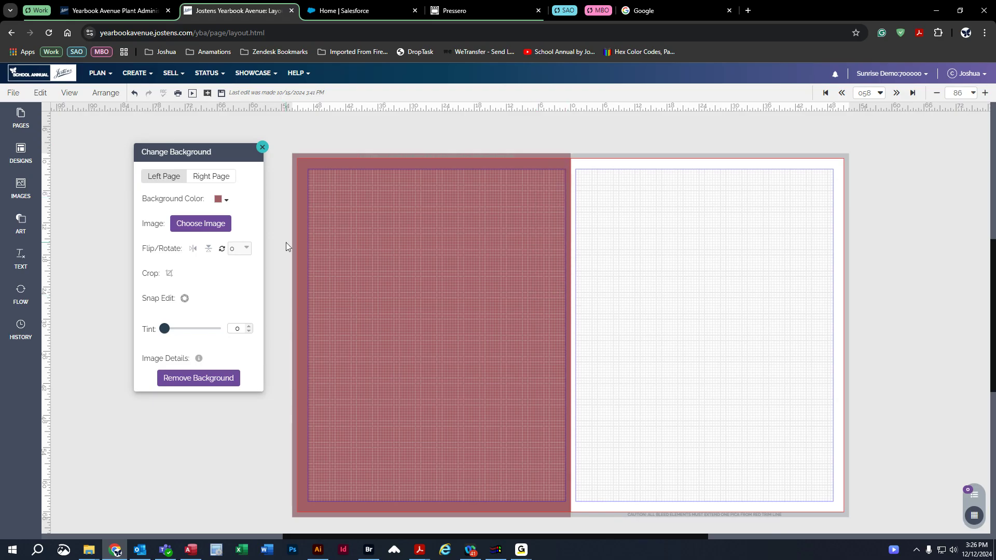
drag(404, 203, 422, 306)
click(36, 203)
click(27, 227)
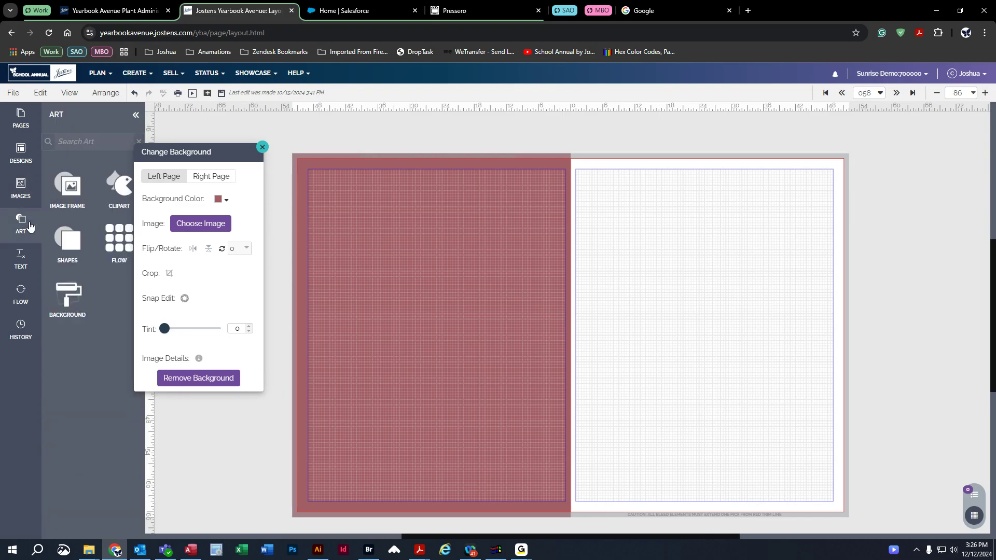
click(21, 188)
click(62, 172)
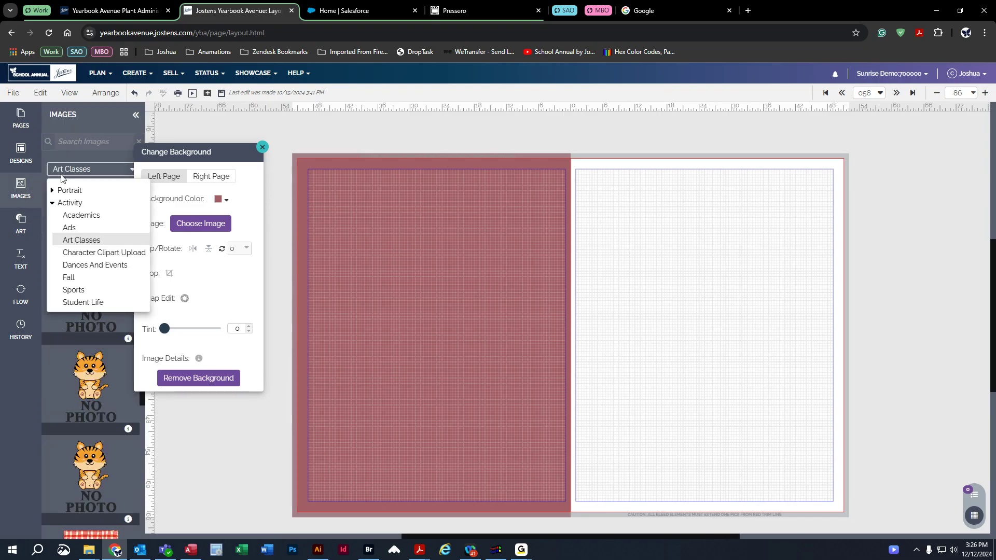
- Try filling the right page with the dark speckled Hollywood clipart, and replace it with the purple star clipart
click(21, 224)
mouse_move(109, 259)
mouse_down()
mouse_move(578, 262)
mouse_move(415, 278)
mouse_move(102, 258)
mouse_up()
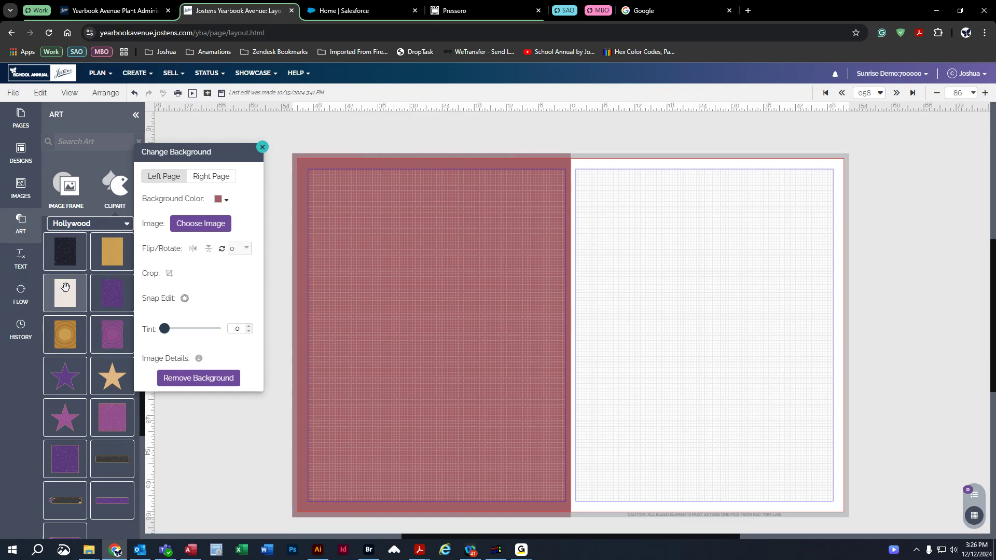
drag(65, 251, 678, 270)
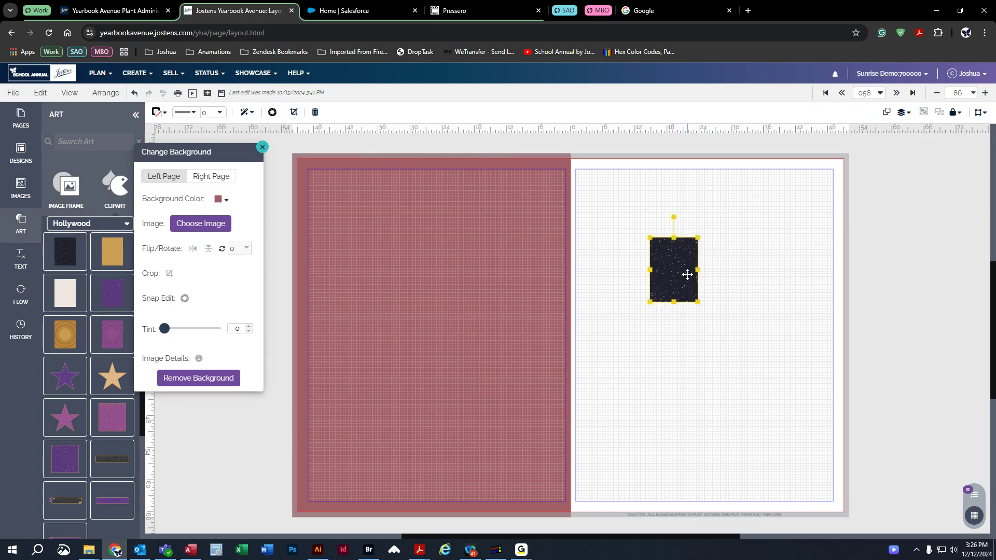
drag(691, 275, 843, 191)
drag(802, 218, 541, 495)
drag(665, 429, 654, 430)
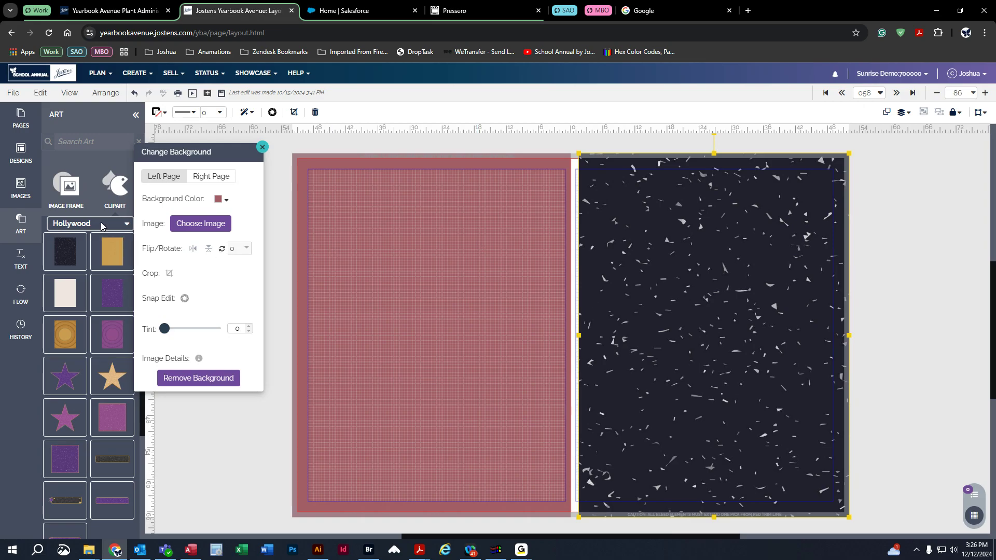
drag(65, 376, 652, 384)
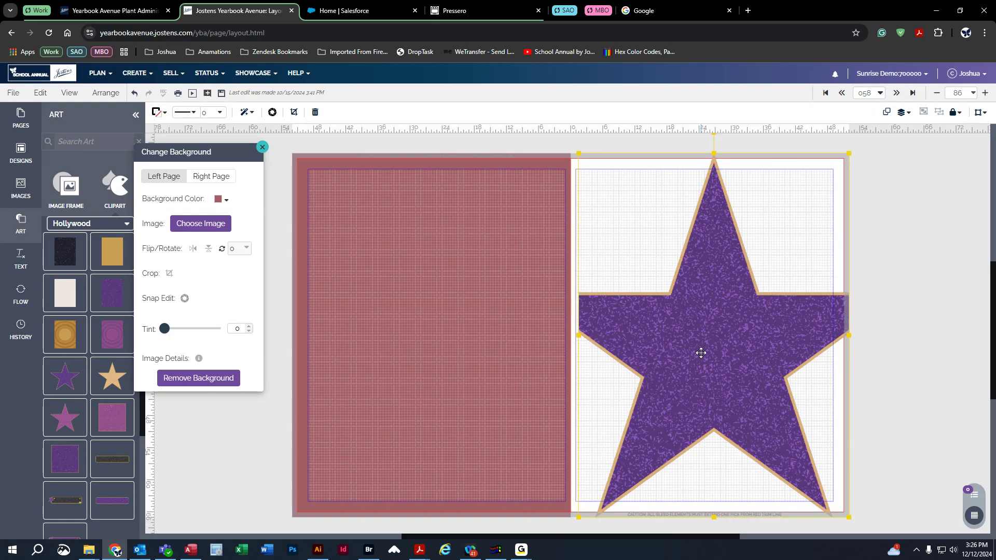
- Place a square image frame near the top of the right page, and delete it together with the star clipart
click(65, 187)
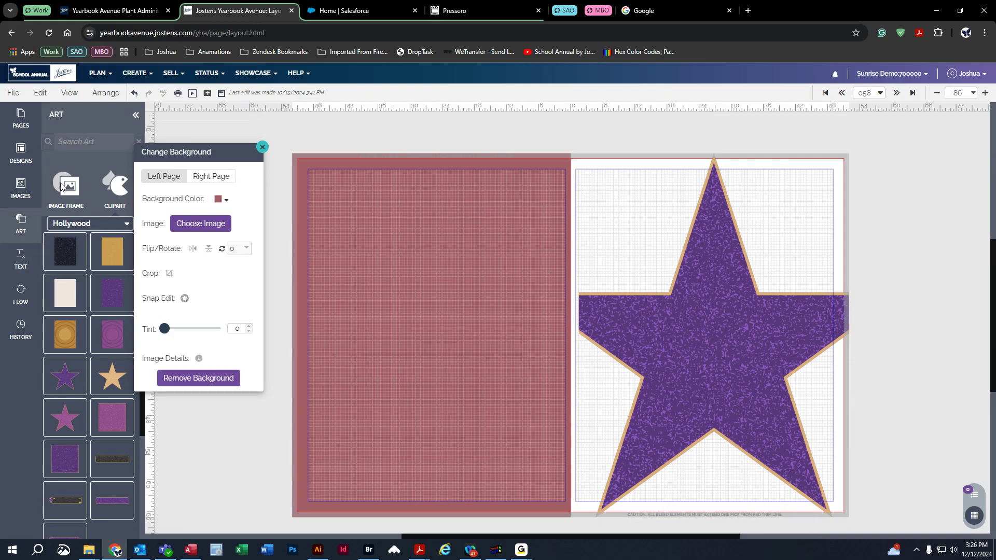
drag(66, 237, 624, 232)
click(486, 244)
click(627, 237)
click(615, 197)
drag(544, 128, 577, 109)
drag(562, 141, 626, 204)
drag(698, 313, 663, 264)
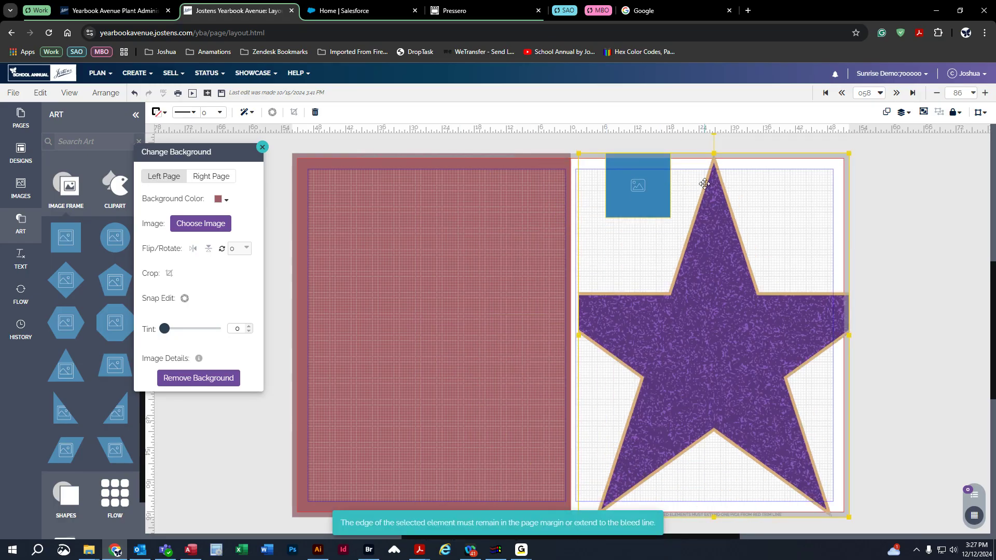
key(Delete)
right_click(562, 209)
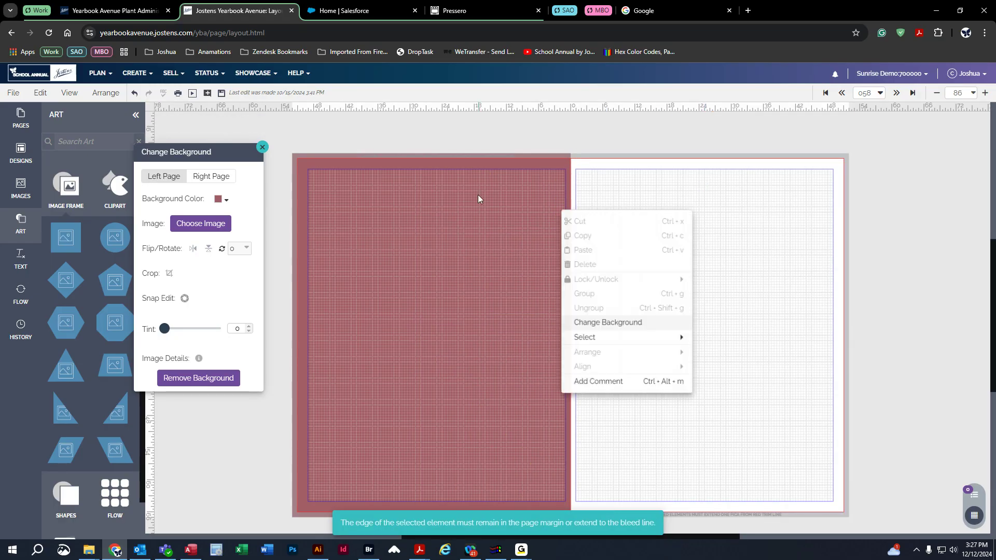
- Close the art library and switch the background settings to the right page
drag(179, 152, 147, 158)
click(22, 221)
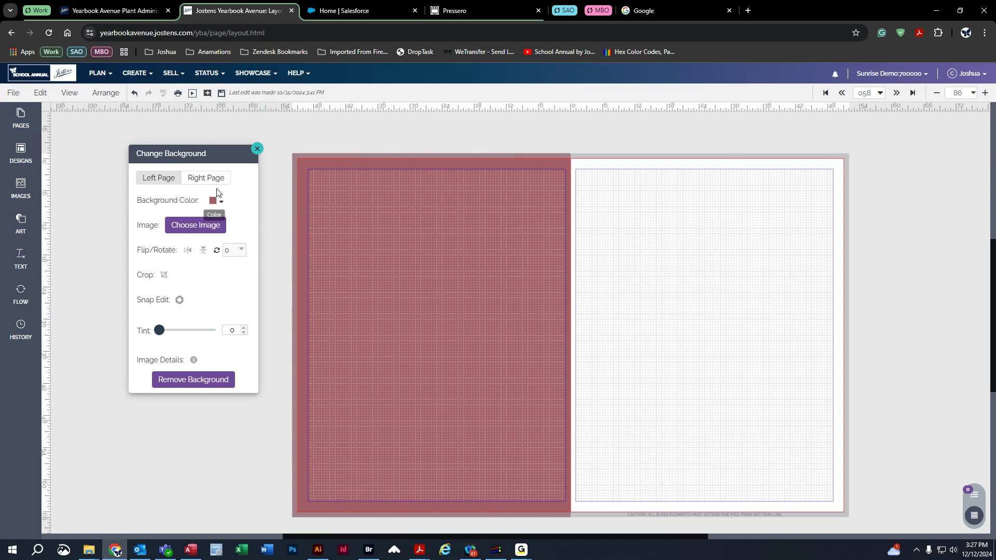
click(207, 179)
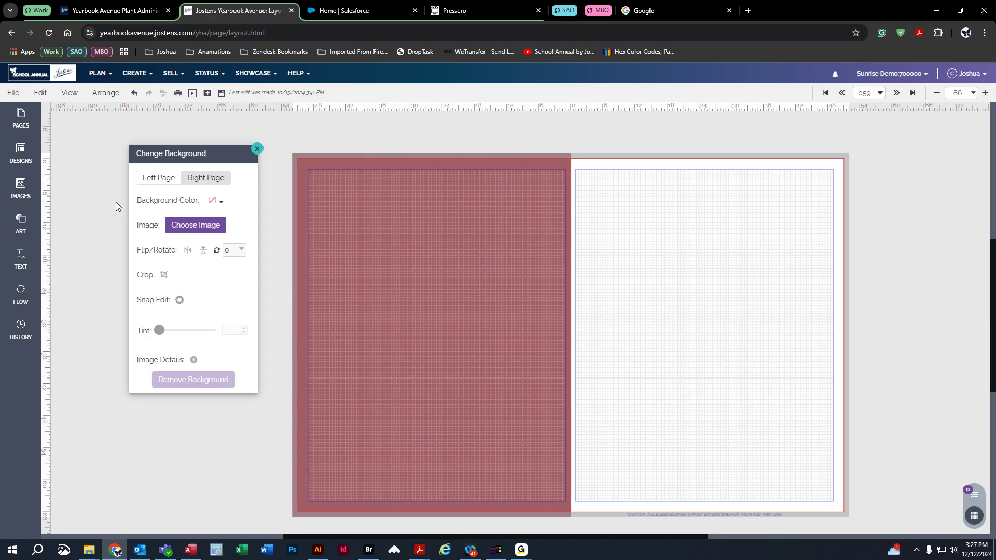
- Set BK00084.jpg from All Backgrounds as the right page's background image
click(196, 227)
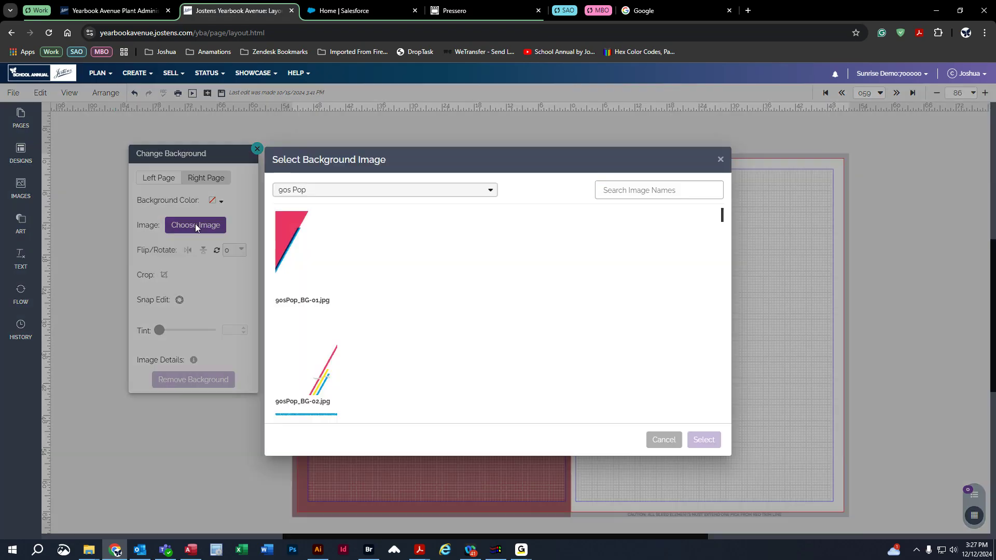
click(489, 190)
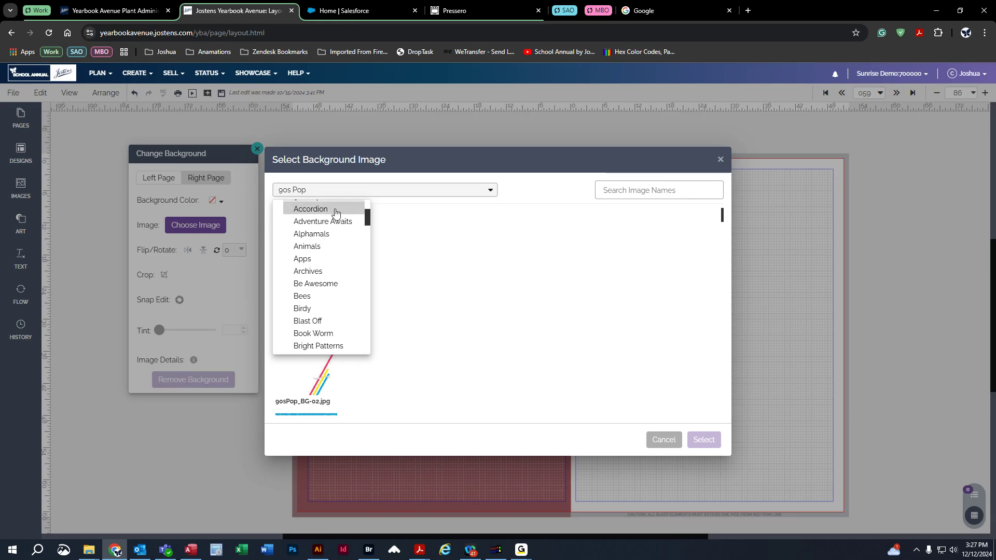
drag(367, 217, 366, 201)
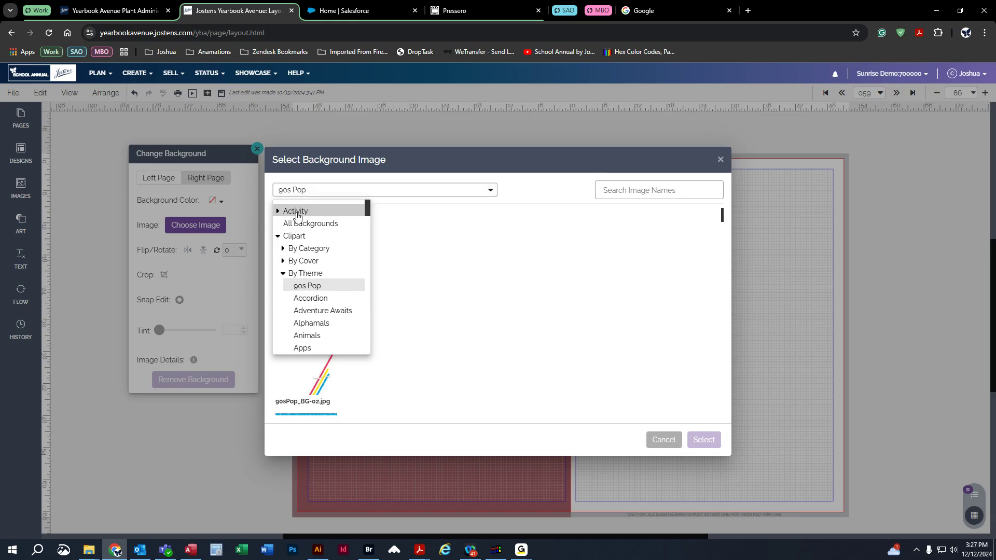
click(283, 274)
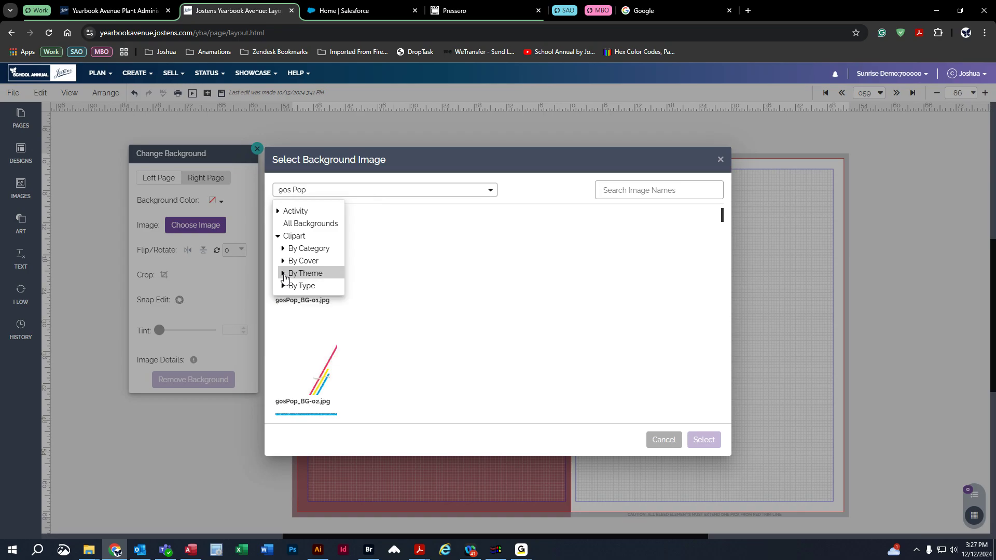
click(279, 212)
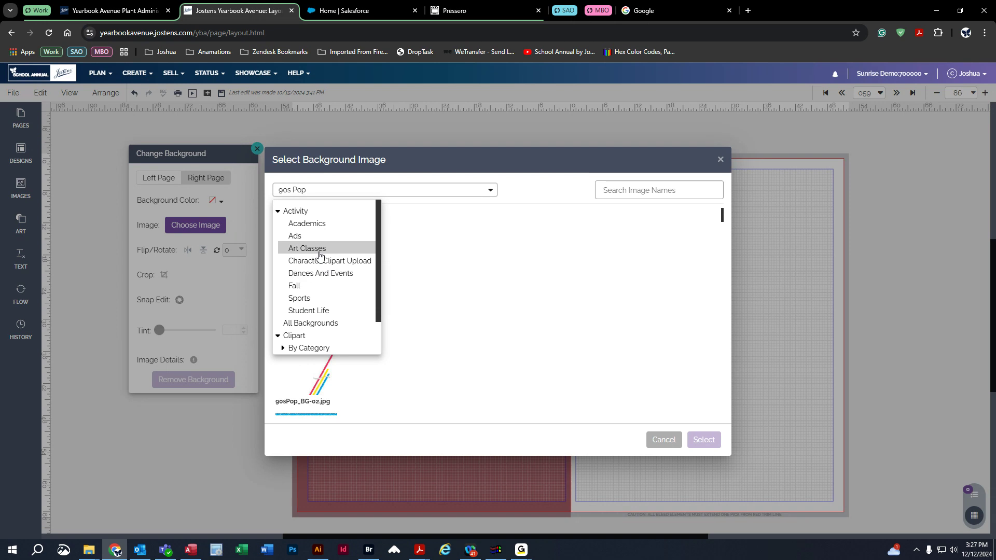
click(278, 212)
click(301, 224)
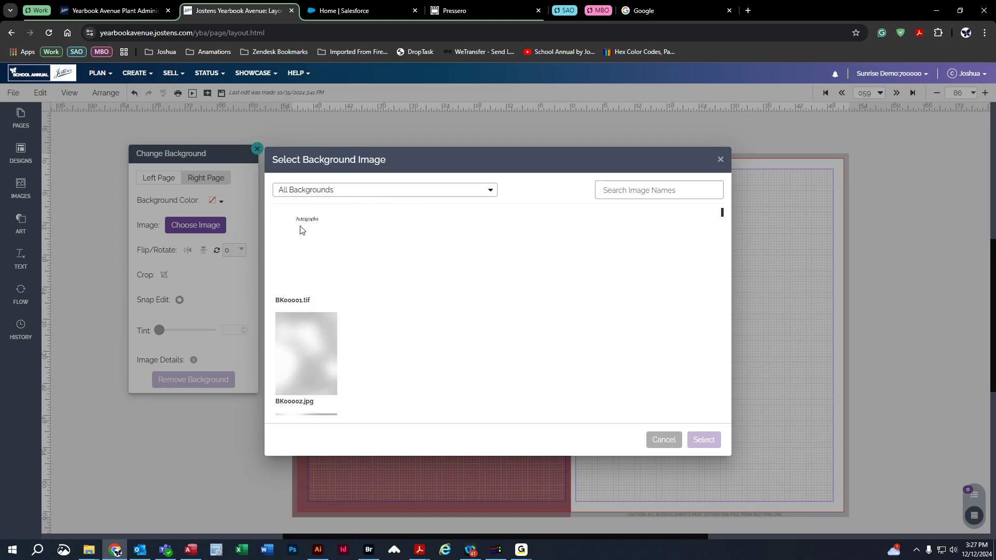
drag(722, 213, 723, 241)
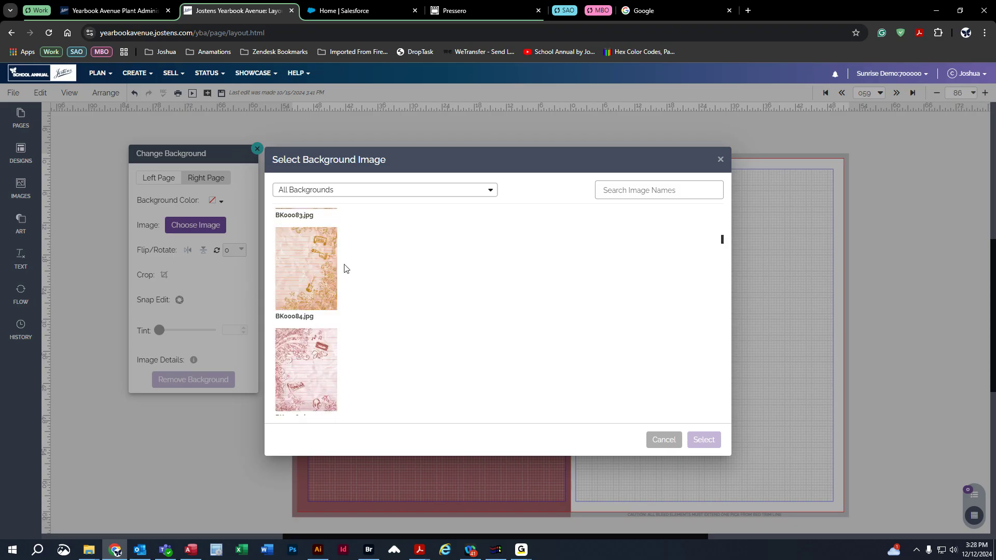
click(308, 265)
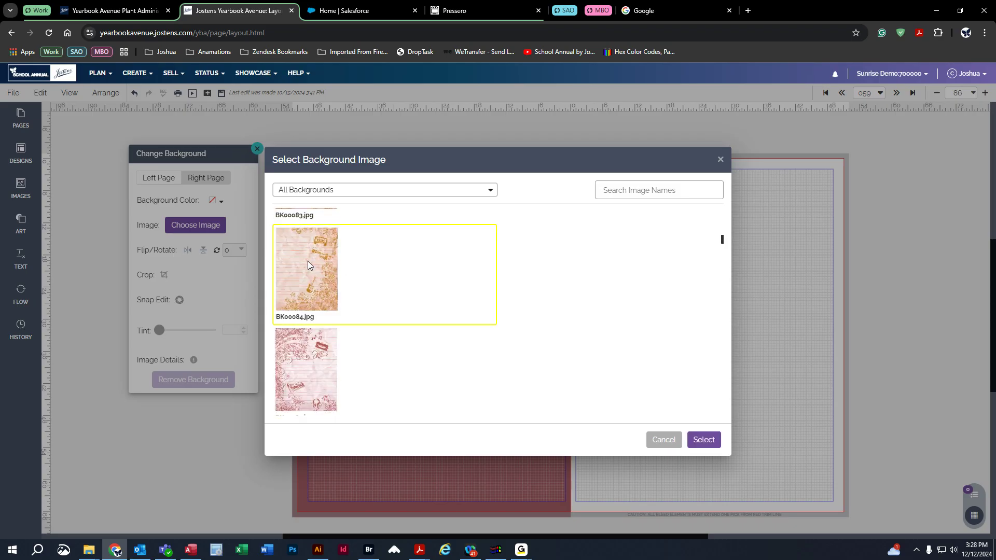
click(706, 440)
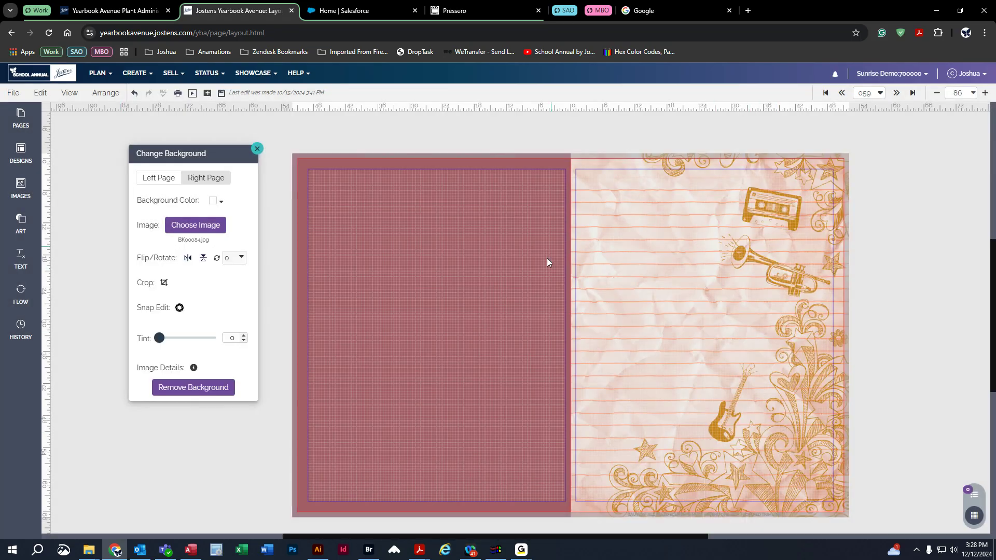
- Replace the right page's background image with the green Blocks_BG-04.jpg from the Blocks clipart listed by cover
click(179, 226)
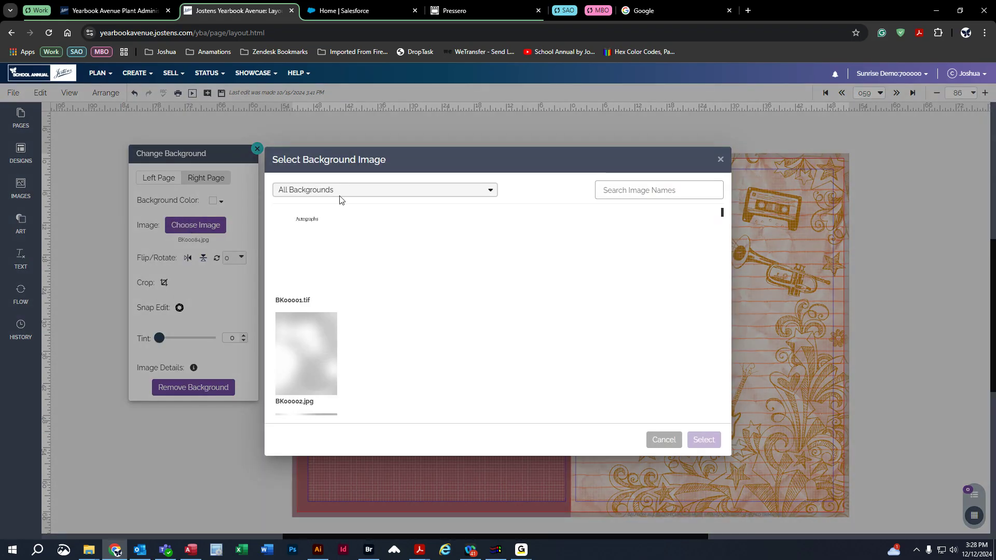
click(340, 193)
click(280, 238)
click(287, 161)
click(277, 207)
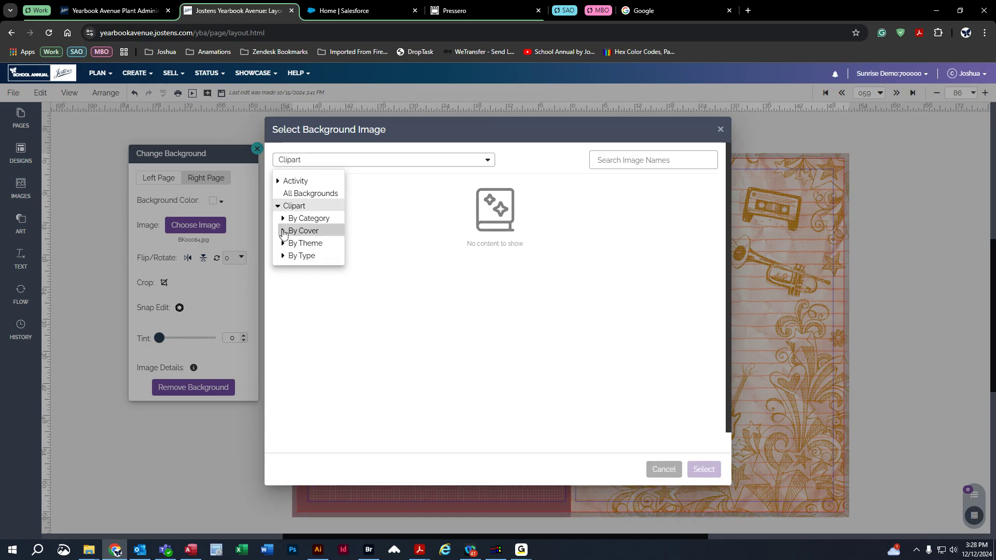
click(283, 231)
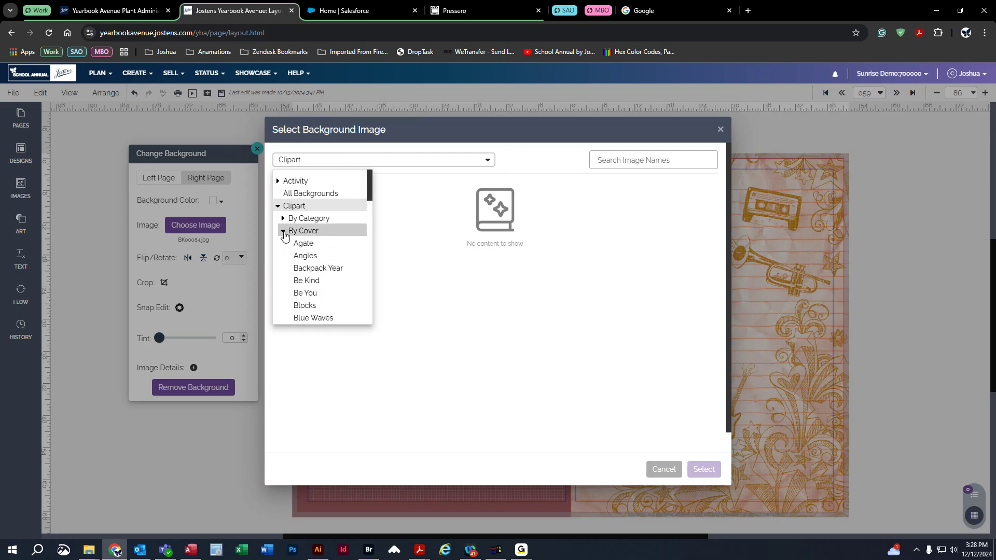
click(322, 306)
scroll(325, 309, down, 7)
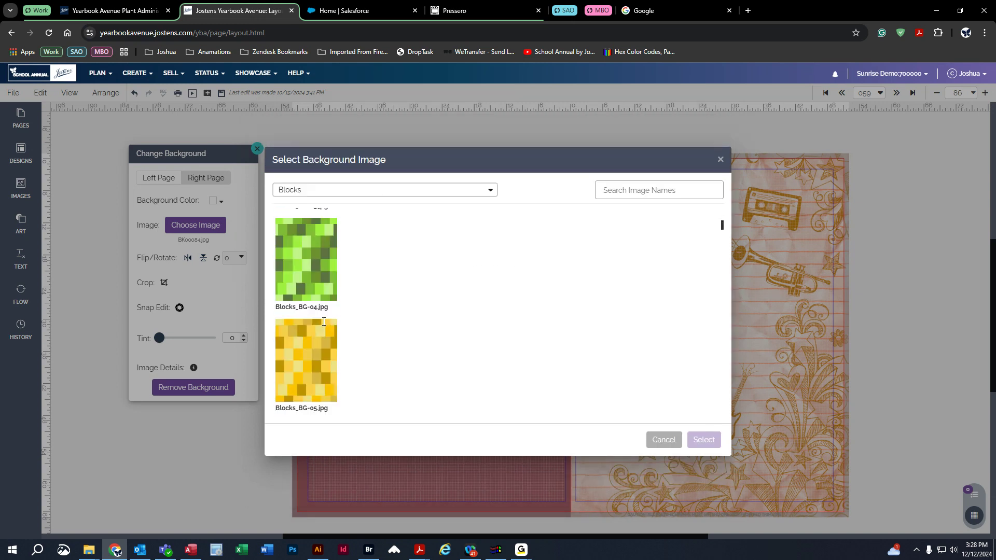
scroll(310, 340, up, 4)
click(311, 382)
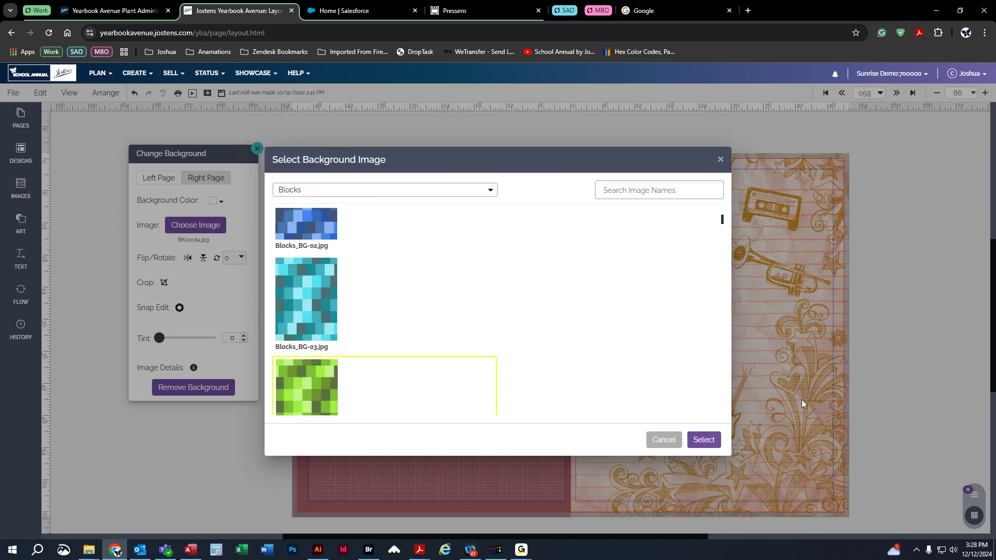
click(704, 440)
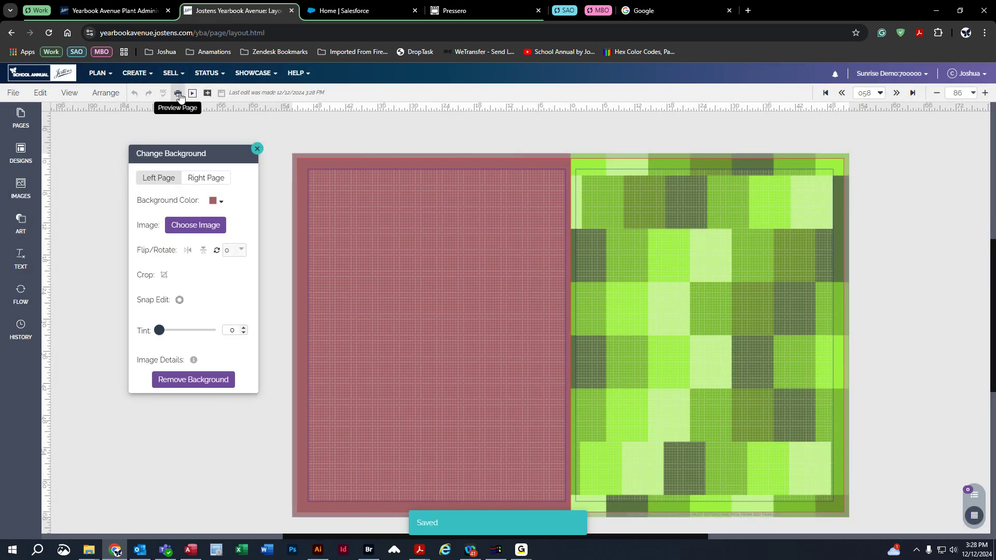
- Generate the PDF preview of the spread and examine the backgrounds on both pages
click(178, 93)
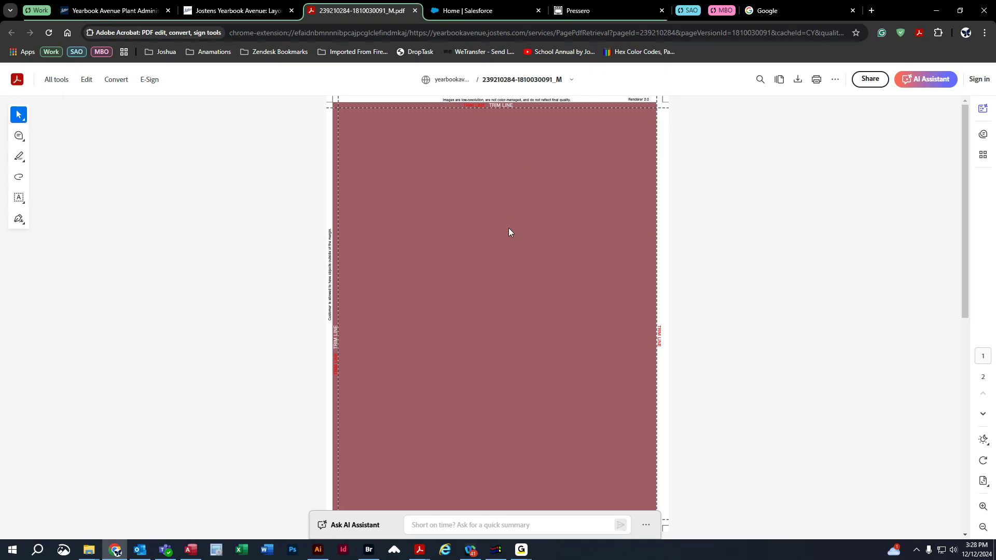
scroll(280, 230, down, 10)
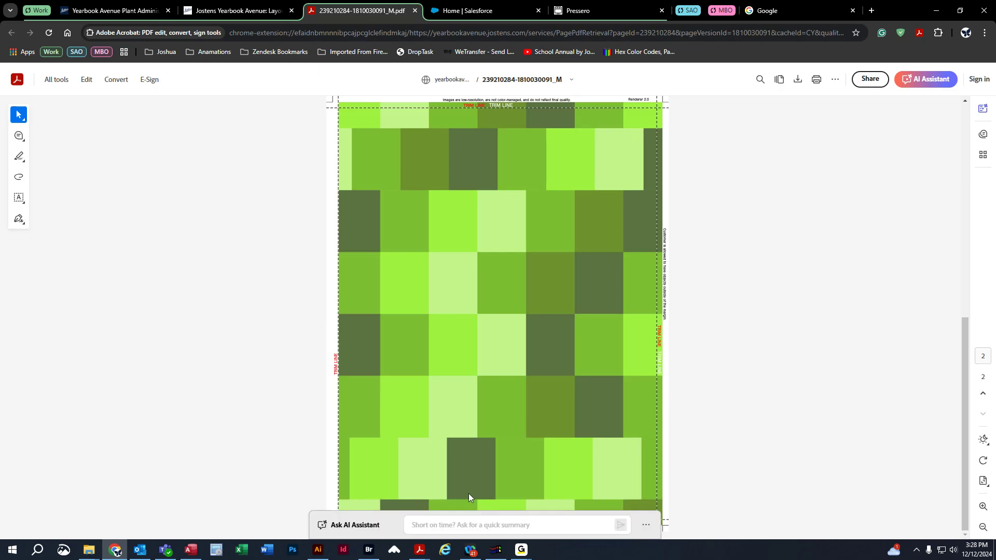
- Return to the first page of the PDF preview and close the preview
scroll(352, 412, up, 10)
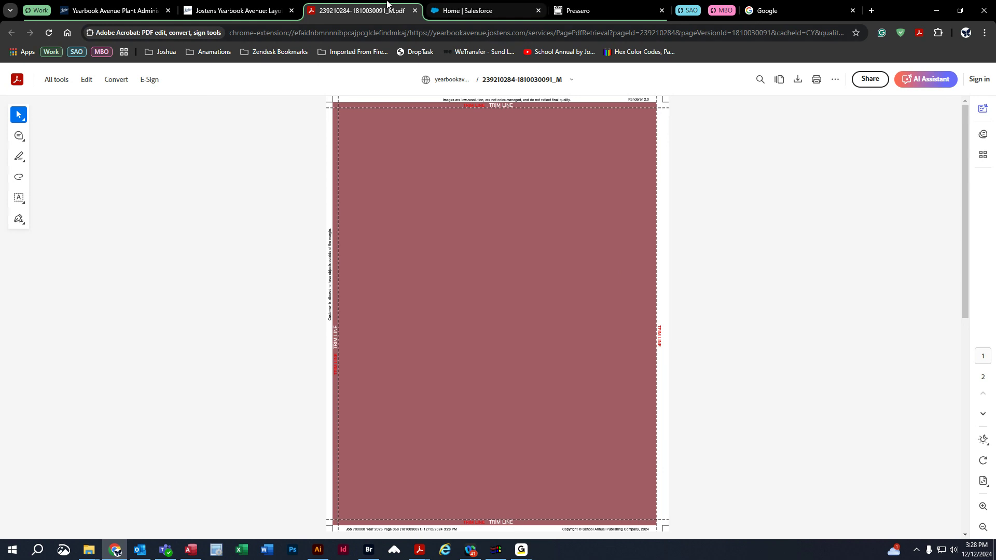
click(414, 10)
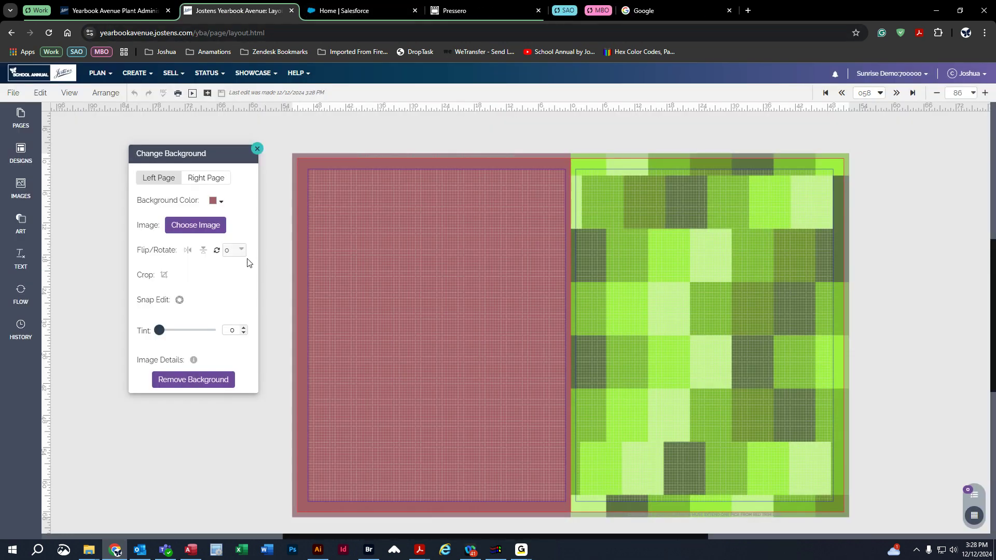
- Set Blocks_CA-01.tif from the Blocks collection as the left page's background image
click(196, 218)
scroll(373, 282, down, 4)
scroll(357, 302, down, 6)
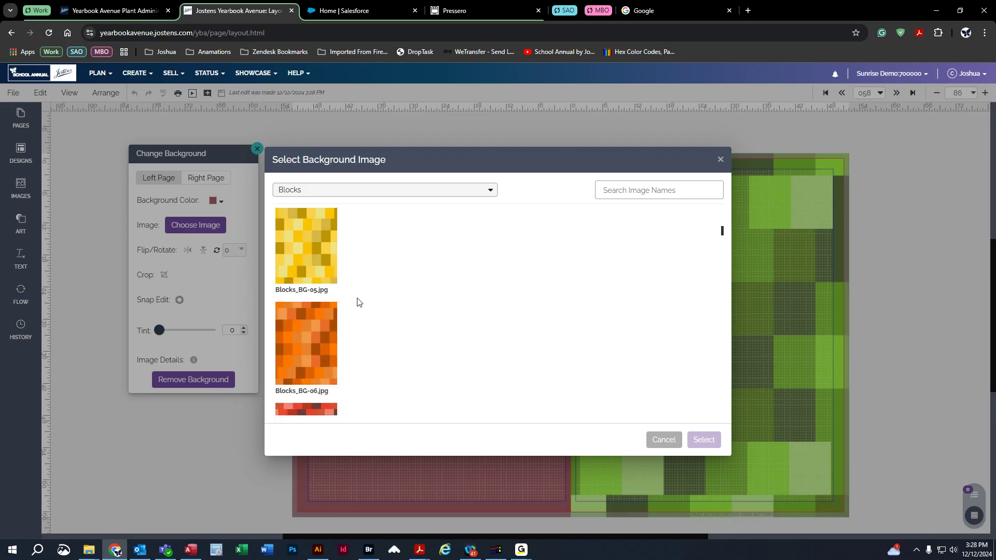
scroll(357, 303, down, 2)
scroll(356, 305, up, 3)
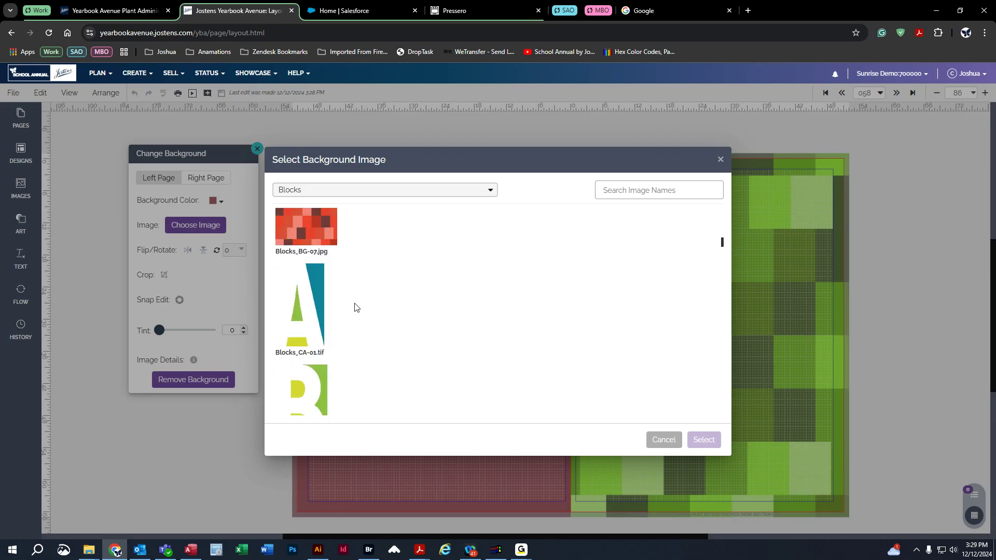
click(300, 335)
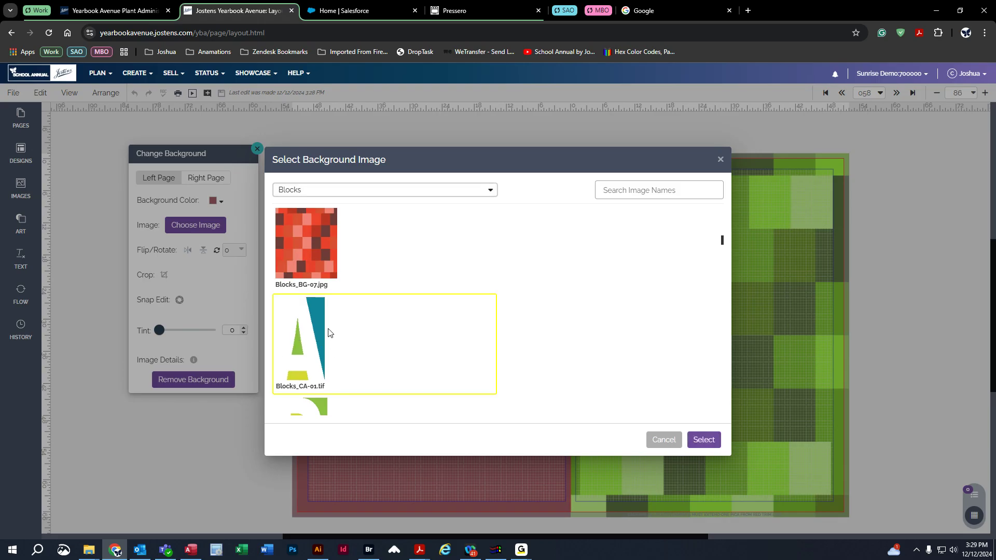
click(703, 440)
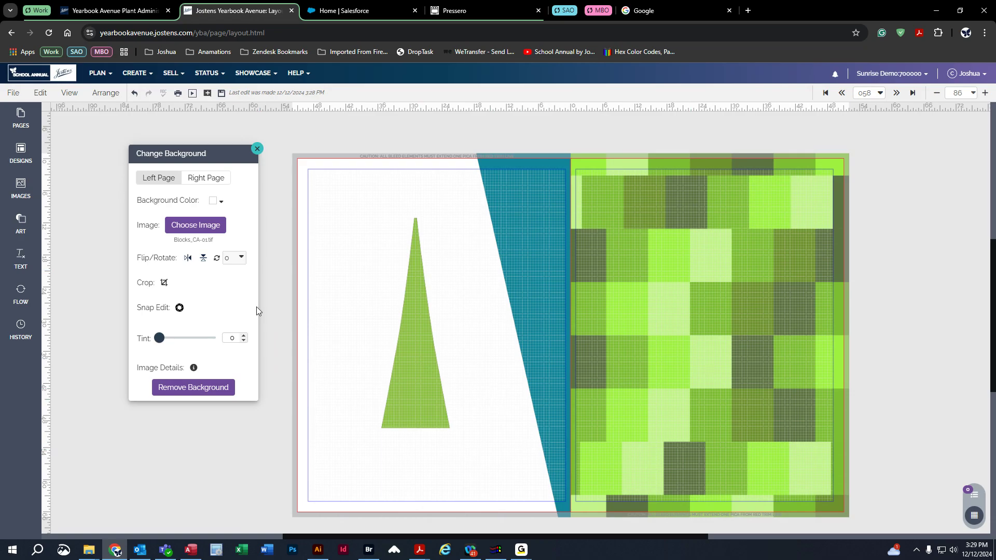
- Replace the left page's background image with ColorValues_CA-06.tif from the Color Values collection
click(177, 227)
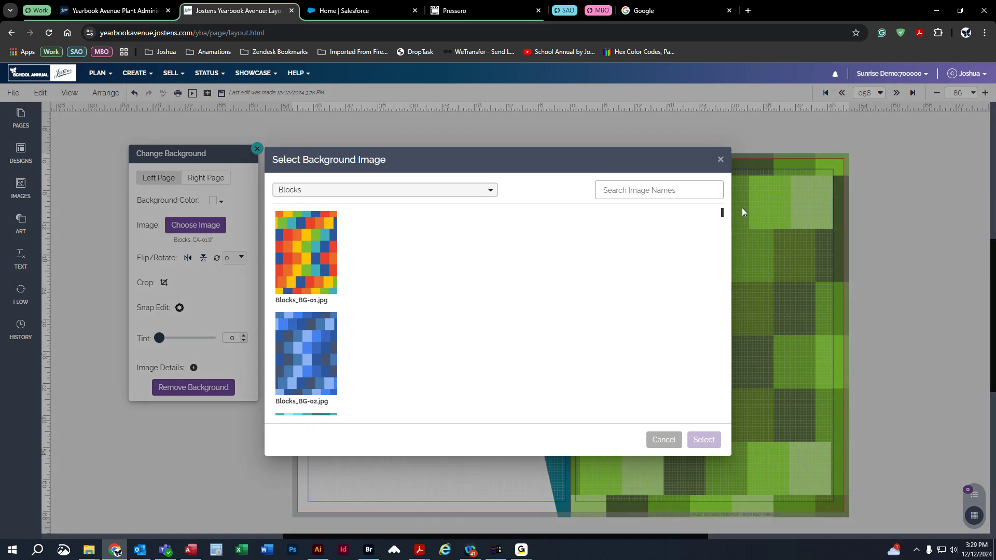
drag(722, 212, 721, 265)
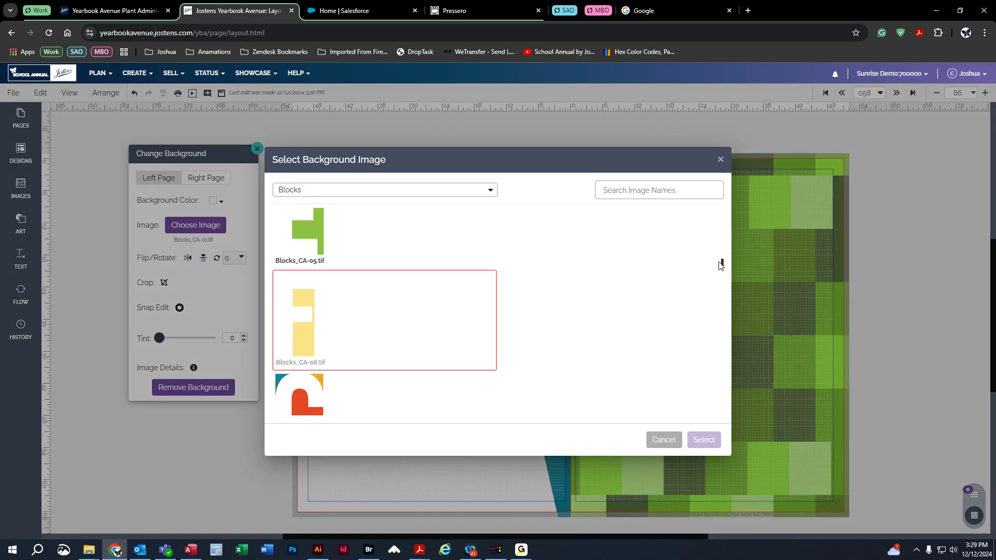
mouse_move(372, 283)
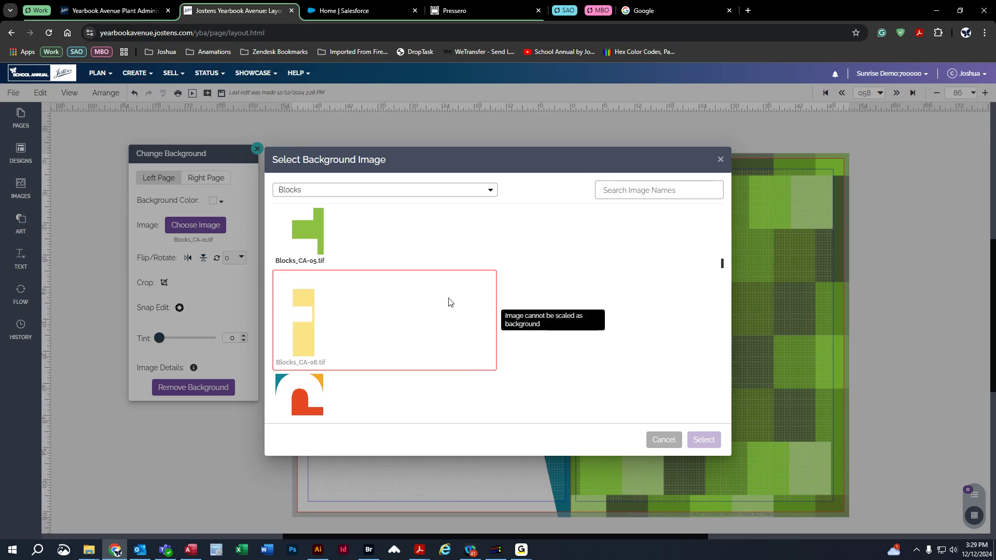
scroll(378, 343, up, 2)
click(361, 190)
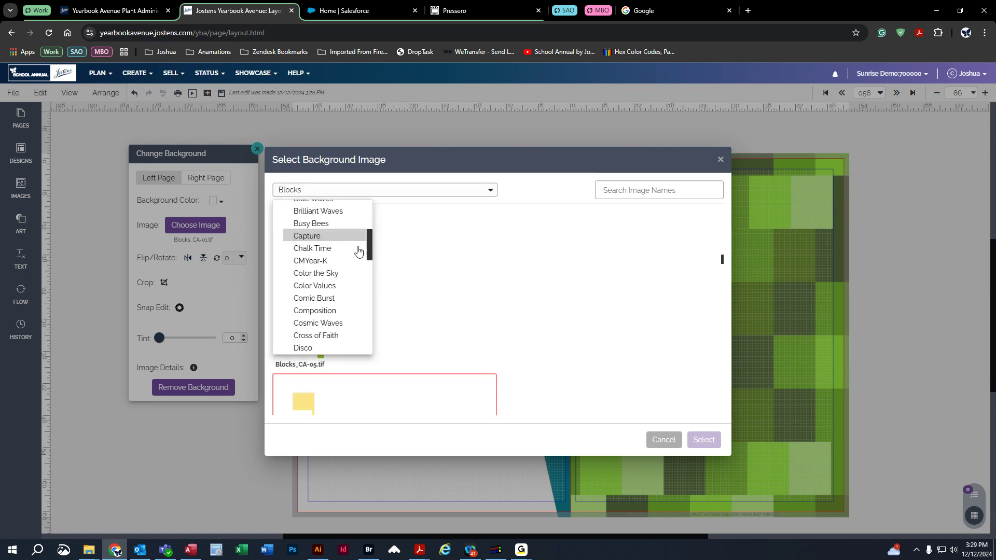
click(315, 283)
scroll(407, 280, down, 3)
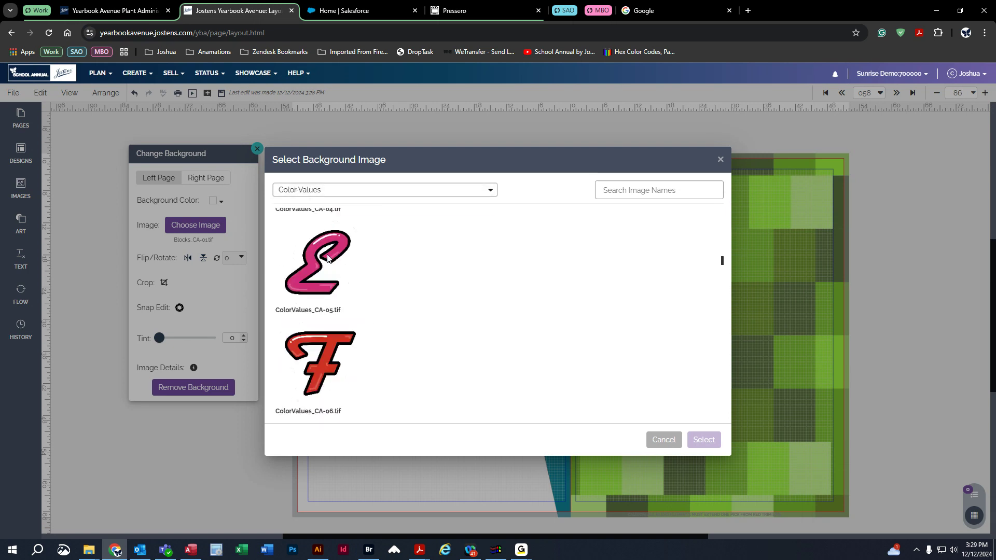
click(373, 311)
click(325, 362)
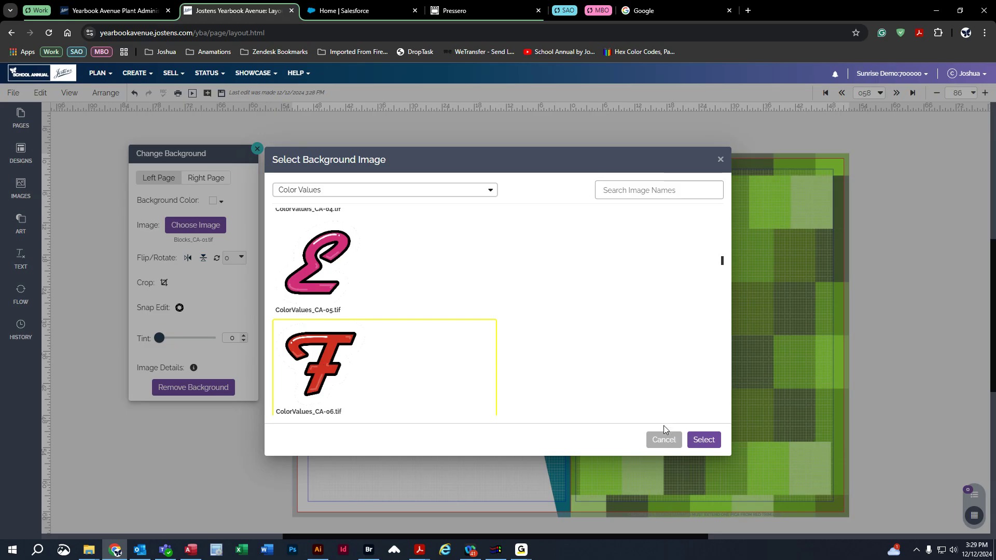
click(714, 444)
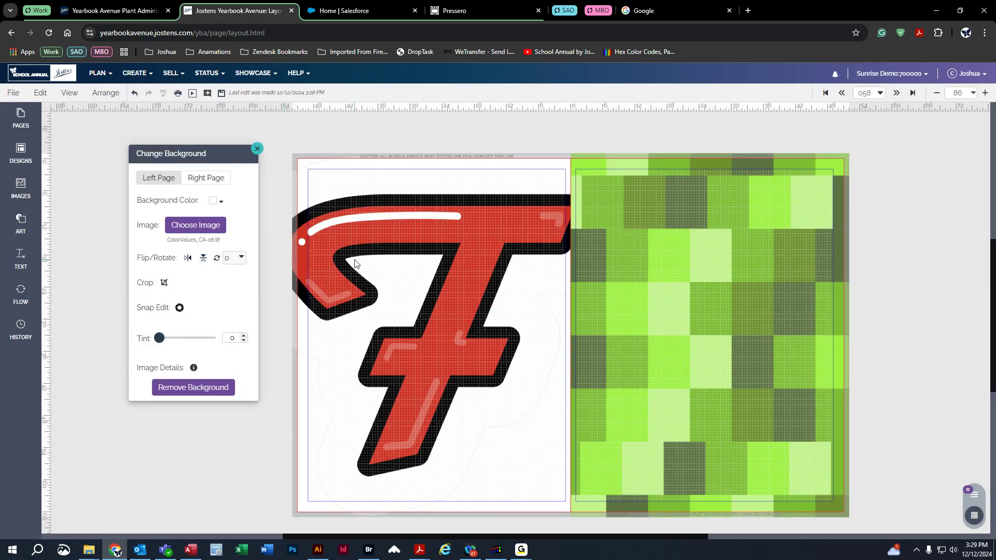
- Flip the left page's background image horizontally and vertically, and rotate it by -90 degrees
click(188, 259)
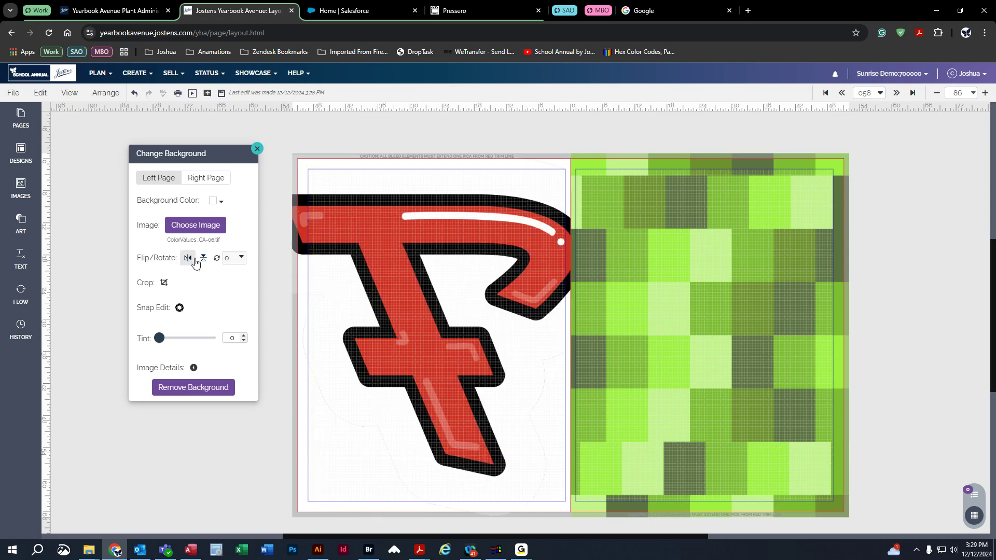
click(202, 259)
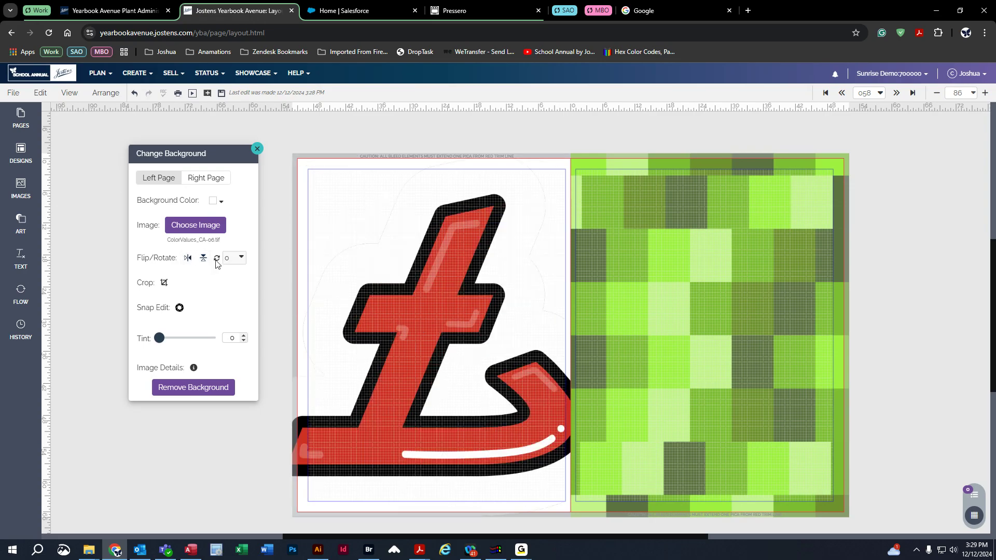
click(244, 261)
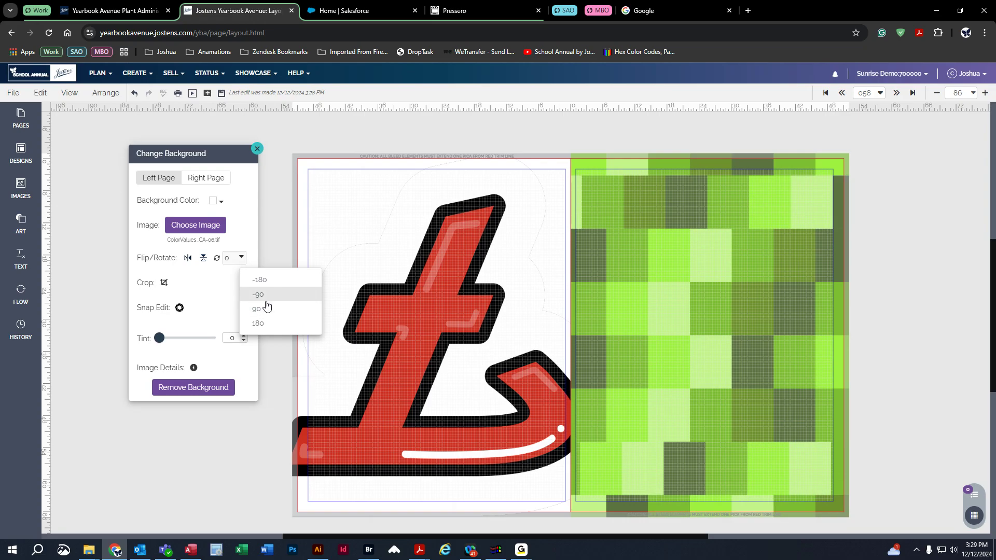
click(266, 300)
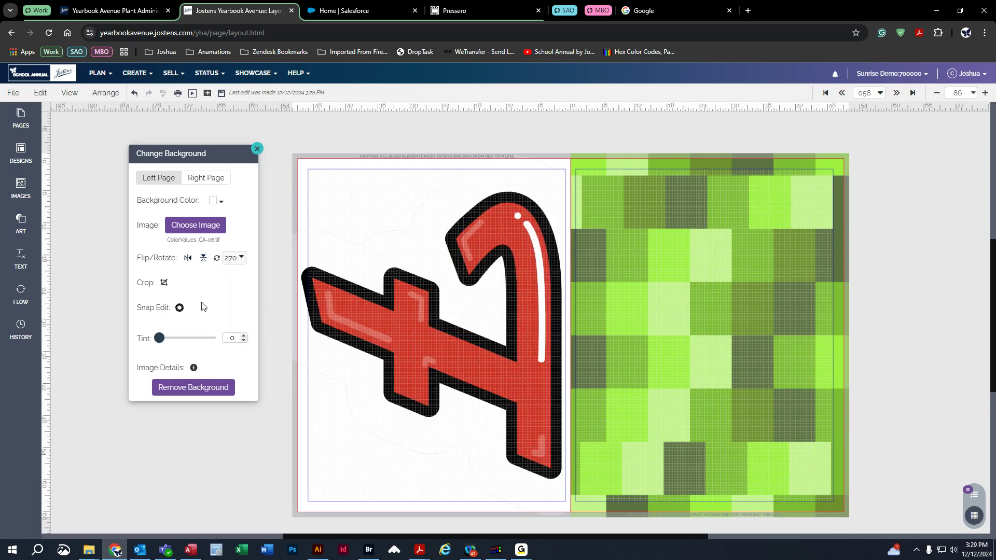
click(164, 283)
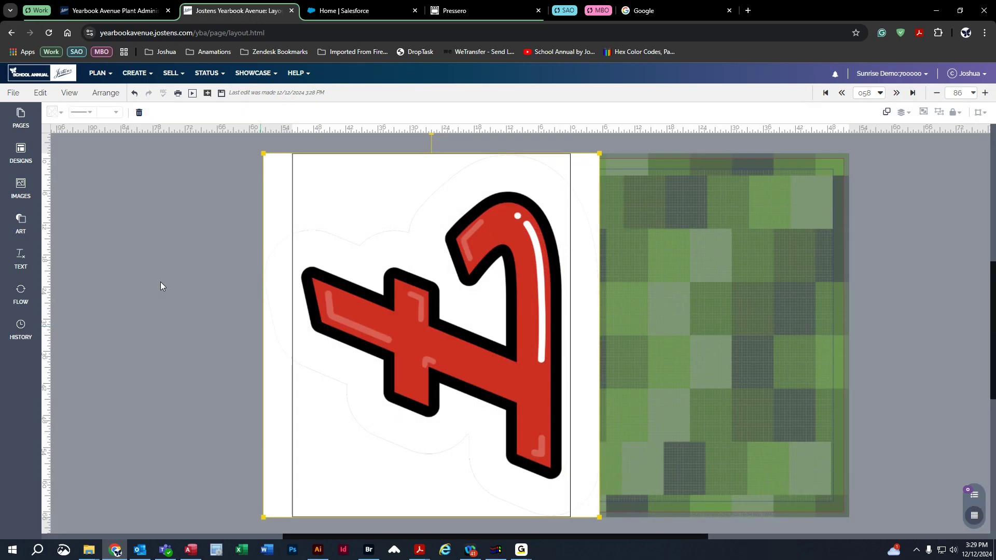
click(266, 518)
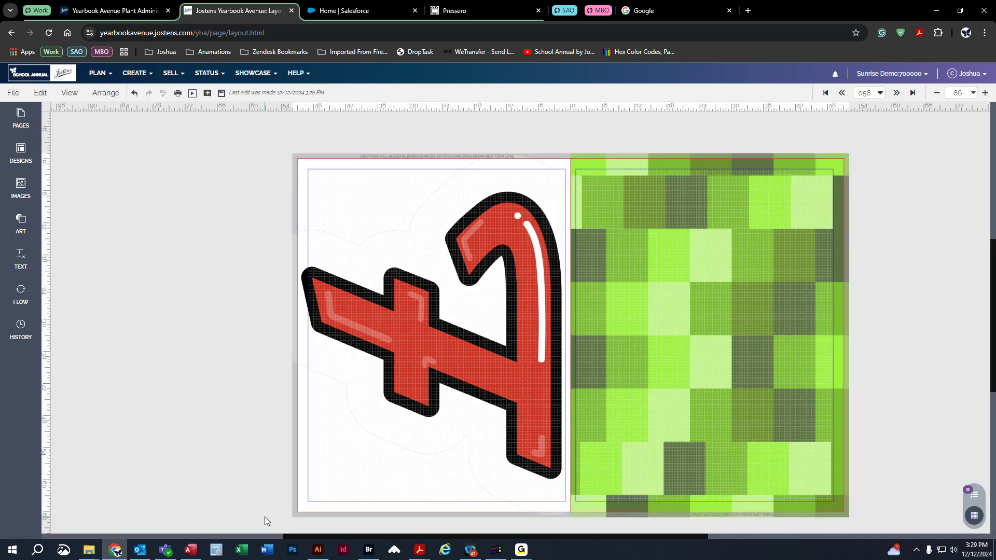
right_click(98, 172)
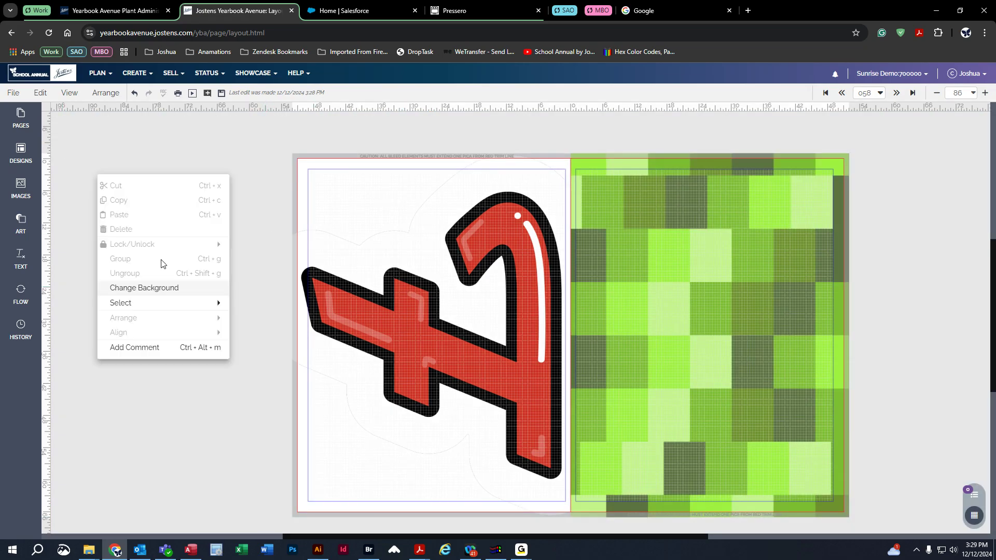
click(166, 290)
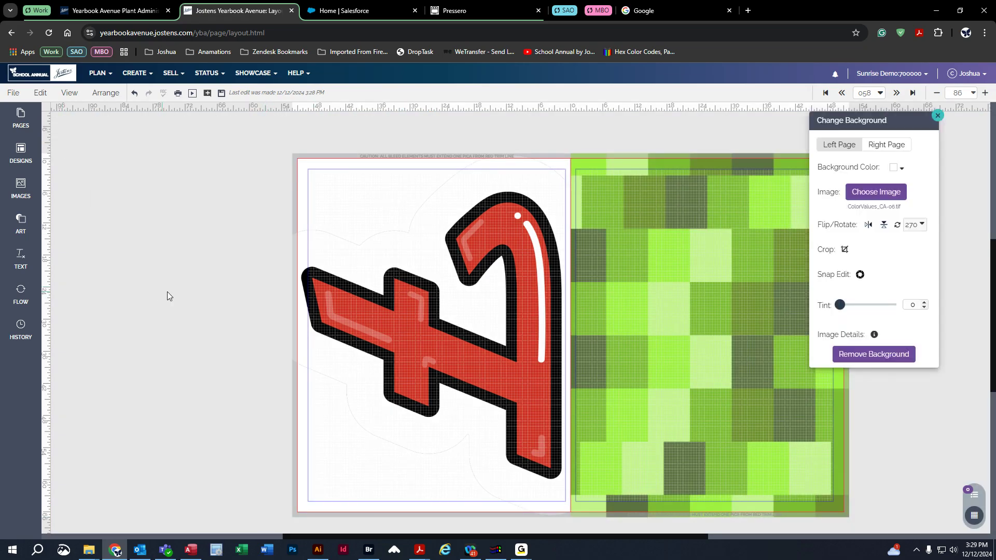
- Crop the left page's background by enlarging the letter image to its maximum size and shifting it left and down within the page frame
click(844, 249)
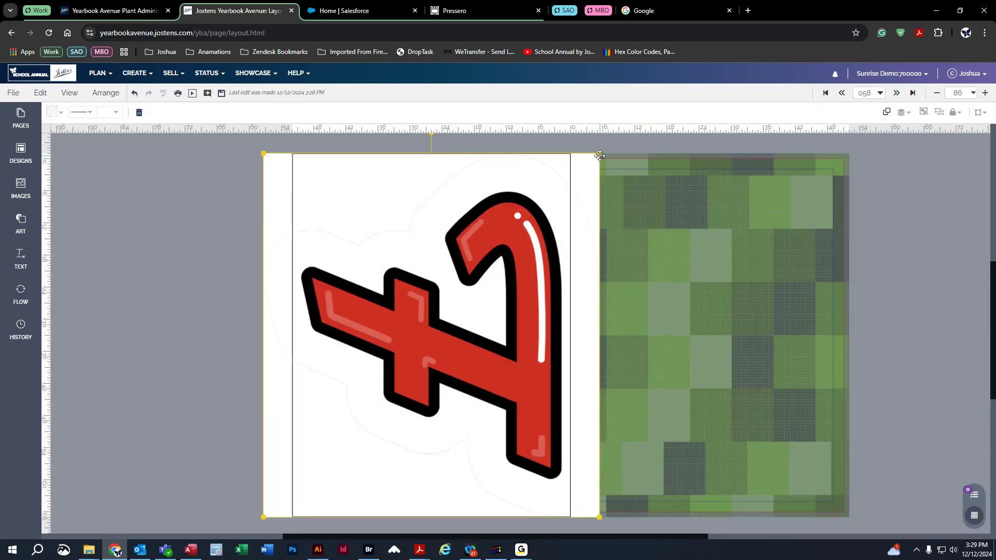
drag(599, 153, 748, 187)
scroll(201, 304, down, 2)
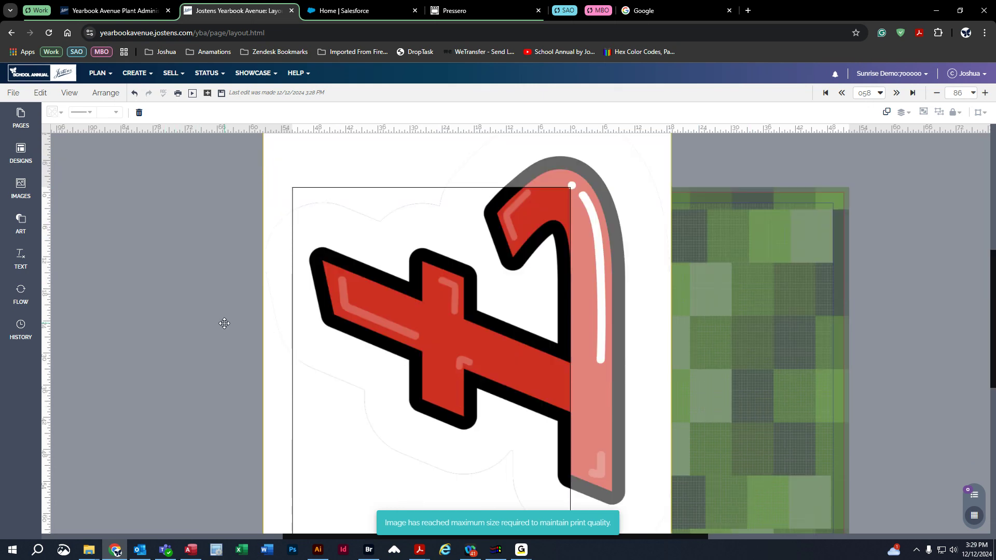
drag(463, 330, 434, 337)
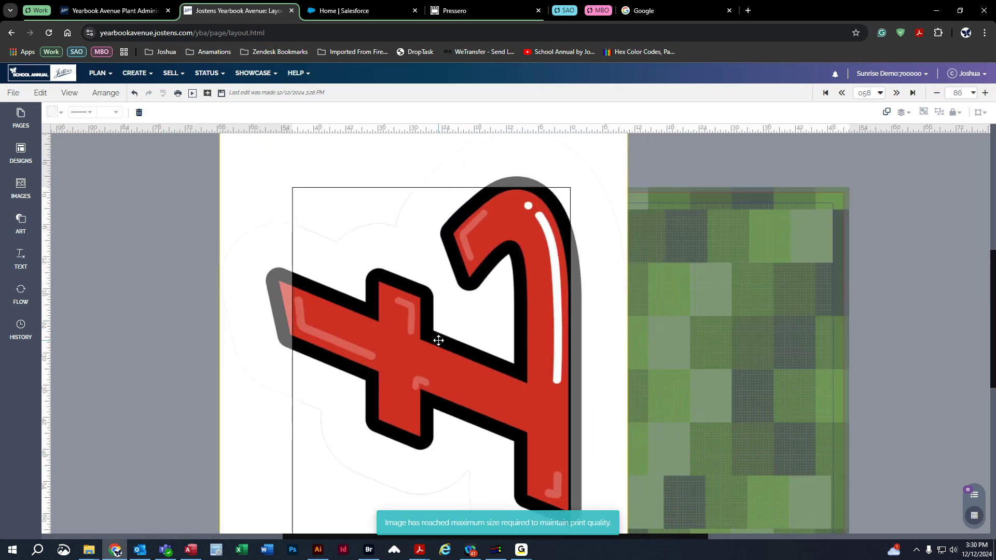
click(122, 257)
scroll(176, 269, down, 1)
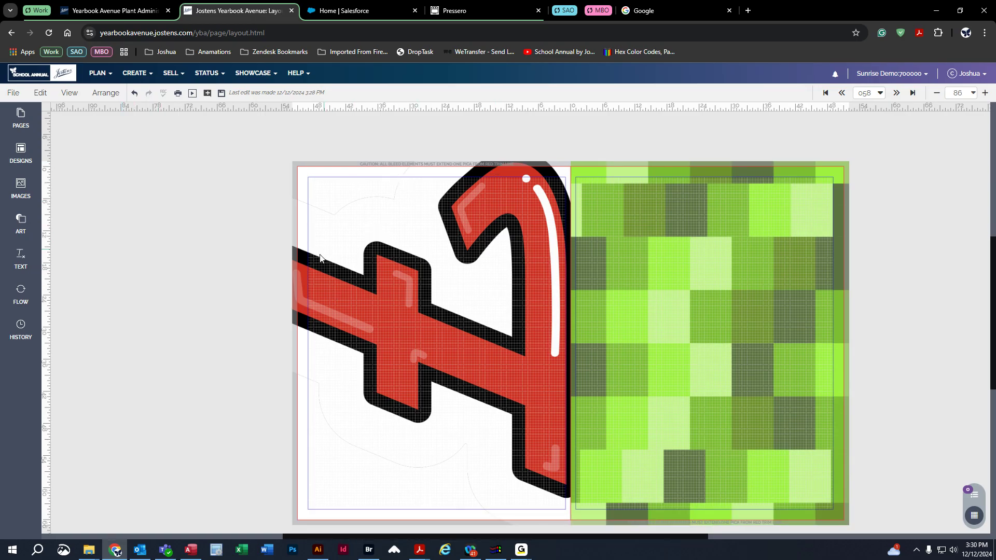
- Reopen the background settings, try a tint of 37 on the left page's image, and reset the tint to 0
right_click(228, 275)
click(296, 392)
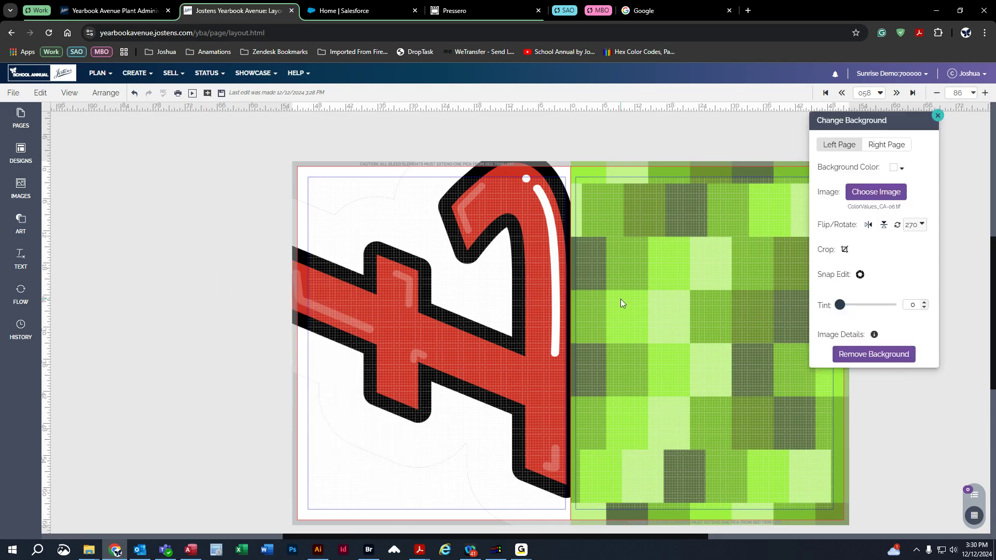
drag(833, 126, 147, 151)
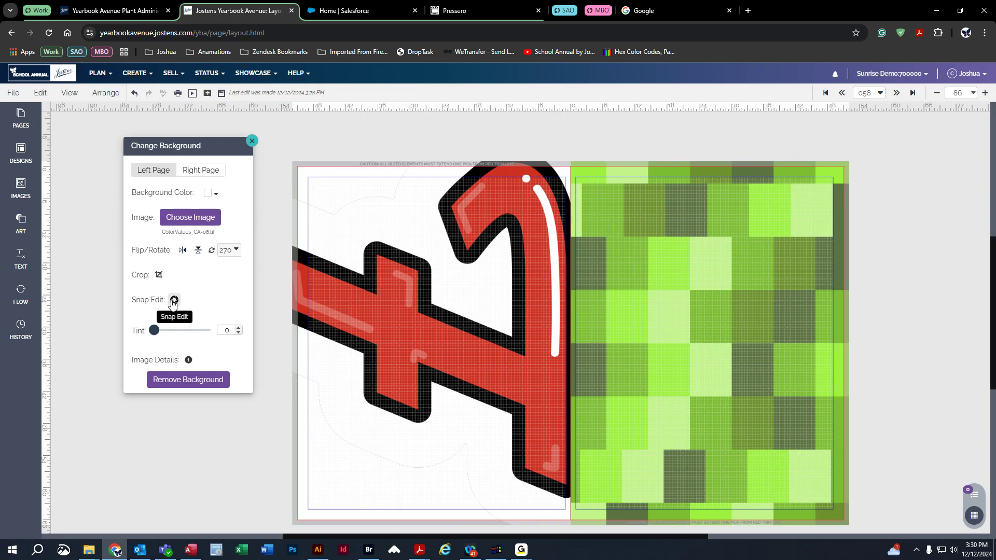
drag(154, 334, 176, 336)
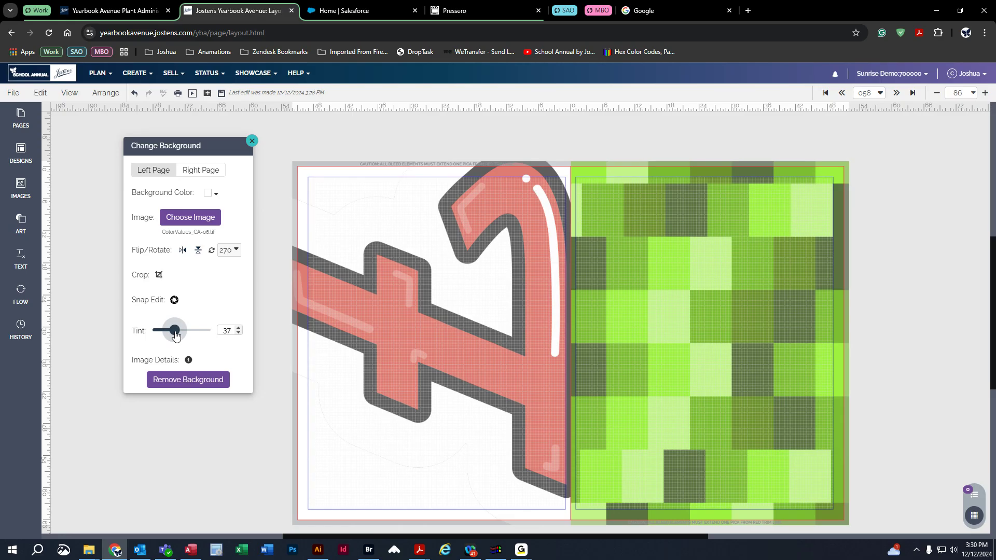
drag(176, 335, 131, 337)
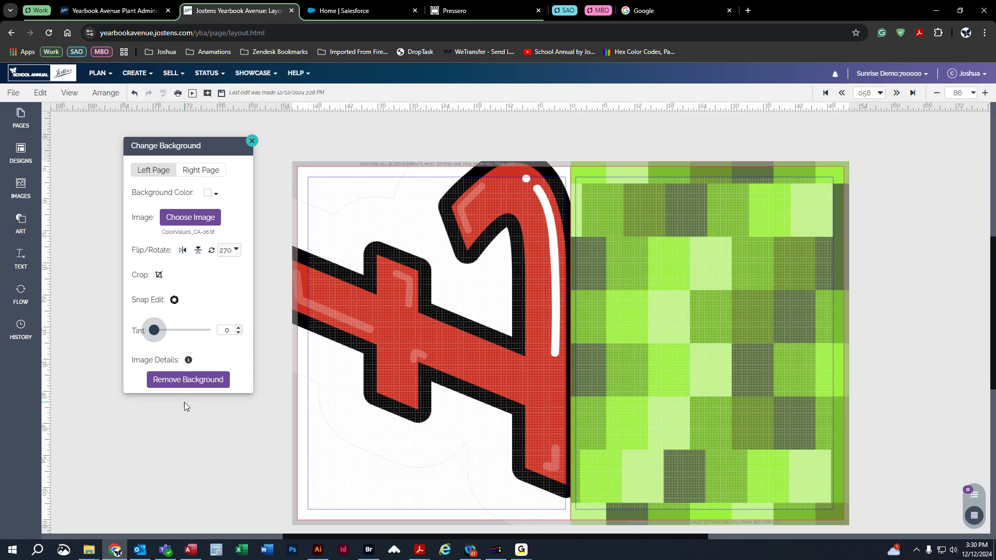
- Remove the backgrounds from the left and right pages and close the background settings
click(176, 381)
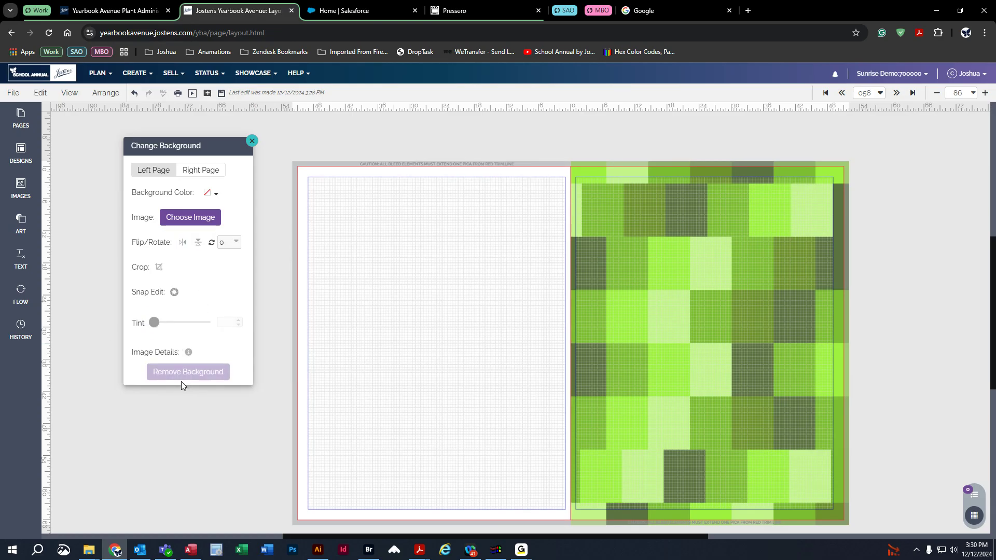
click(209, 172)
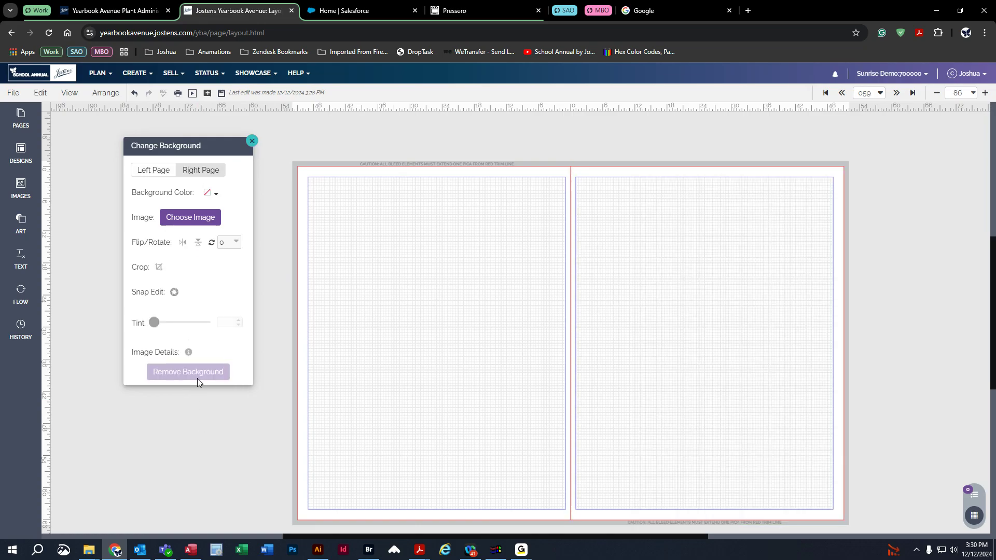
click(252, 141)
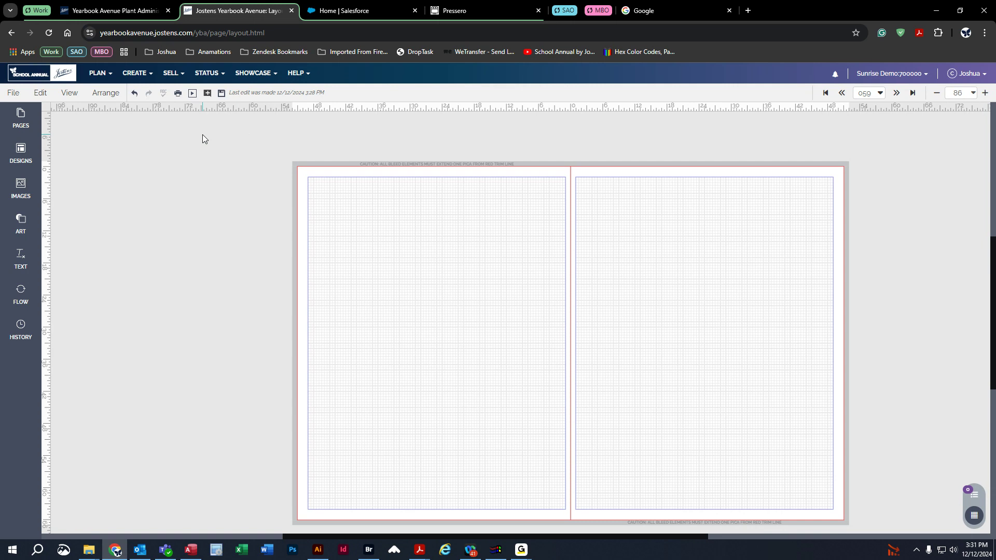
- Place a text element in the Teacher Name style in the upper-left area of the left page
click(26, 224)
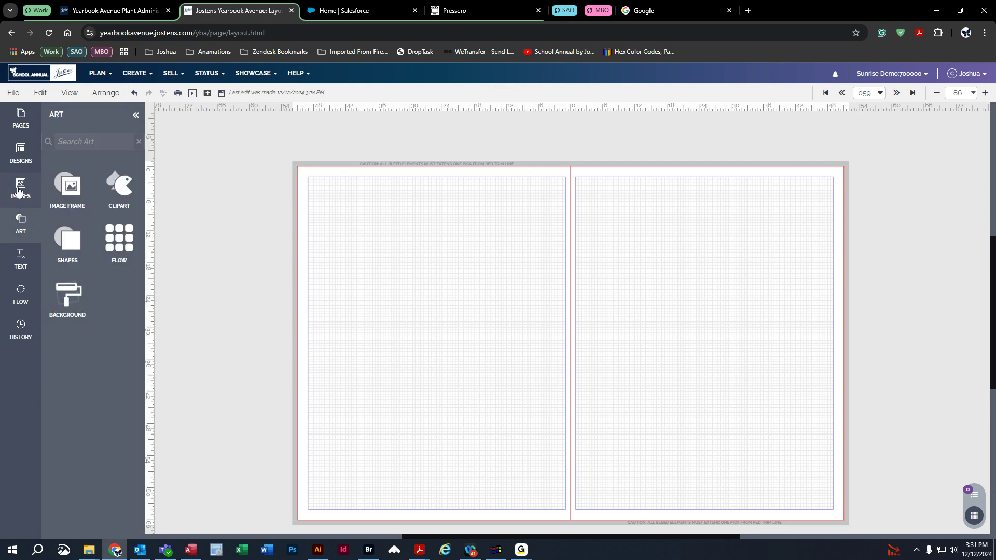
click(21, 258)
drag(84, 280, 416, 221)
drag(75, 308, 368, 223)
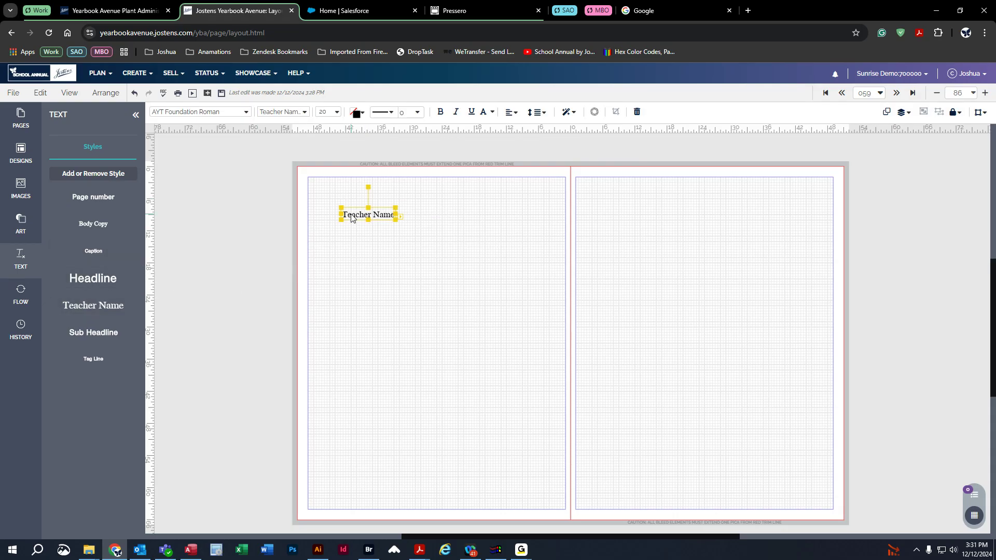
- Place the Academics photo of the girl writing near the top of the right page, allowing the duplicate use
click(22, 190)
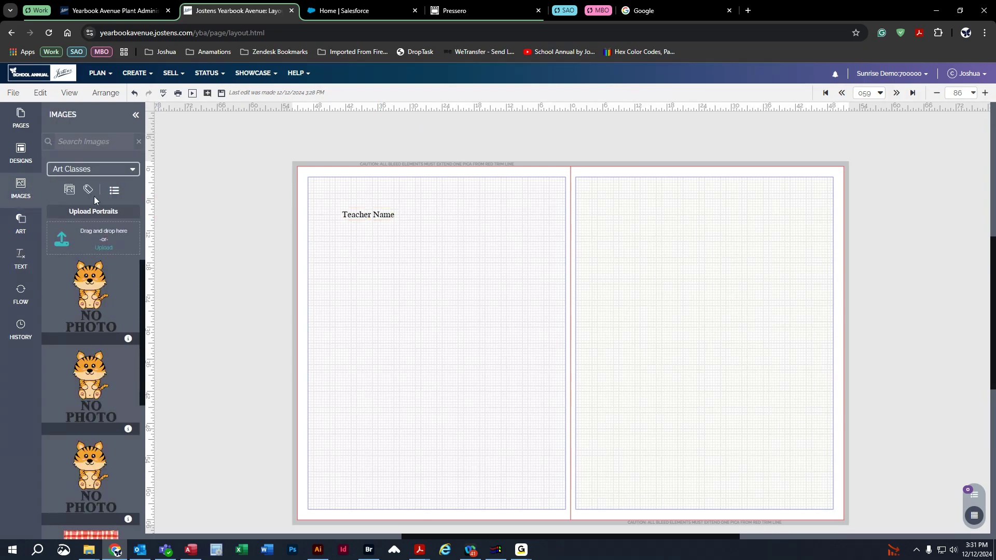
click(95, 169)
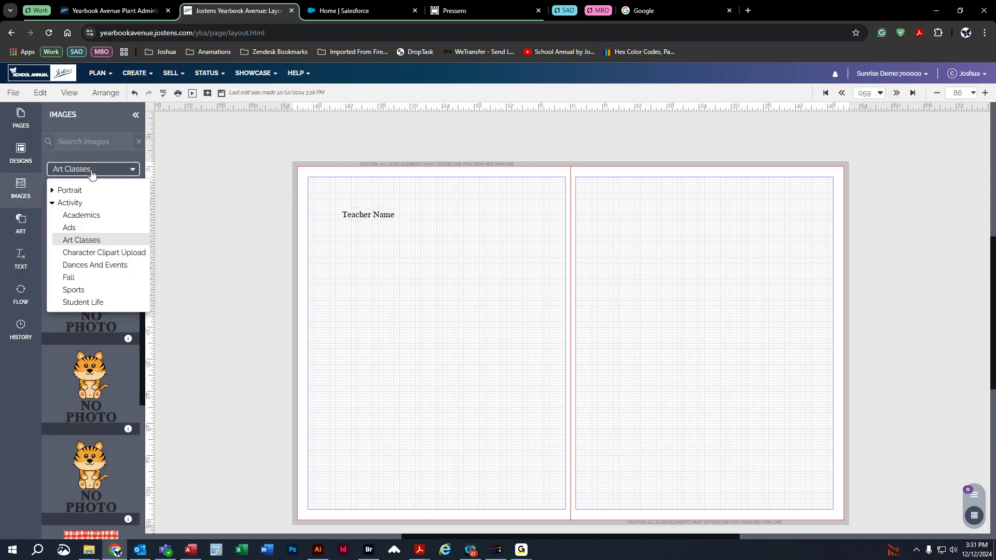
click(82, 217)
drag(75, 283, 553, 274)
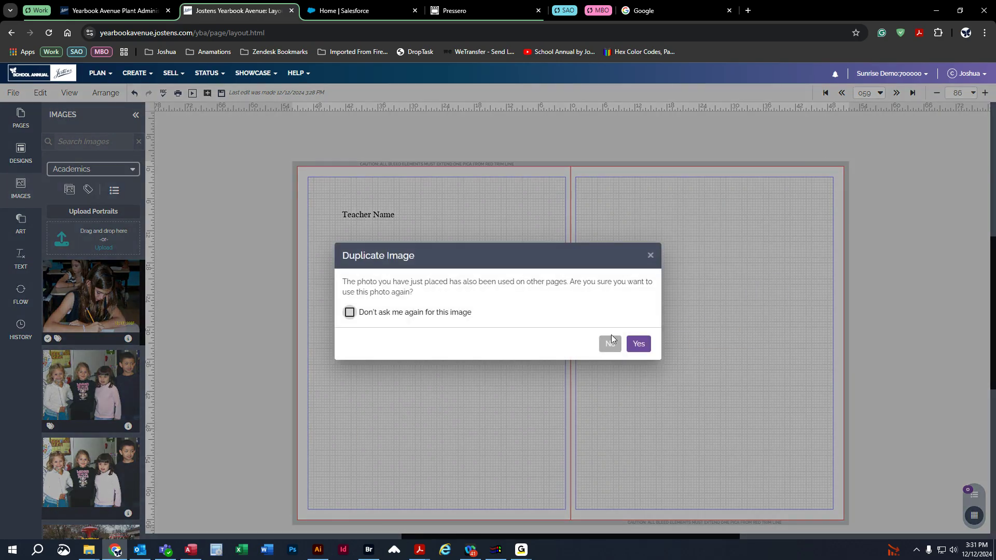
click(636, 344)
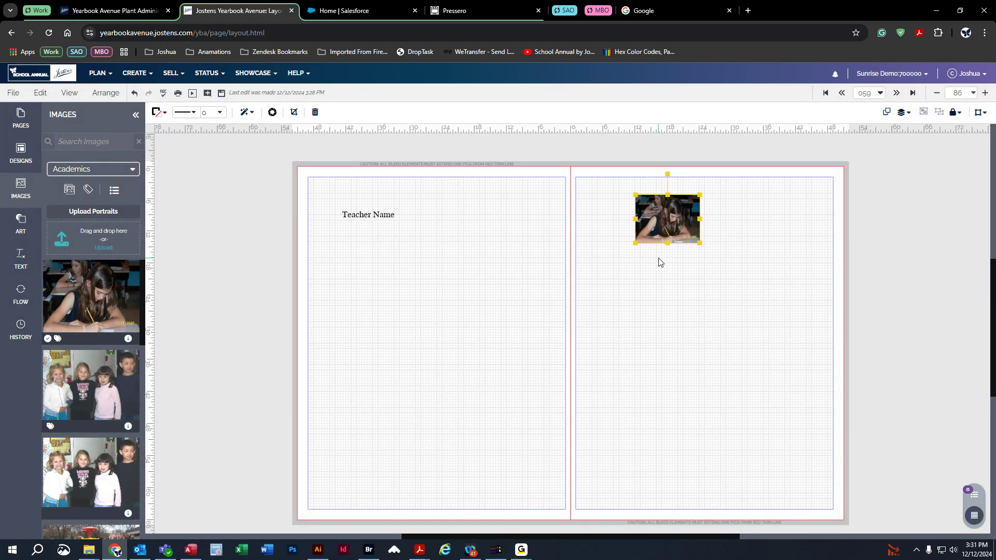
- Enlarge the right page's photo to its maximum print-quality size and nudge it slightly left
drag(700, 243, 848, 355)
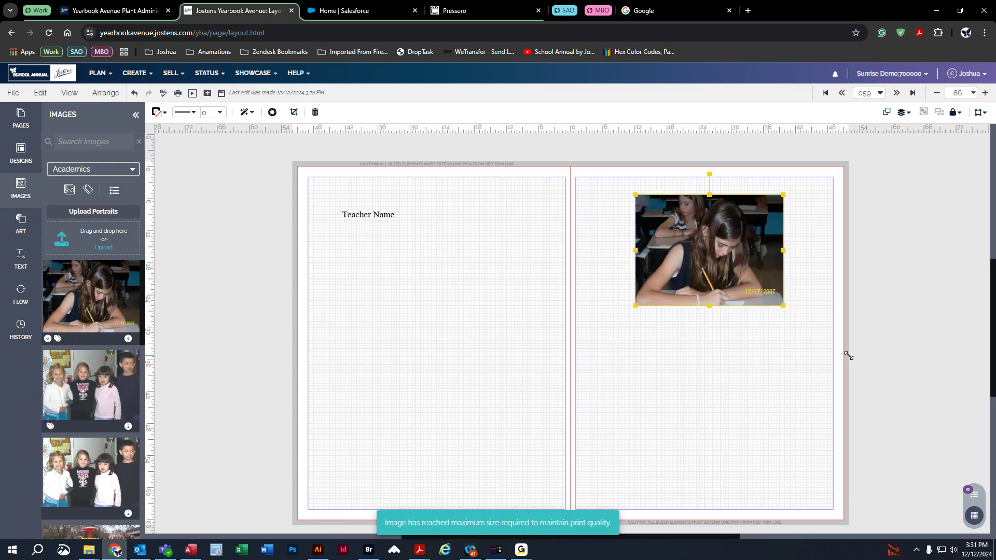
drag(718, 268, 712, 267)
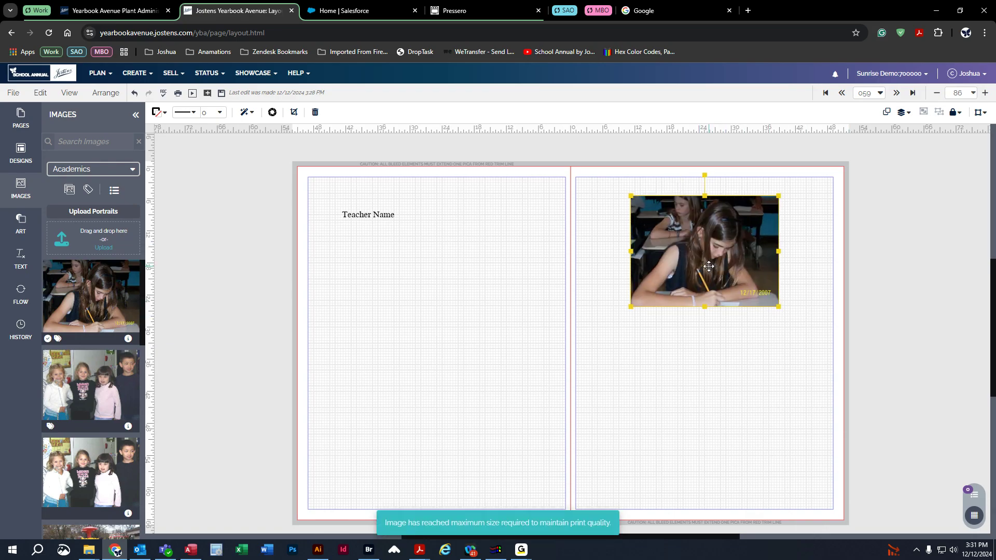
click(30, 198)
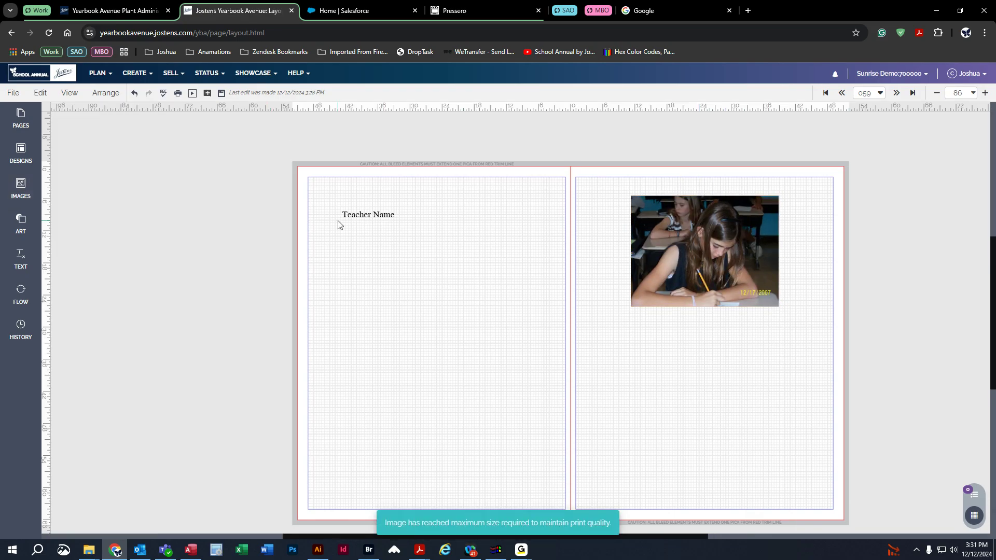
- Set the Teacher Name text to size 48, enlarge its box to fit, and move it toward the top centre of the left page
drag(653, 538, 689, 539)
click(301, 216)
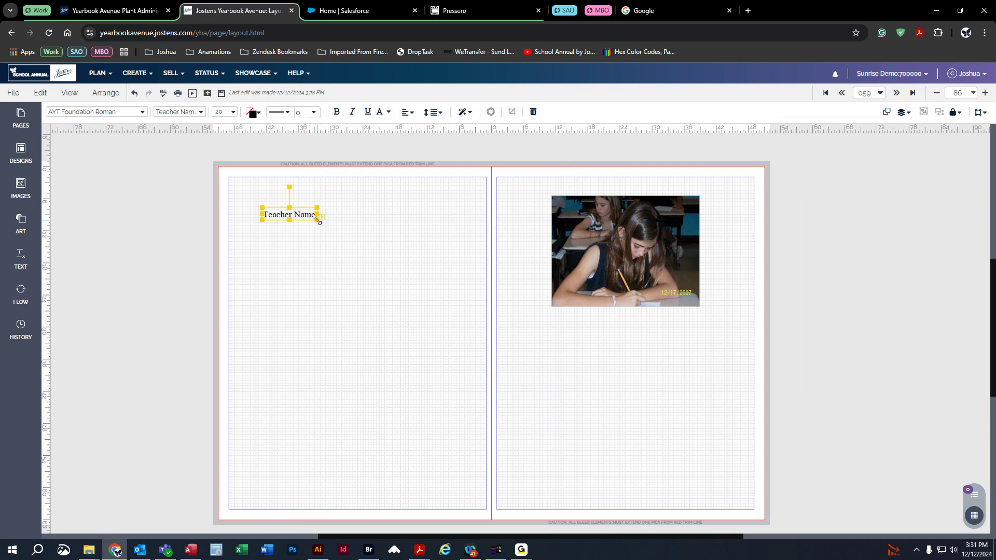
mouse_move(317, 219)
mouse_down()
mouse_move(469, 318)
mouse_move(382, 246)
mouse_move(319, 220)
mouse_up()
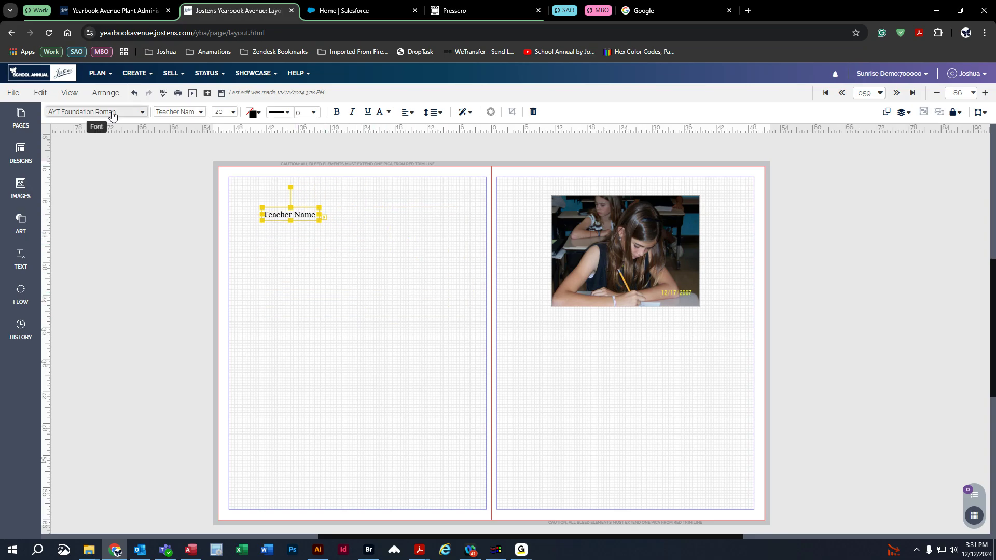
click(229, 112)
click(270, 358)
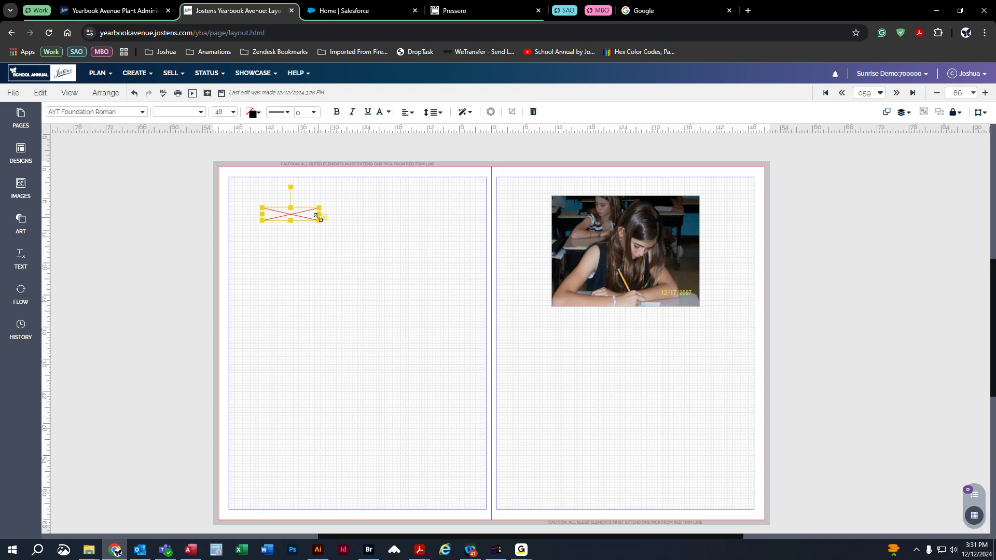
drag(319, 220, 392, 206)
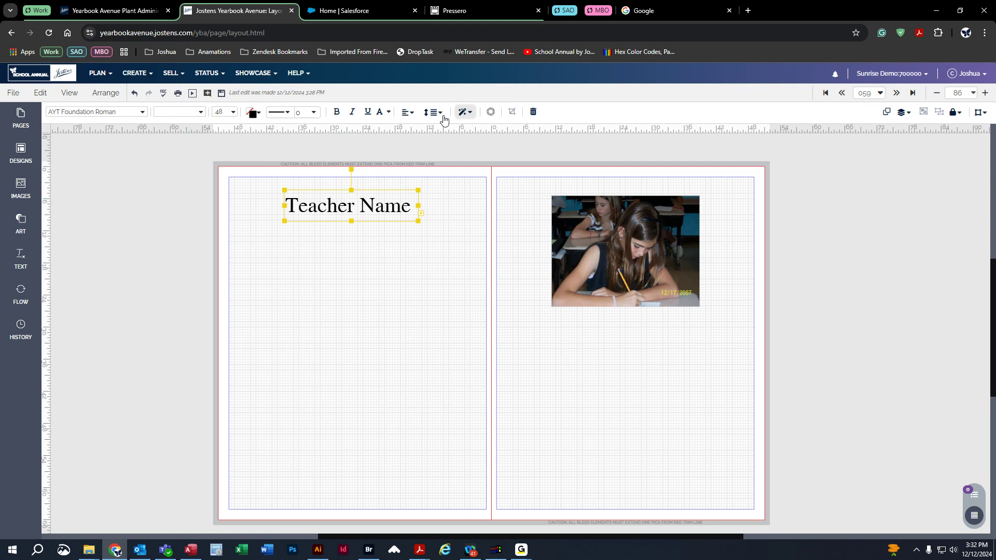
- Change the Teacher Name text's font to AYT Missouri Heavy and widen its box on both sides
click(114, 118)
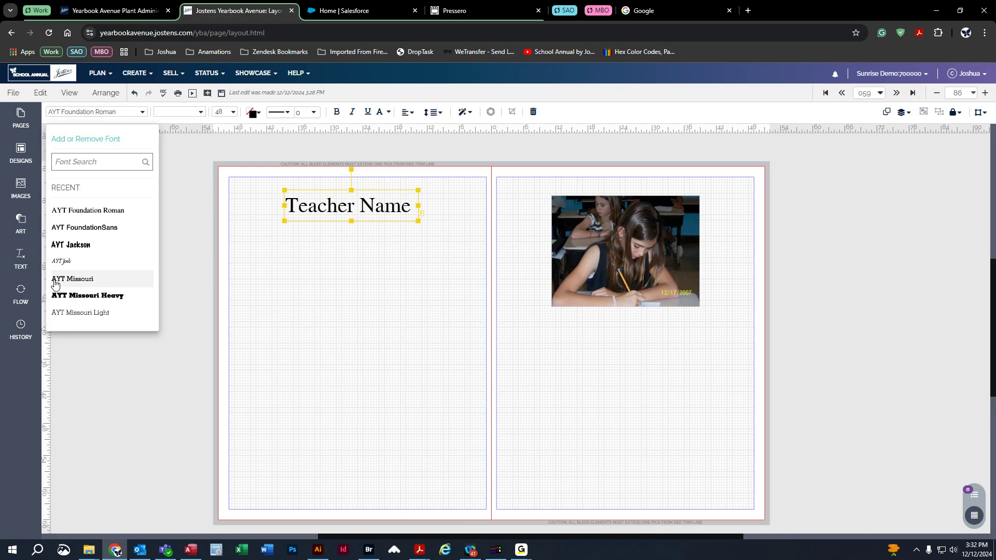
click(93, 295)
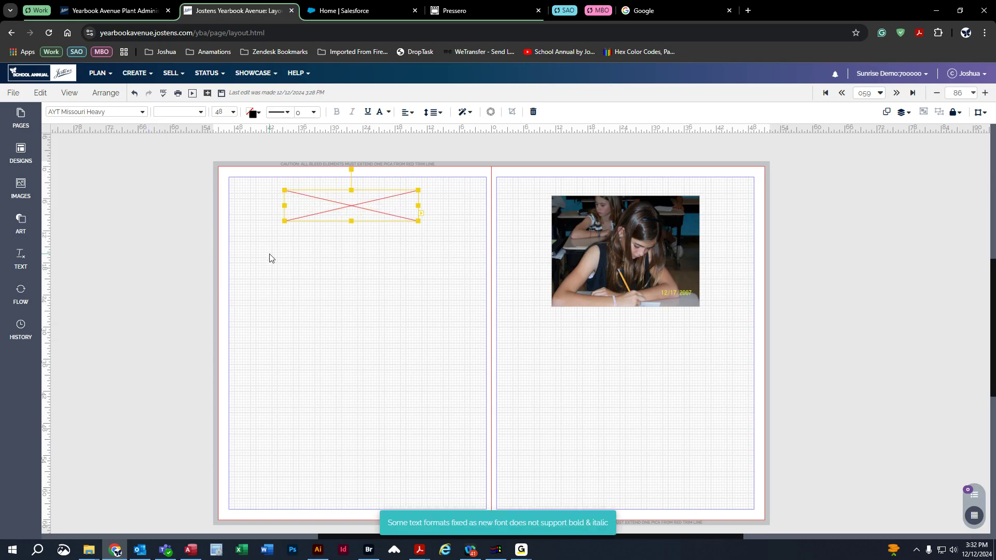
drag(282, 225, 253, 228)
right_click(254, 233)
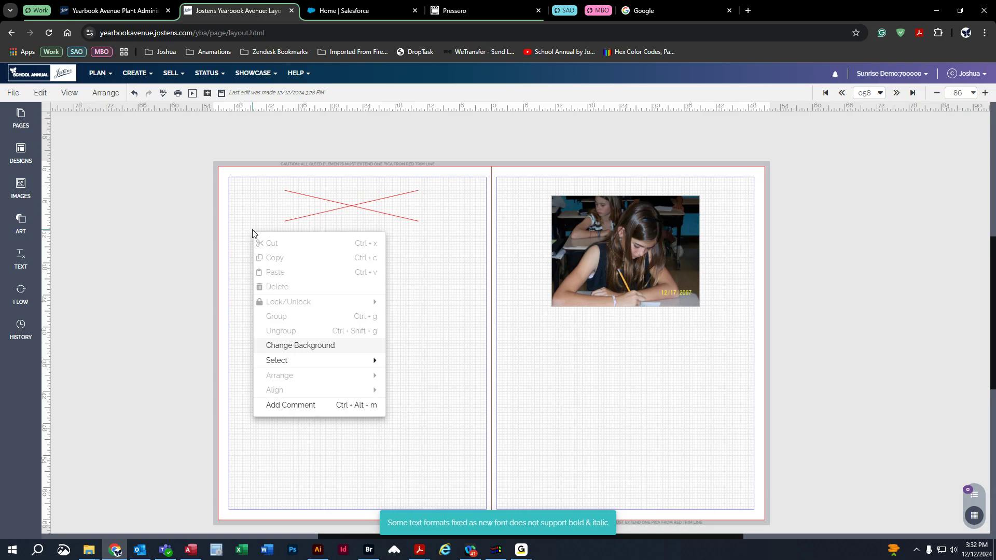
click(287, 224)
drag(286, 203, 256, 205)
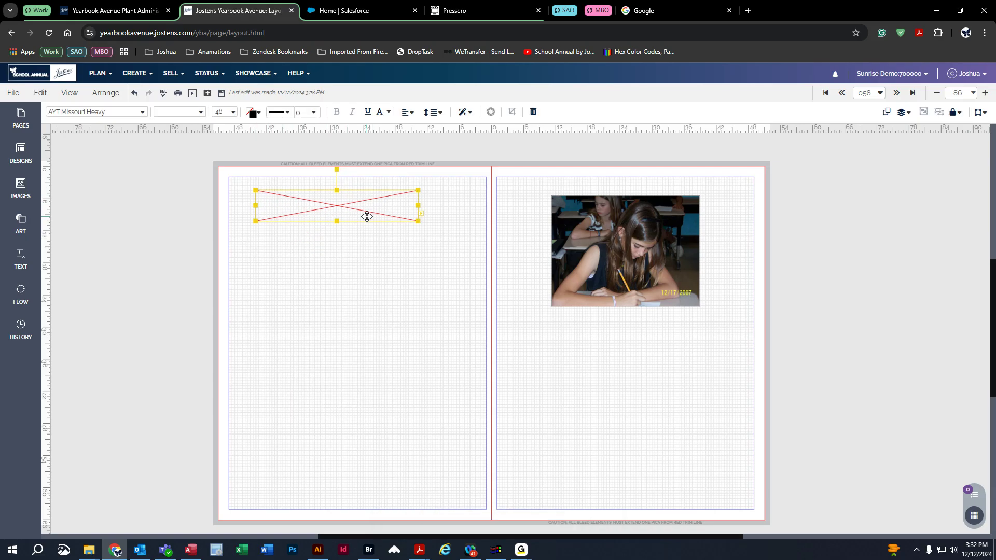
drag(418, 205, 457, 206)
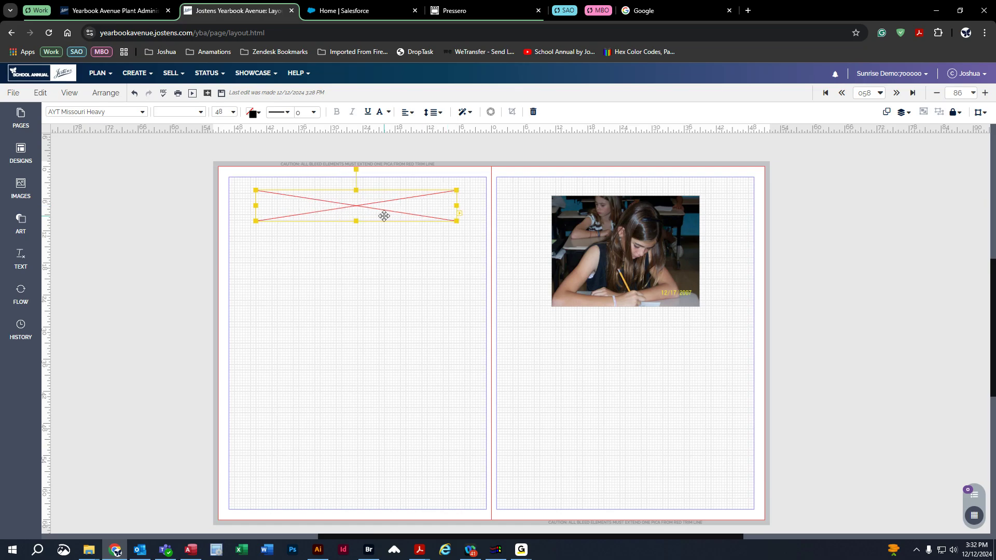
- Extend the Teacher Name box slightly downward so the enlarged lettering fits, and deselect it
click(355, 225)
click(355, 221)
click(356, 225)
click(355, 220)
drag(355, 220, 356, 228)
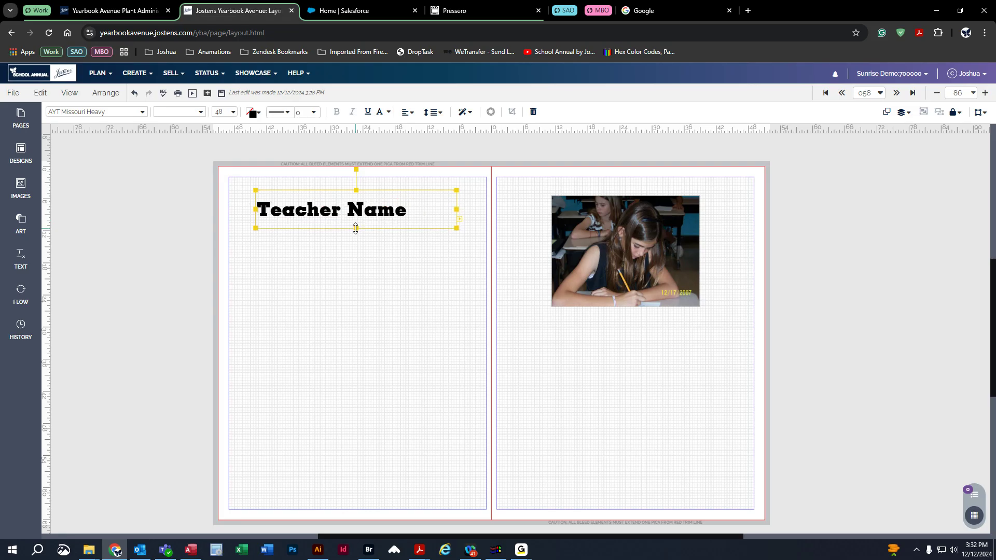
click(393, 243)
- Fill the Teacher Name text with a red from the Rainforest palette and give its box an outline of thickness 1
click(351, 213)
click(254, 113)
scroll(311, 280, down, 5)
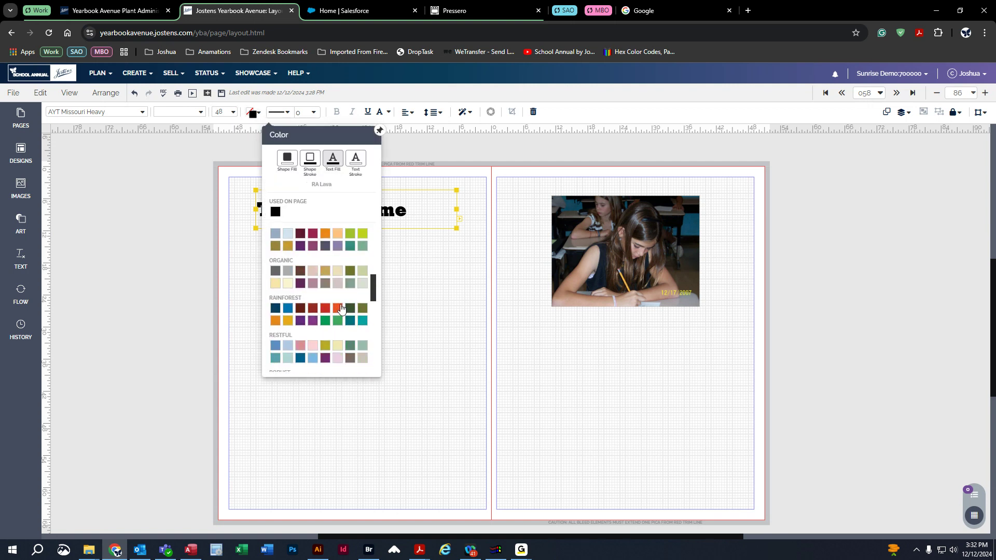
click(338, 308)
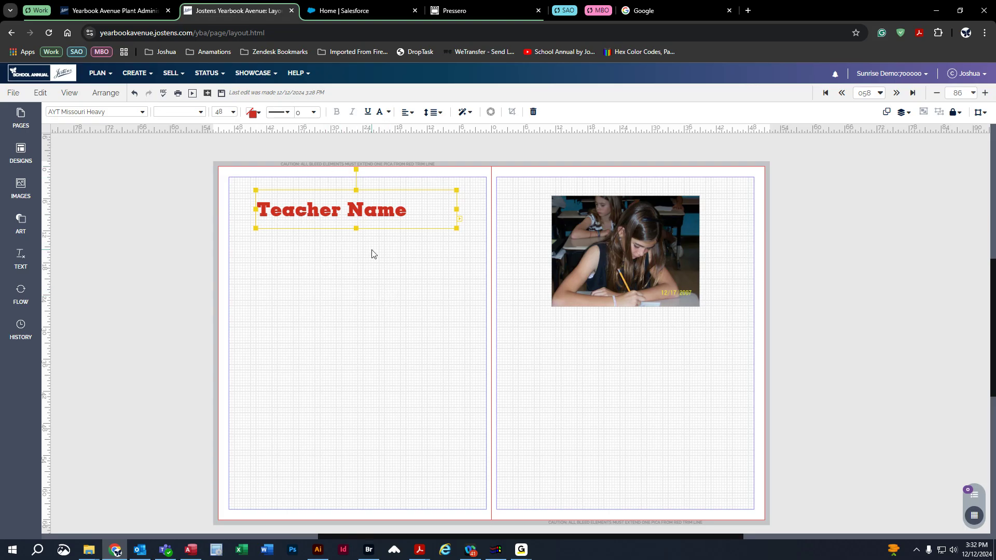
click(287, 112)
click(357, 159)
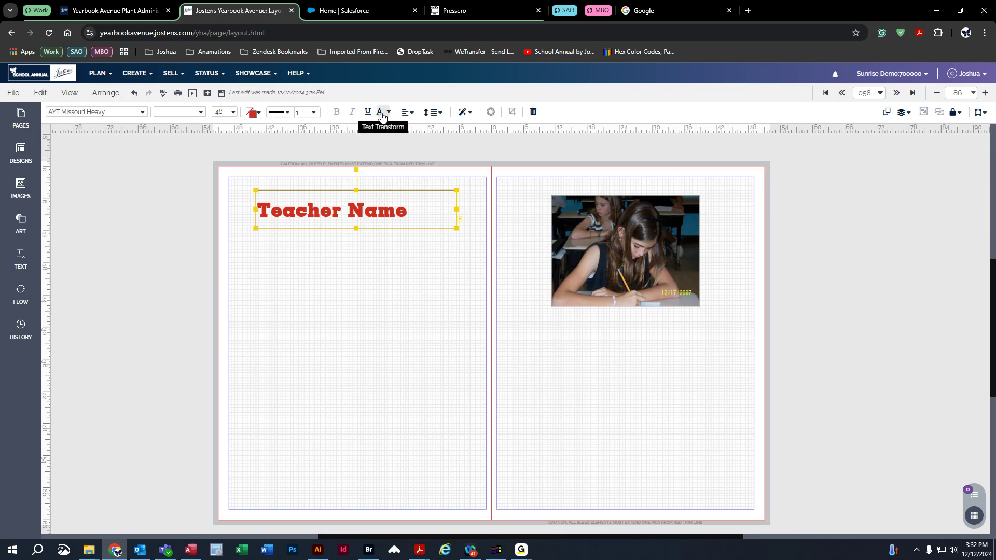
- Center the Teacher Name text both horizontally and vertically within its box
click(409, 115)
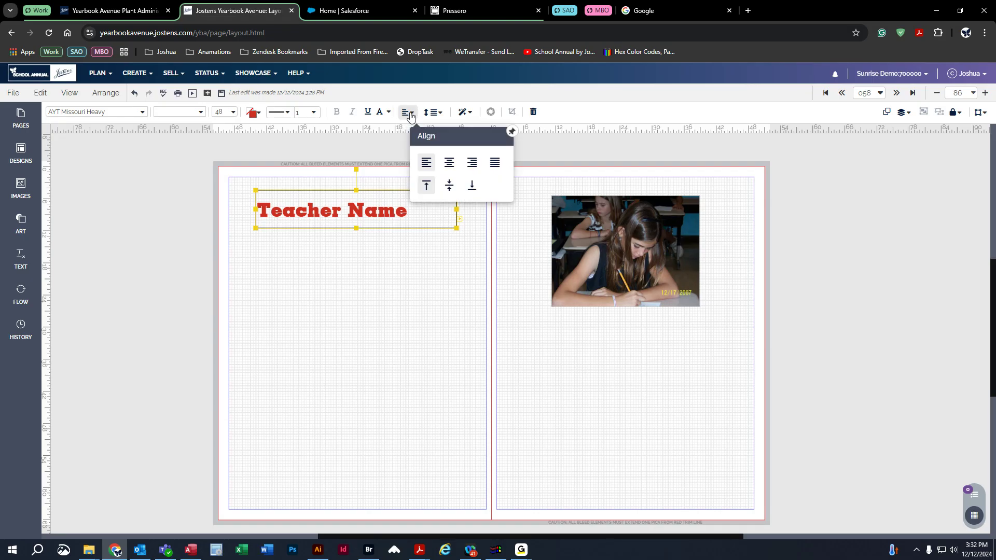
click(449, 164)
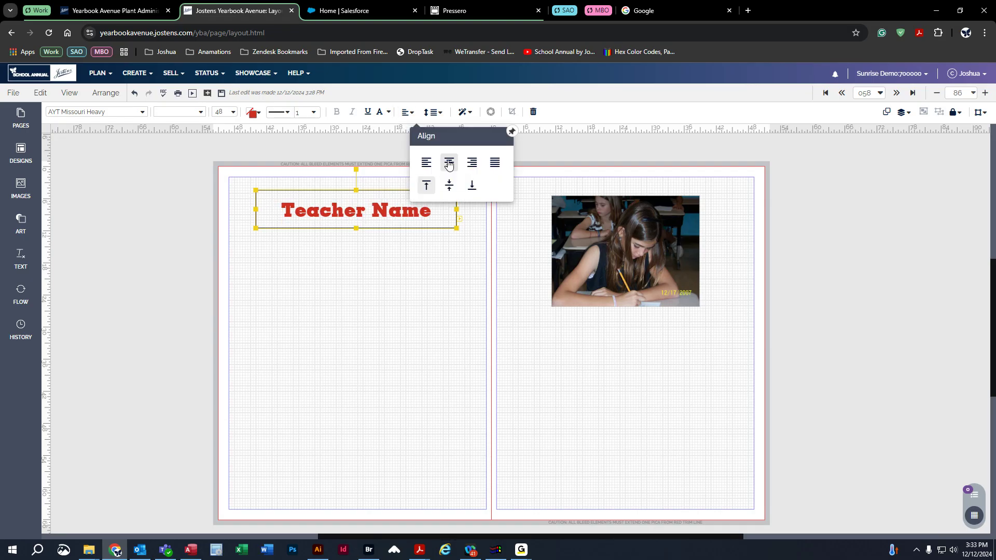
click(449, 186)
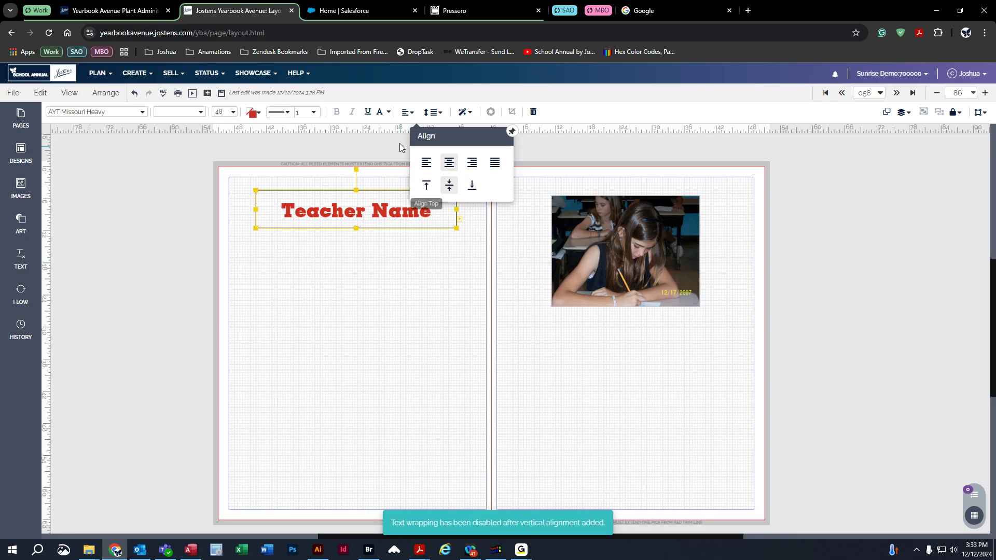
- Adjust the Teacher Name text's line spacing, trying 0.9 and fine-tuning it in small increments
click(430, 112)
mouse_move(466, 183)
mouse_down()
mouse_move(456, 181)
mouse_move(501, 181)
mouse_move(456, 180)
mouse_up()
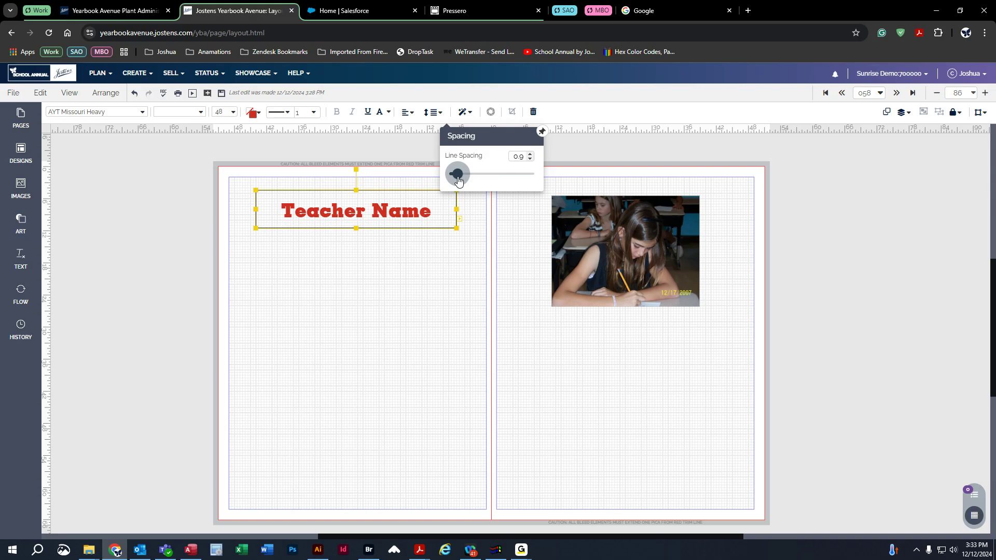
click(530, 156)
click(530, 156)
click(393, 149)
click(406, 193)
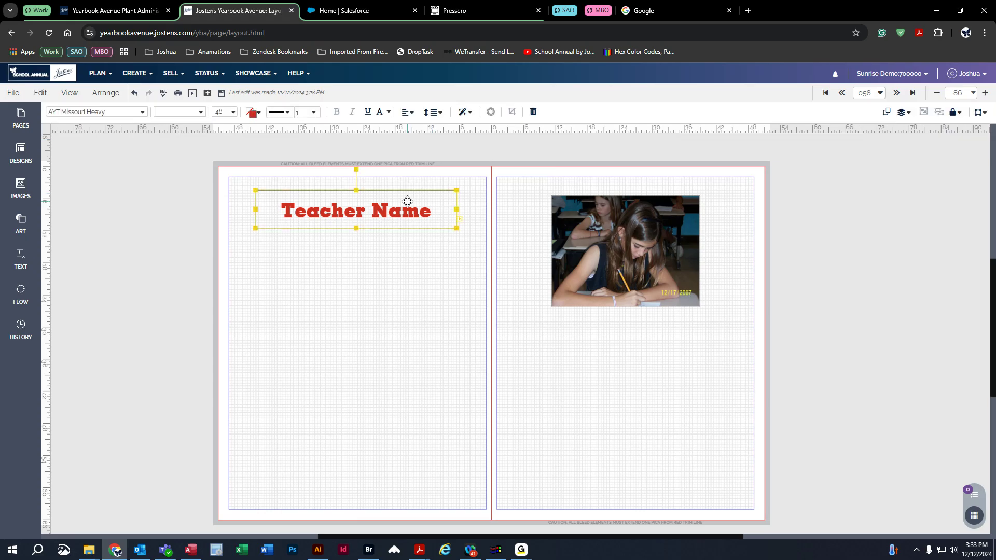
- Try transparency on the Teacher Name text, reset it to 0, and turn on a drop shadow
click(471, 113)
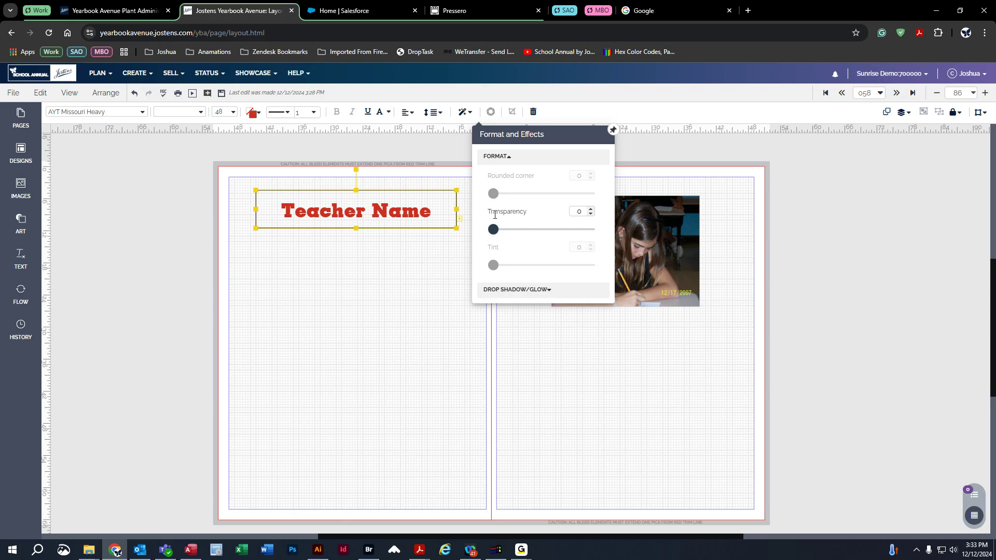
mouse_move(494, 229)
mouse_down()
mouse_move(573, 229)
mouse_move(490, 230)
mouse_up()
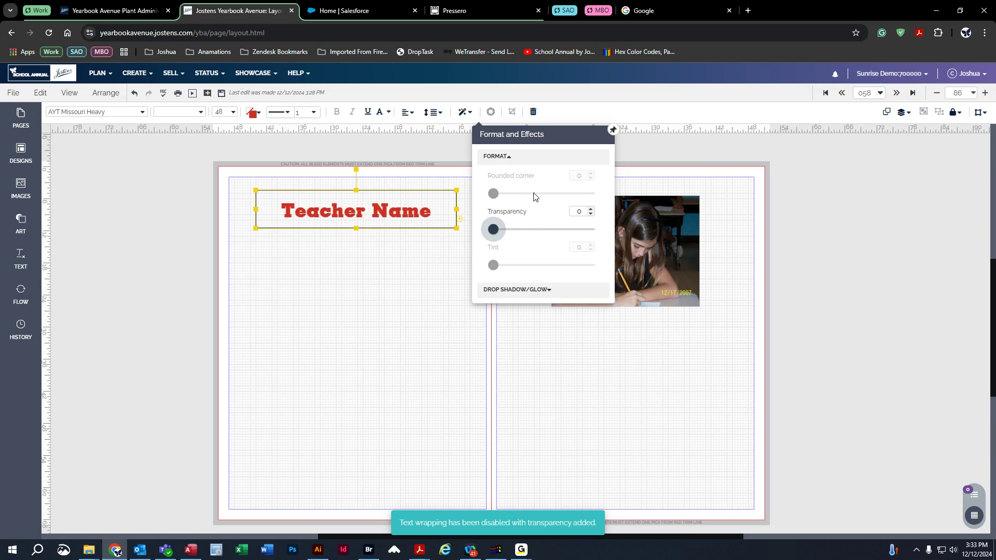
click(502, 290)
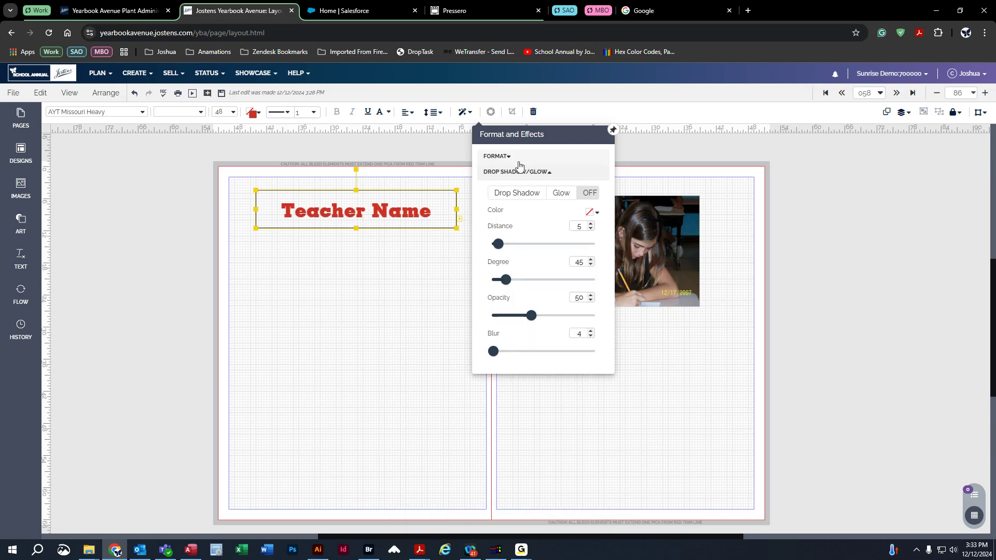
click(510, 197)
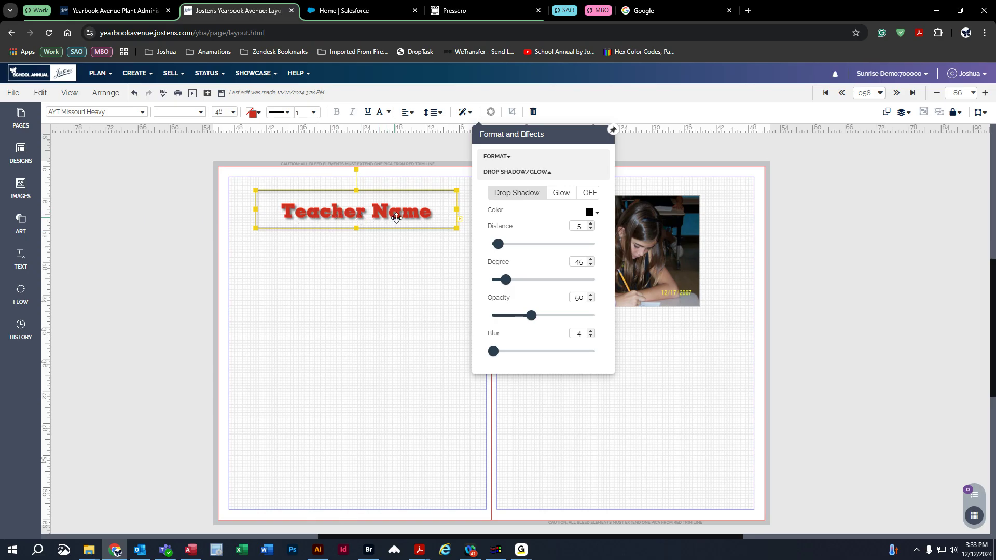
- Set the Teacher Name text's drop shadow color to the dark gray in the Sync palette
click(595, 213)
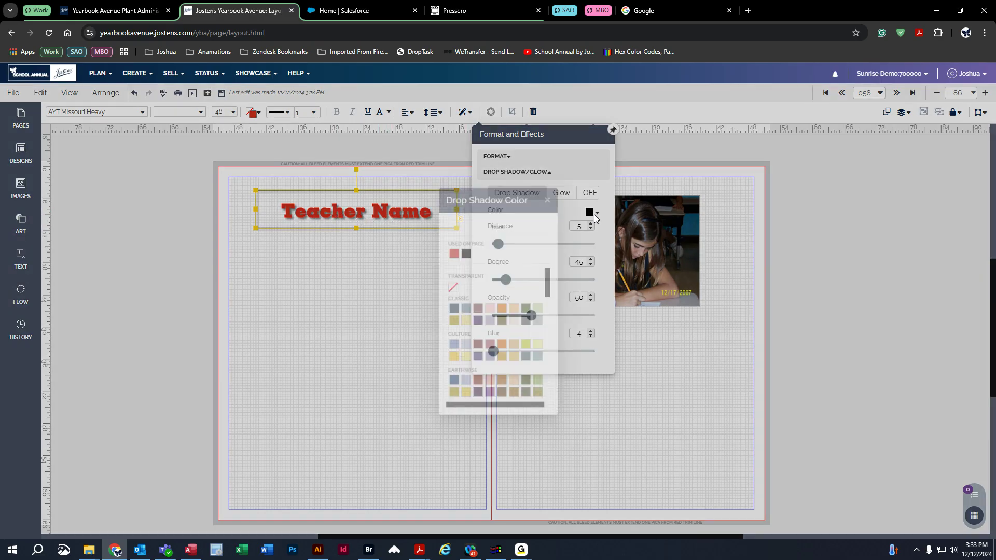
scroll(525, 353, down, 2)
scroll(525, 353, down, 1)
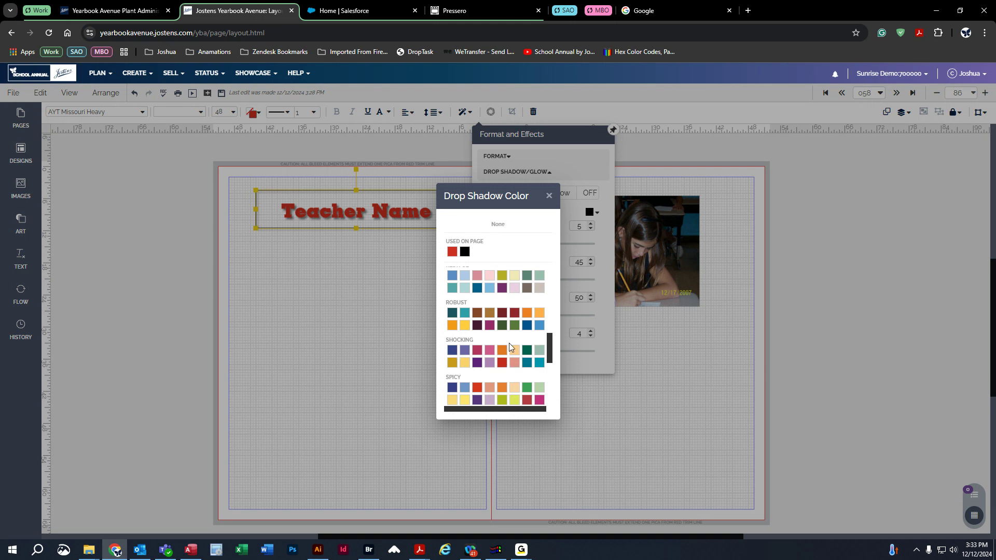
scroll(509, 342, down, 3)
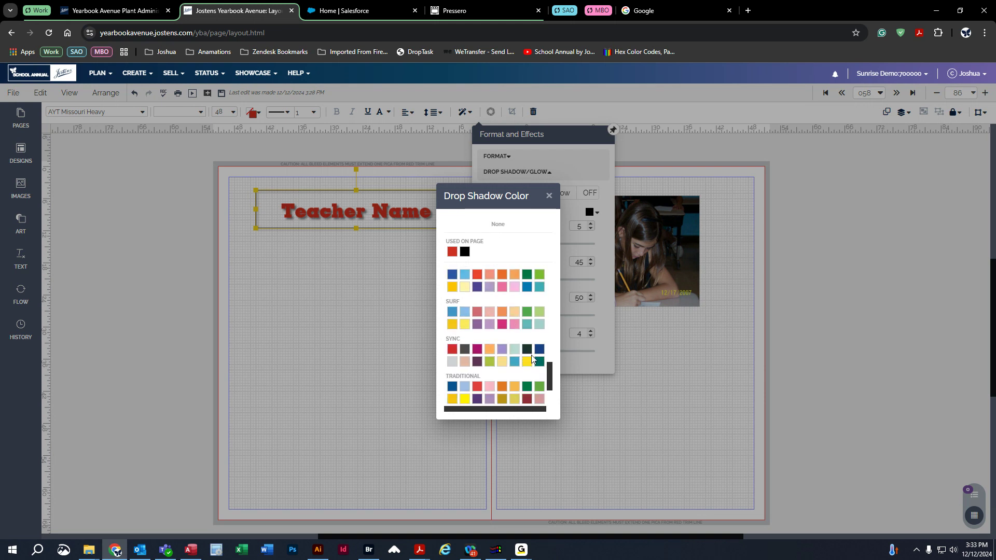
click(467, 350)
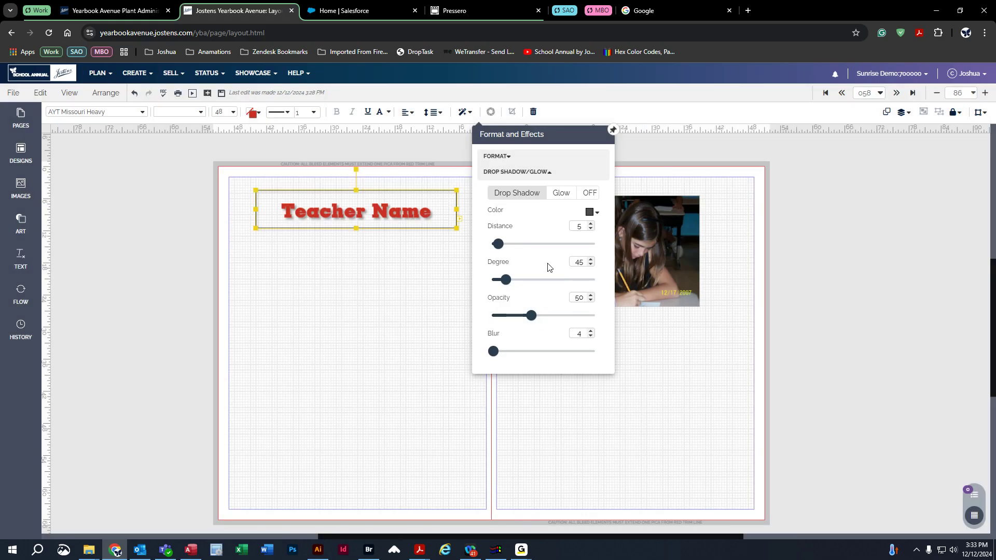
- Set the Teacher Name drop shadow's distance to 8 and degree to 52, trying opacity 99 before returning it to 50
drag(498, 244, 508, 284)
right_click(508, 284)
drag(532, 320, 602, 321)
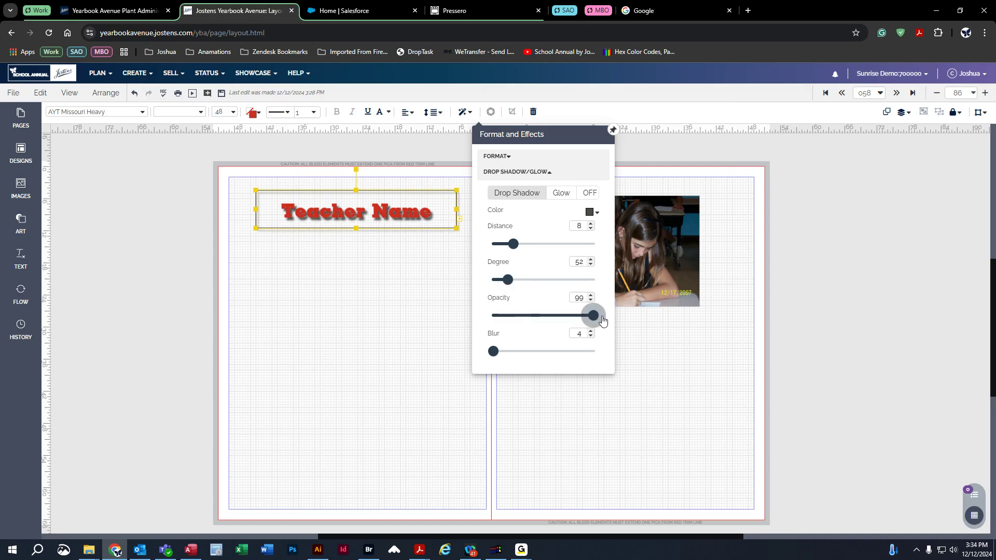
drag(602, 321, 533, 322)
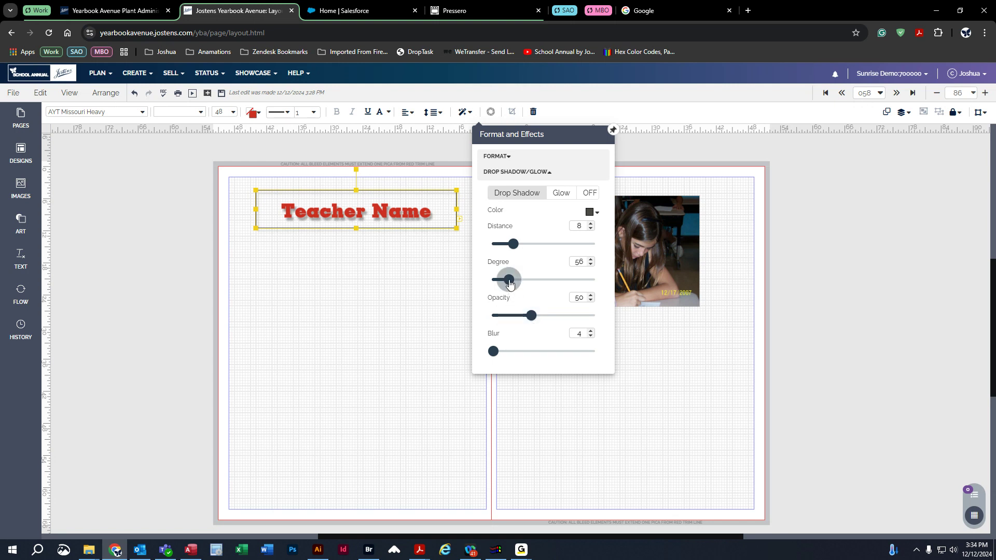
- Fine-tune the Teacher Name drop shadow to a degree of 50 and a distance of 10, keeping the blur at 4
drag(508, 283, 510, 284)
click(590, 266)
click(589, 266)
click(590, 266)
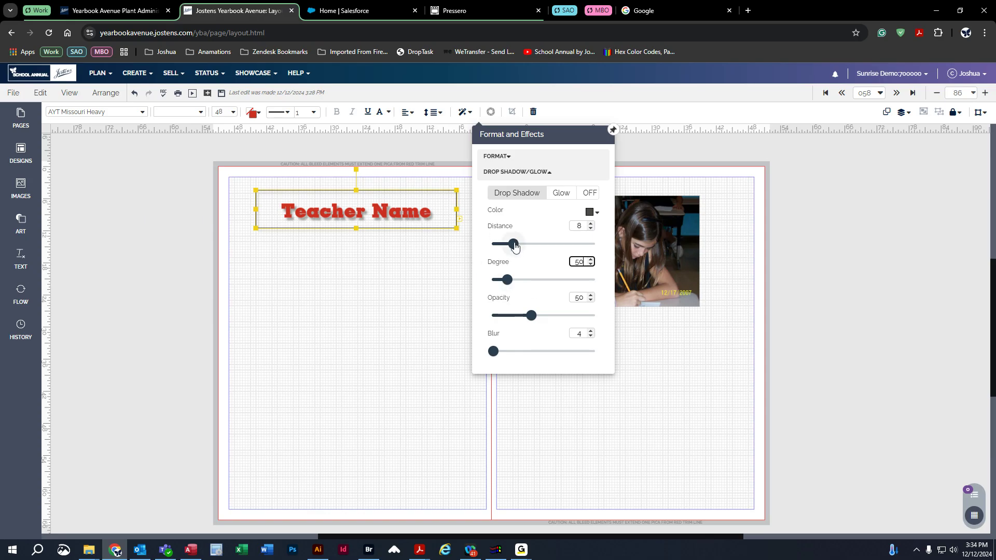
click(592, 229)
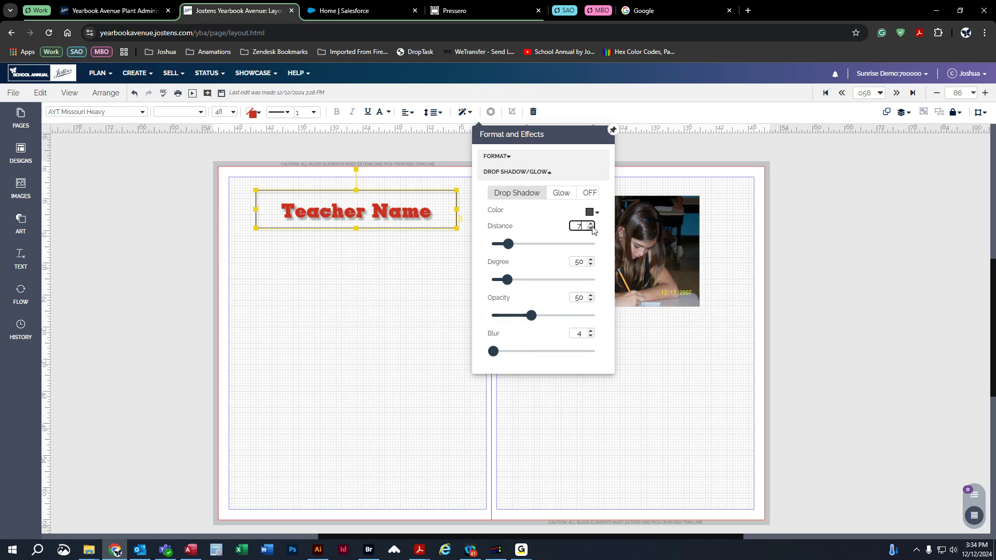
click(591, 223)
click(590, 223)
click(591, 223)
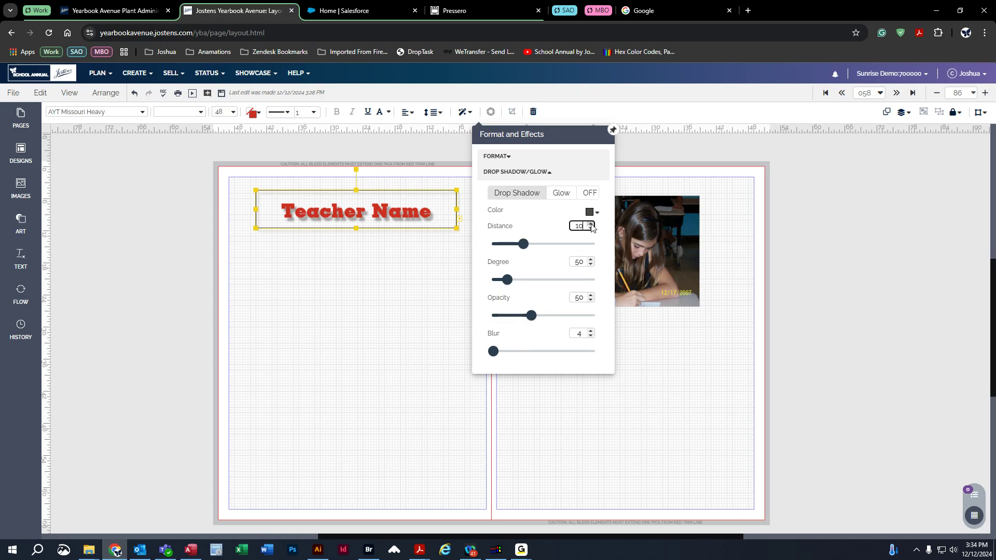
drag(493, 354, 451, 366)
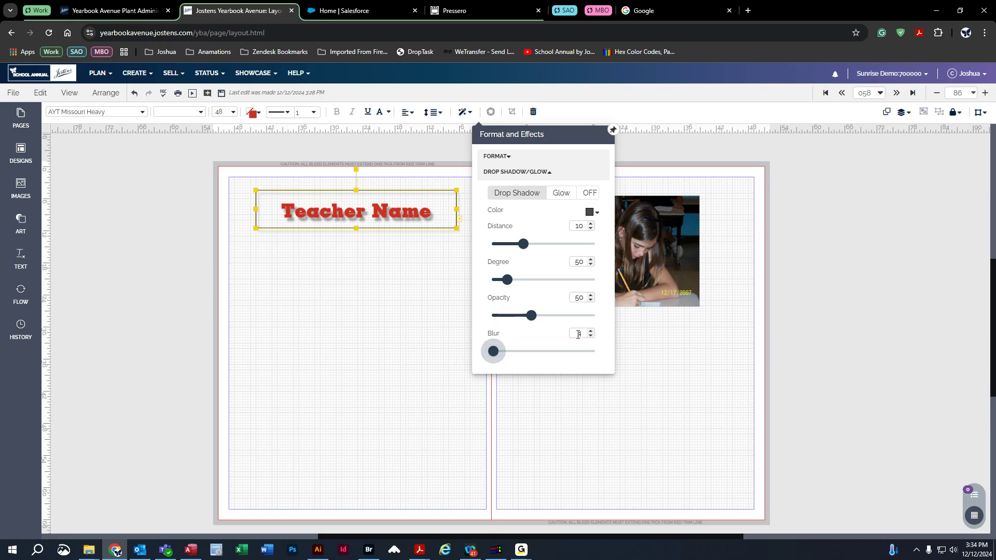
- Try a glow on the Teacher Name text with opacity 99, testing blur at 24 and then 6
click(560, 193)
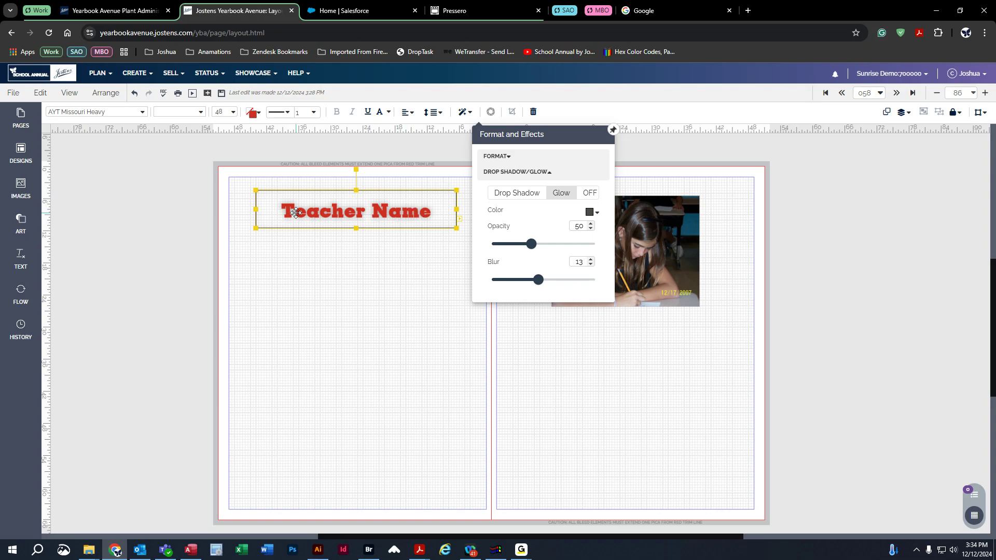
drag(531, 244, 593, 244)
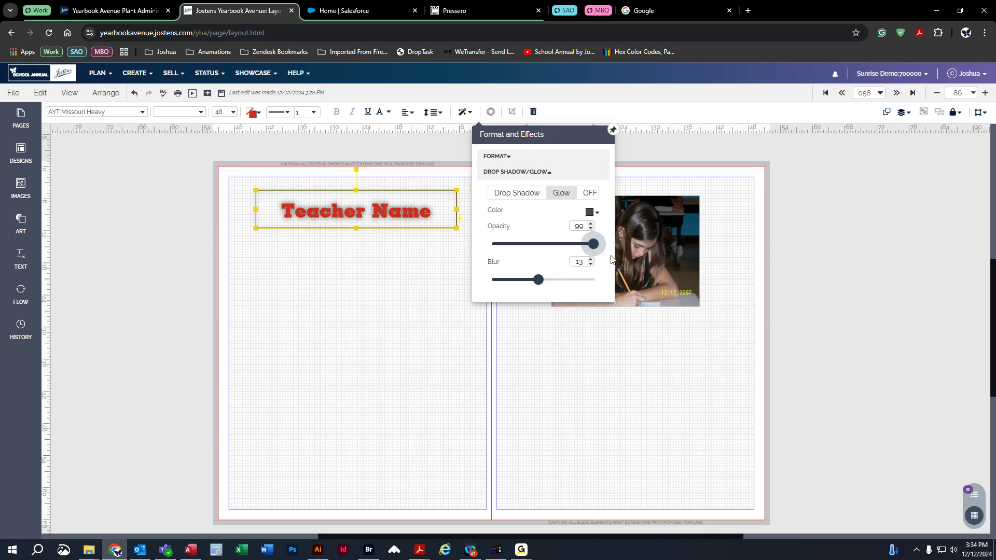
drag(536, 282, 617, 286)
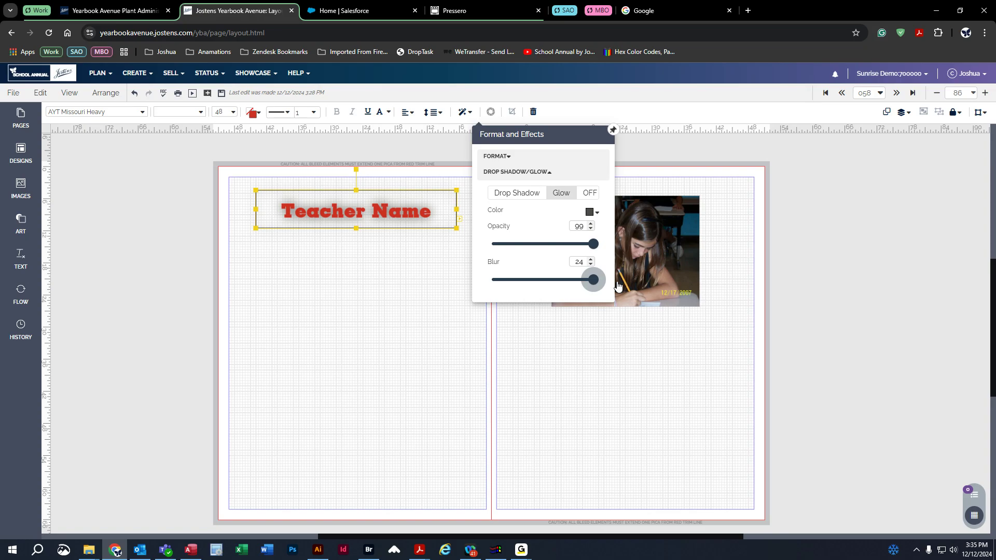
drag(617, 286, 502, 280)
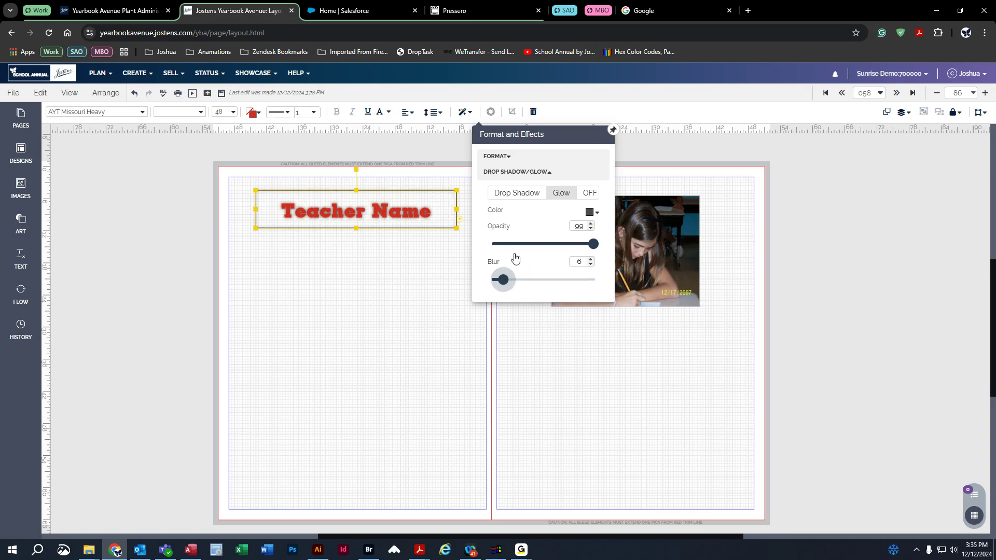
- Switch the Teacher Name text back to a drop shadow, then turn the shadow and glow effects off
click(519, 195)
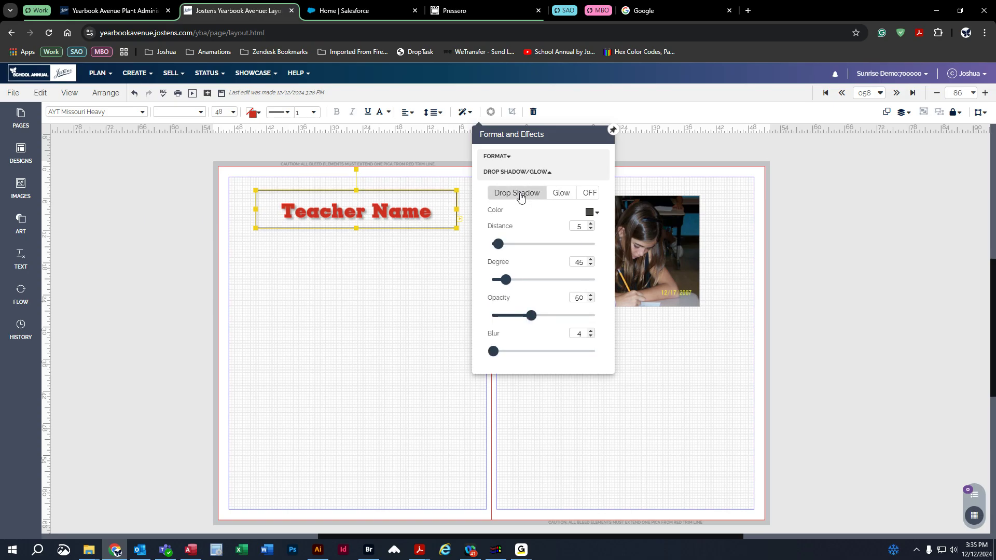
click(588, 200)
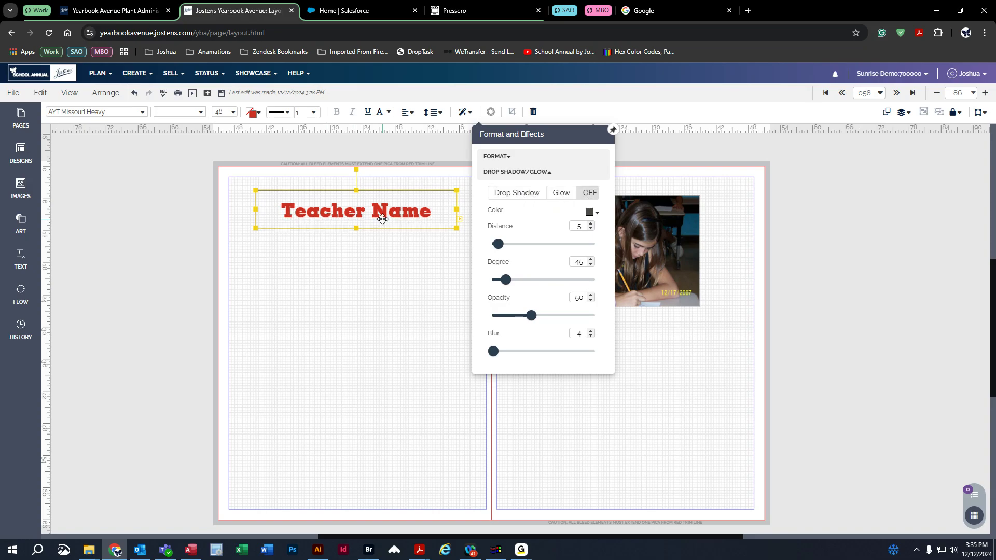
click(463, 112)
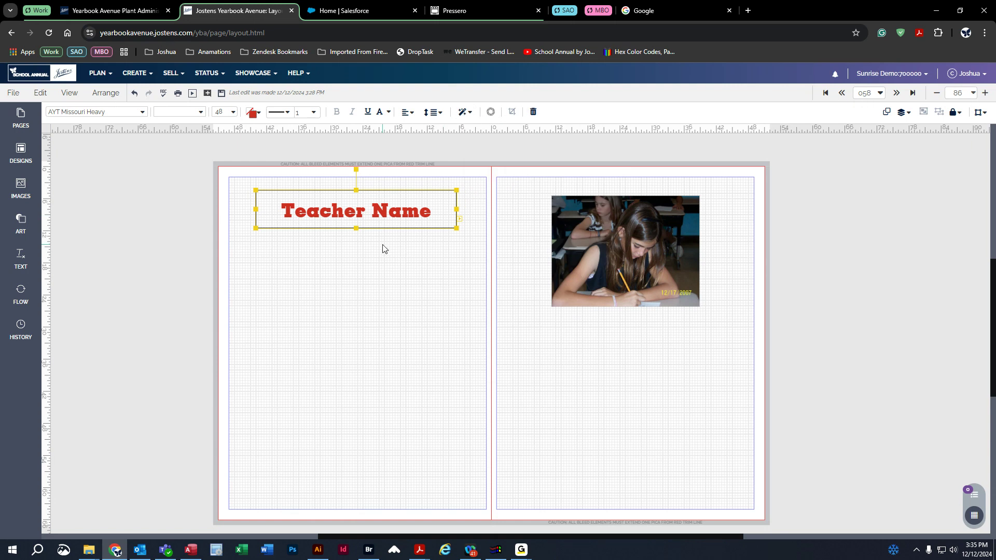
- Give the Teacher Name text a black text stroke using the color already used on the page
click(351, 199)
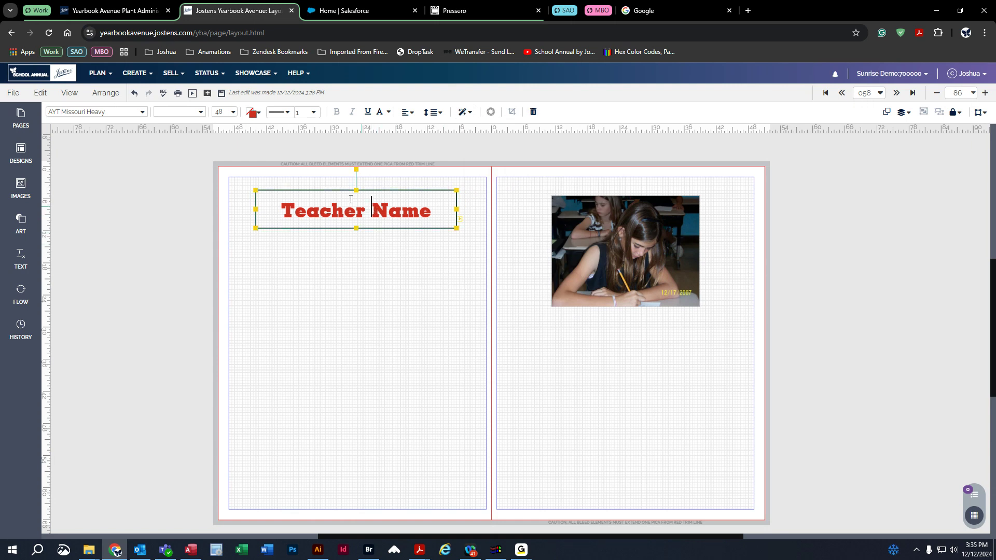
click(261, 115)
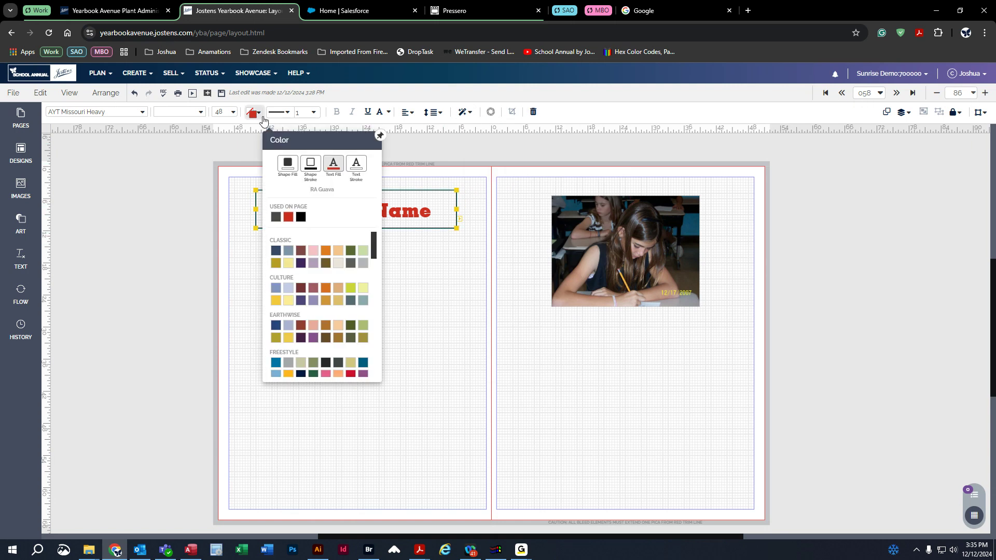
click(358, 169)
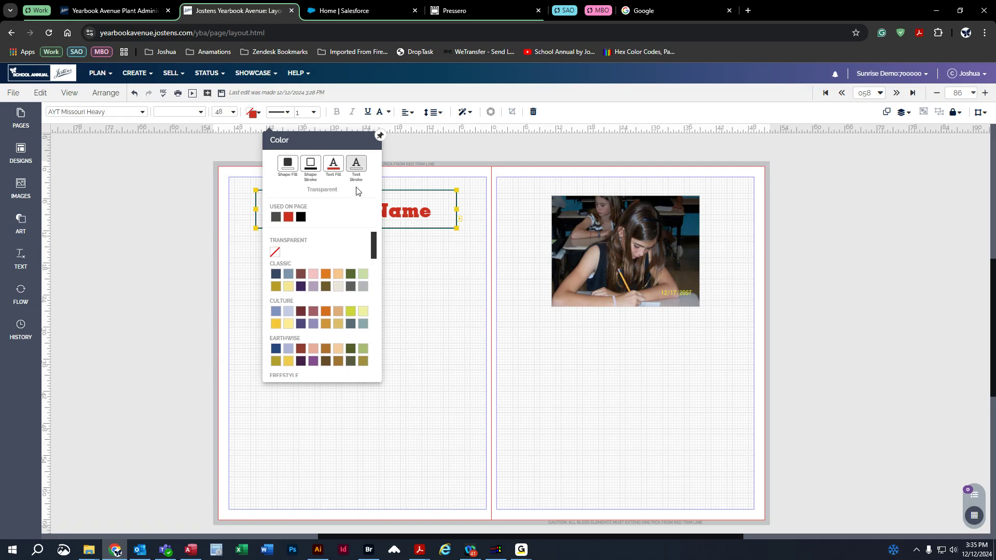
click(304, 217)
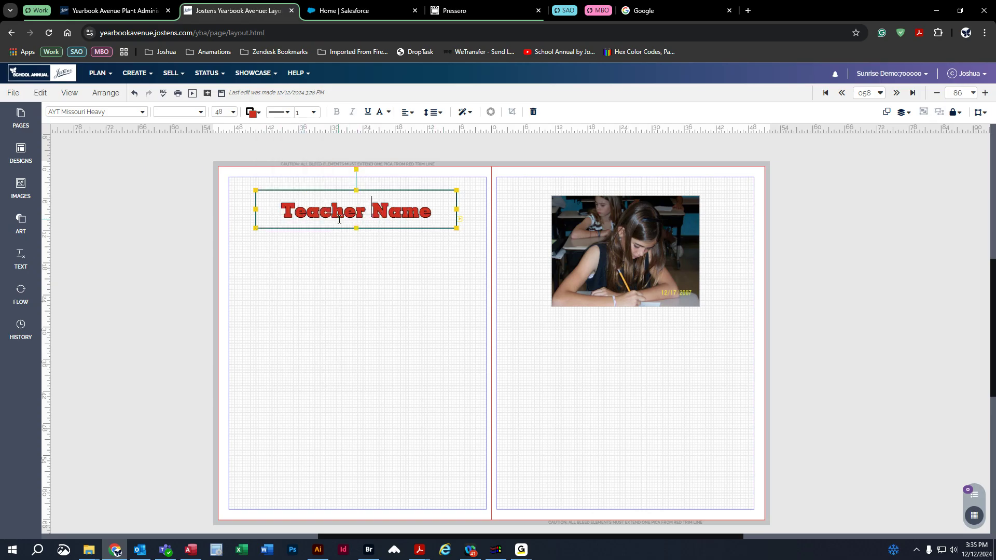
- Review the text stroke and text fill colors, then set the Teacher Name box's shape stroke to the Culture palette's periwinkle blue
click(253, 112)
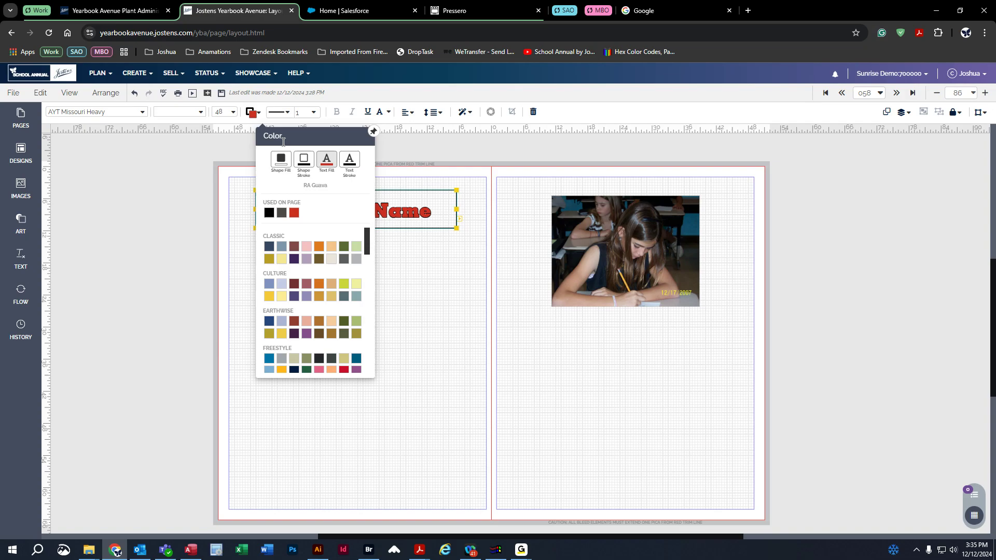
click(352, 172)
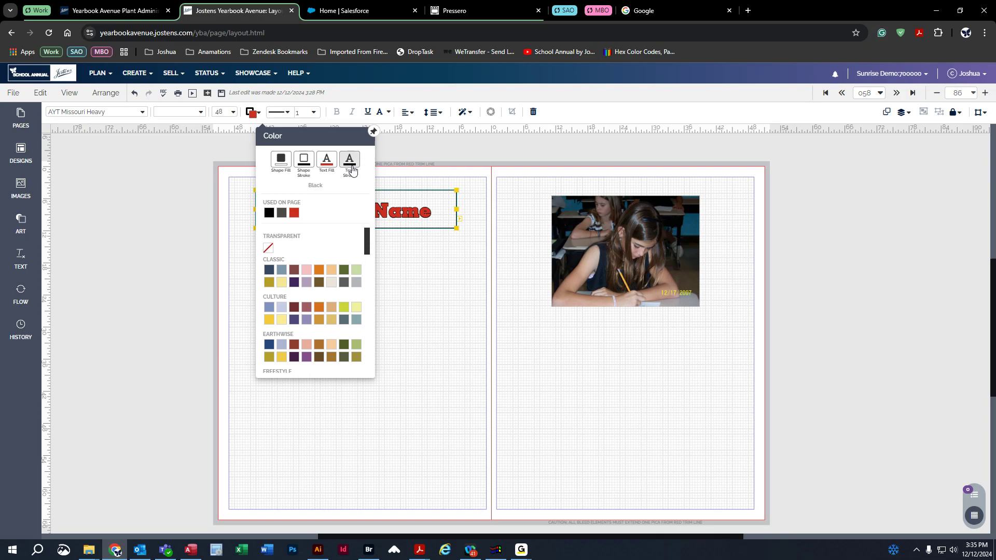
click(325, 165)
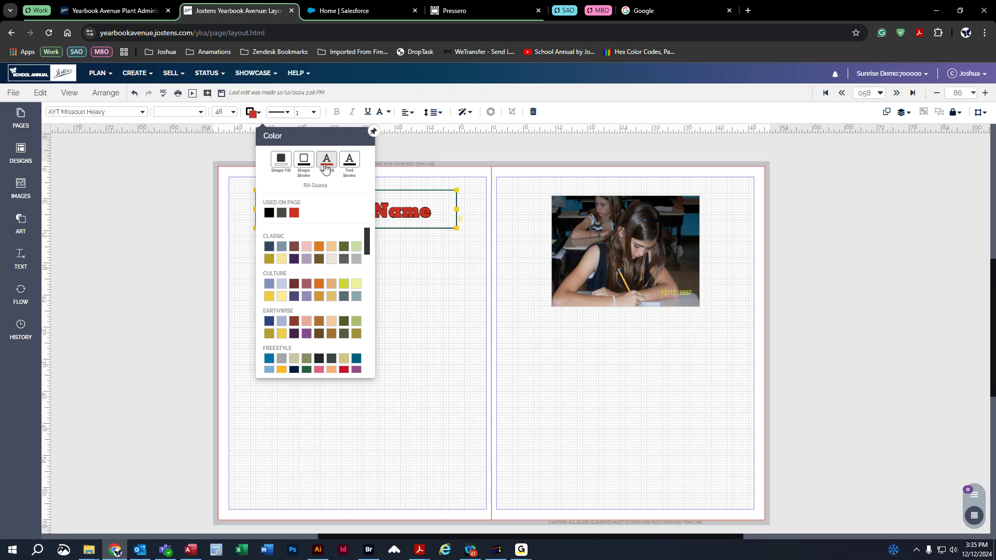
click(304, 160)
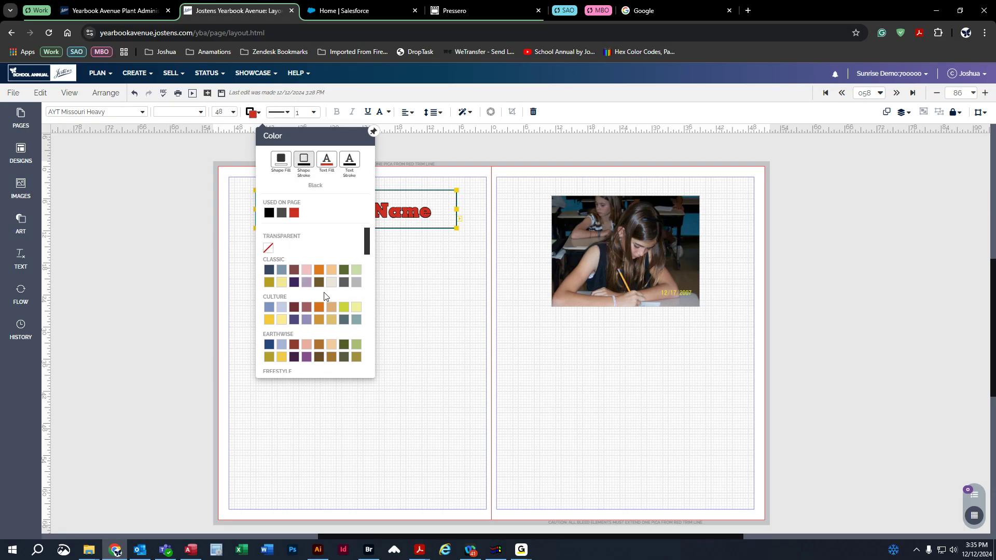
click(270, 307)
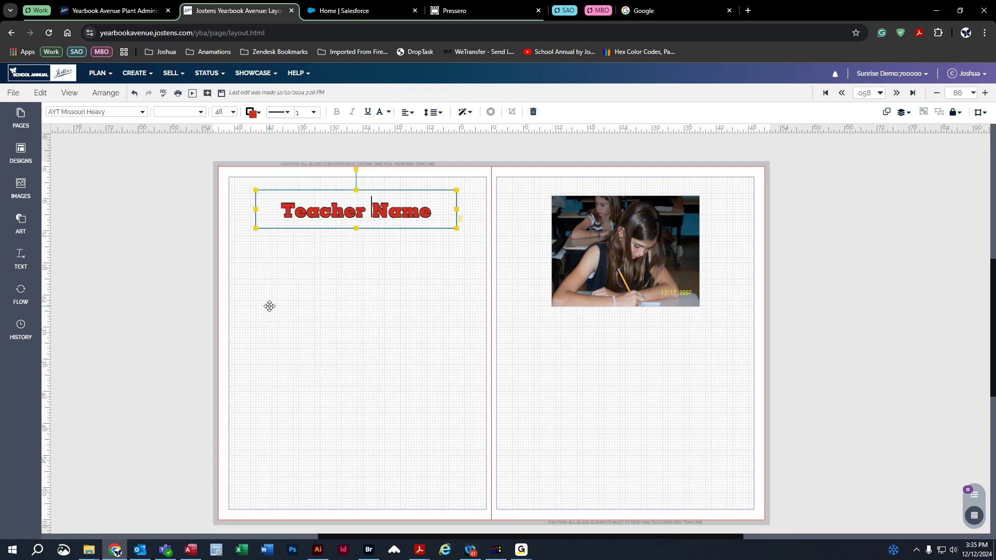
- Fill the Teacher Name text box's shape with orange and deselect it
click(252, 112)
click(281, 161)
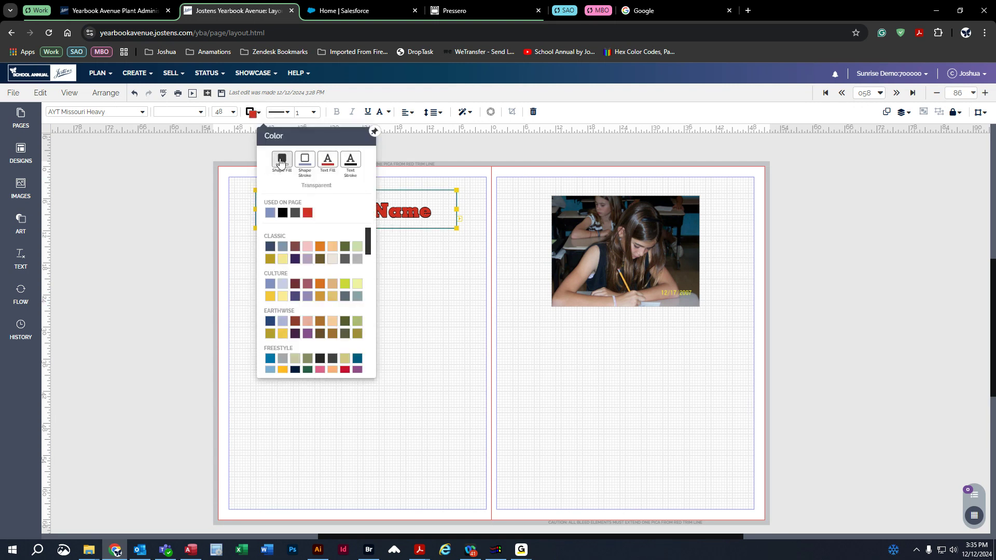
scroll(293, 303, down, 5)
click(319, 316)
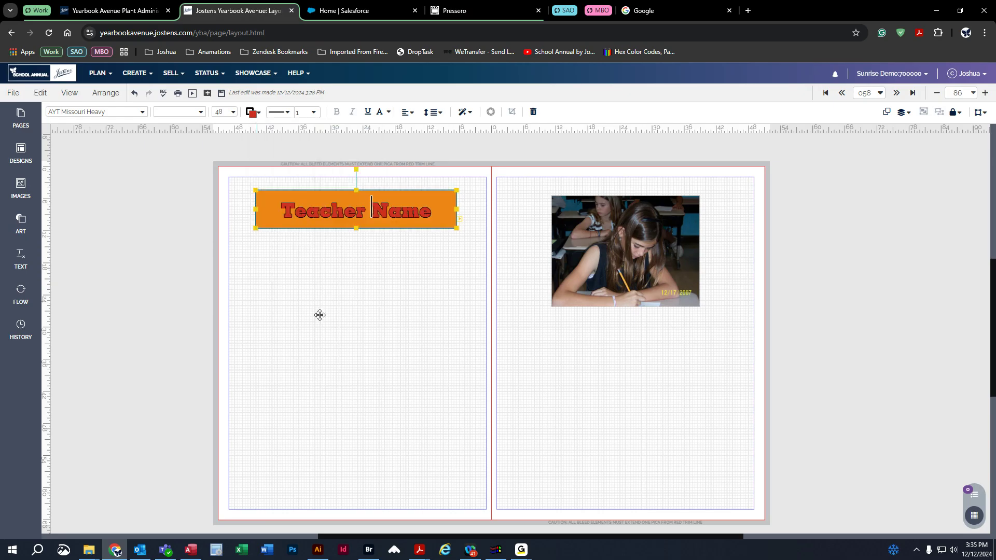
click(412, 293)
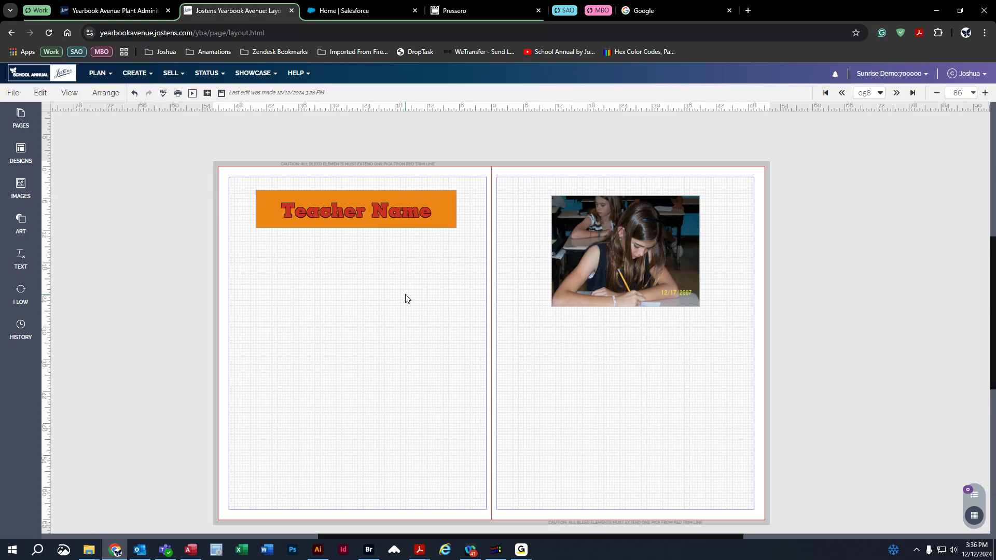
- Move the orange Teacher Name box up to the top margin of the left-hand page
click(390, 211)
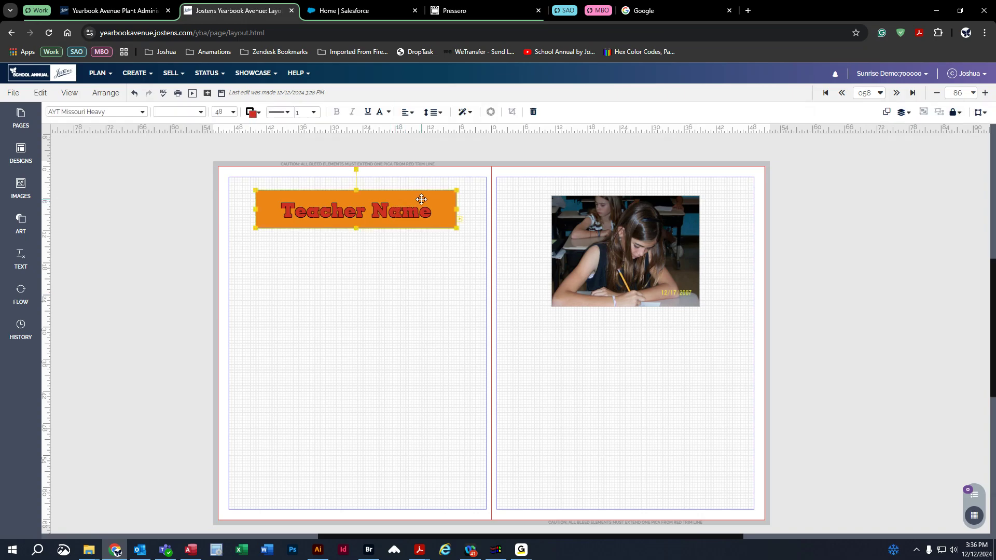
click(377, 251)
drag(370, 210, 369, 196)
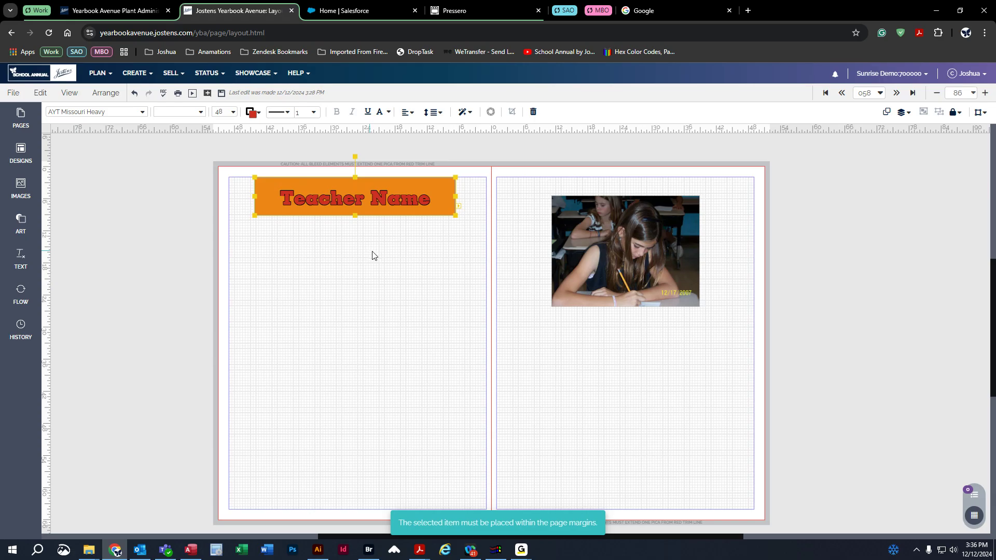
- Add a rectangle shape as wide as the Teacher Name box just below it and fill it with the page's orange
click(20, 223)
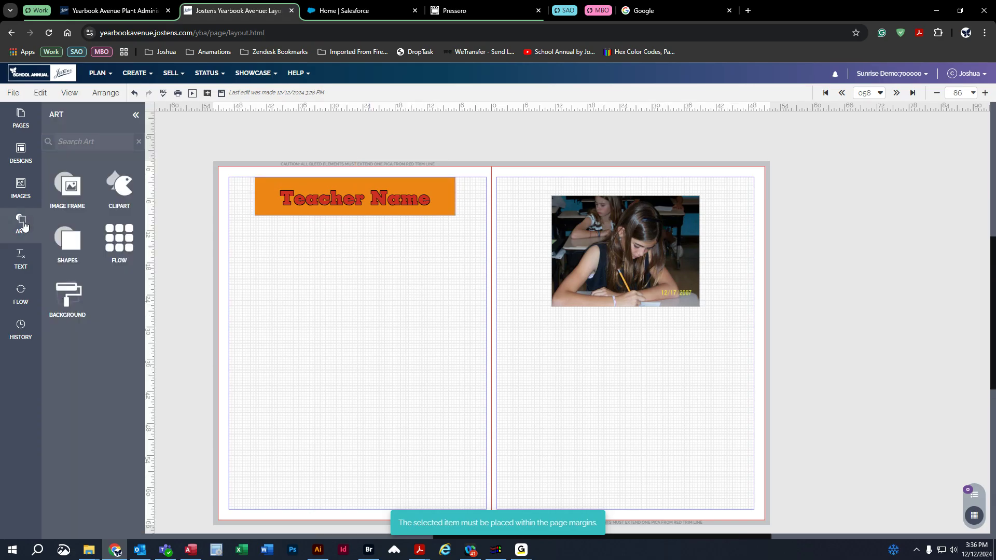
click(61, 250)
drag(66, 291, 454, 199)
drag(340, 195, 349, 256)
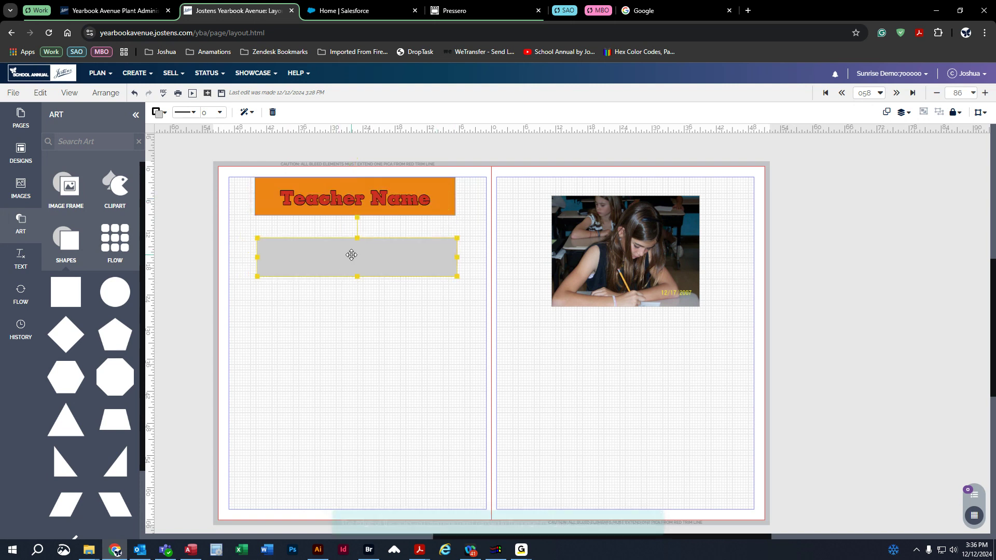
click(157, 112)
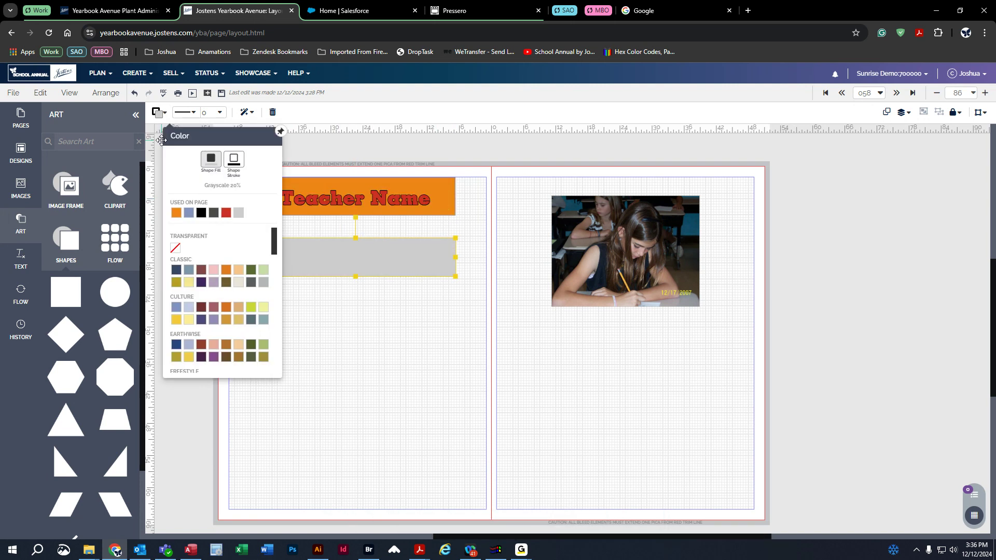
click(177, 213)
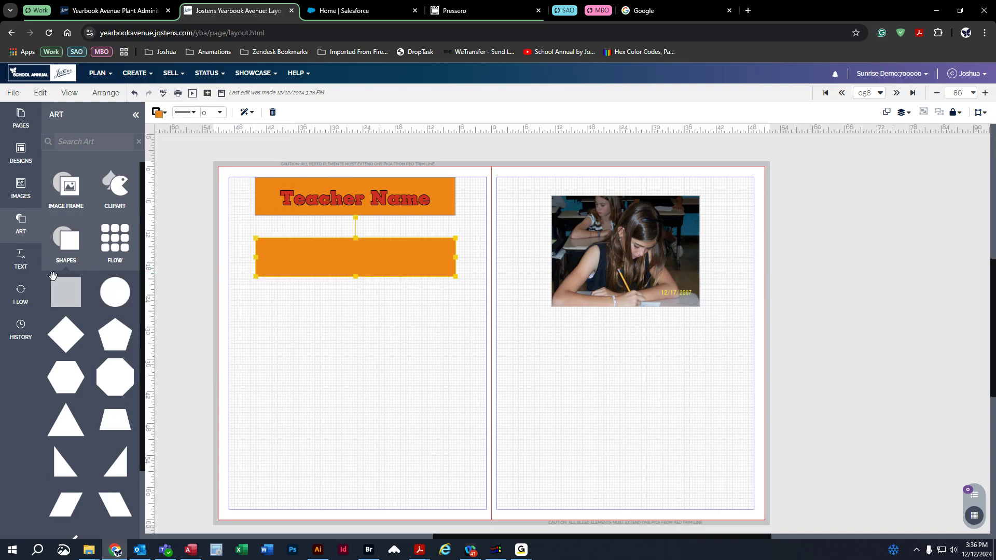
- Place a Teacher Name style text on the new orange rectangle and set its font to AYT Missouri Heavy, size 48
click(21, 261)
drag(88, 306, 351, 258)
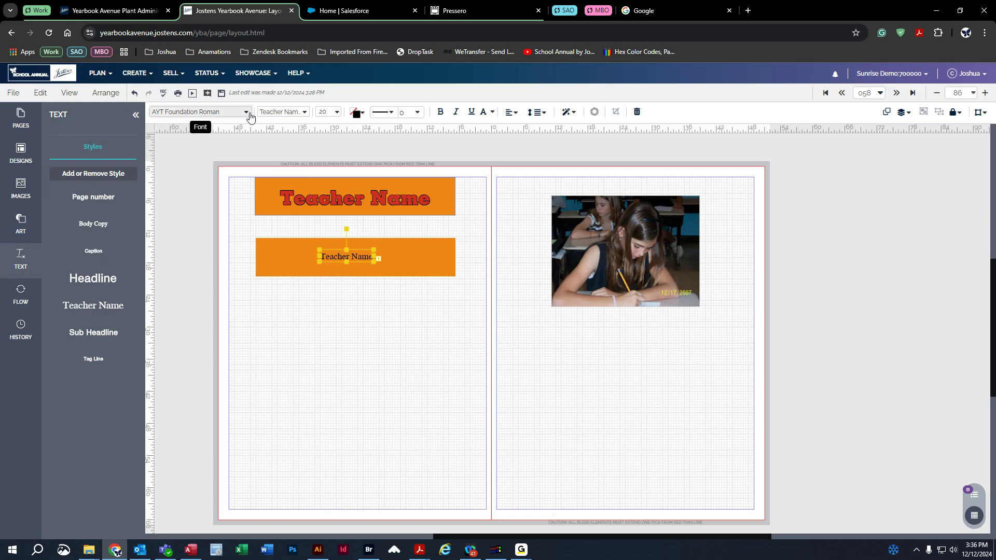
click(192, 112)
click(199, 312)
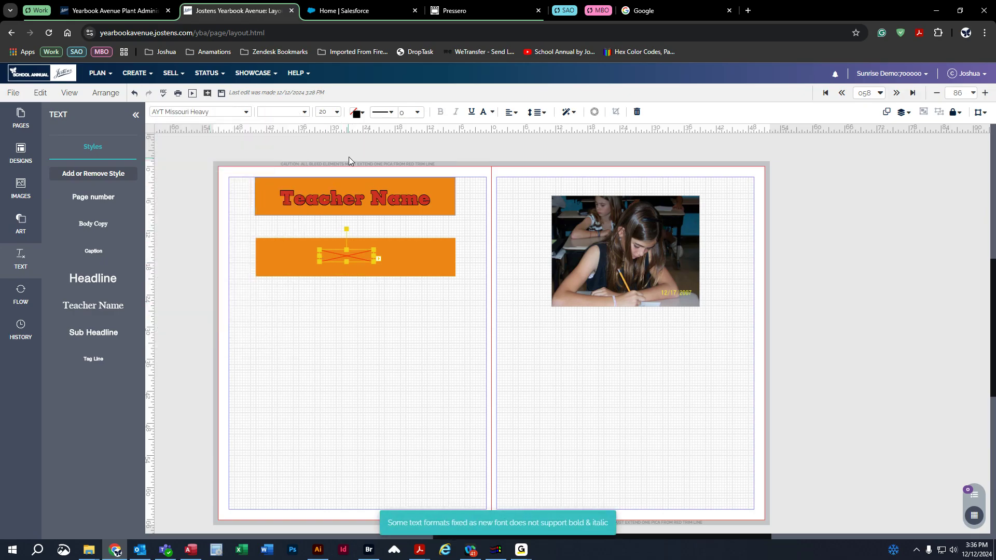
click(338, 112)
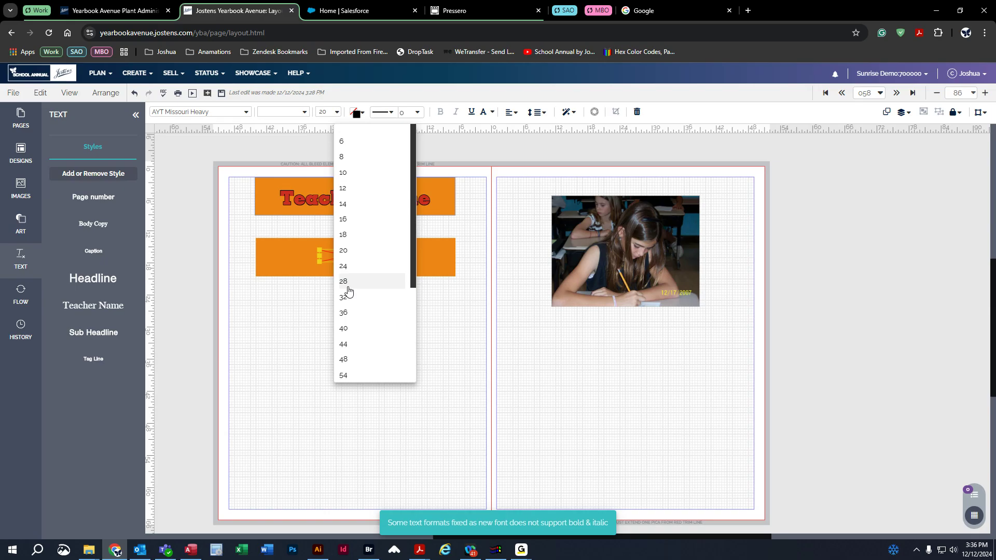
click(354, 355)
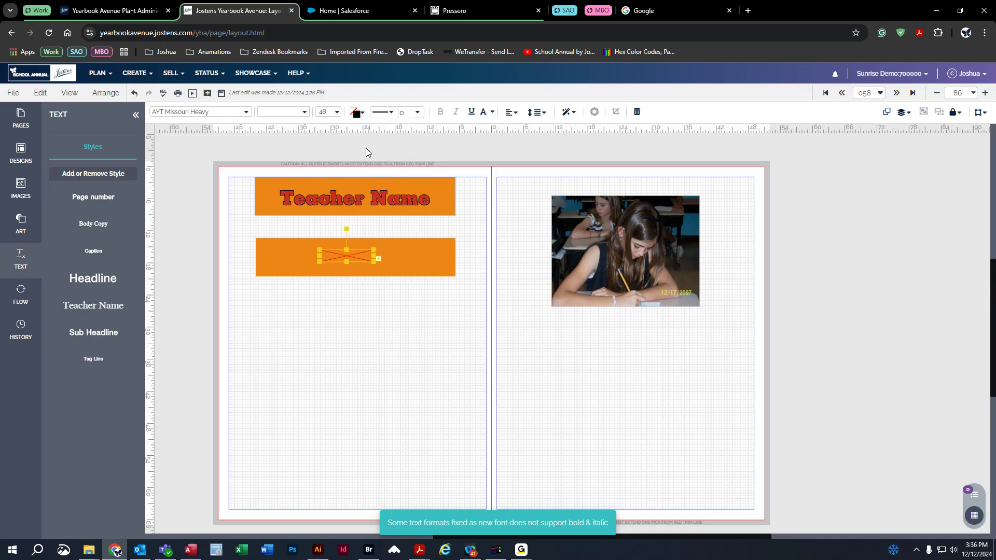
- Set the new Teacher Name text's fill to the page's red and give it a dark text stroke
click(357, 113)
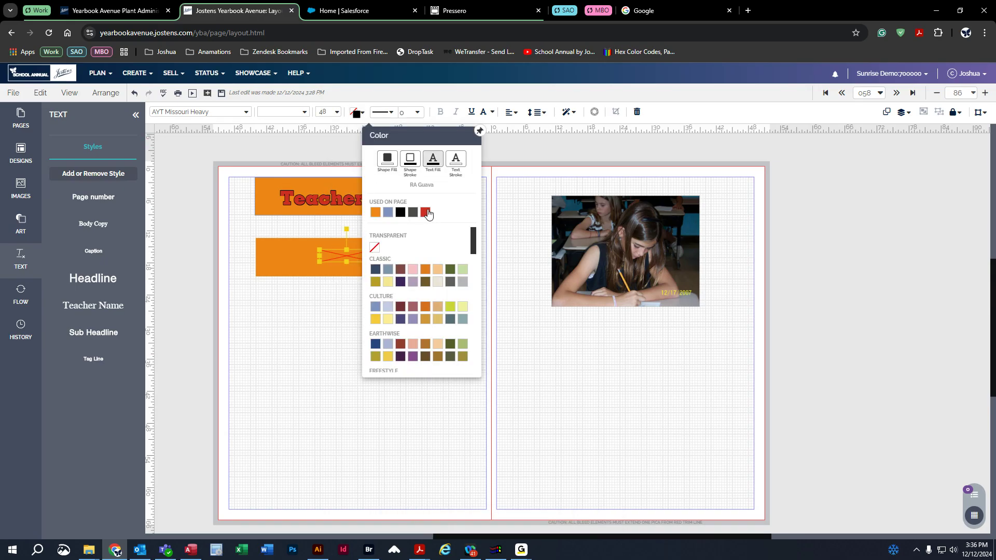
click(424, 212)
click(357, 113)
click(451, 159)
click(408, 210)
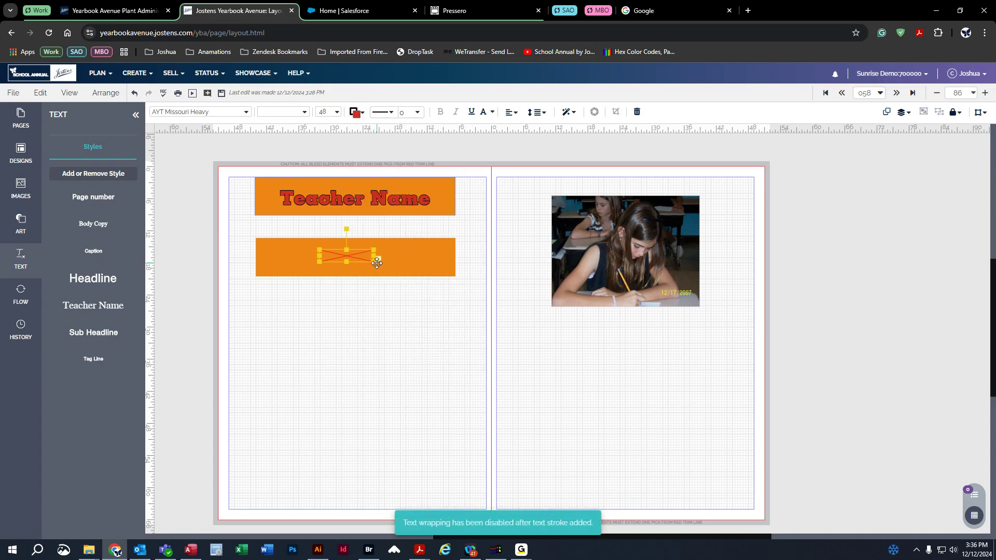
- Enlarge the new text box until Teacher Name fits and move it onto the middle of the lower orange rectangle
drag(374, 262, 483, 299)
drag(423, 270, 382, 258)
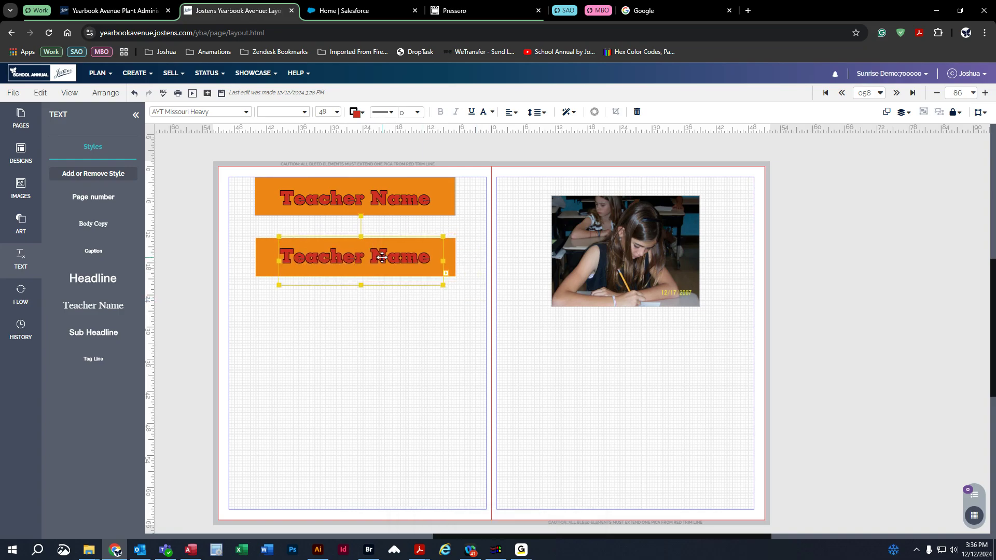
click(392, 311)
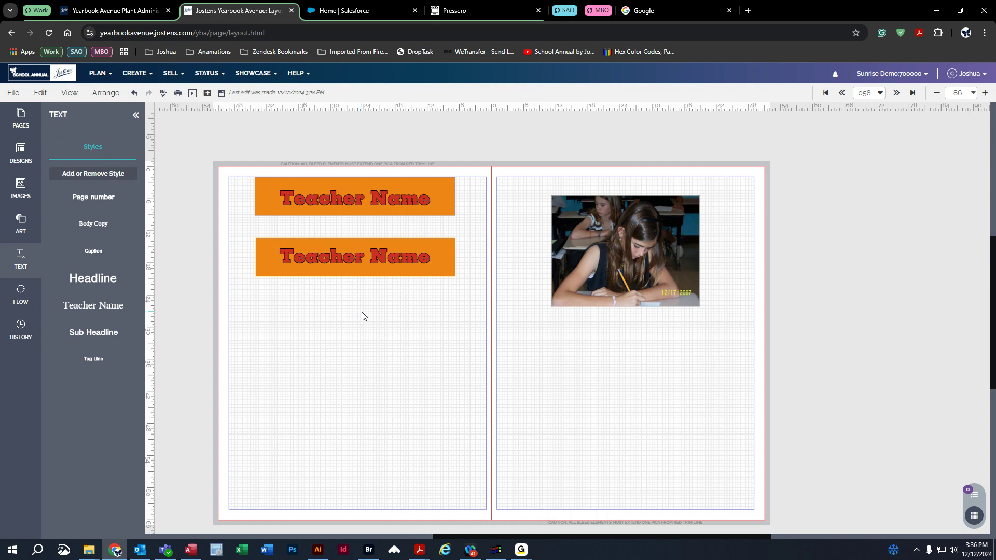
- Select the Teacher Name texts and the lower orange rectangle in turn to compare the single filled box with the two-piece version
click(312, 246)
click(274, 210)
click(296, 251)
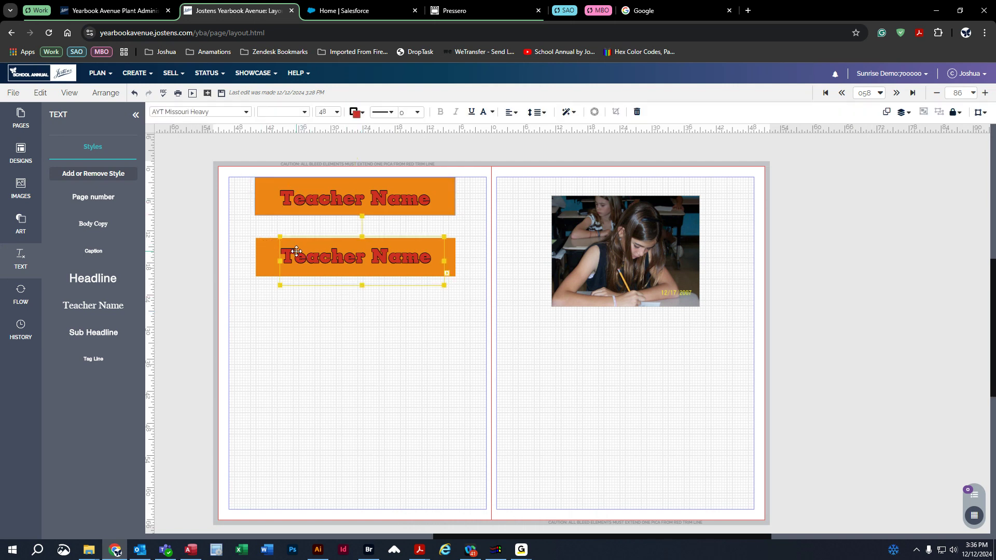
click(270, 258)
click(299, 260)
click(284, 399)
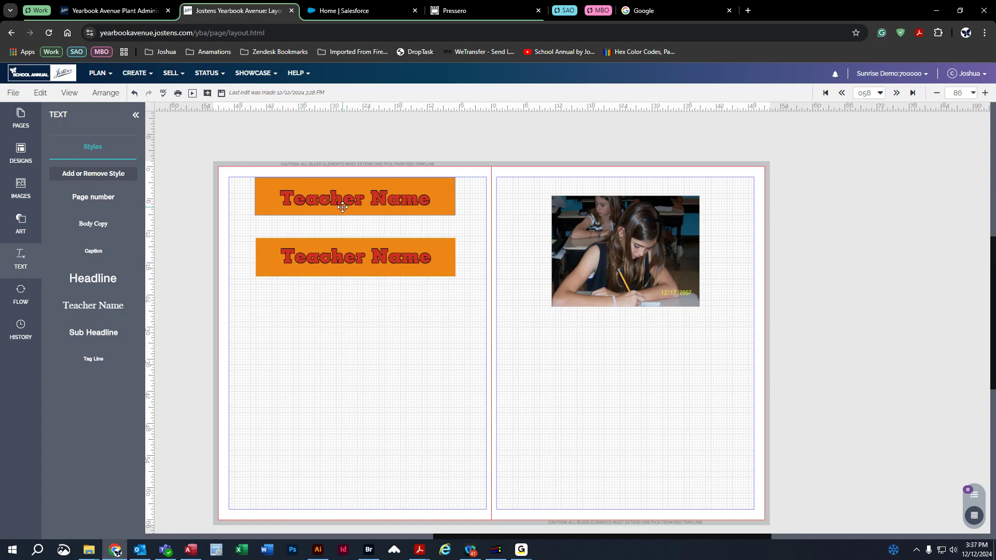
click(357, 188)
click(366, 247)
click(273, 258)
click(383, 280)
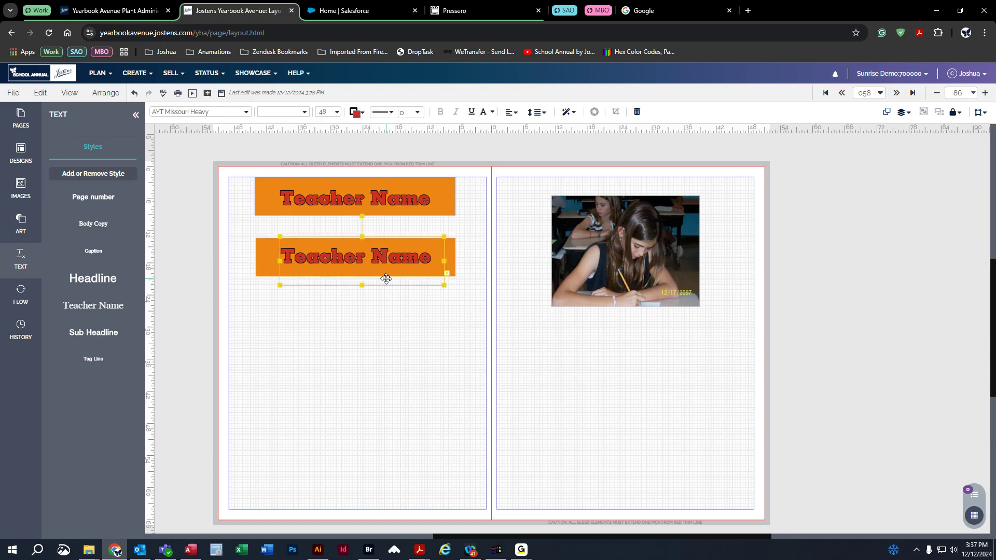
click(264, 256)
click(318, 252)
- Select the lower orange rectangle together with its text and center-align them horizontally and vertically
drag(293, 296, 399, 245)
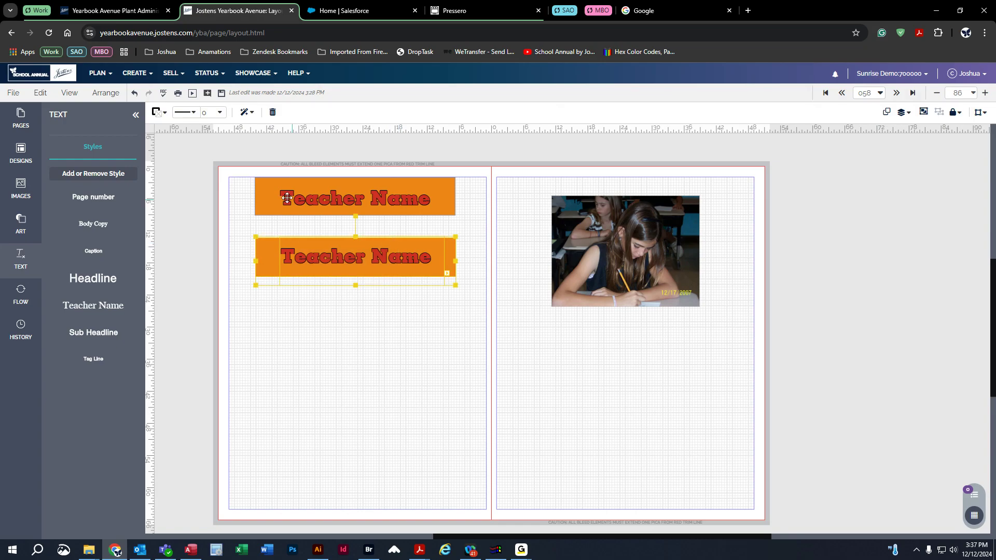
click(105, 93)
mouse_move(178, 226)
mouse_move(150, 175)
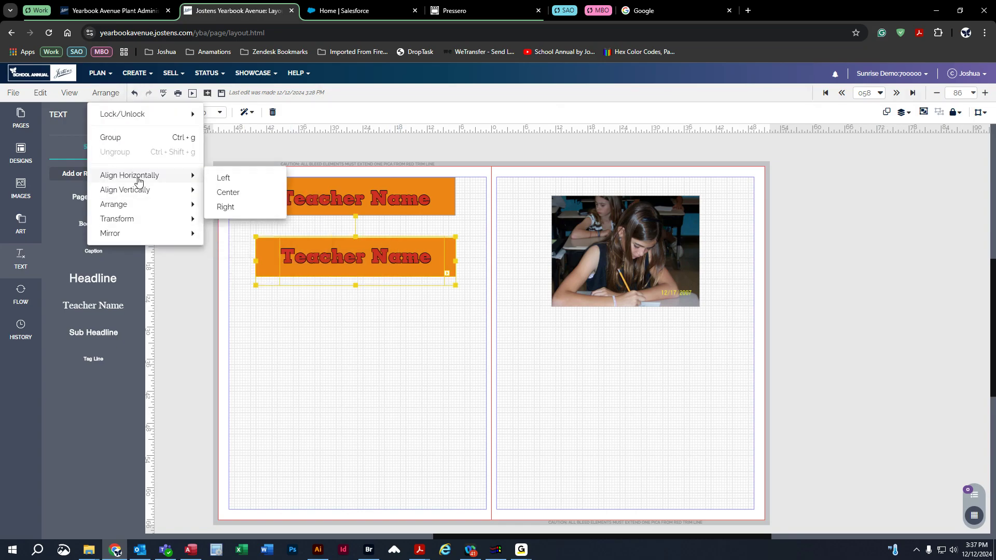
click(222, 193)
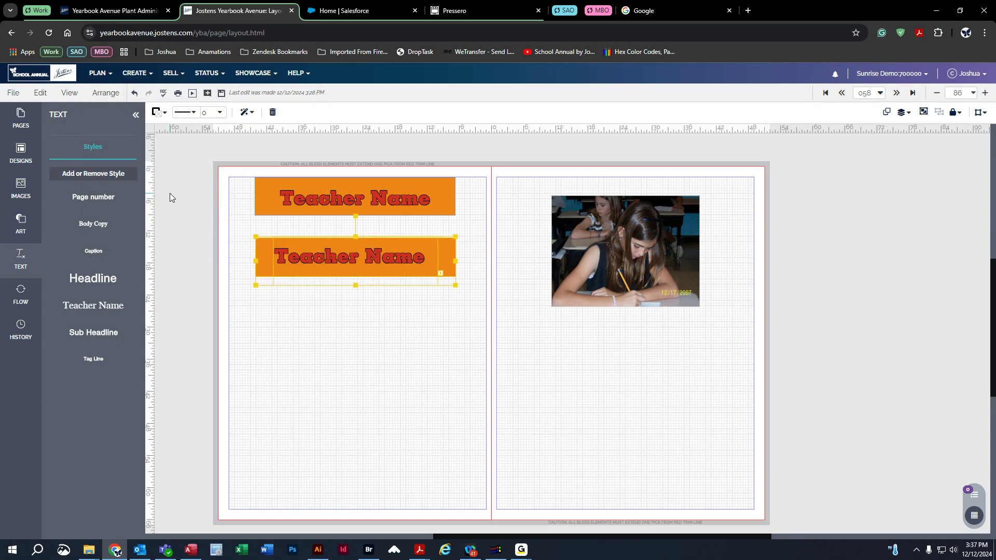
click(106, 93)
mouse_move(136, 190)
click(228, 207)
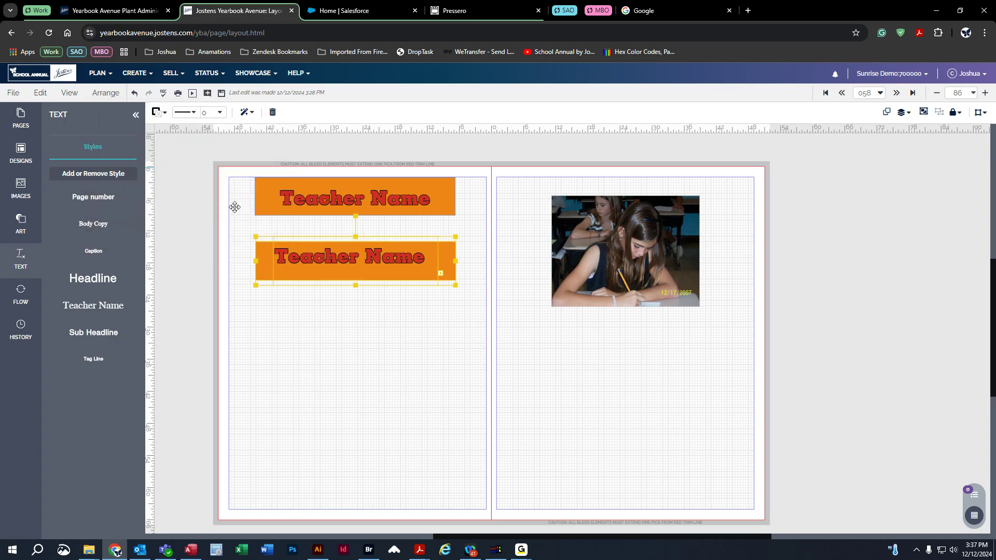
click(407, 350)
click(370, 269)
click(538, 351)
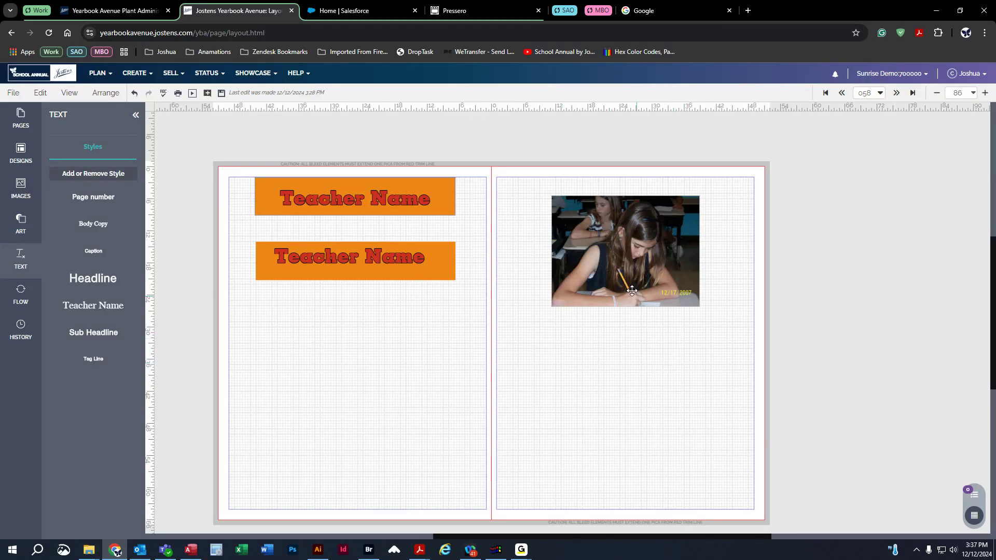
- Give the photo on the right-hand page a solid stroke in the page's orange with a thickness of 8
click(620, 252)
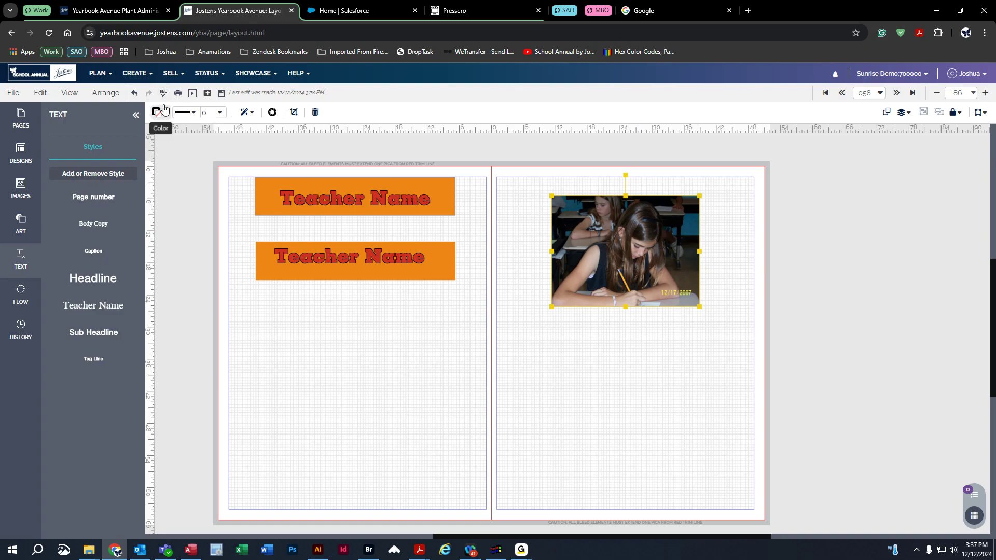
click(188, 112)
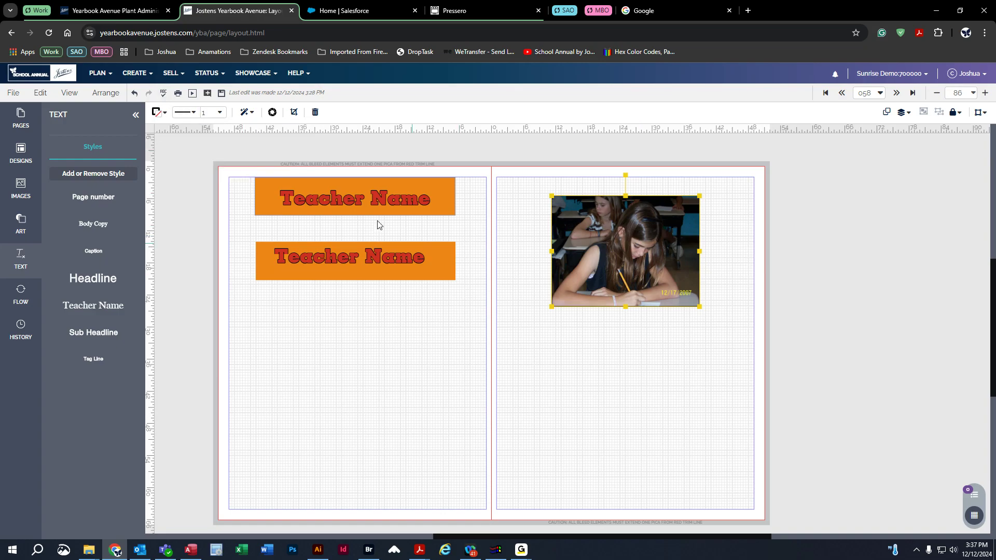
click(167, 112)
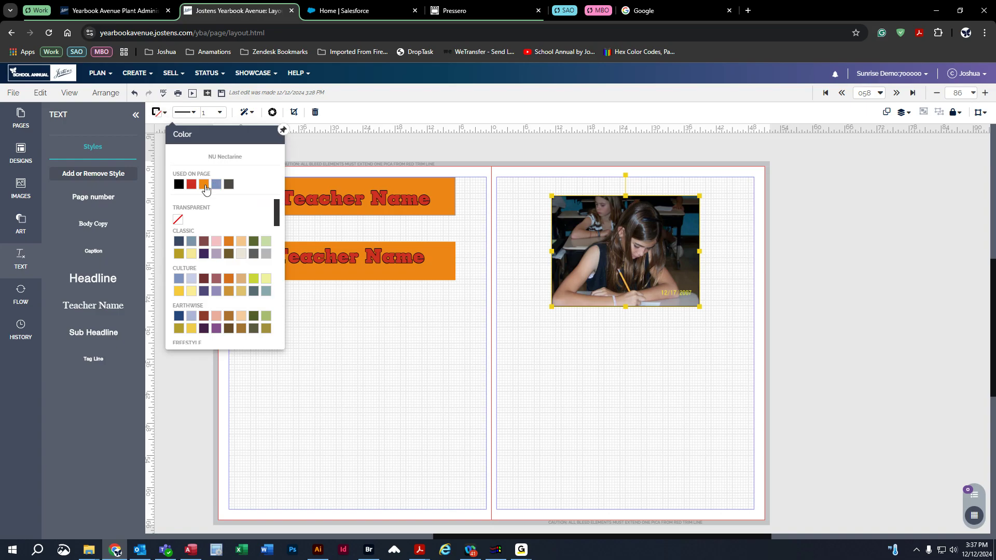
click(203, 184)
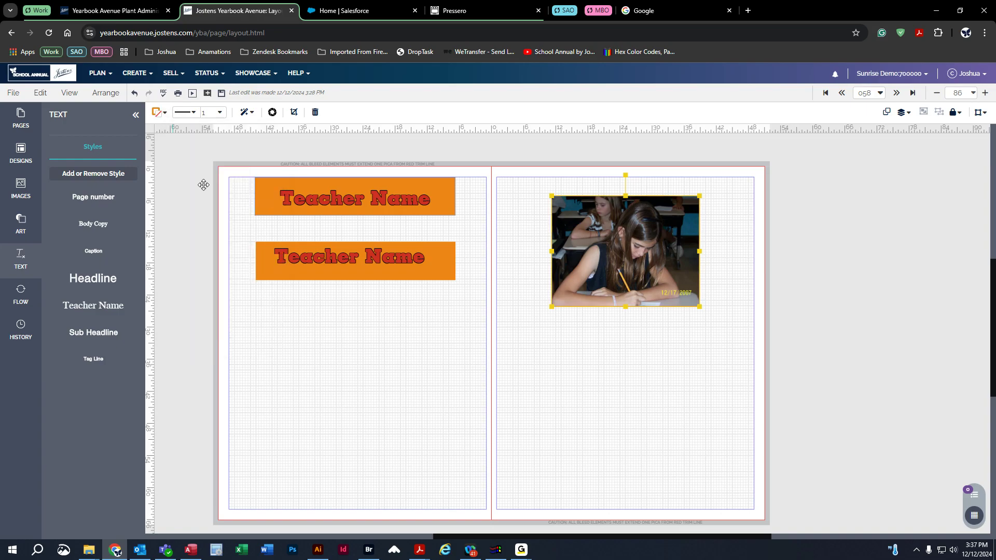
click(218, 112)
click(245, 314)
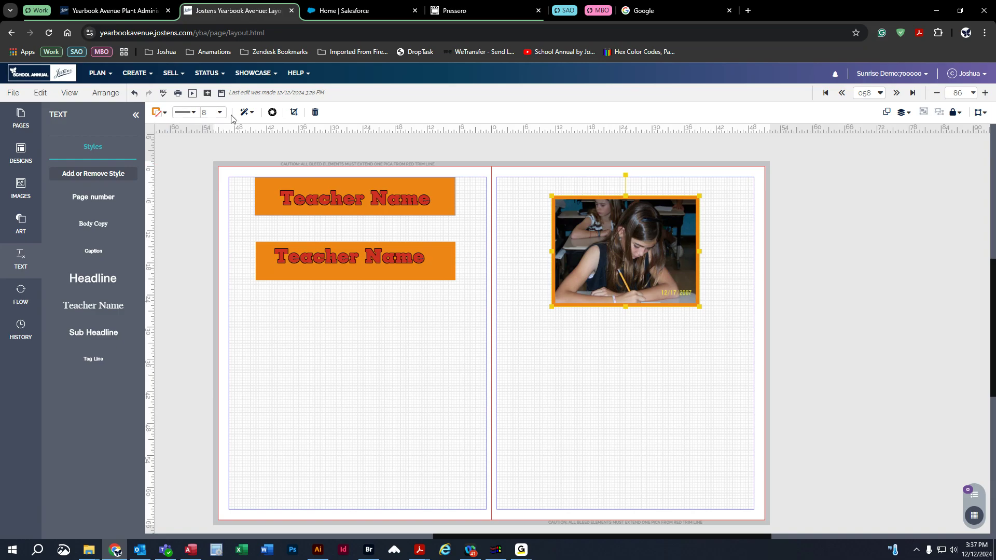
- Round the photo's corners to 36, keeping transparency and tint at 0
click(250, 116)
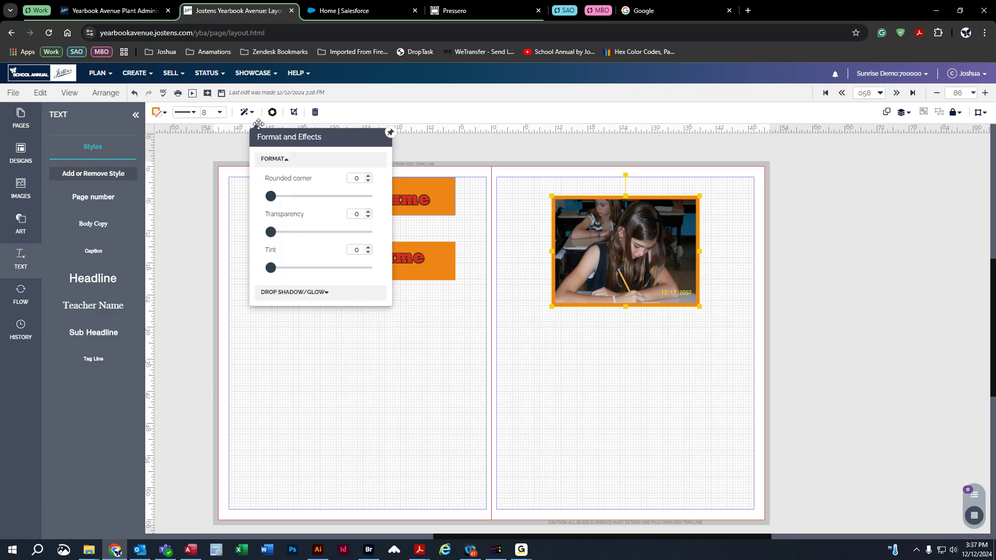
drag(270, 196, 406, 207)
mouse_move(270, 232)
mouse_down()
mouse_move(316, 232)
mouse_move(270, 233)
mouse_up()
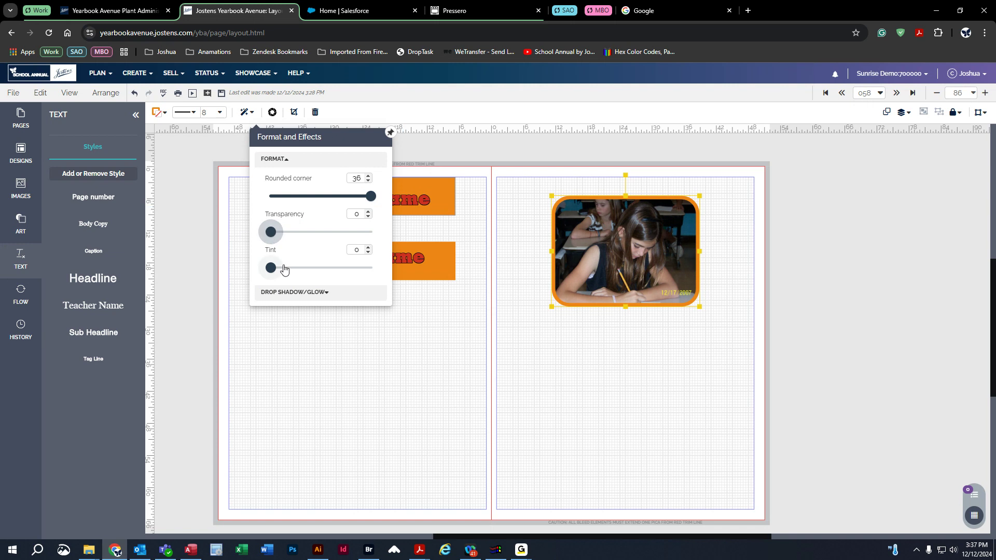
mouse_move(270, 269)
mouse_down()
mouse_move(289, 264)
mouse_move(267, 286)
mouse_up()
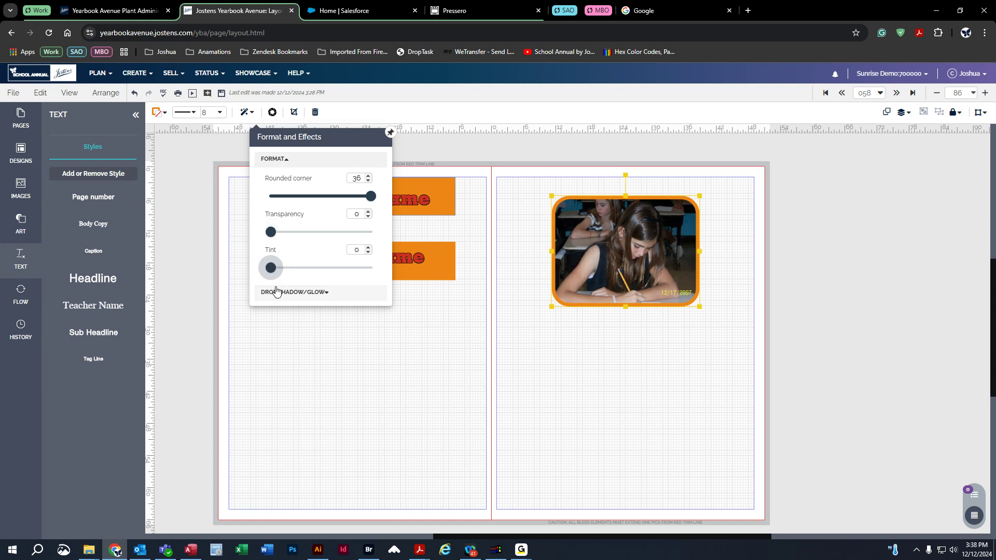
- Apply a black drop shadow to the photo with distance 21, degree 136 and opacity 34
click(275, 292)
click(288, 198)
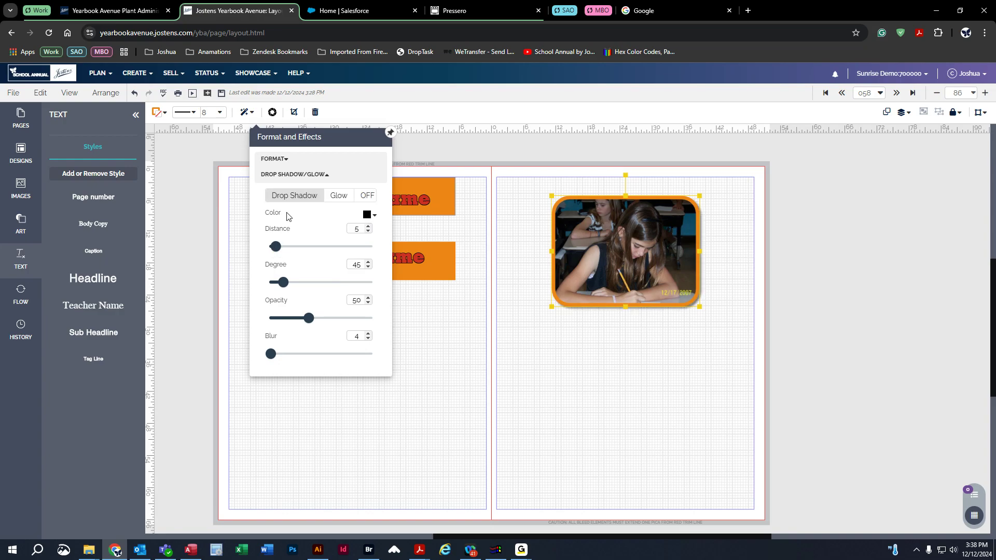
drag(275, 246, 356, 248)
drag(284, 288, 309, 283)
drag(308, 318, 289, 324)
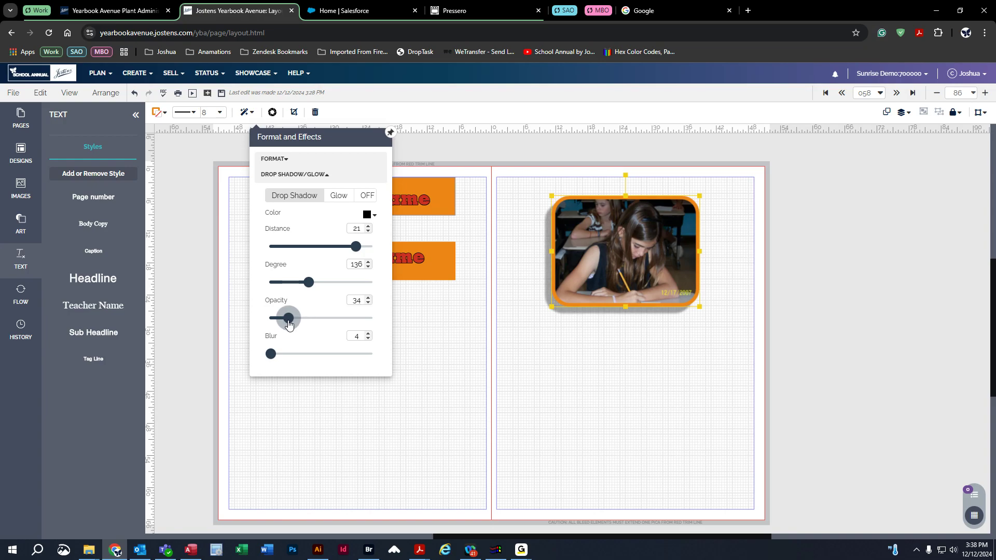
- Try a glow on the photo with opacity 99 and blur 24, and switch the effect off
click(339, 198)
drag(309, 247, 388, 258)
drag(311, 285, 454, 277)
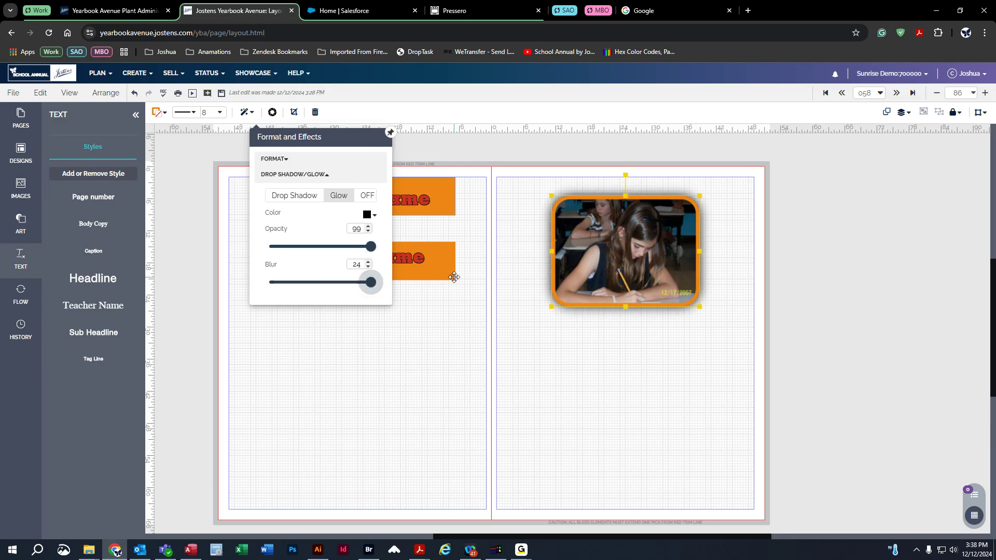
click(367, 197)
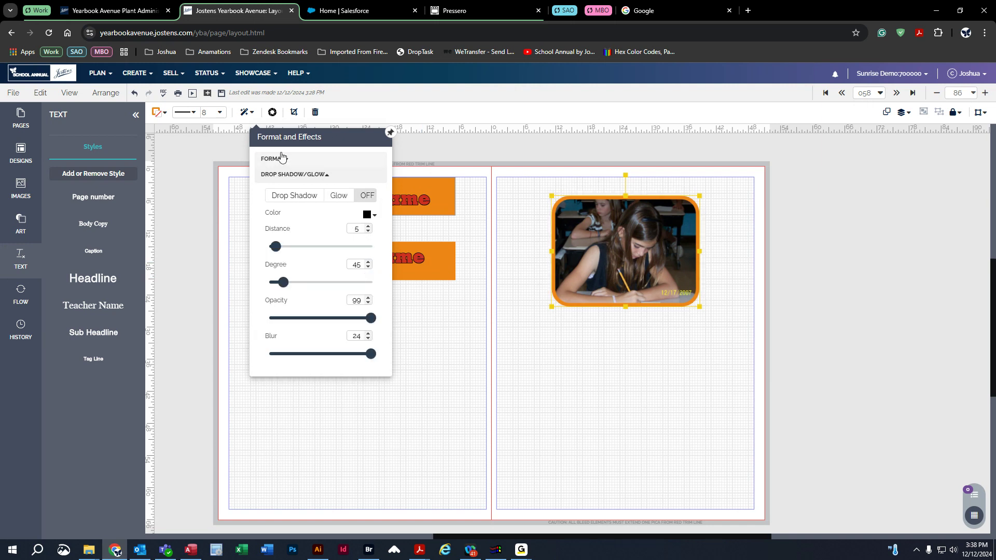
- View the photo's filter options in Snap Edit and close the editor and the effects settings
click(273, 113)
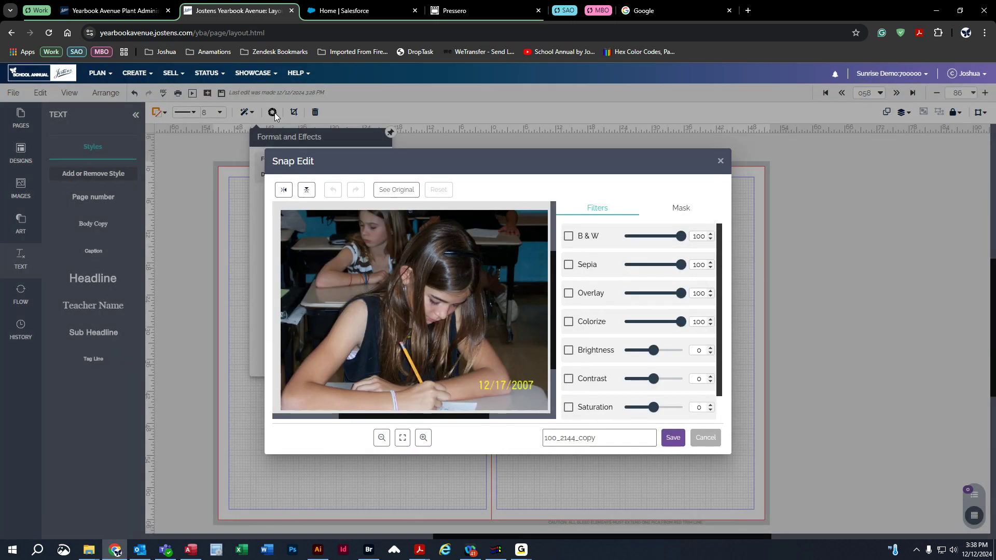
click(720, 161)
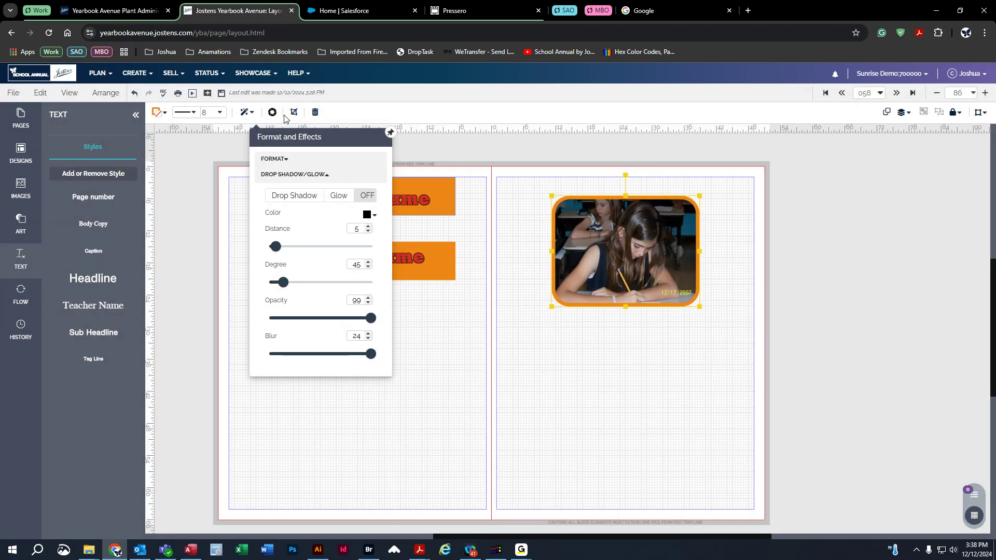
click(373, 104)
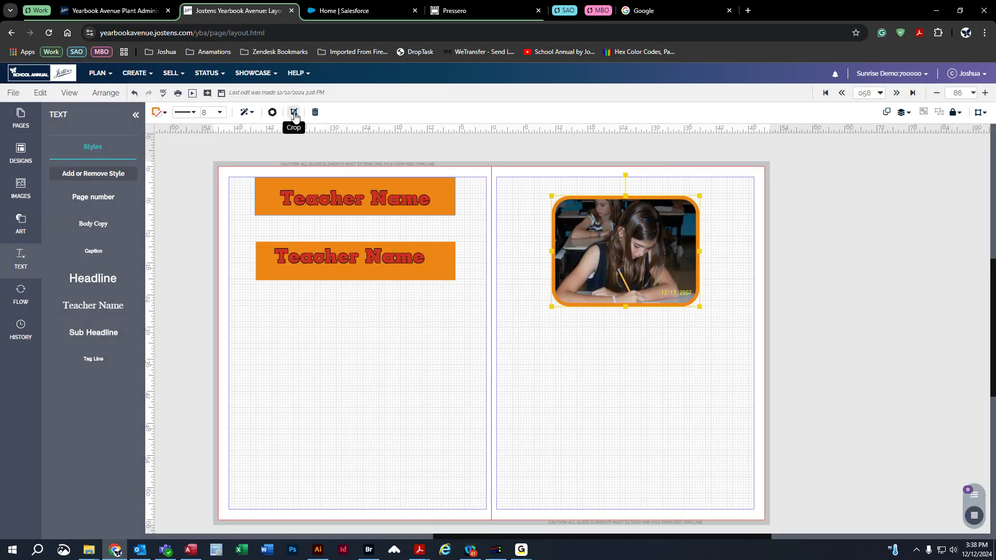
- Shrink the photo, and crop it by enlarging and repositioning the image inside its frame around the girl
drag(552, 306, 594, 277)
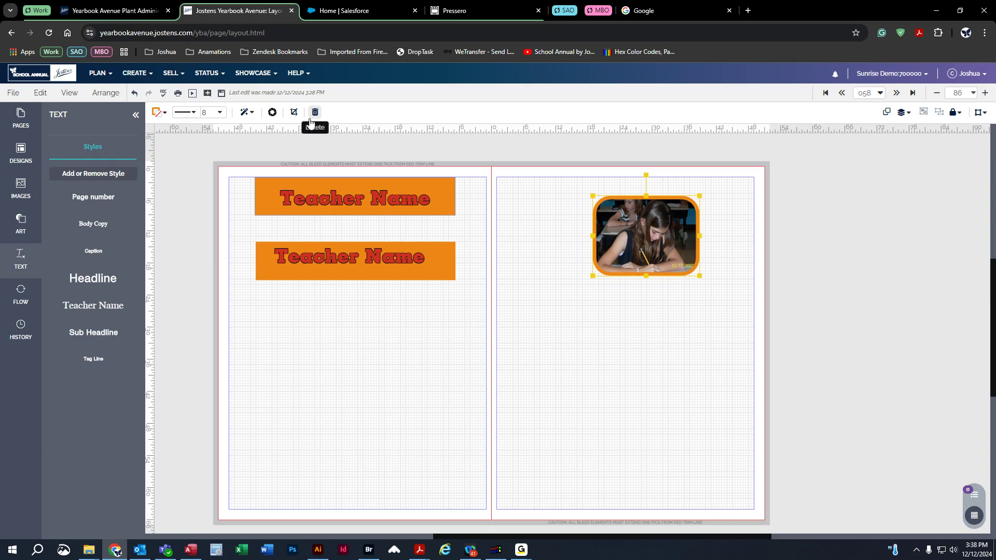
click(293, 113)
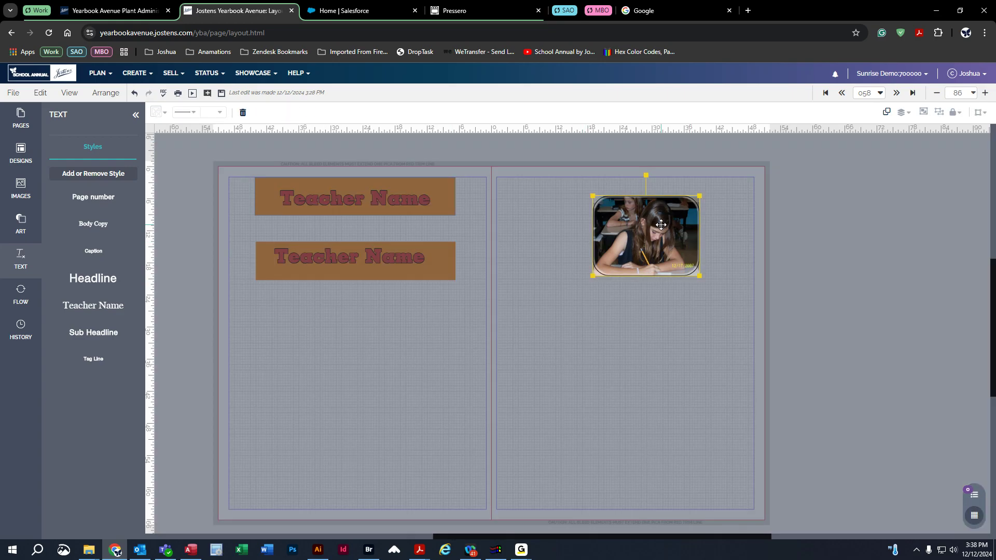
drag(591, 275, 535, 313)
drag(635, 295, 645, 291)
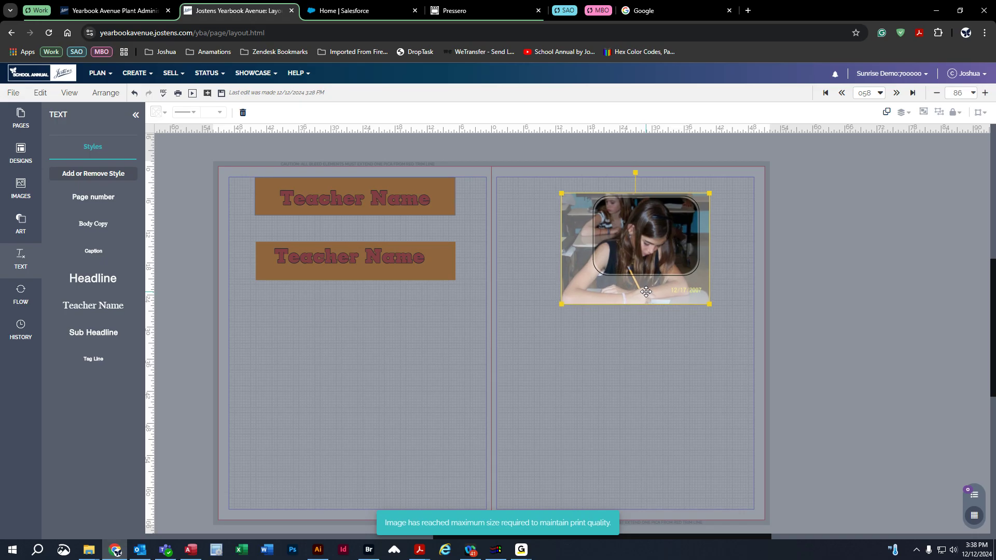
click(825, 229)
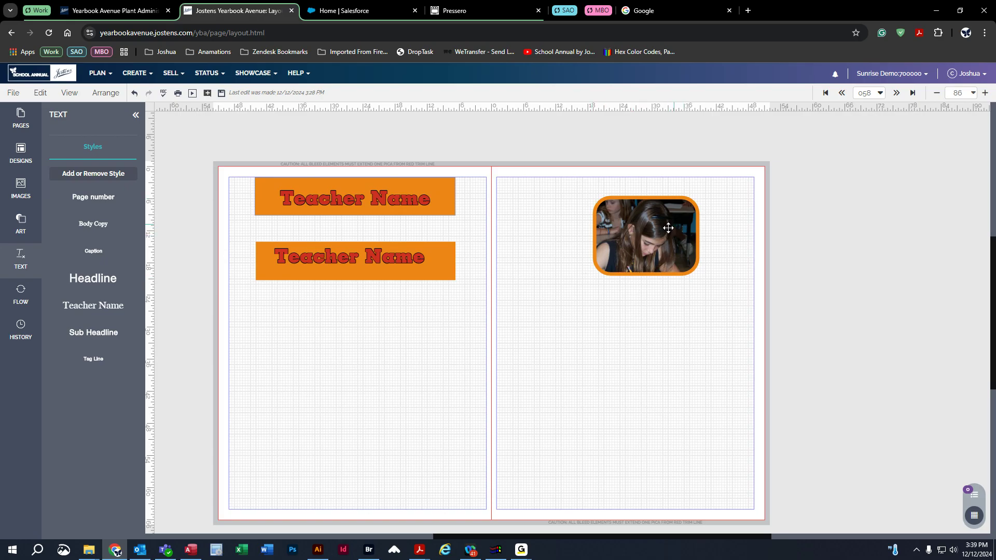
- Undo the photo's crop and enlarge the photo to its maximum size
click(134, 93)
drag(657, 253, 654, 253)
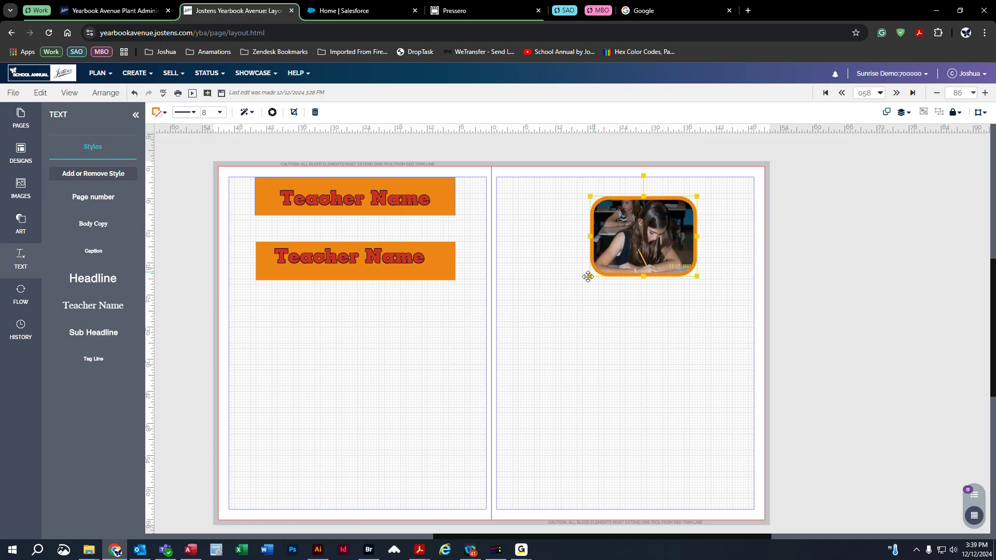
drag(589, 277, 445, 362)
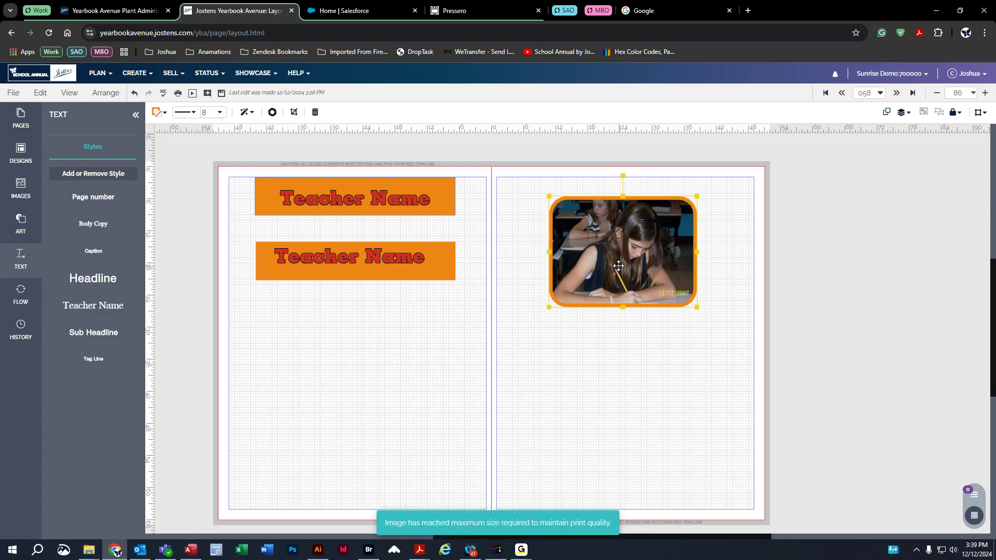
- Try the B & W, Sepia and Overlay filters on the girl's photo in Snap Edit, with a dark red overlay at 22
click(271, 113)
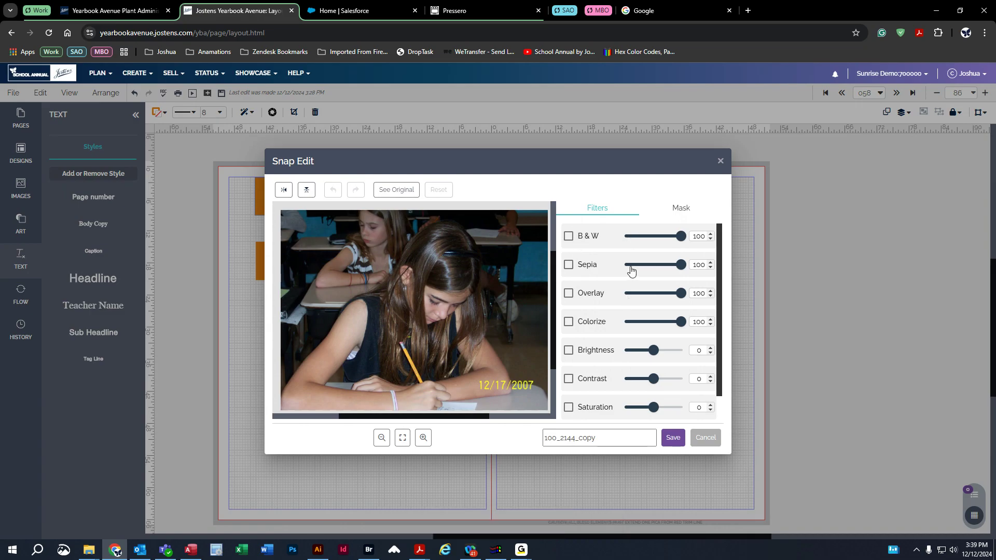
click(568, 236)
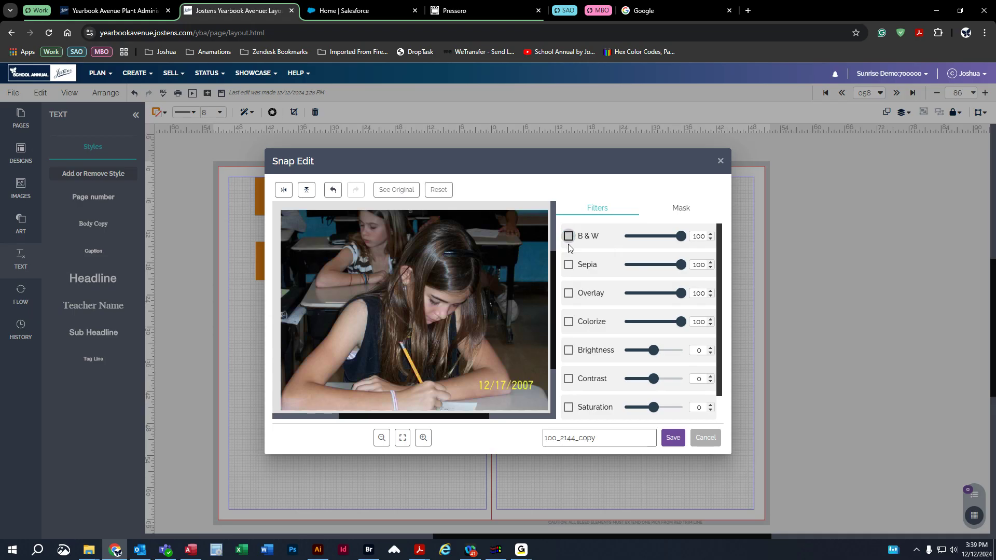
click(568, 265)
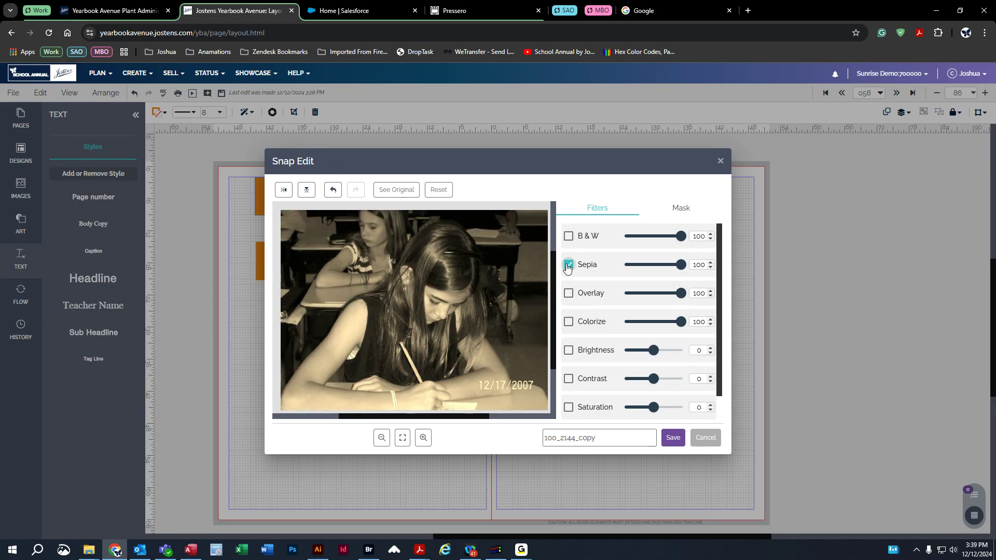
click(569, 293)
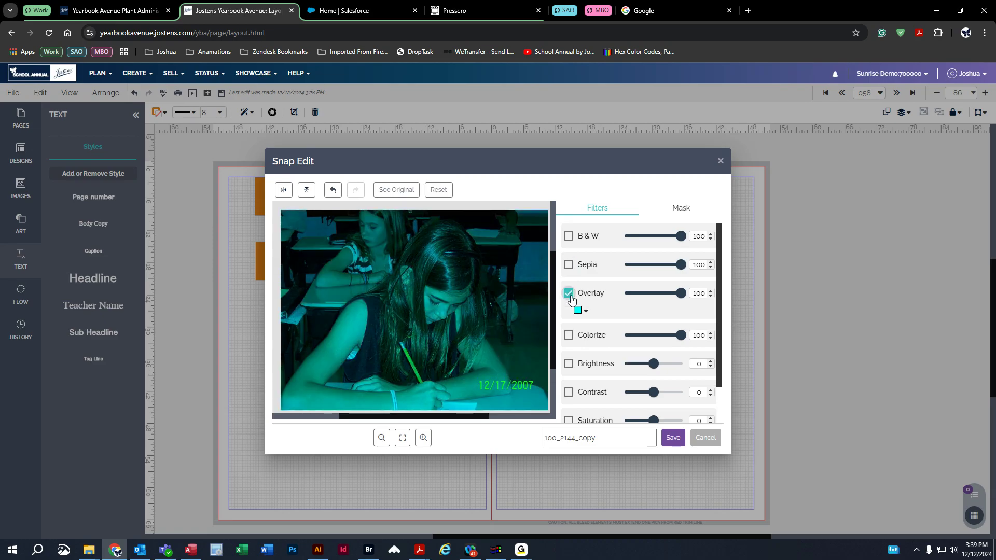
click(579, 311)
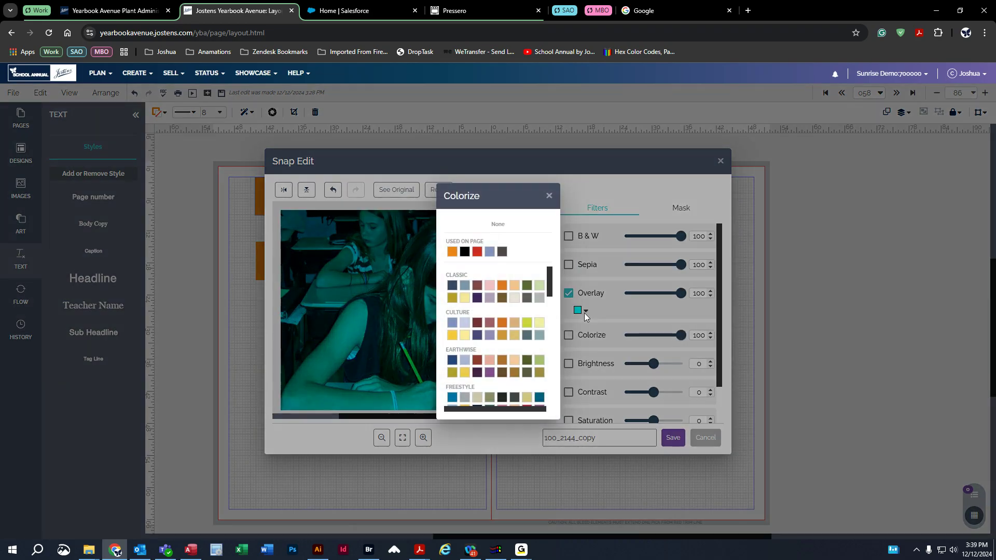
click(474, 287)
drag(681, 293, 639, 296)
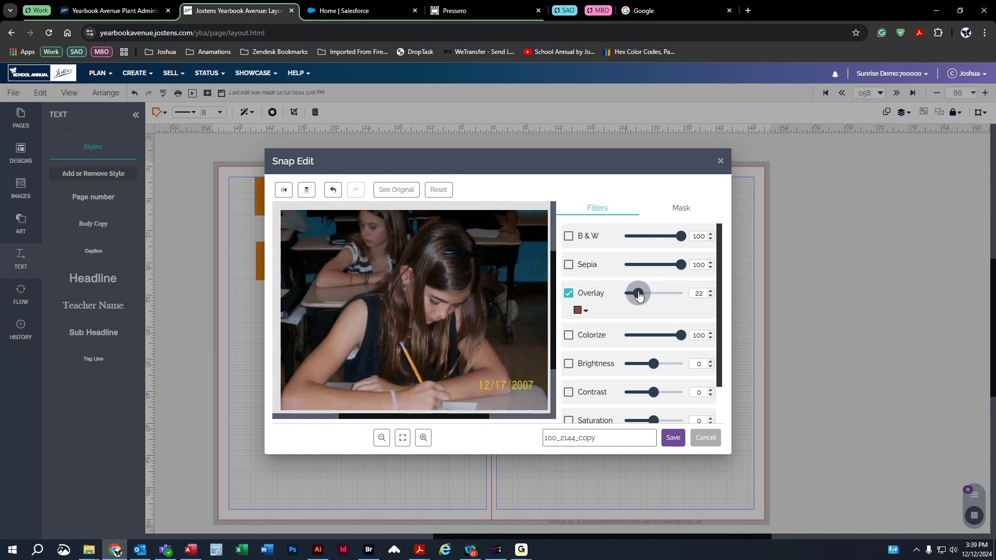
click(569, 298)
- Try a golden Colorize filter at 8 on the photo, and cancel the Snap Edit changes
click(568, 335)
click(583, 340)
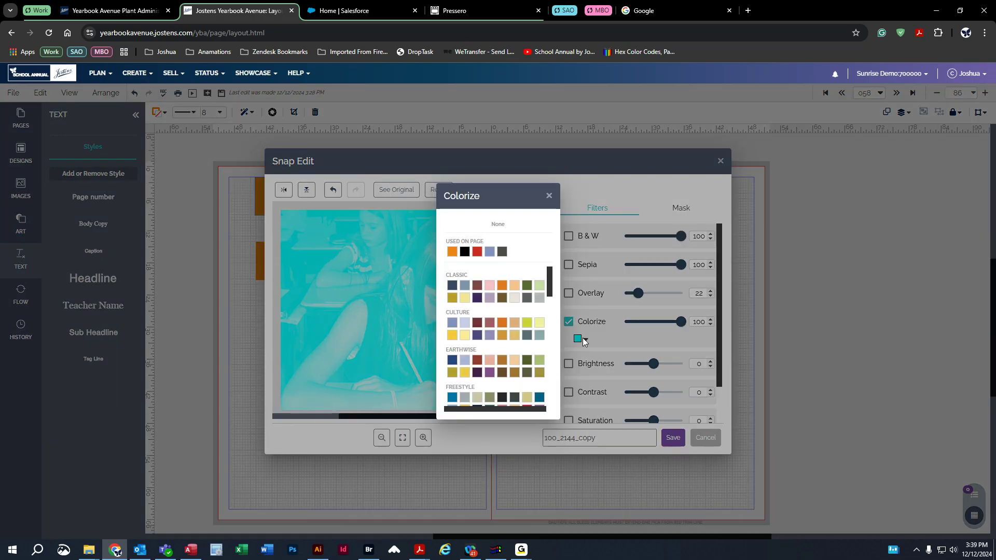
click(501, 337)
drag(683, 330, 632, 331)
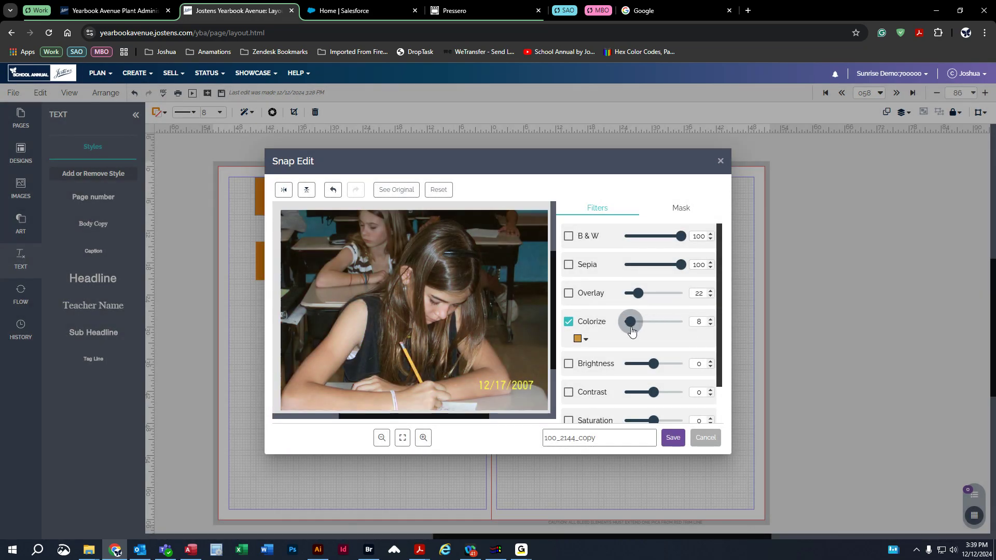
click(581, 339)
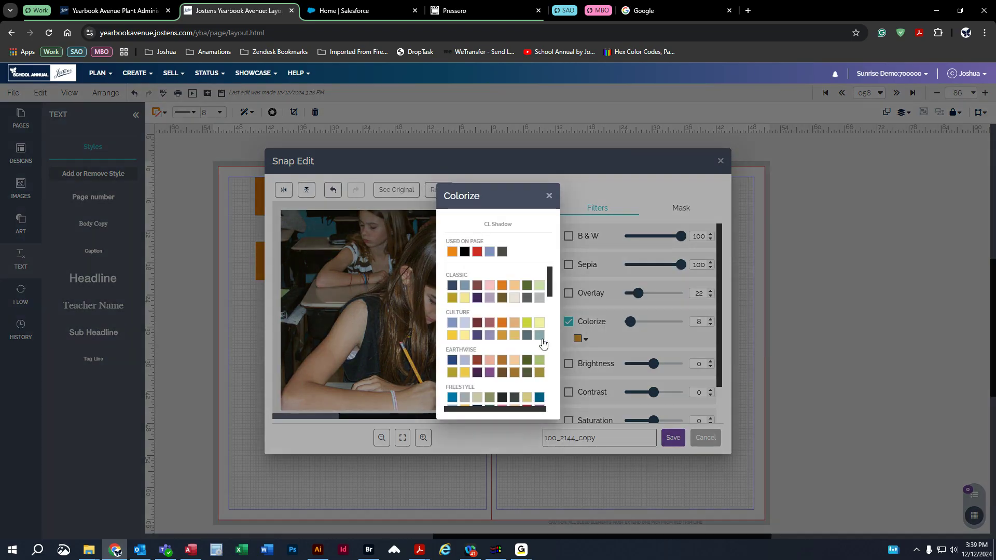
click(549, 196)
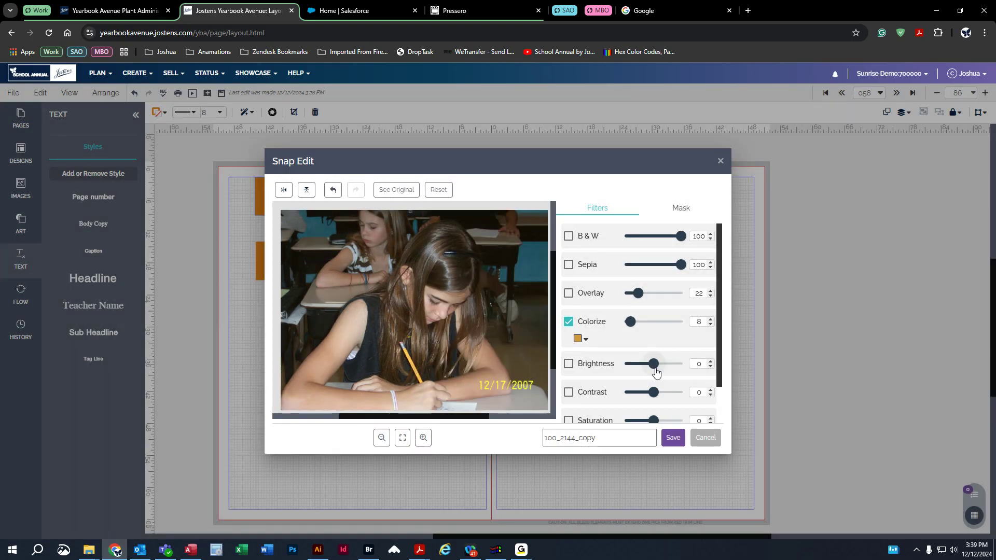
click(695, 442)
click(563, 330)
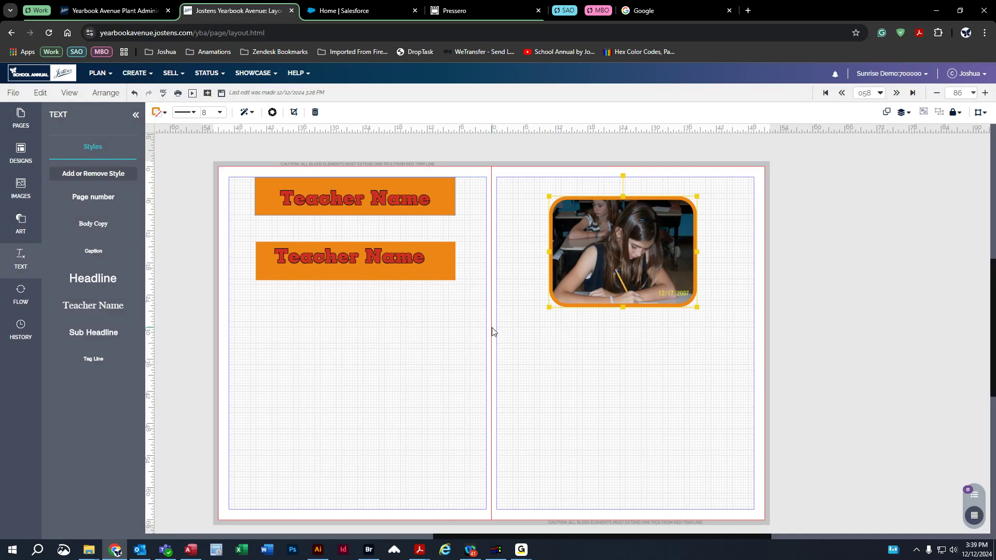
- Browse the clipart collections and show the Academics category
click(36, 232)
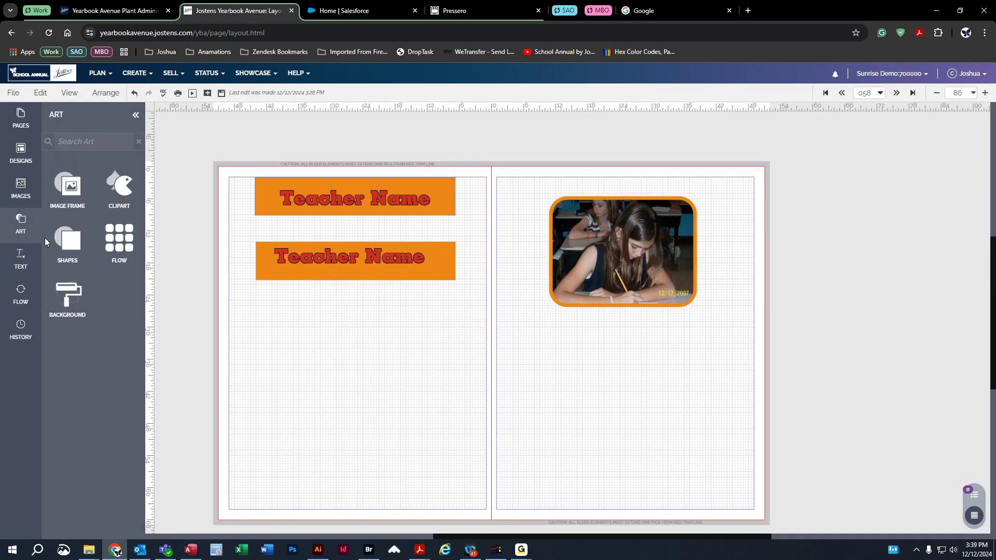
click(112, 184)
click(83, 223)
scroll(86, 253, down, 3)
scroll(86, 252, up, 10)
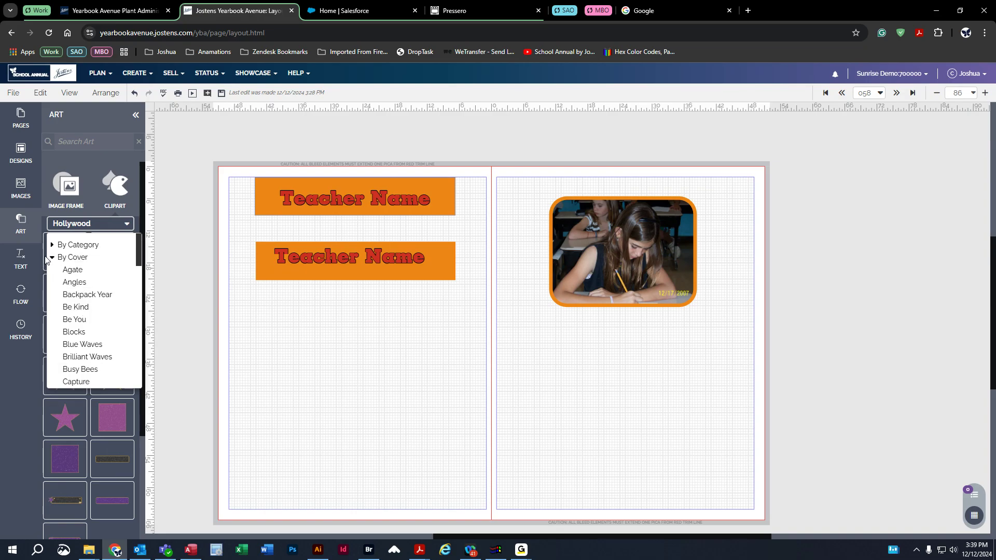
click(52, 257)
click(52, 247)
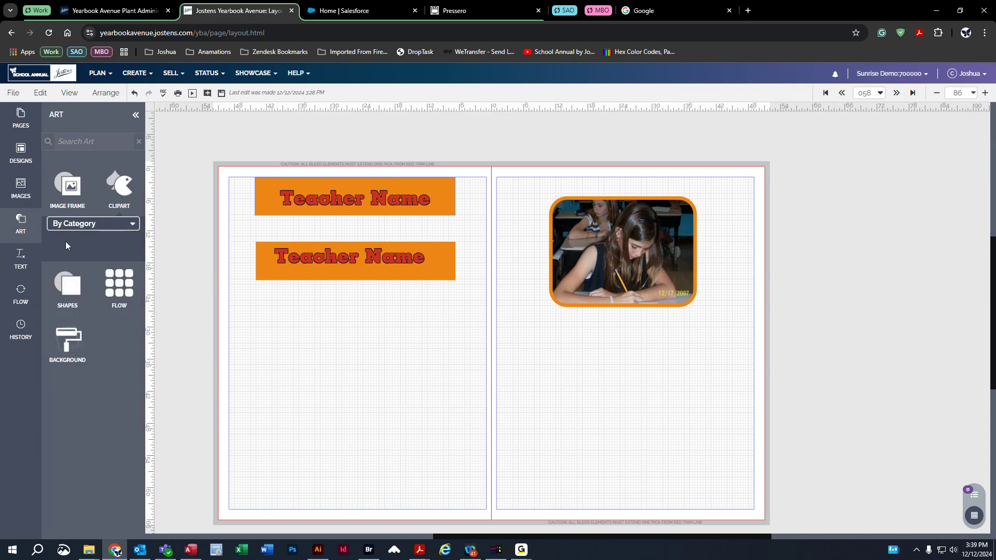
click(67, 224)
click(54, 247)
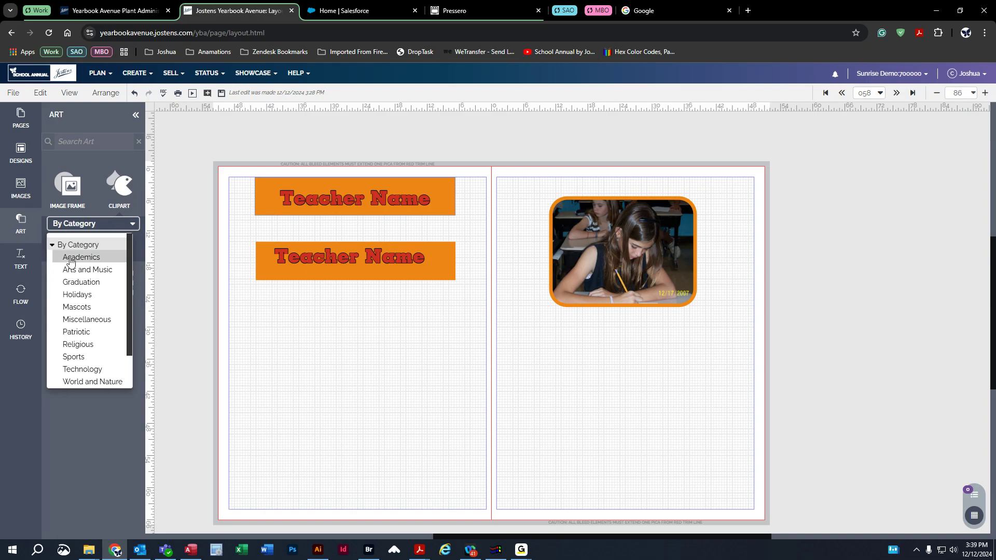
click(71, 257)
- Place the chess piece clipart on the left page below the two Teacher Name banners
drag(112, 251, 587, 499)
drag(538, 389, 347, 385)
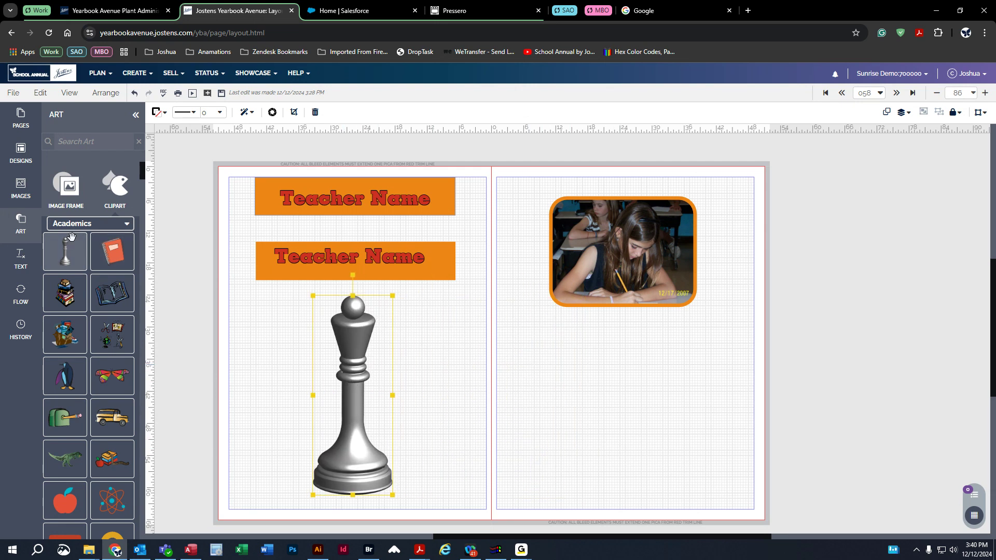
click(88, 224)
click(263, 304)
click(333, 386)
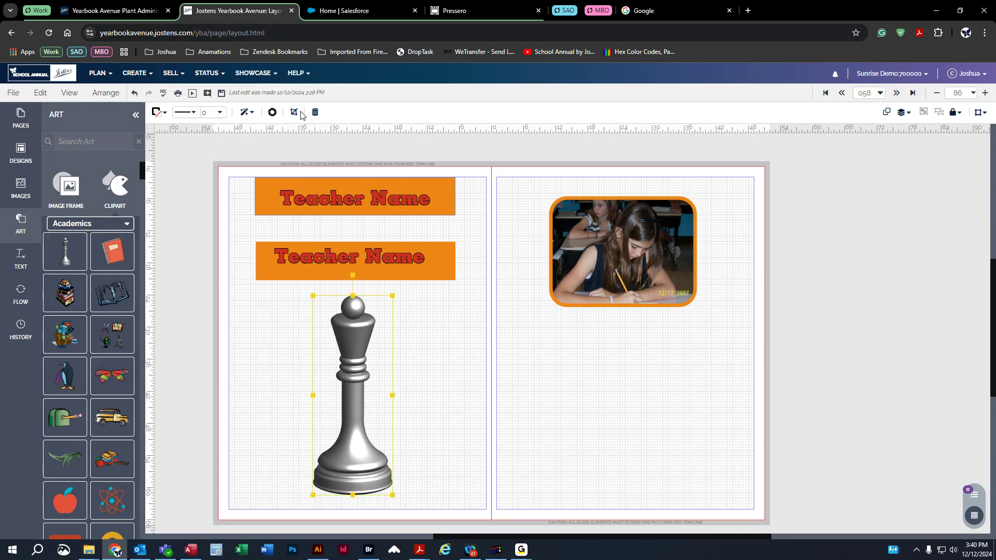
- Apply a purple Colorize filter to the chess piece in Snap Edit
click(271, 112)
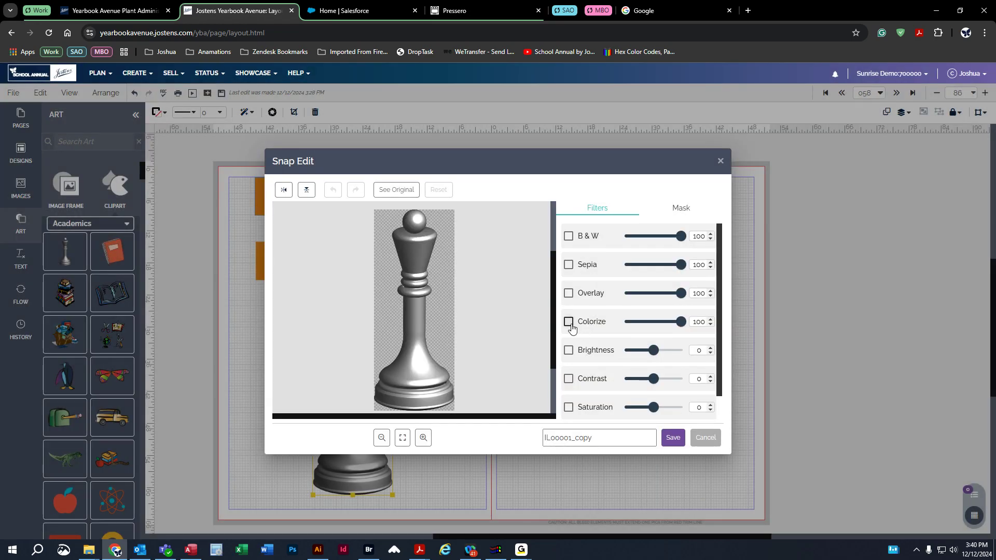
click(568, 322)
click(584, 339)
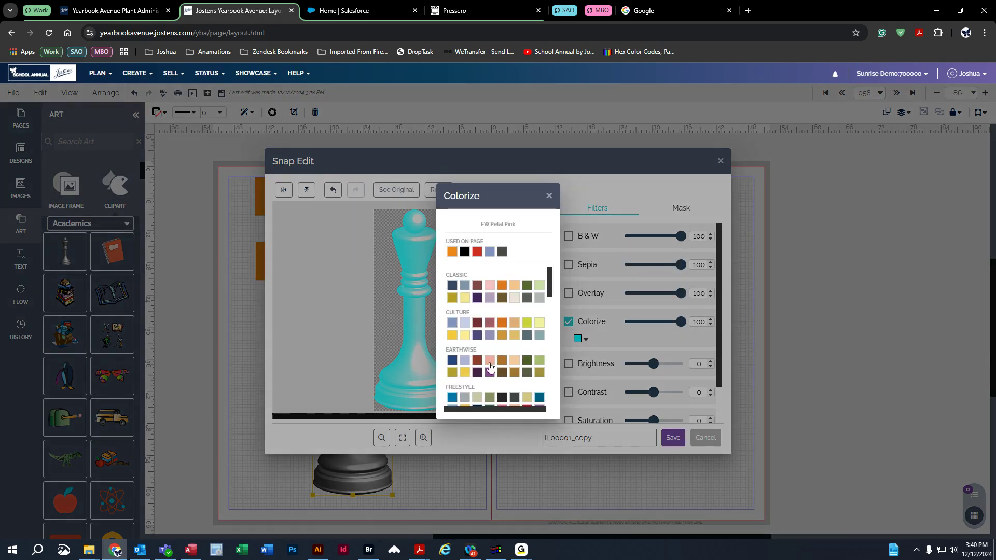
click(489, 373)
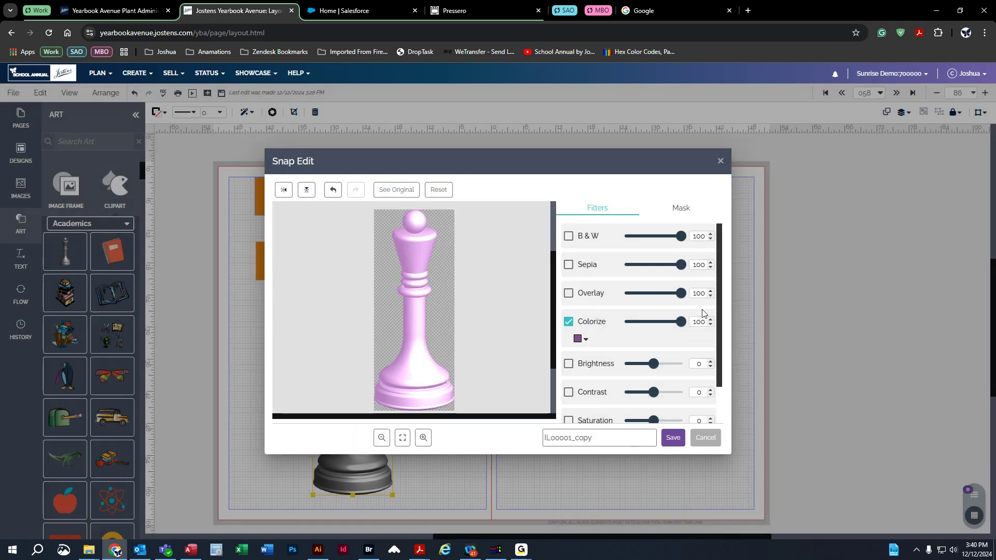
- Set the Colorize strength to 58 and save, and move the chess piece toward the left page's outer margin
drag(680, 322, 662, 327)
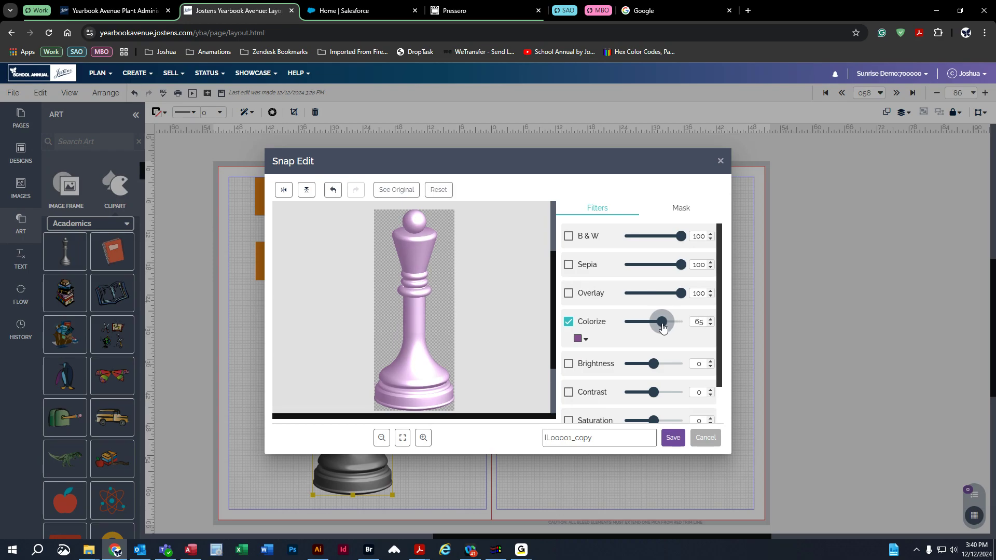
right_click(662, 326)
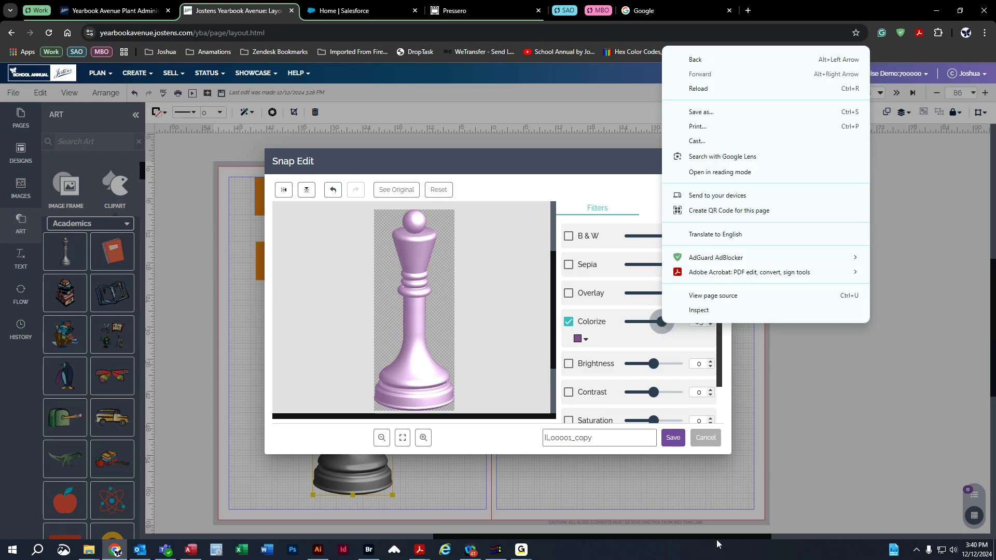
click(623, 350)
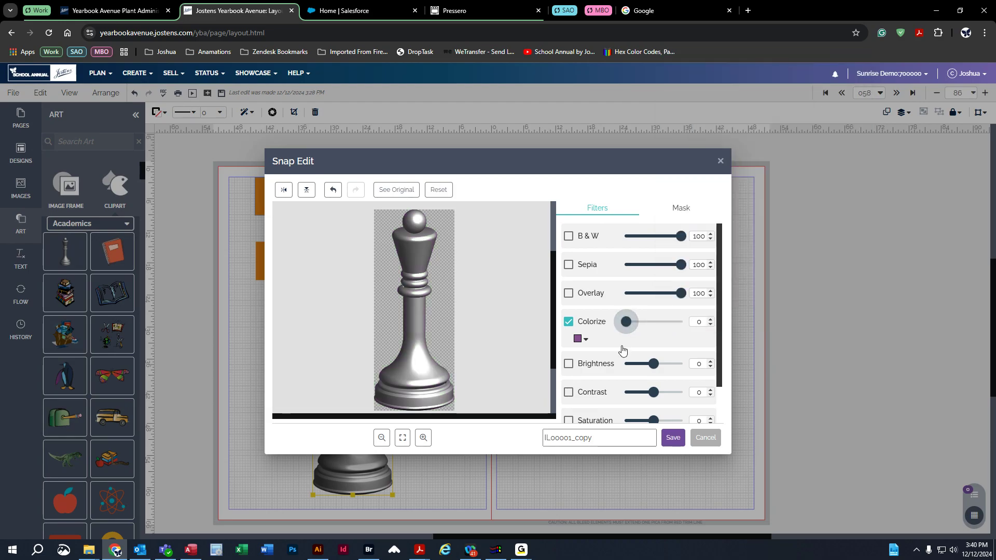
drag(627, 324, 659, 325)
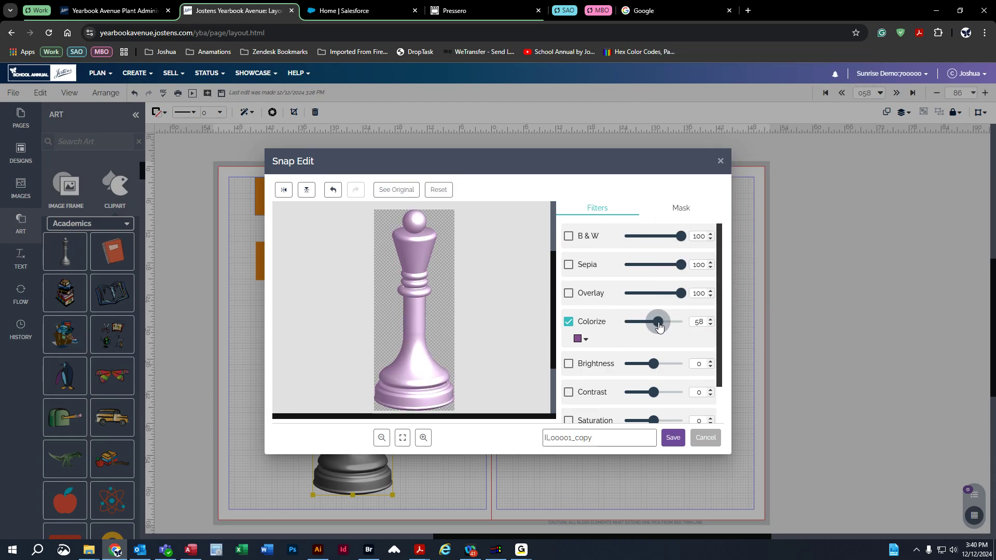
click(677, 438)
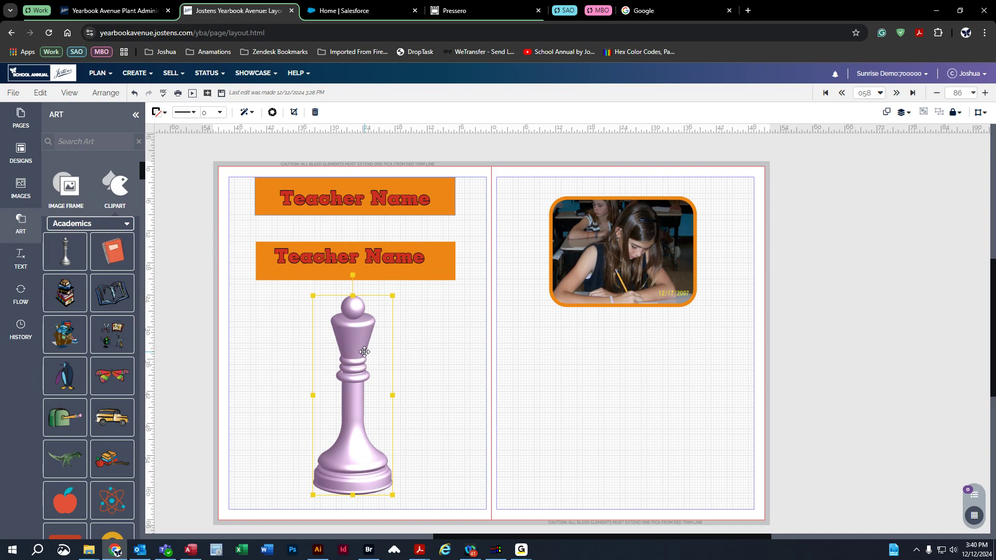
drag(360, 362, 293, 363)
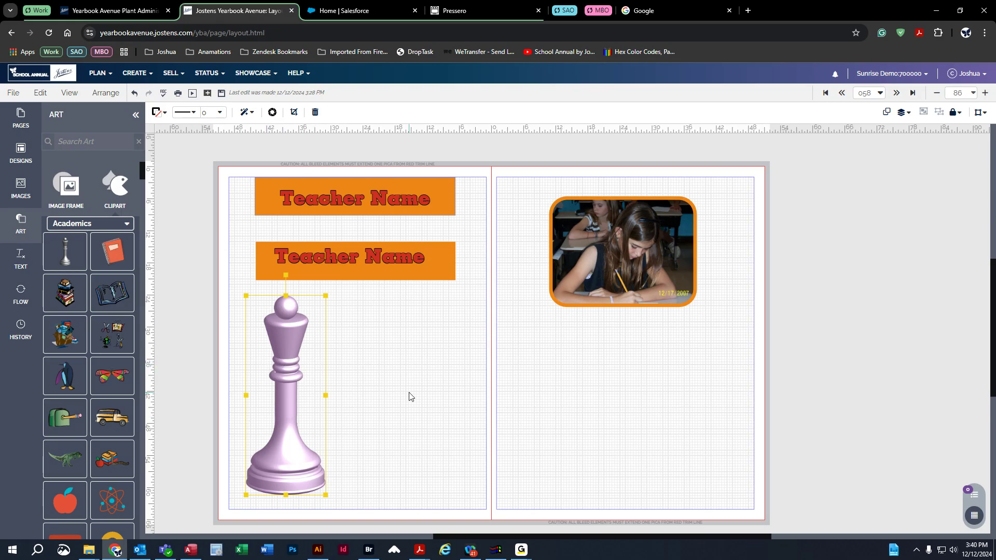
- Set the girl's photo to brightness 21, contrast 4 and saturation 40 in Snap Edit, and save it
click(618, 287)
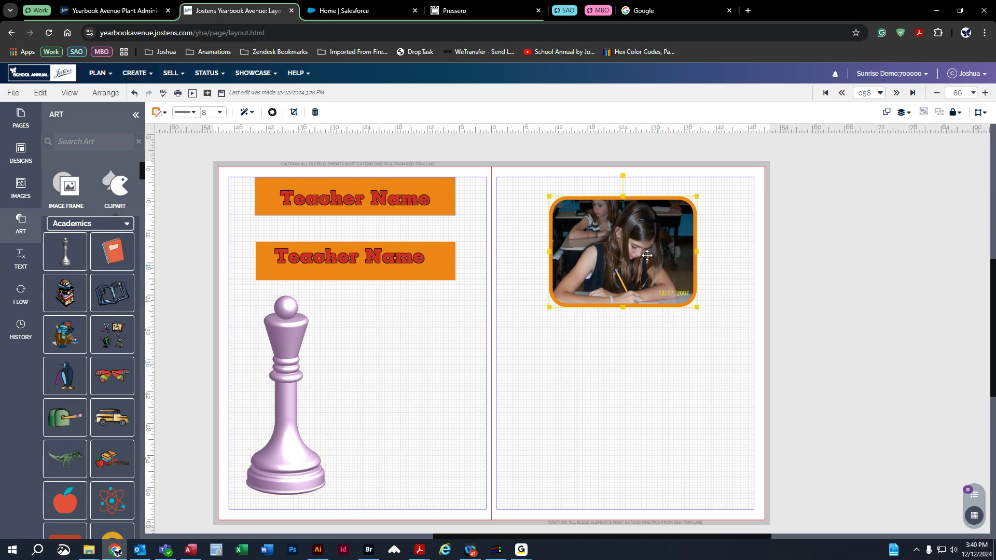
click(272, 113)
scroll(661, 397, down, 1)
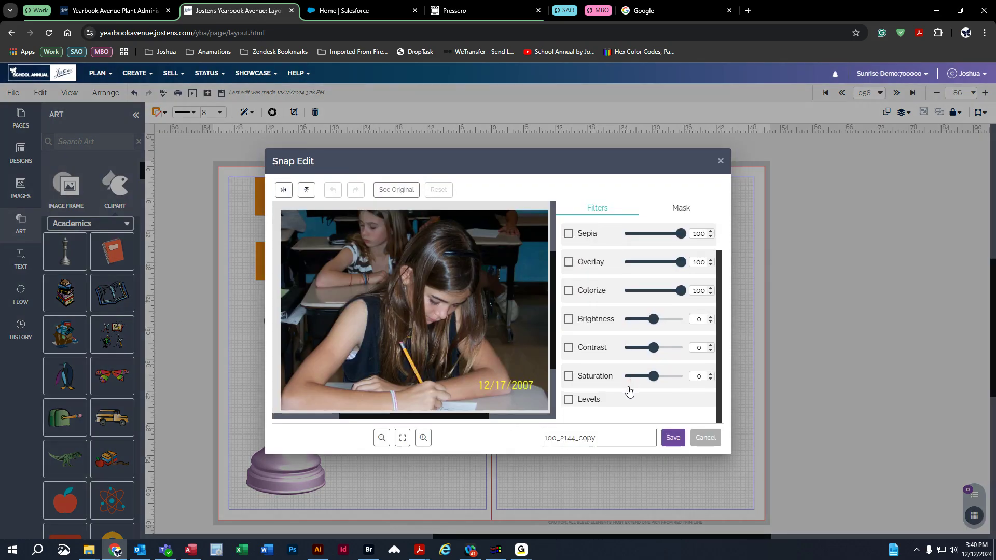
click(569, 320)
click(569, 348)
click(569, 376)
drag(653, 318, 660, 323)
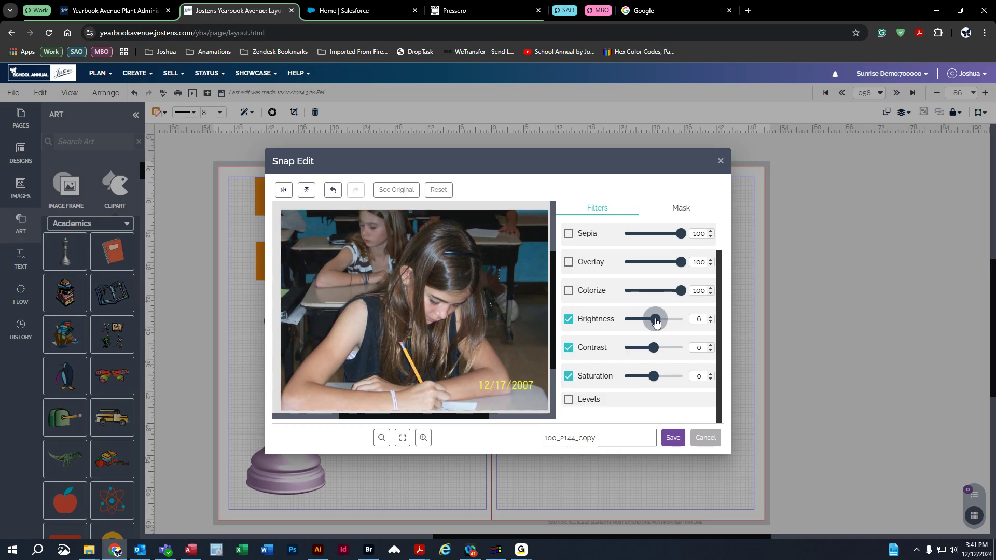
drag(653, 347, 655, 348)
mouse_move(649, 383)
mouse_down()
mouse_move(640, 383)
mouse_move(665, 382)
mouse_up()
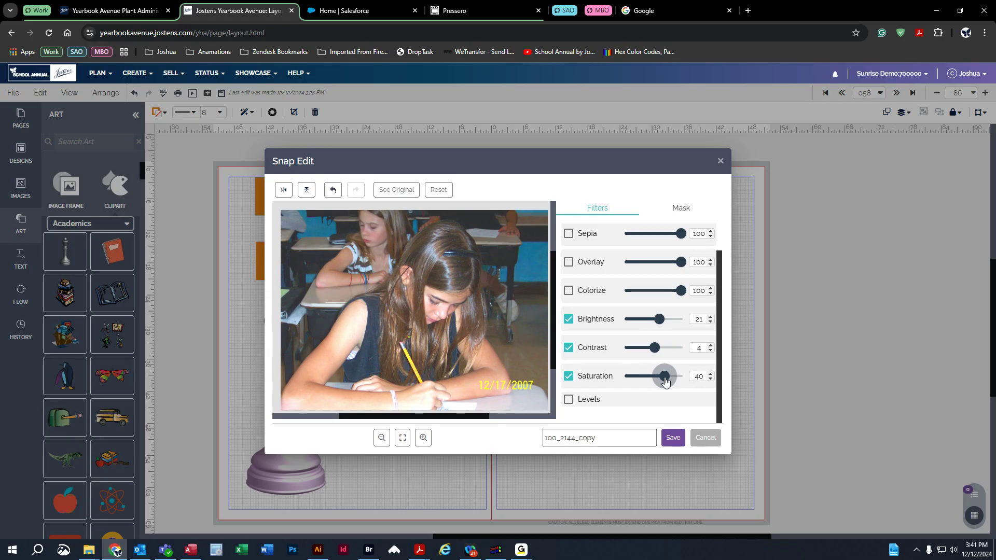
click(673, 438)
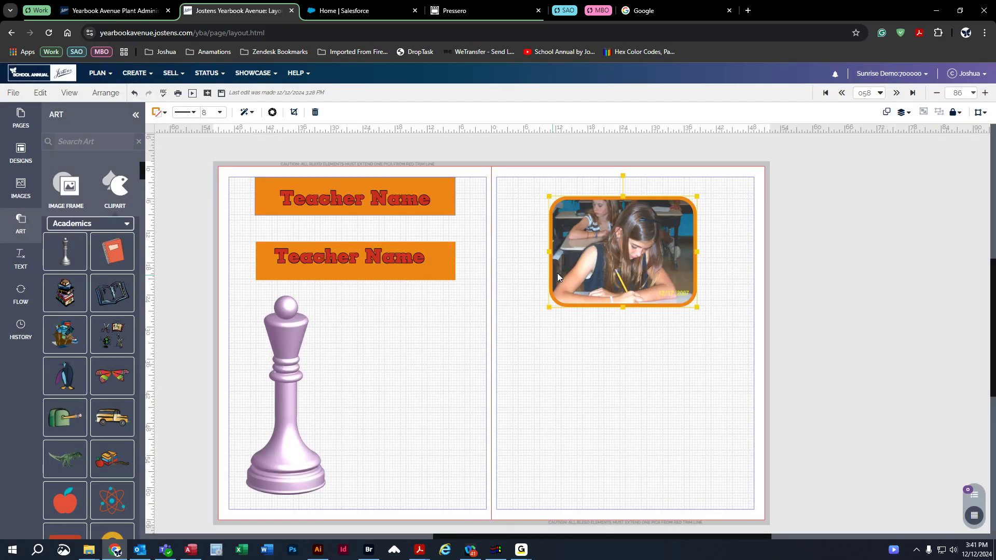
- Place the unedited photo of the girl on the right page below the framed photo, and enlarge it to its maximum size
click(15, 193)
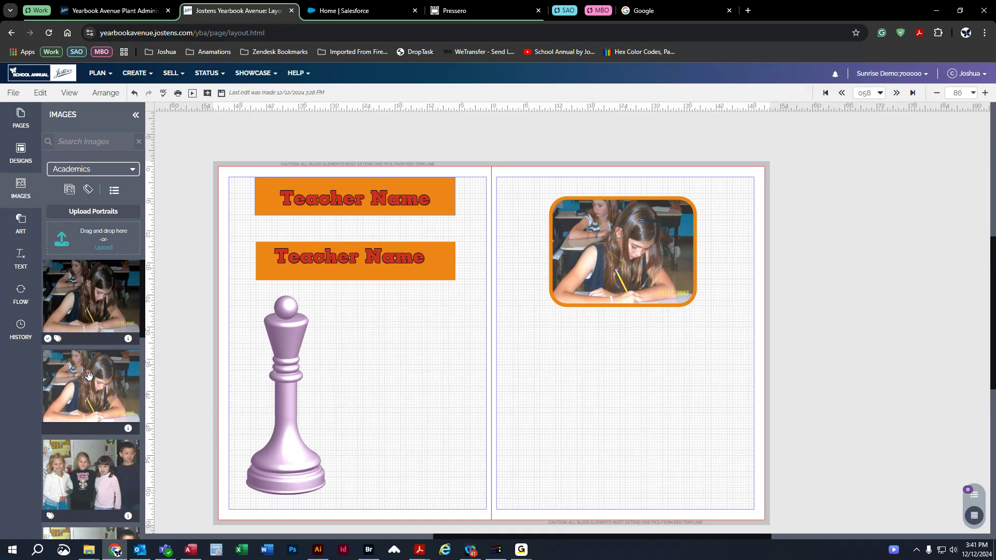
drag(113, 375, 595, 379)
click(647, 349)
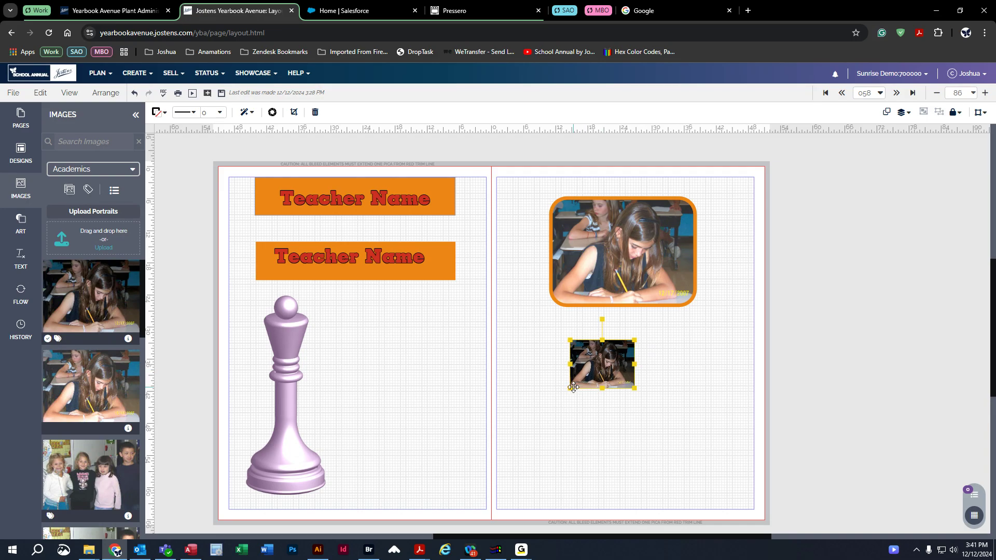
drag(572, 389, 411, 489)
right_click(410, 489)
click(646, 451)
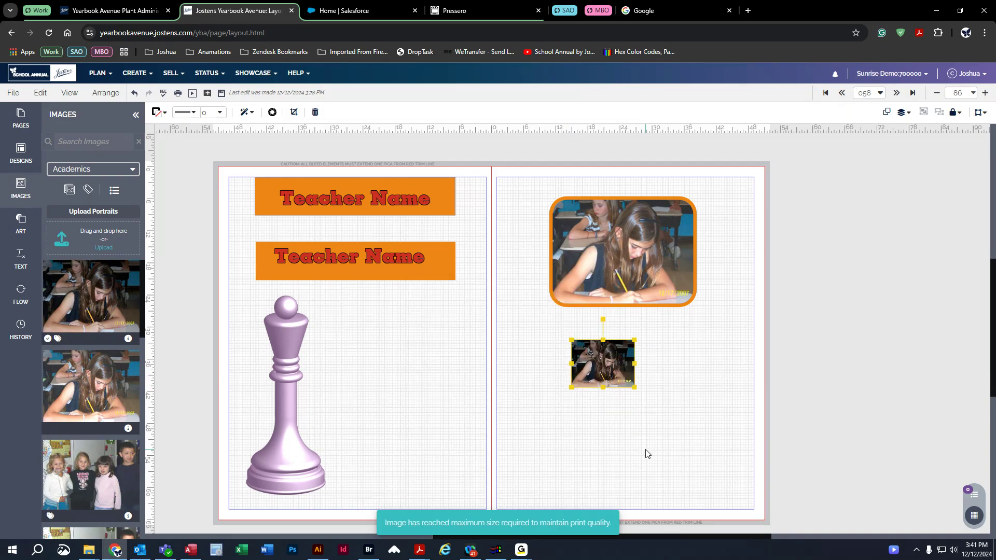
drag(635, 386, 765, 472)
drag(673, 424, 653, 405)
- Open the unedited photo of the girl in Snap Edit and erase the background along her outline with the Eraser at brush size 27
click(272, 112)
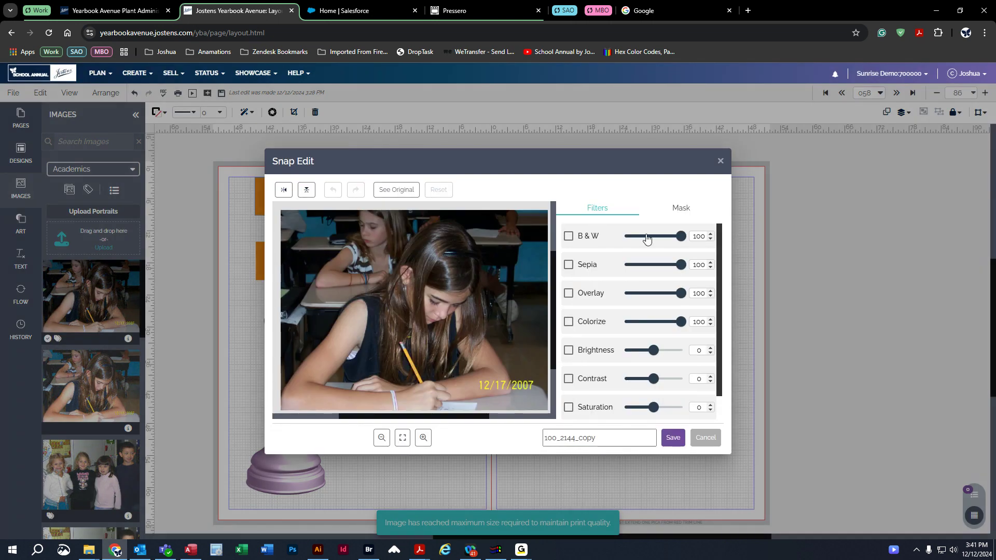
click(689, 208)
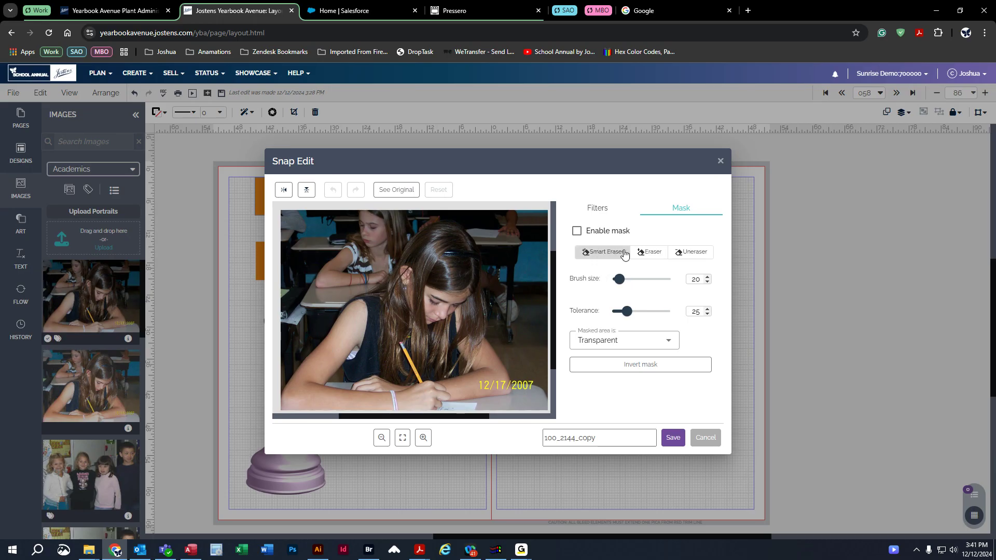
click(654, 254)
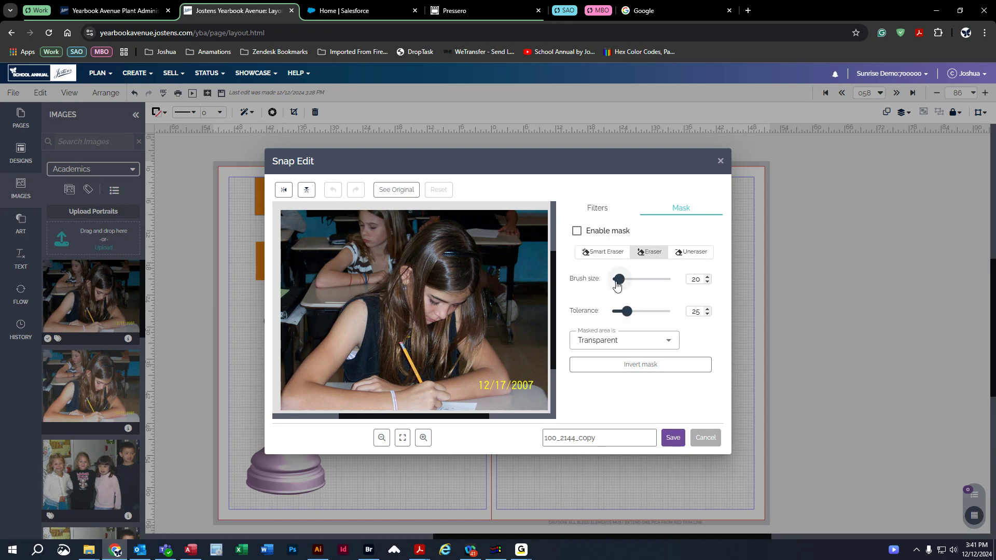
drag(618, 279, 622, 281)
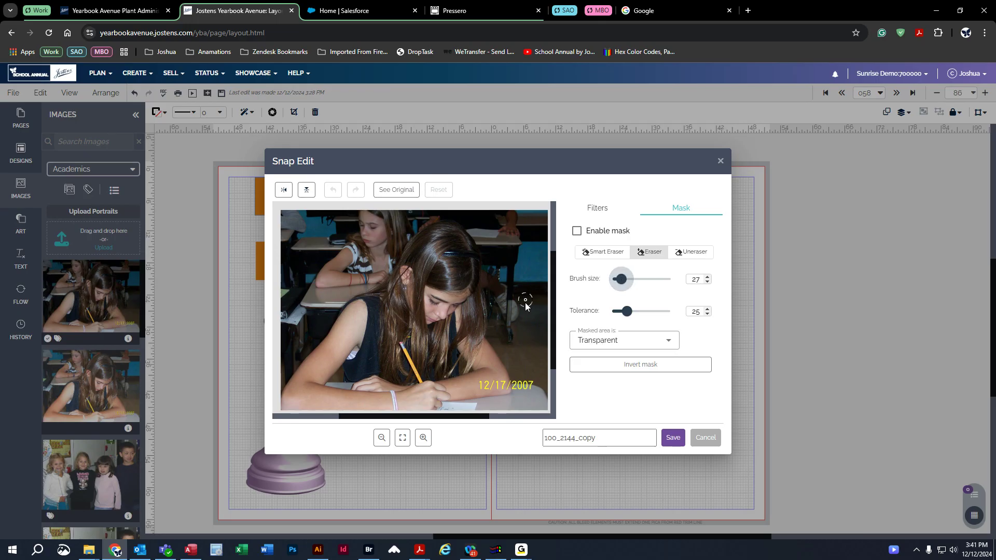
drag(541, 222, 542, 311)
mouse_move(545, 256)
mouse_down()
mouse_move(531, 214)
mouse_move(465, 211)
mouse_move(487, 248)
mouse_move(510, 357)
mouse_move(540, 376)
mouse_move(543, 294)
mouse_move(536, 357)
mouse_move(545, 337)
mouse_up()
- Erase the rest of the background beside the girl with brush size 64, save, and reposition the photo below the framed one
click(630, 292)
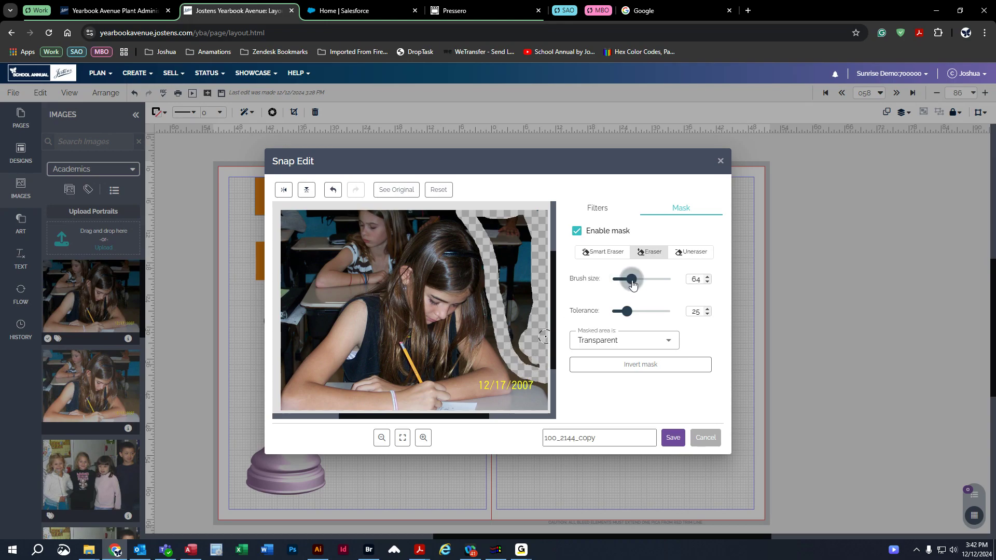
mouse_move(532, 262)
mouse_down()
mouse_move(522, 230)
mouse_move(492, 218)
mouse_move(507, 298)
mouse_up()
mouse_move(522, 354)
mouse_down()
mouse_move(543, 355)
mouse_move(531, 279)
mouse_move(534, 242)
mouse_move(534, 290)
mouse_move(544, 203)
mouse_move(508, 232)
mouse_move(488, 223)
mouse_up()
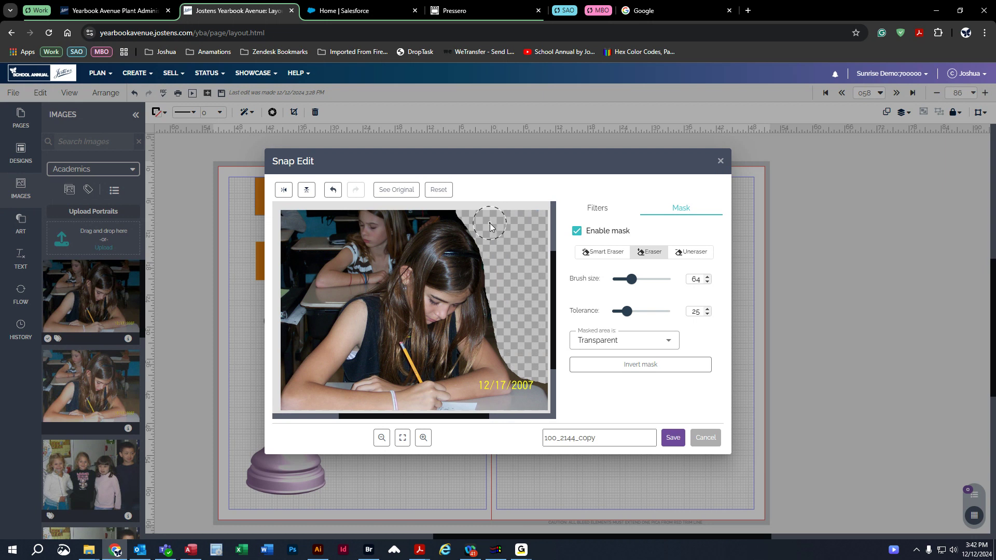
click(670, 438)
drag(653, 409, 664, 435)
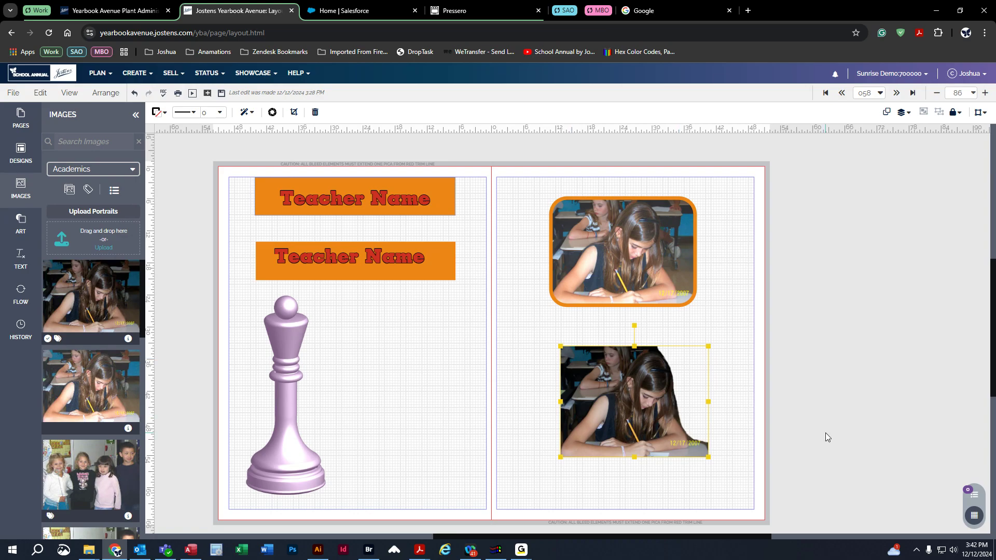
- Reopen the girl's cutout photo in Snap Edit and restore the erased background with the Uneraser
click(272, 113)
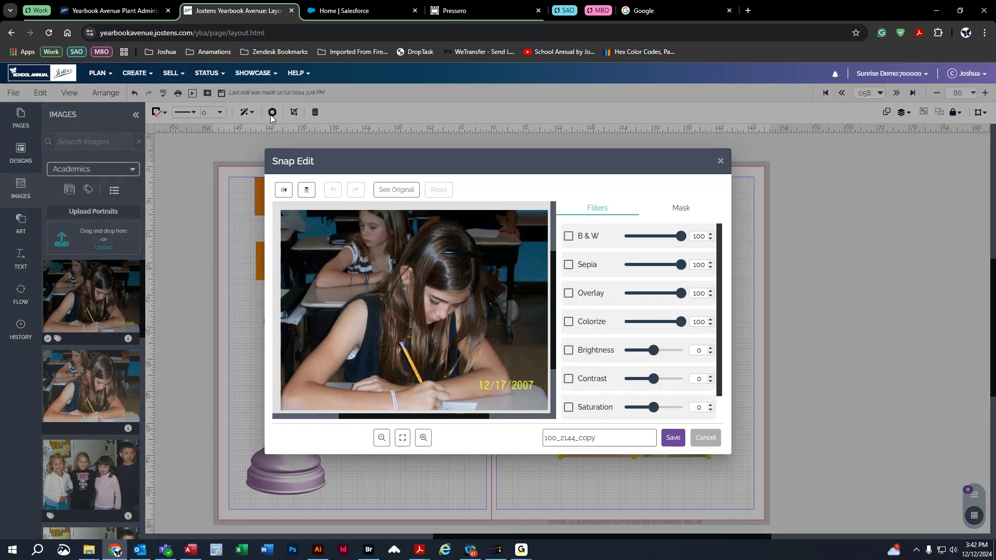
click(680, 209)
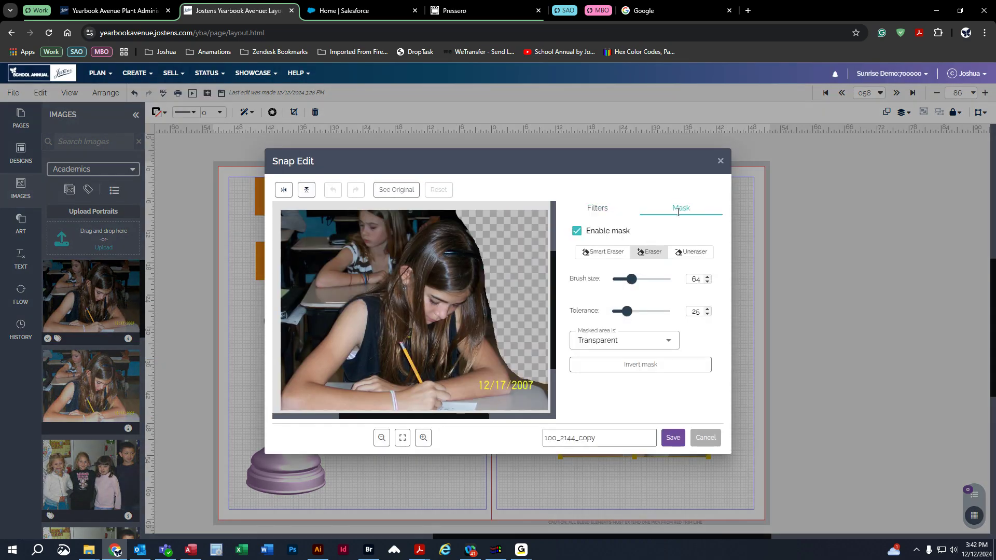
click(704, 258)
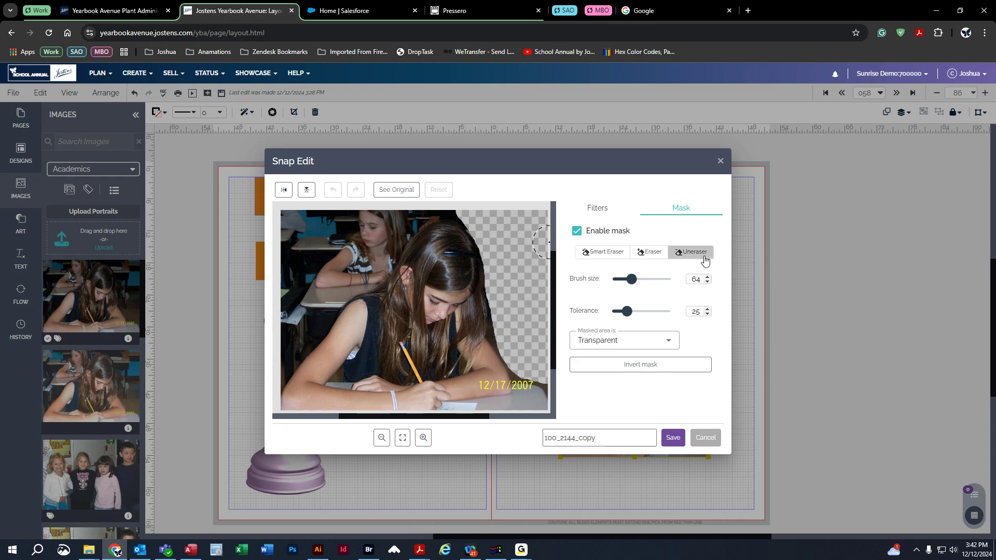
mouse_move(511, 229)
mouse_down()
mouse_move(408, 202)
mouse_move(466, 250)
mouse_move(517, 252)
mouse_move(474, 241)
mouse_move(457, 208)
mouse_move(507, 239)
mouse_move(515, 298)
mouse_move(500, 305)
mouse_move(533, 301)
mouse_move(507, 287)
mouse_move(526, 335)
mouse_move(526, 378)
mouse_move(489, 388)
mouse_move(544, 316)
mouse_move(556, 369)
mouse_up()
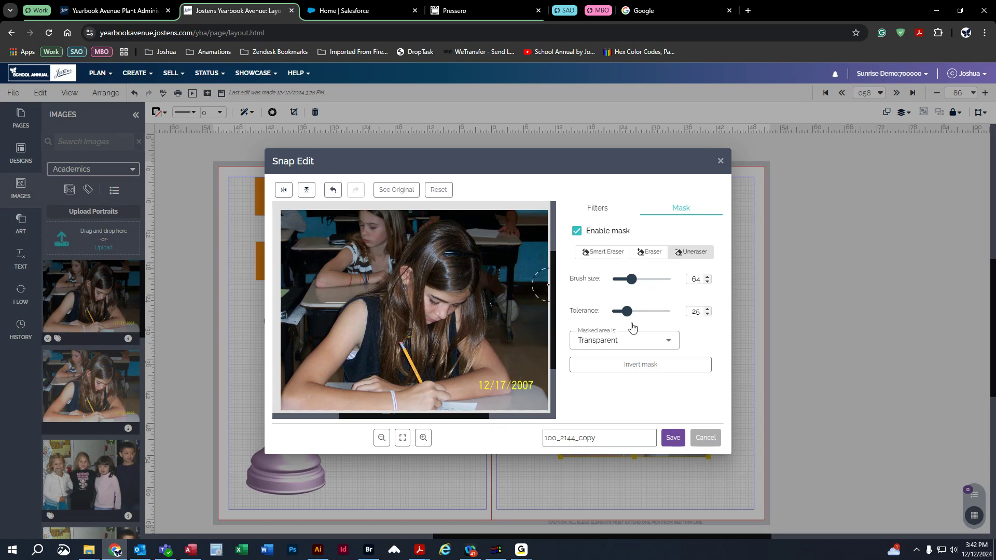
- Set the masked area to Black & White and paint the background around the girl with the Eraser
click(606, 340)
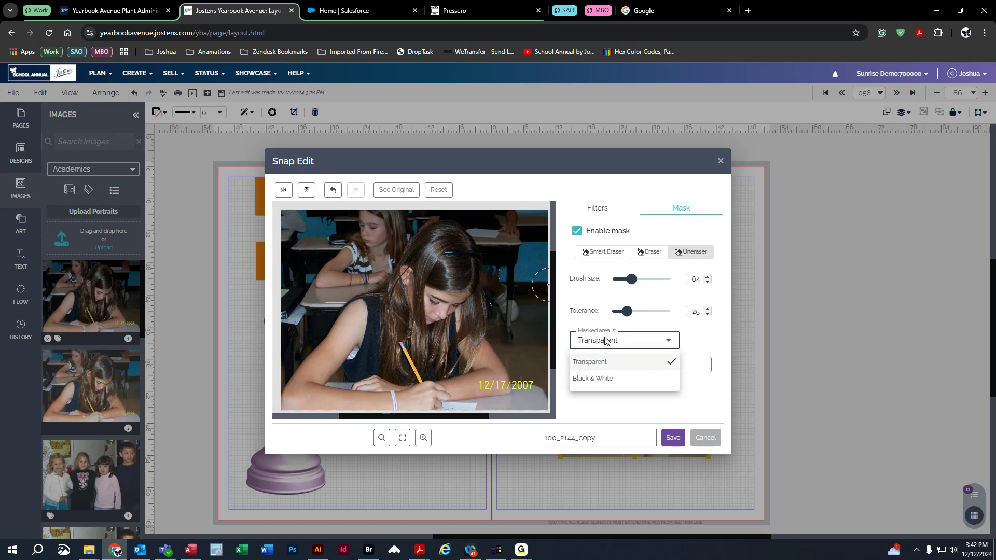
click(592, 379)
mouse_move(544, 369)
mouse_down()
mouse_move(524, 359)
mouse_move(505, 320)
mouse_up()
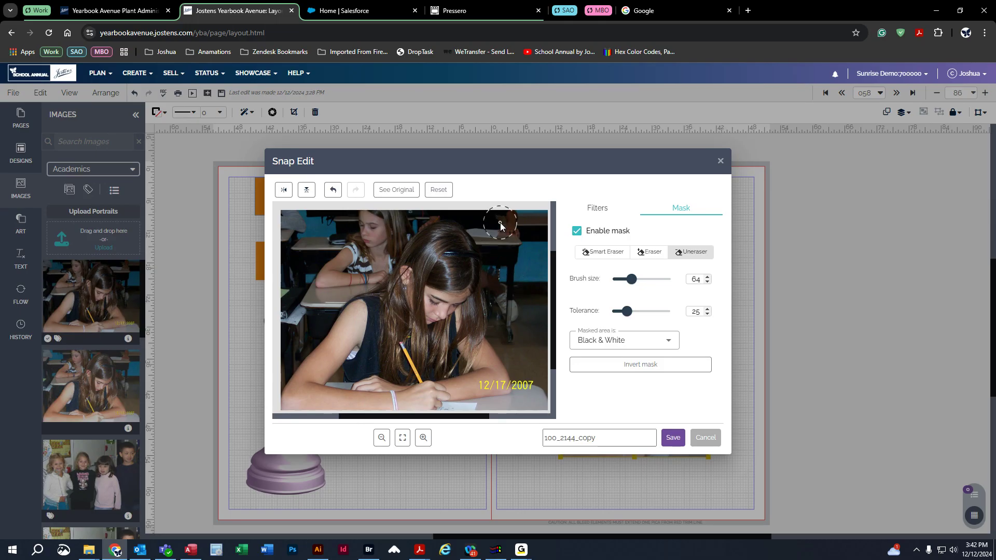
click(595, 342)
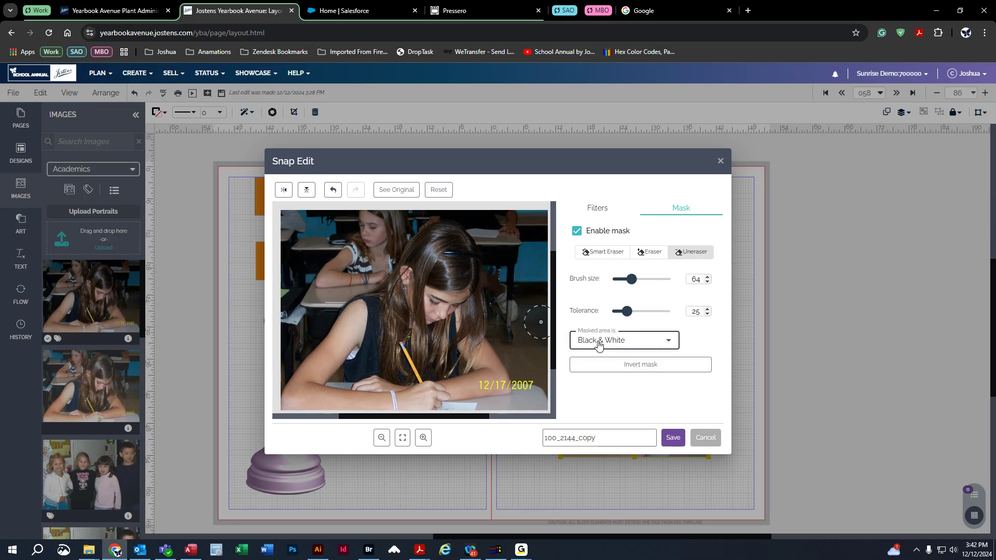
click(640, 252)
click(646, 258)
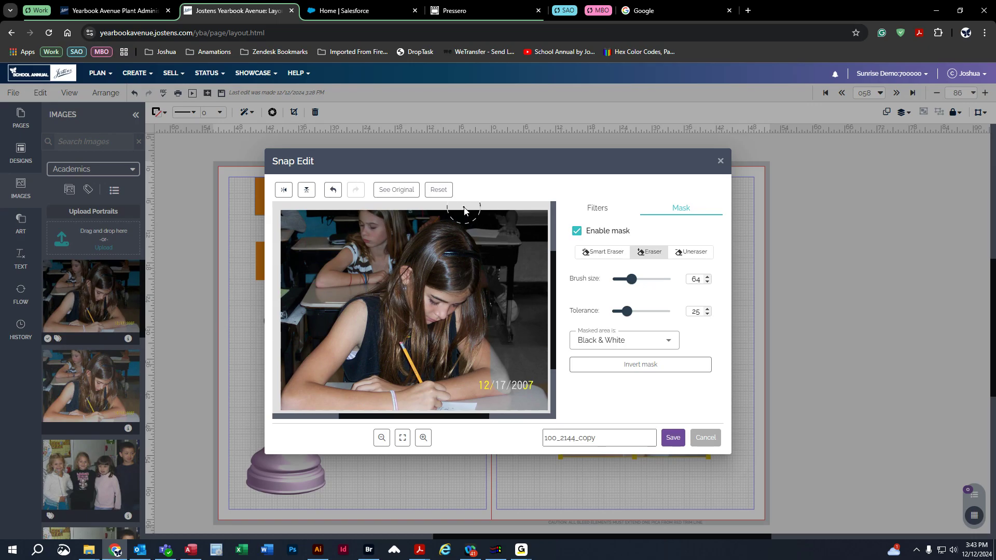
mouse_move(390, 211)
mouse_down()
mouse_move(362, 251)
mouse_move(348, 250)
mouse_move(341, 226)
mouse_move(281, 217)
mouse_move(285, 328)
mouse_up()
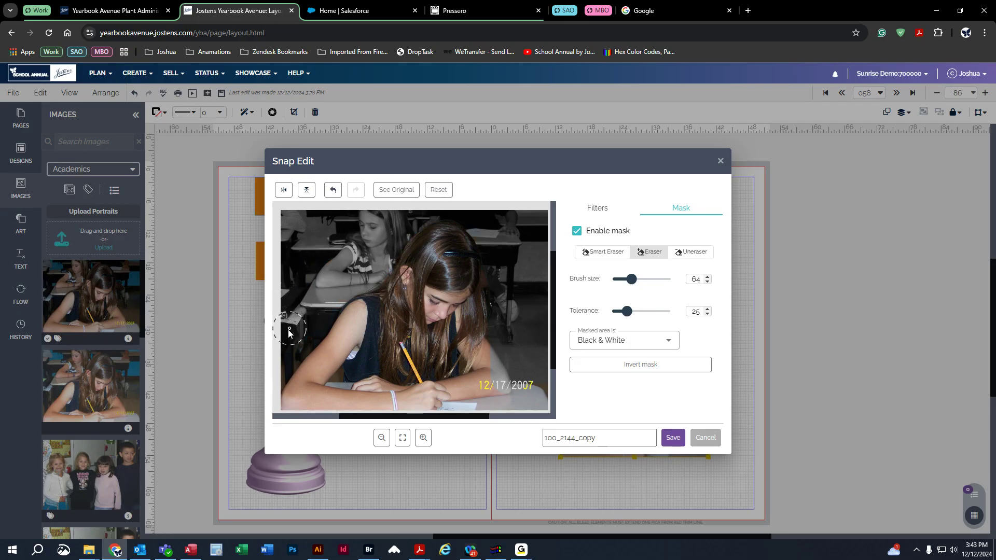
- Touch up the black-and-white mask around the date stamp at brush size 23, save, and move the photo up closer to the framed one
click(692, 252)
click(622, 283)
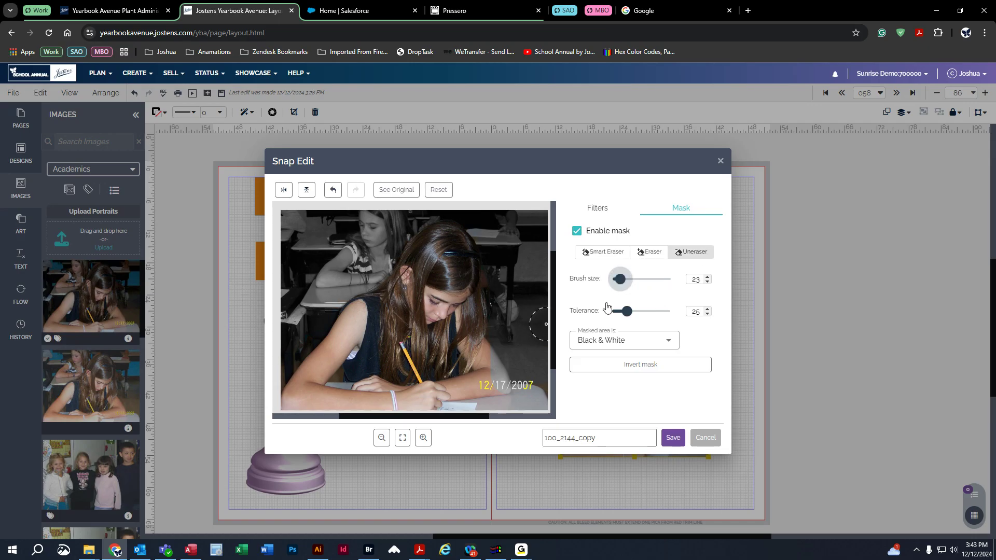
mouse_move(500, 386)
mouse_down()
mouse_move(491, 355)
mouse_move(505, 383)
mouse_move(497, 383)
mouse_move(491, 373)
mouse_move(506, 390)
mouse_up()
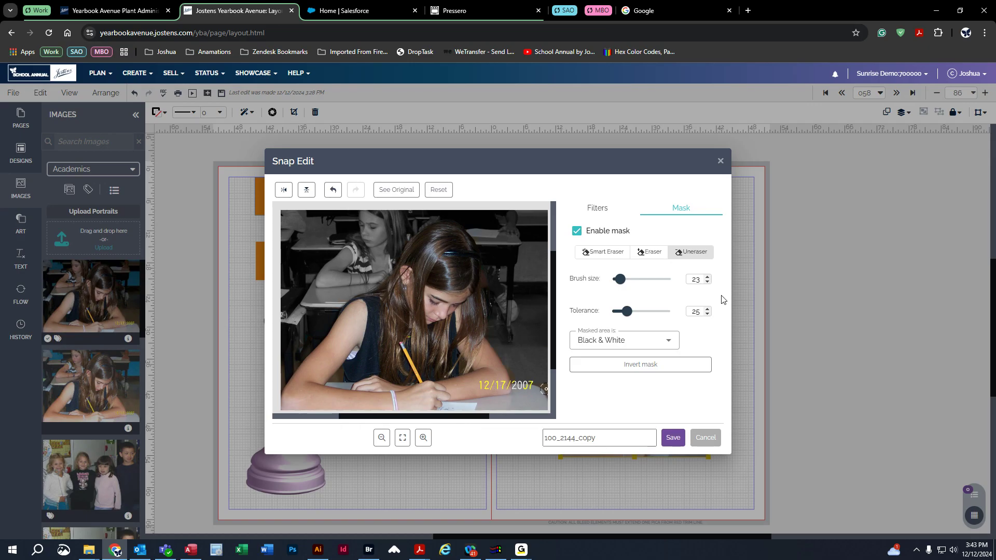
click(649, 252)
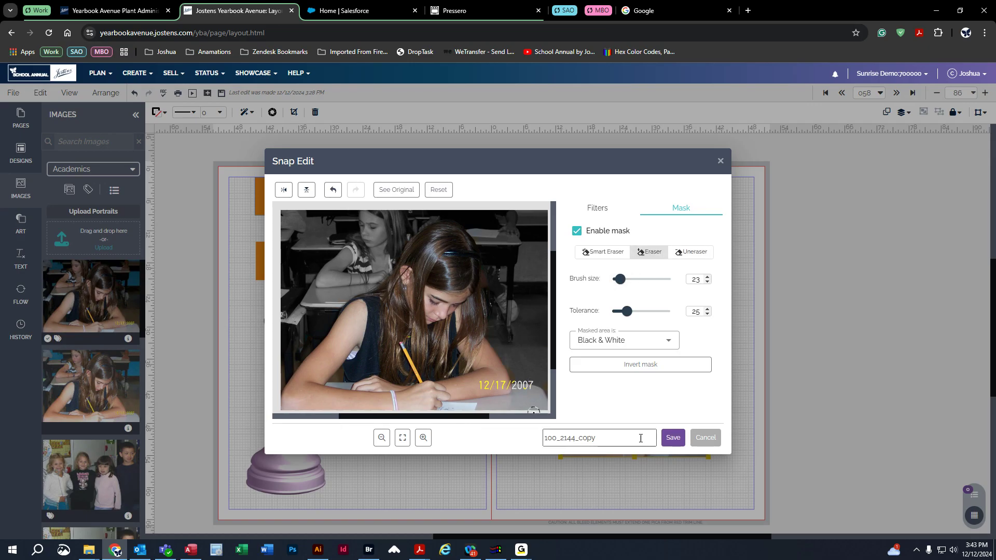
click(674, 439)
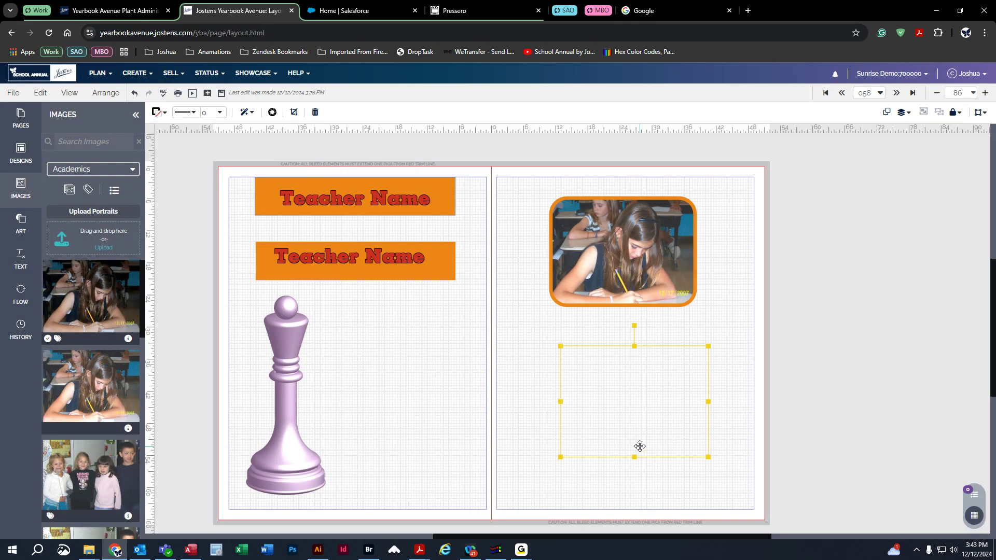
drag(659, 411, 637, 388)
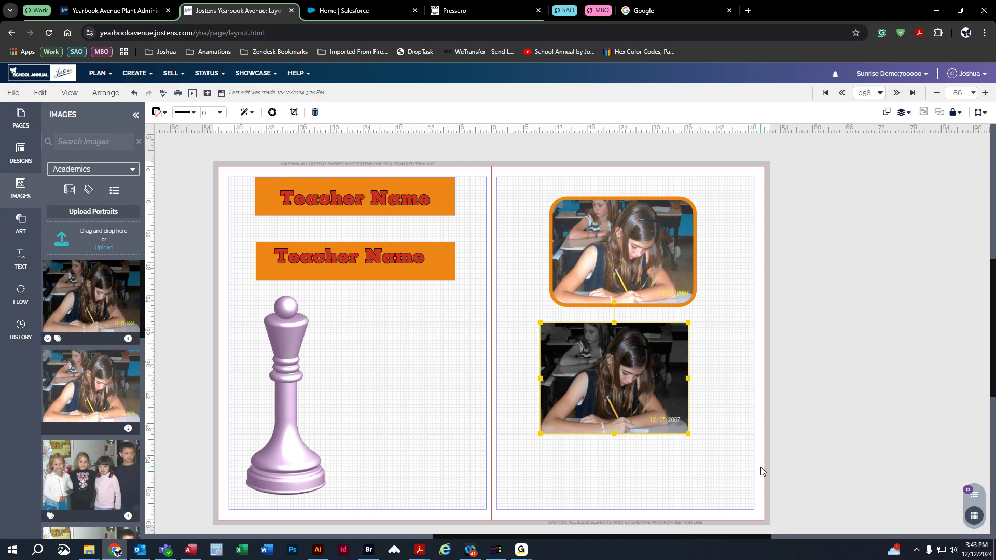
- Try erasing closely along the girl's hair in a magnified Snap Edit view, and close the editor without saving
click(273, 112)
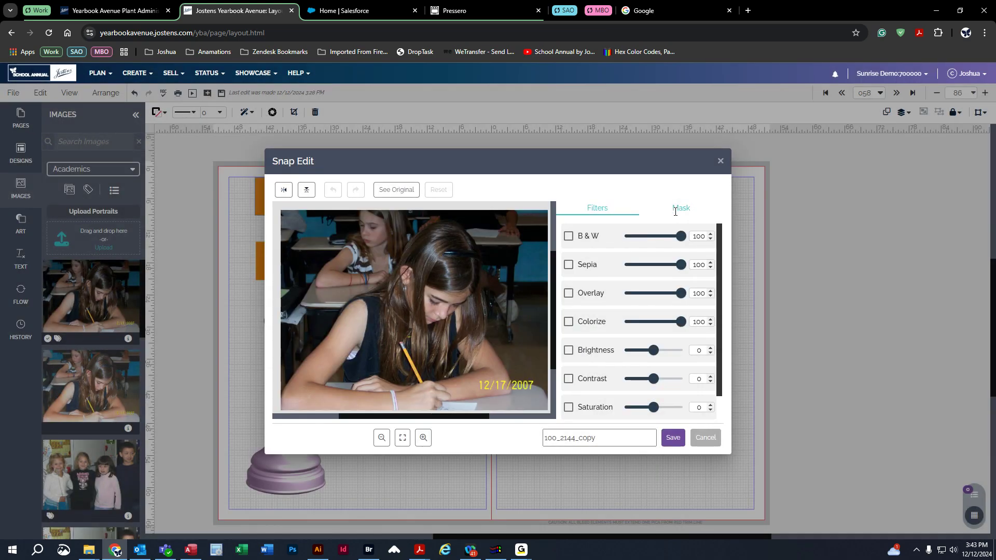
click(686, 210)
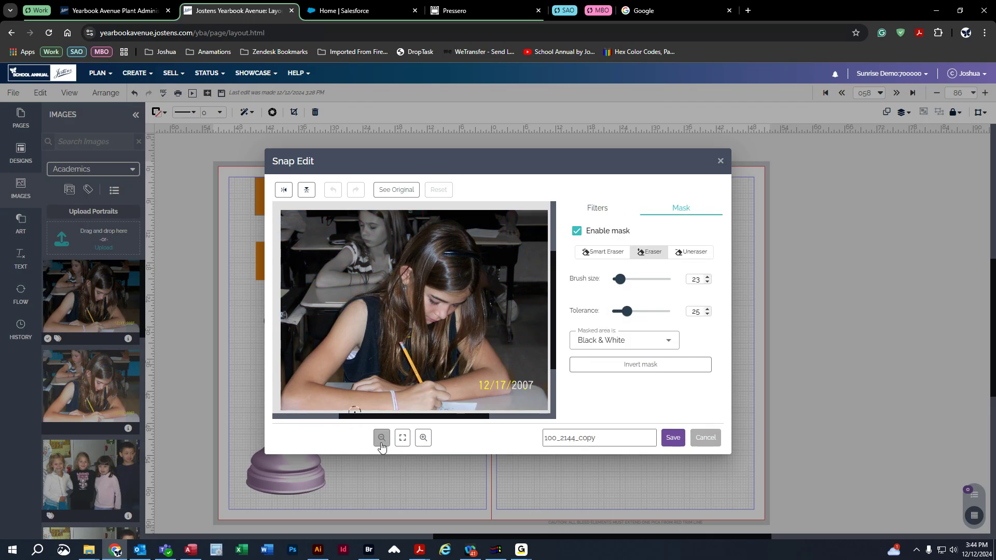
click(424, 438)
click(425, 440)
click(426, 441)
click(425, 441)
click(425, 440)
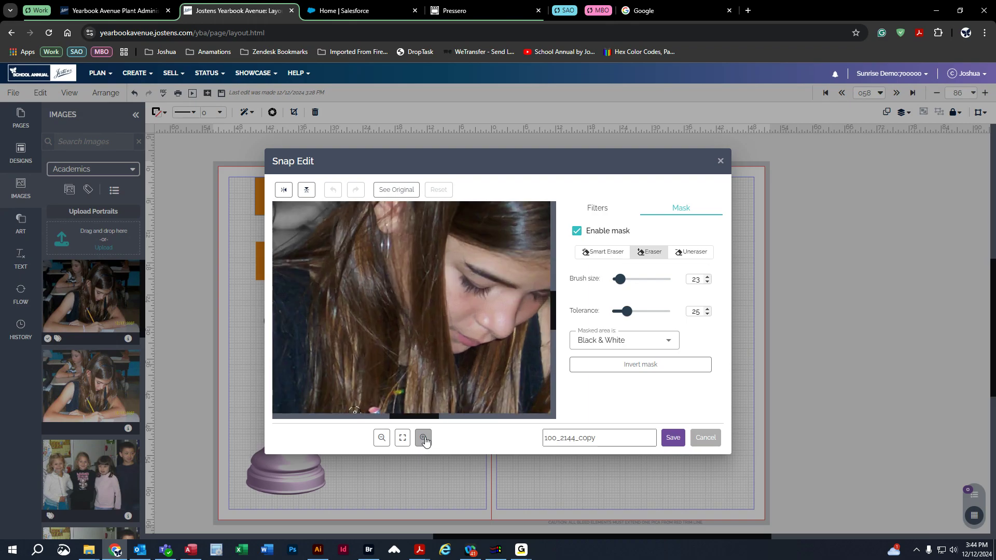
click(425, 440)
drag(417, 418, 456, 416)
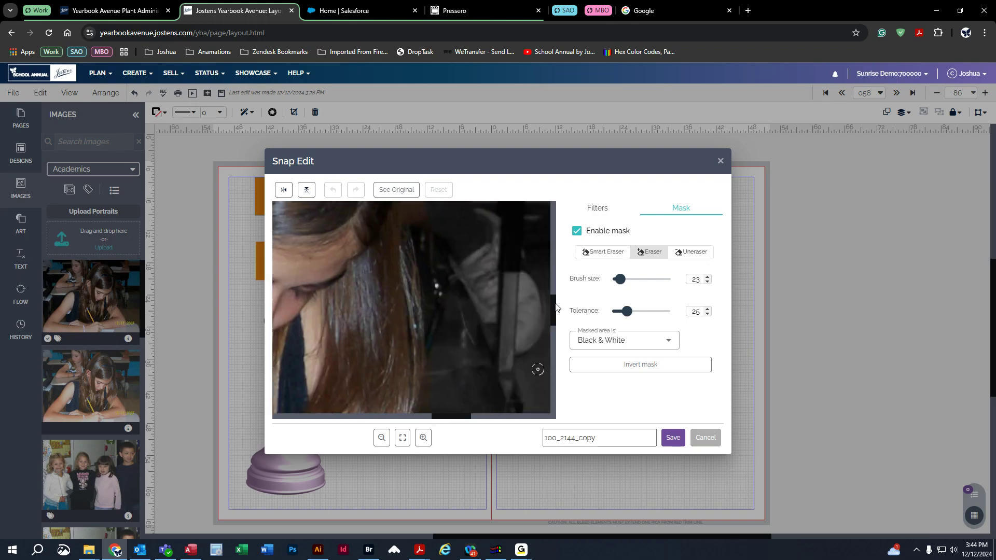
drag(556, 307, 552, 272)
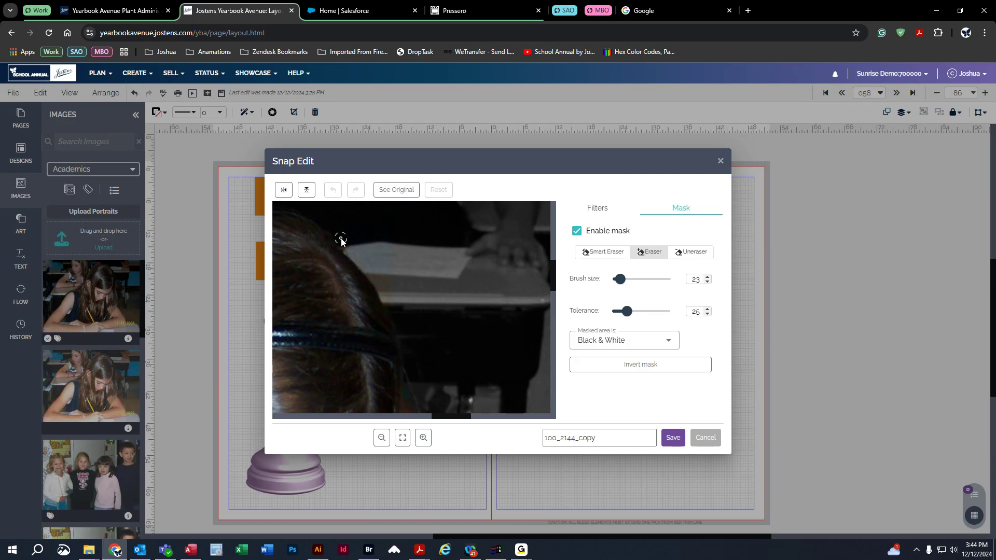
mouse_move(352, 236)
mouse_down()
mouse_move(398, 292)
mouse_move(351, 247)
mouse_move(375, 264)
mouse_up()
click(720, 161)
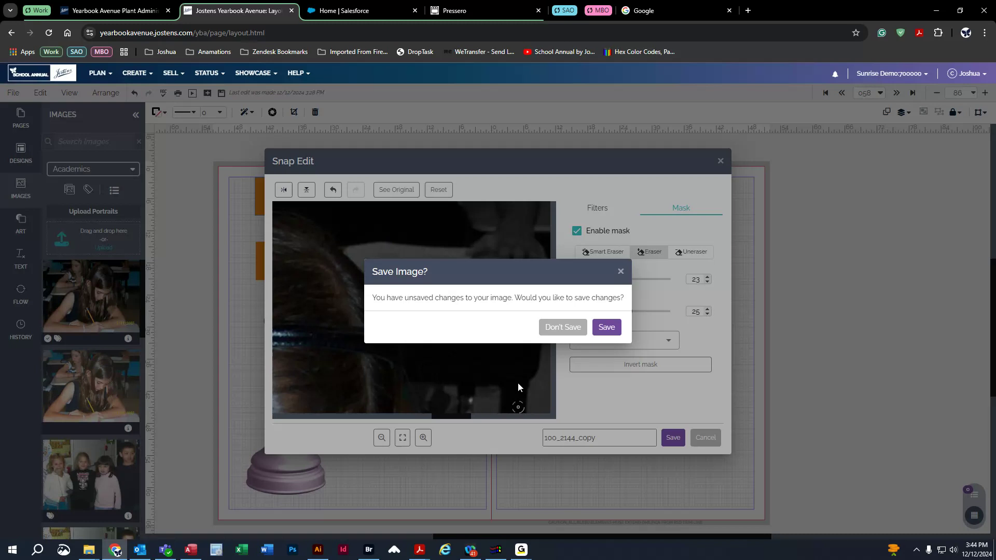
click(573, 332)
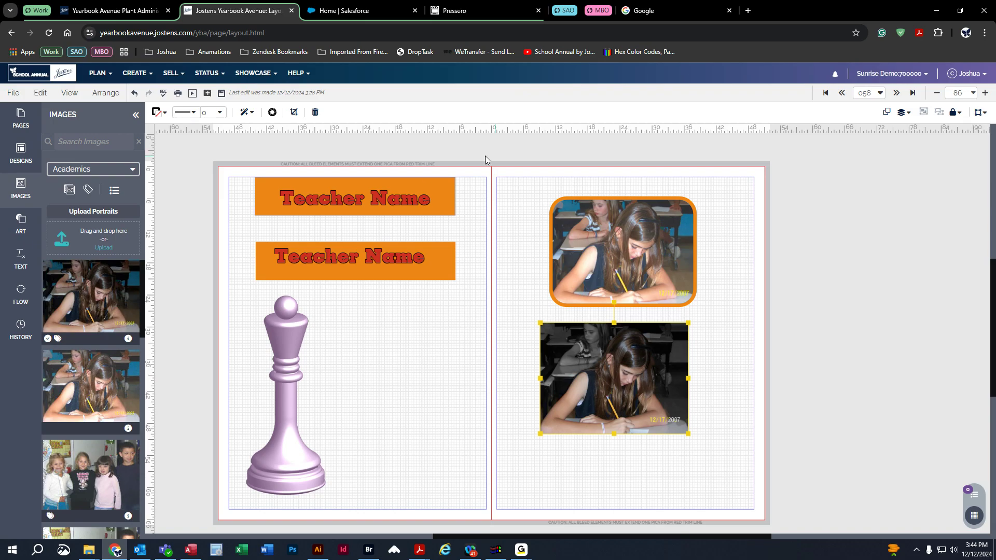
- Move the chess piece toward the middle of the left page and rotate it counterclockwise
drag(283, 376, 354, 381)
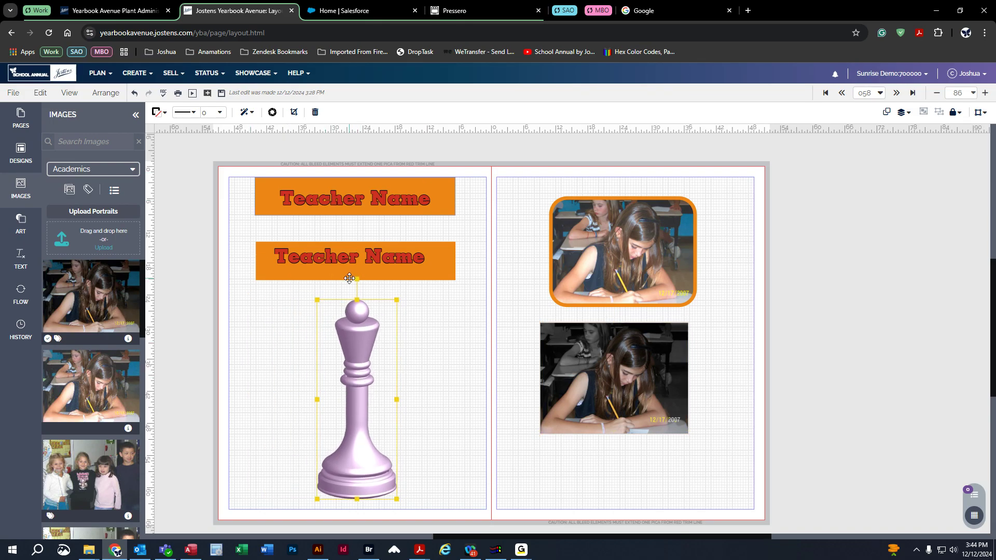
drag(357, 276, 282, 304)
- Rotate the orange-framed photo counterclockwise, shrink it, and place it at the right page's upper inner corner
click(575, 307)
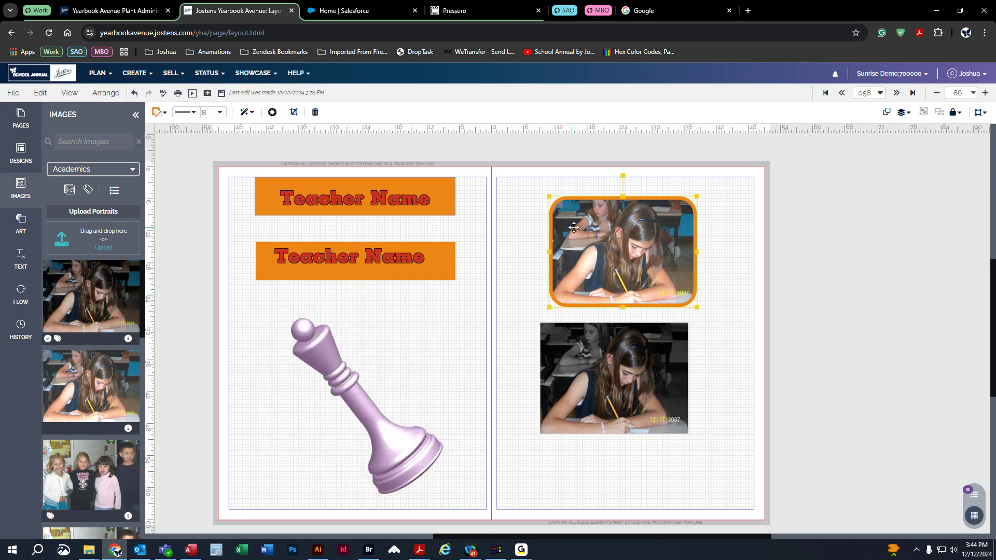
drag(621, 177, 574, 191)
drag(605, 347, 551, 300)
drag(585, 232, 569, 230)
click(537, 375)
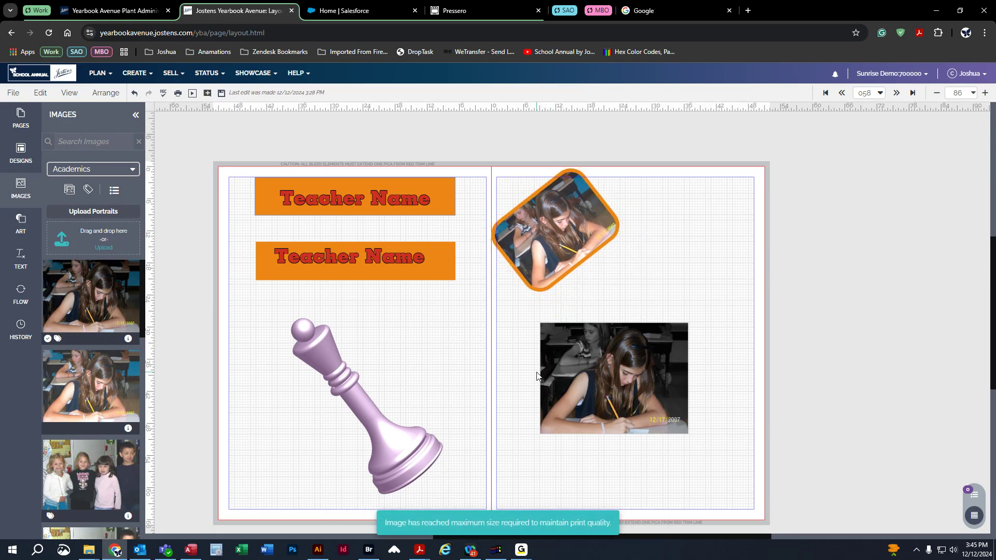